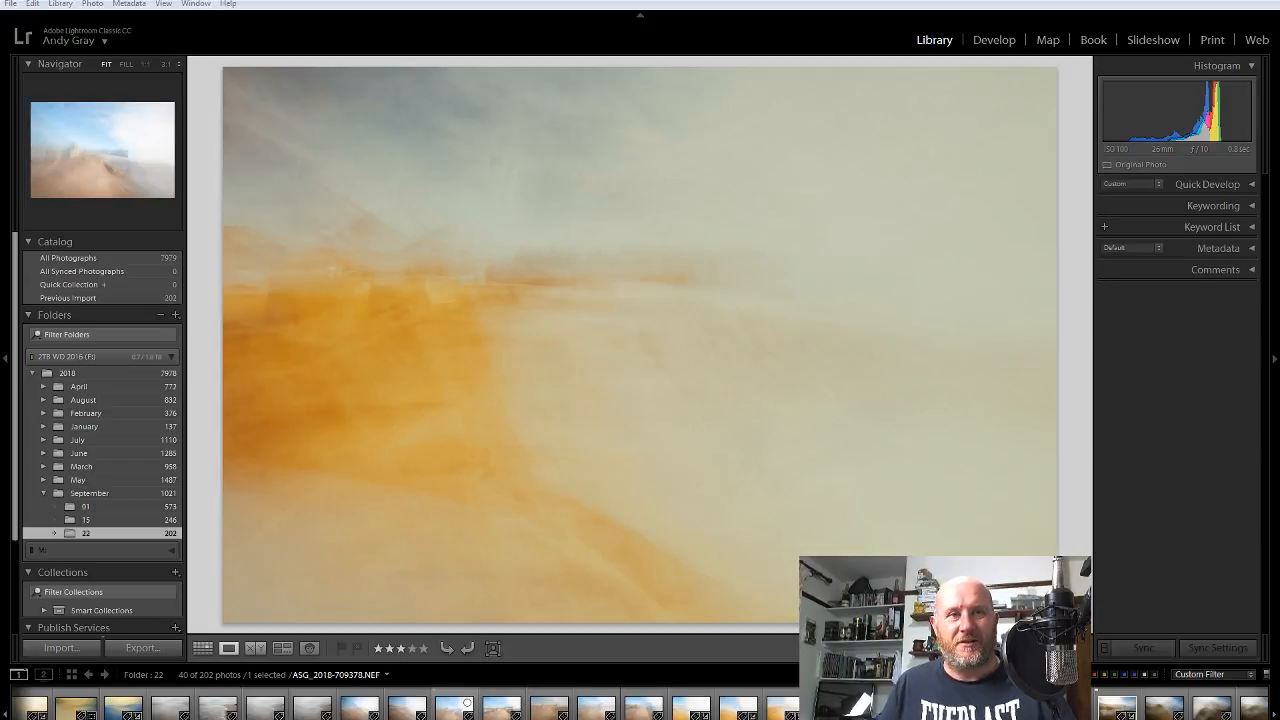
Find the edited golden abstract landscape with the blue streak in the filmstrip and display it
scroll(467, 703, up, 3)
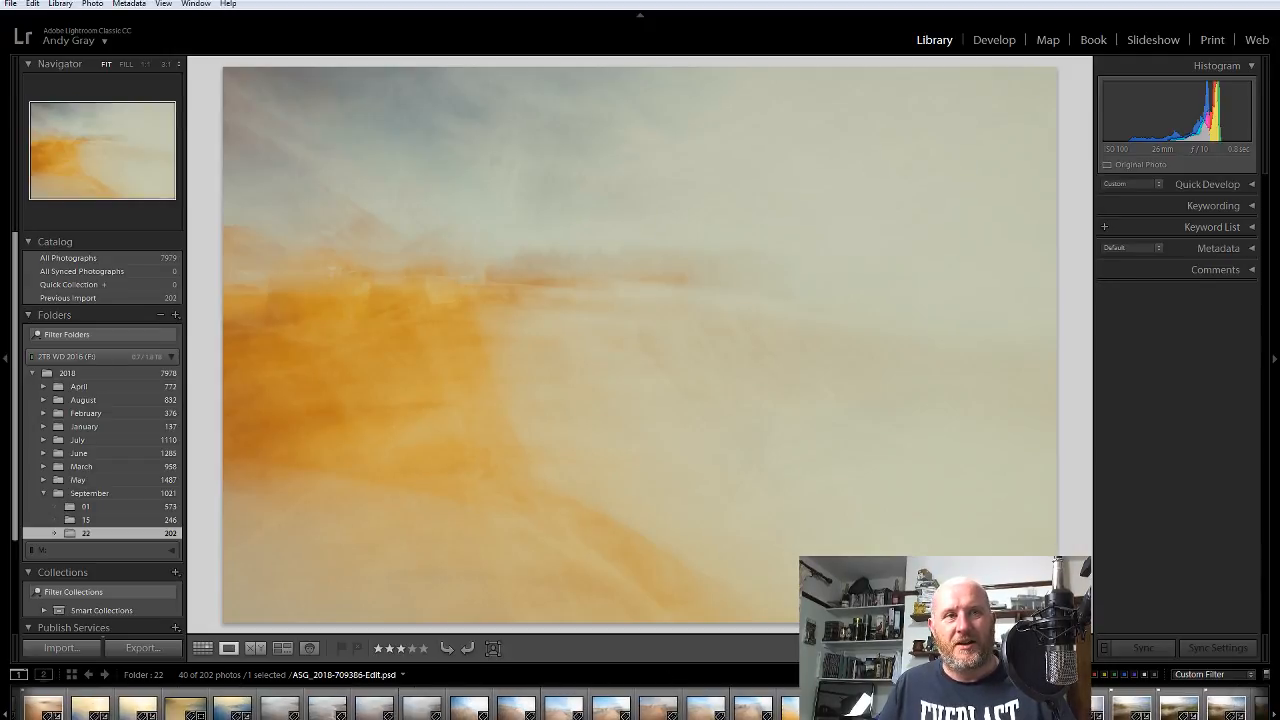
scroll(467, 703, up, 10)
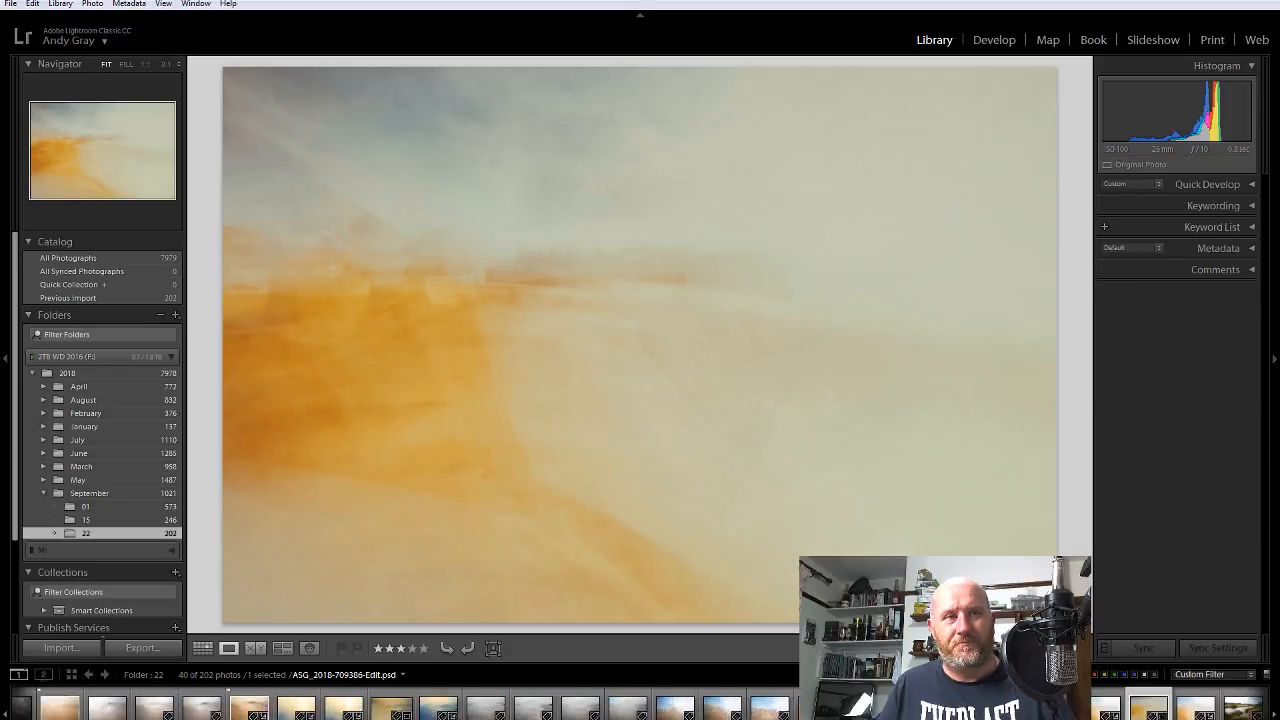
scroll(467, 703, up, 10)
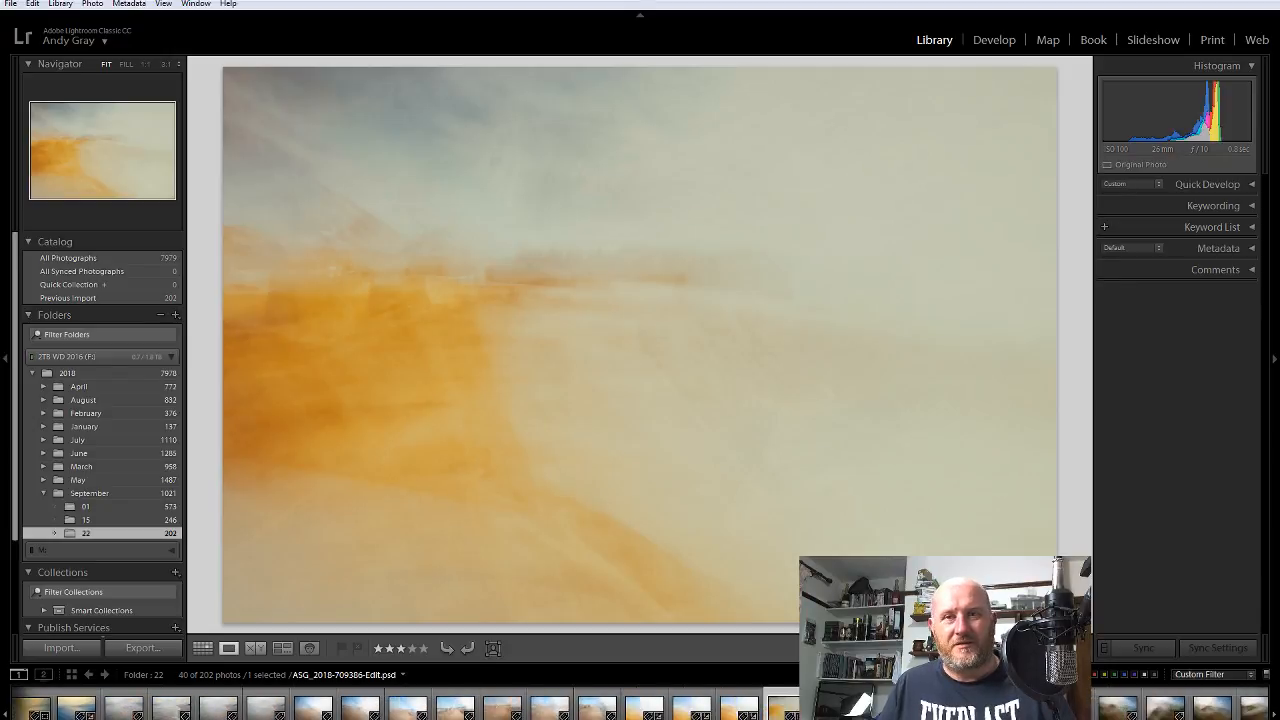
scroll(467, 703, down, 1)
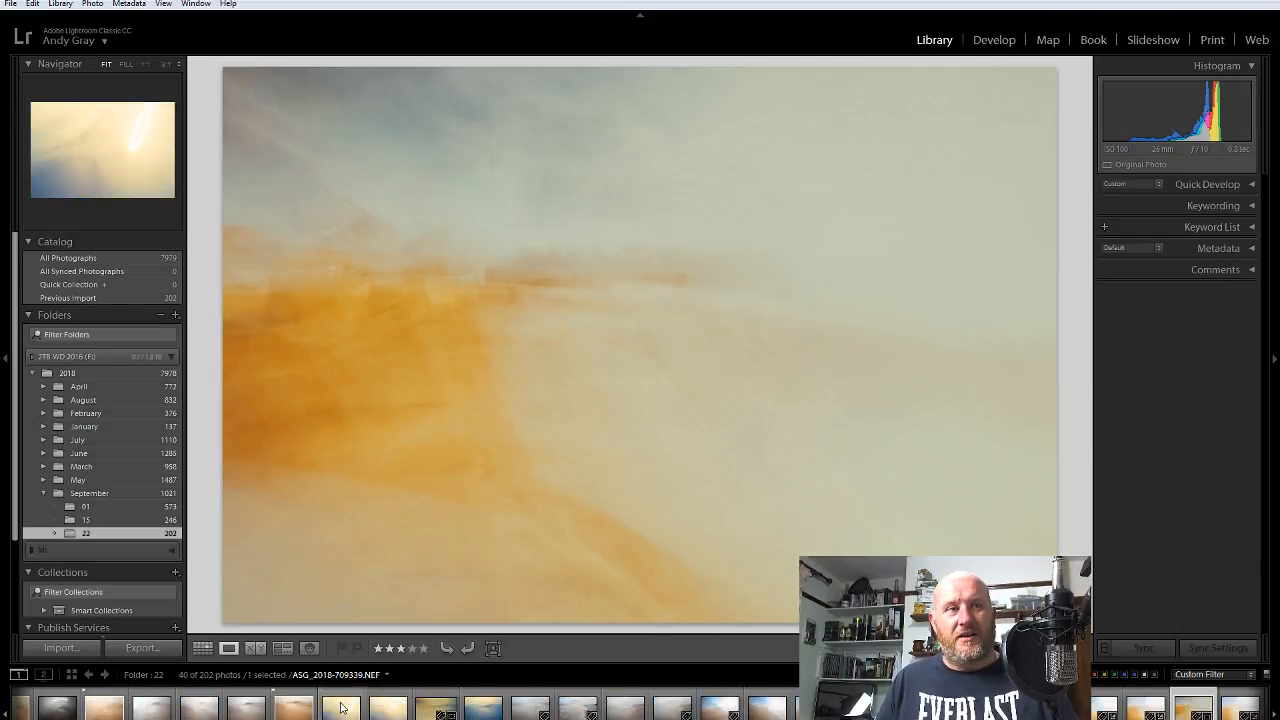
click(436, 712)
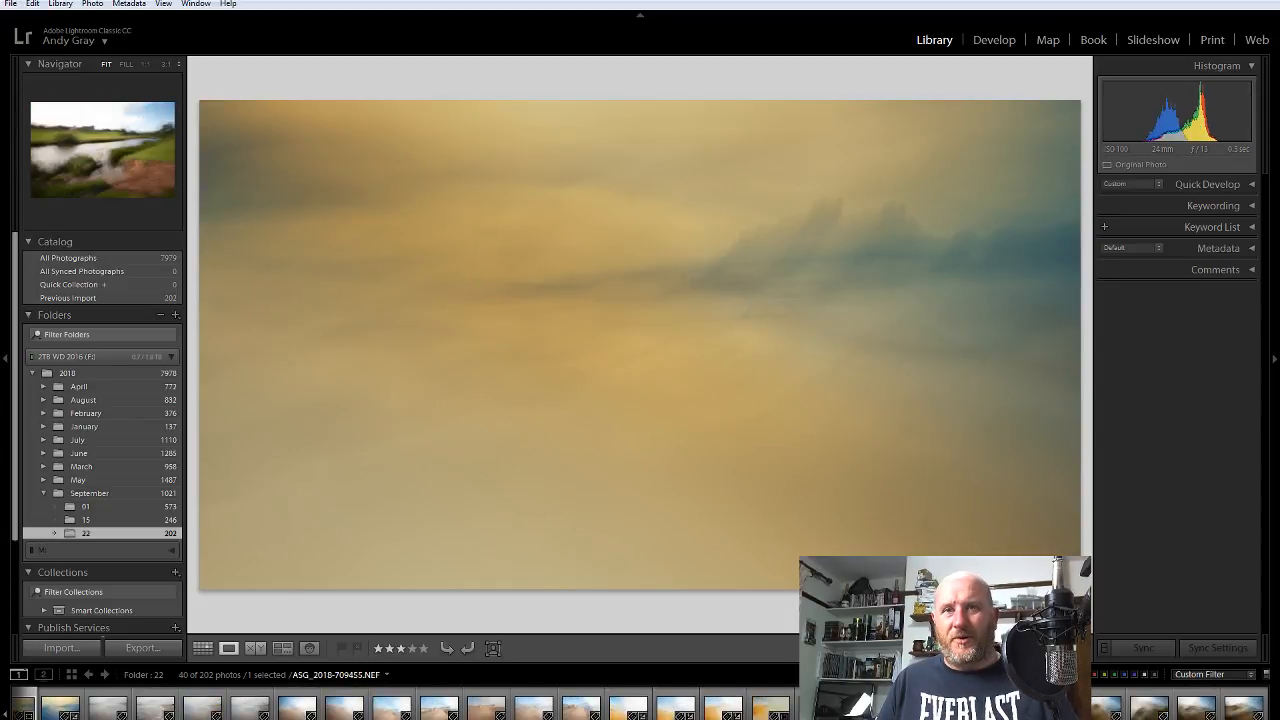
View the river photo ASG_2018-709455.NEF and compare it with the blurred multiple-exposure frames that follow it
click(770, 706)
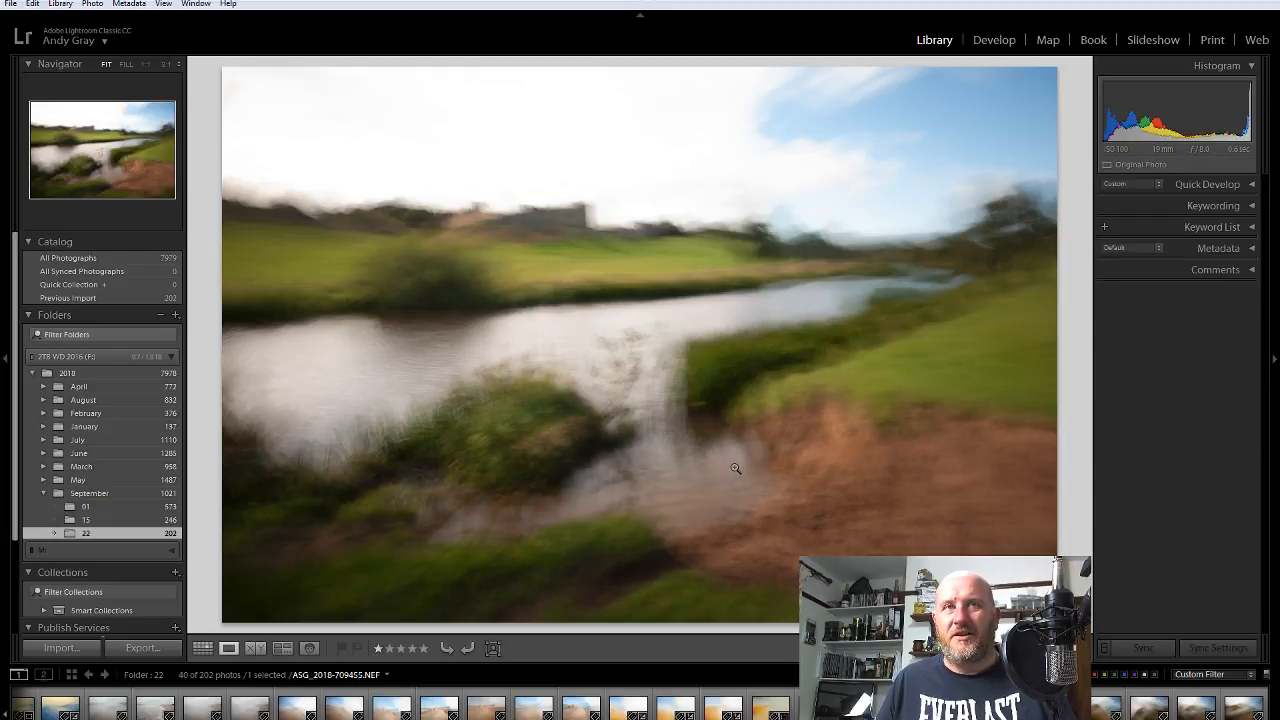
click(674, 420)
click(672, 423)
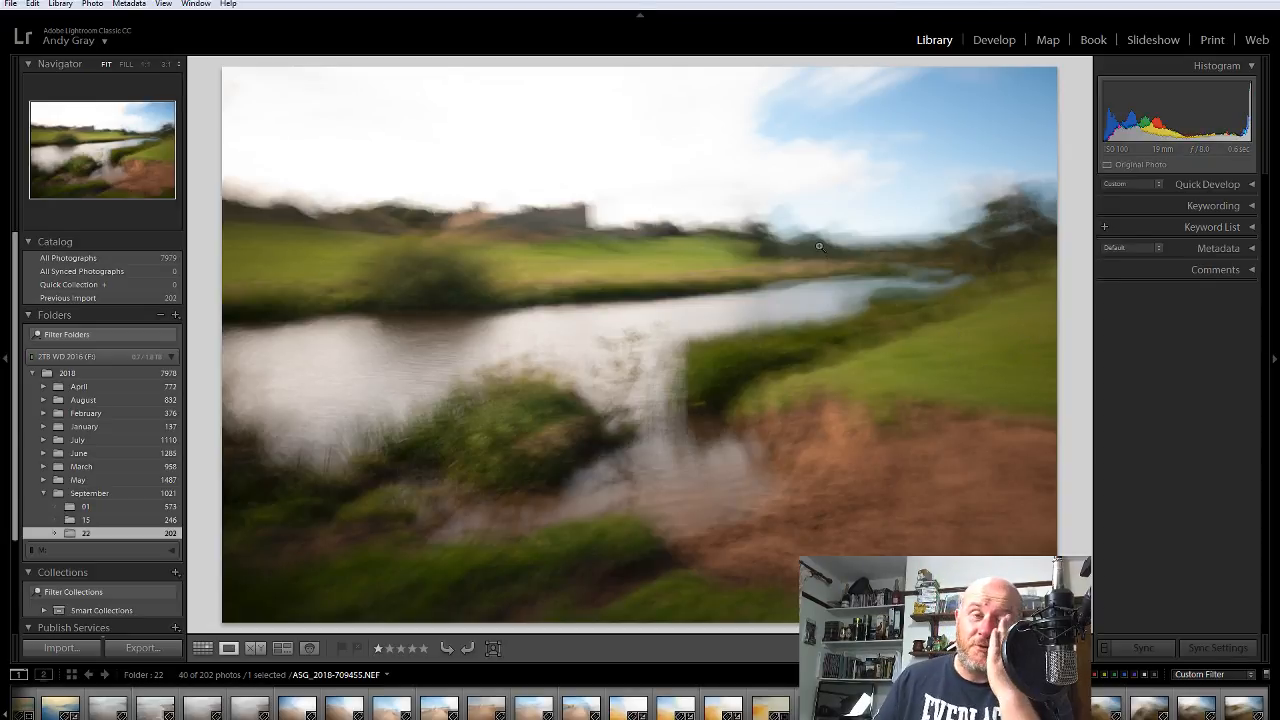
key(Right)
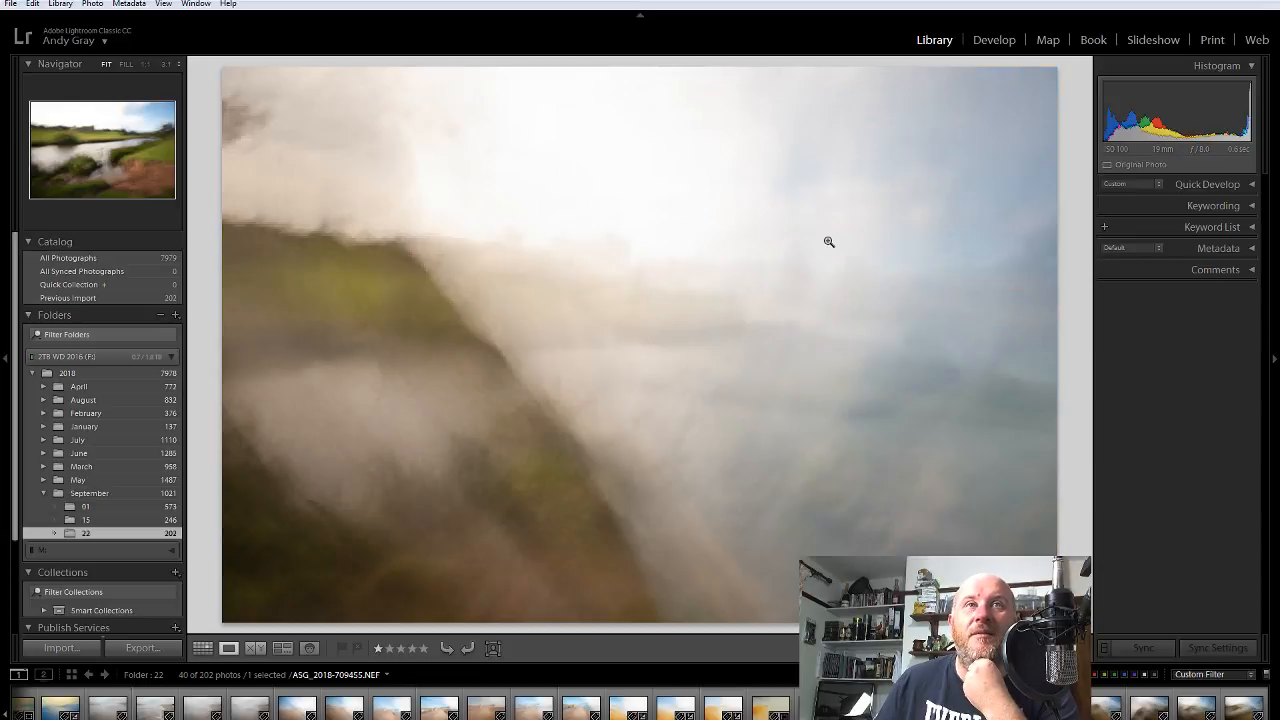
key(Right)
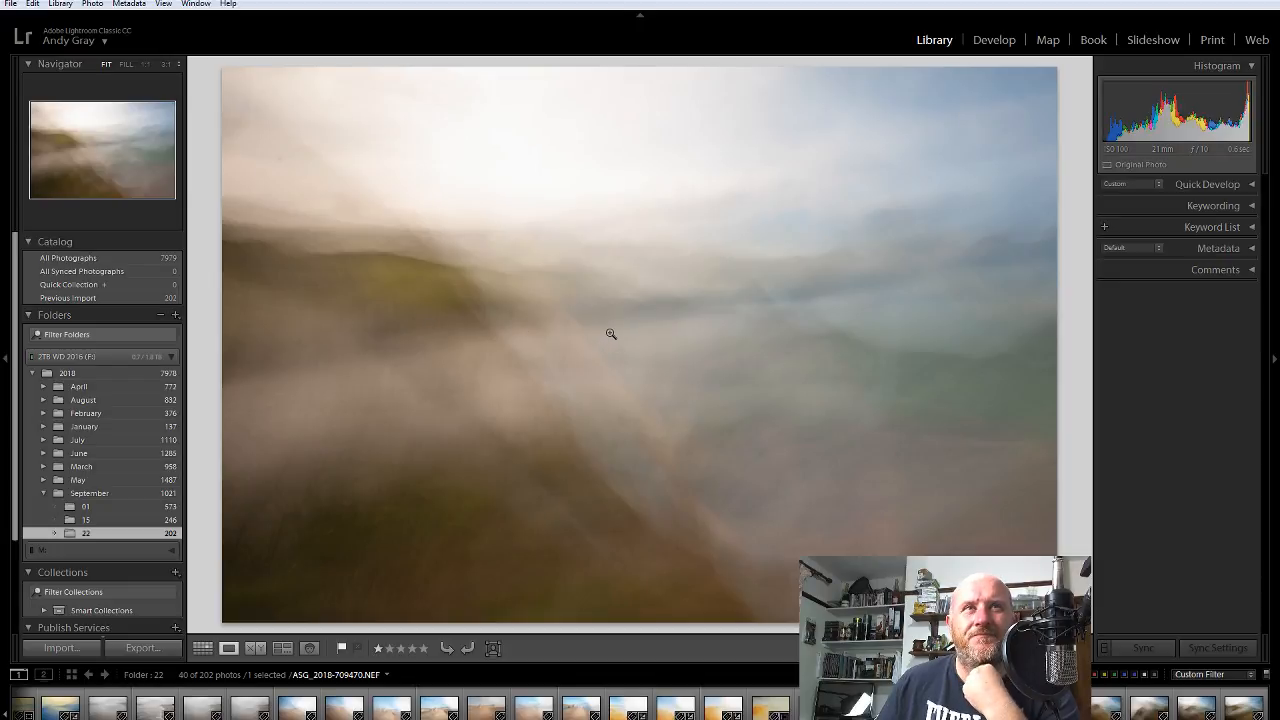
key(Right)
key(Left)
key(Right)
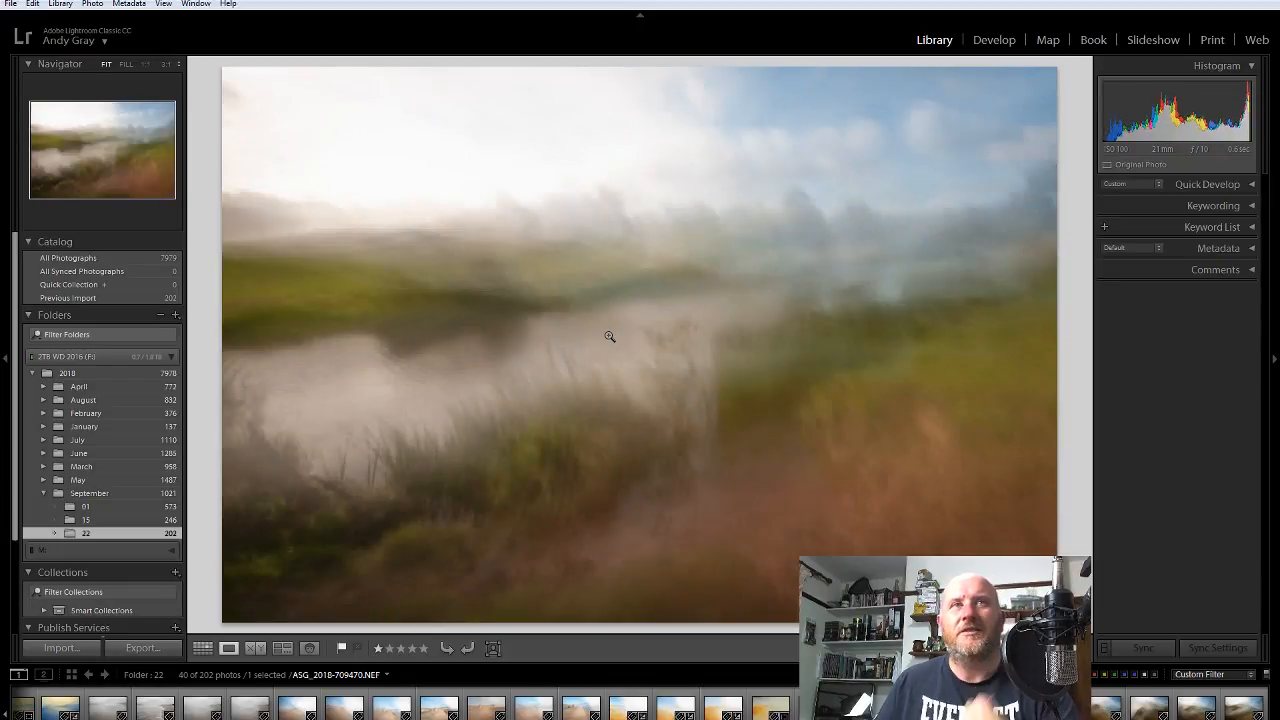
key(Left)
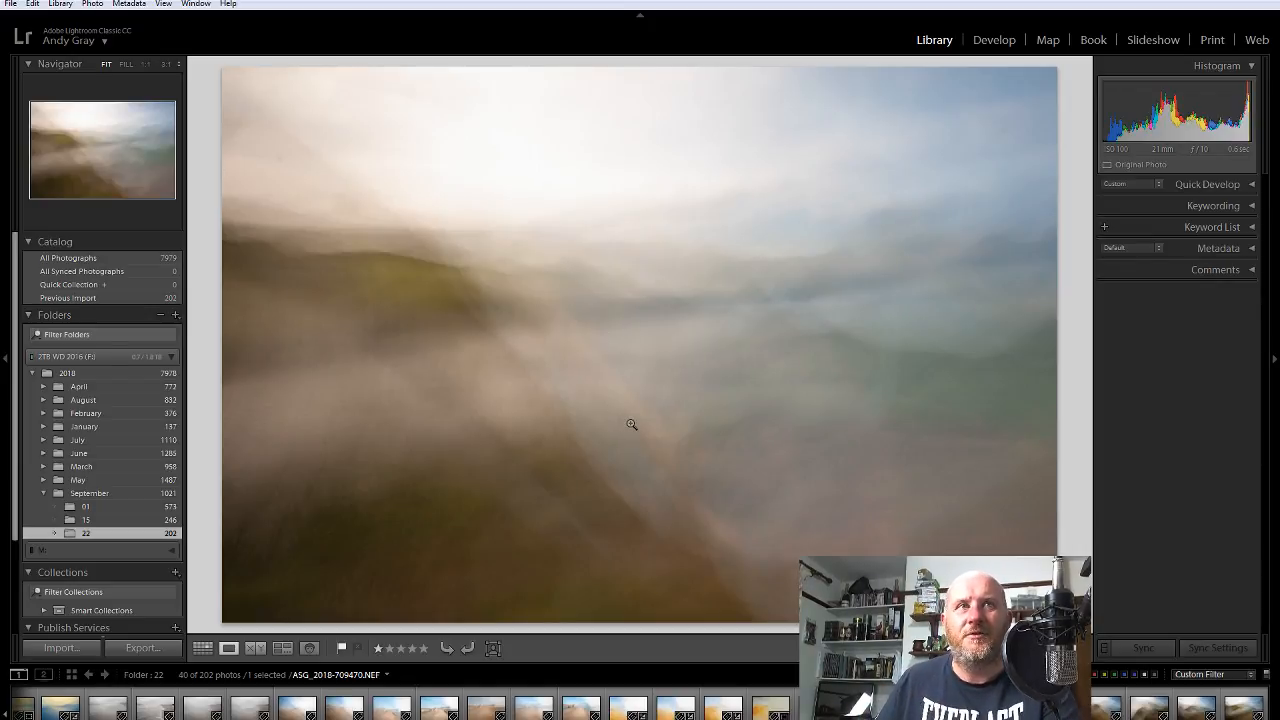
key(Right)
key(Left)
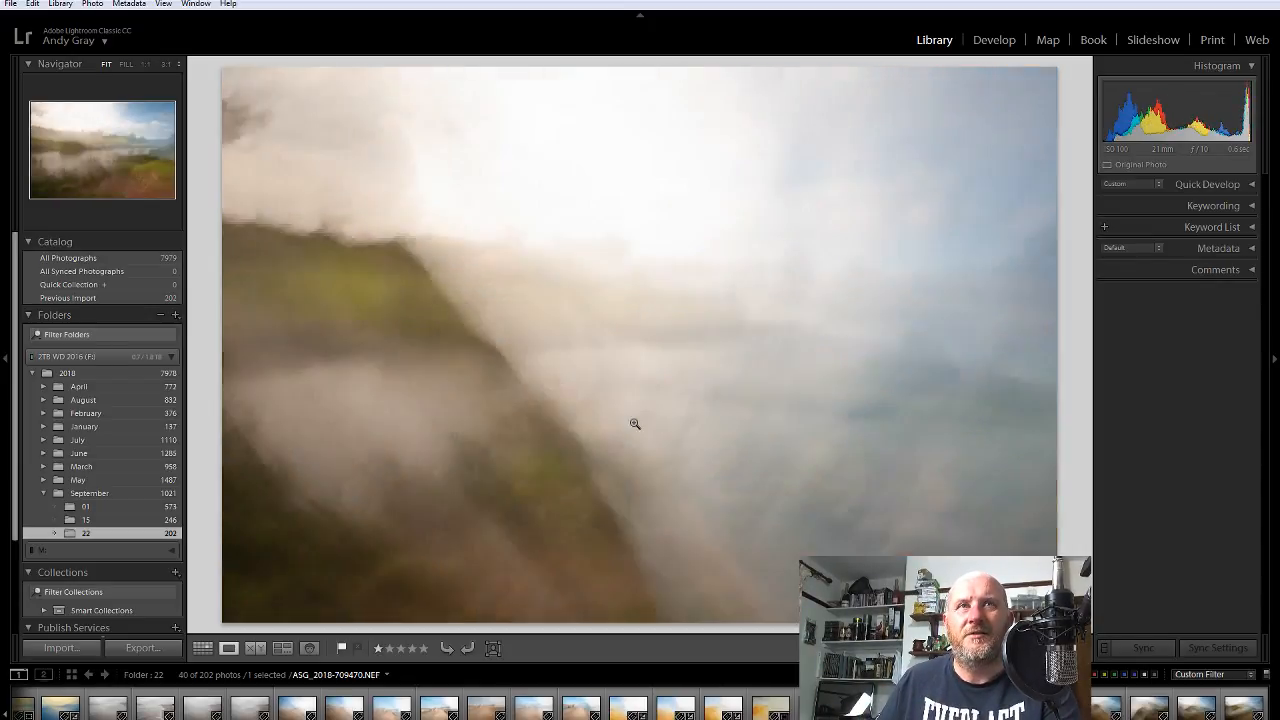
key(Right)
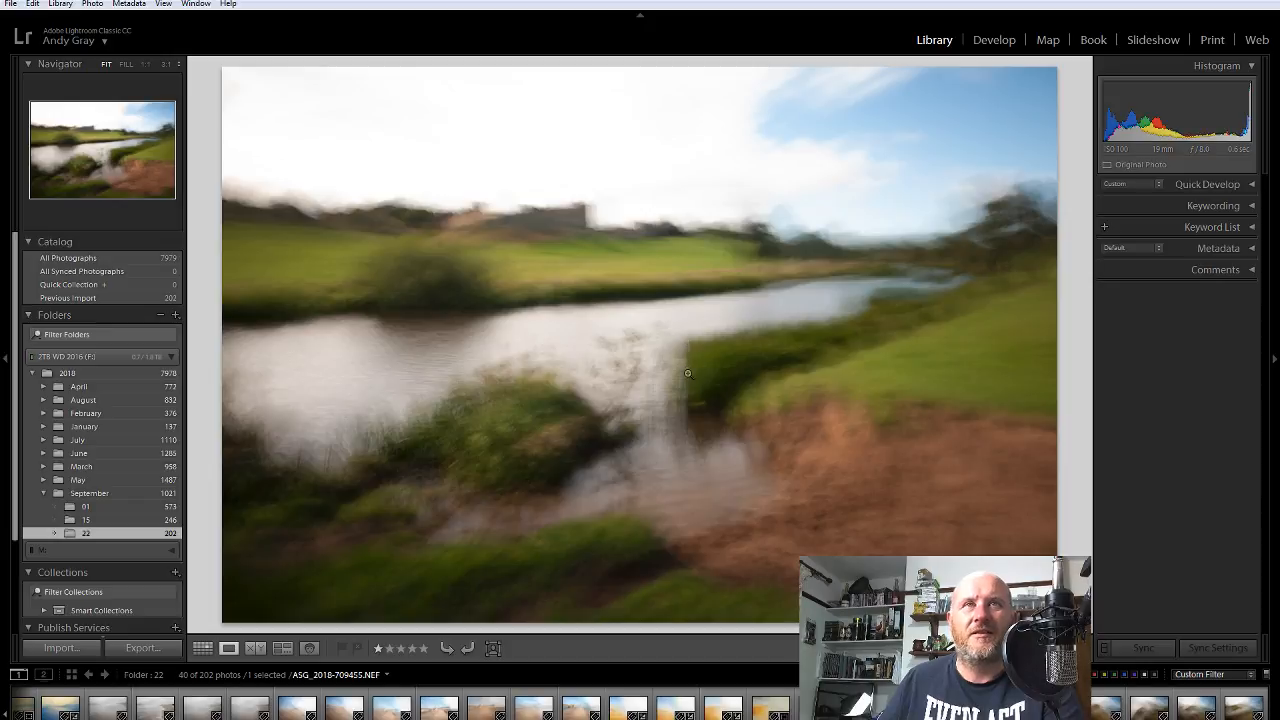
key(Left)
key(Right)
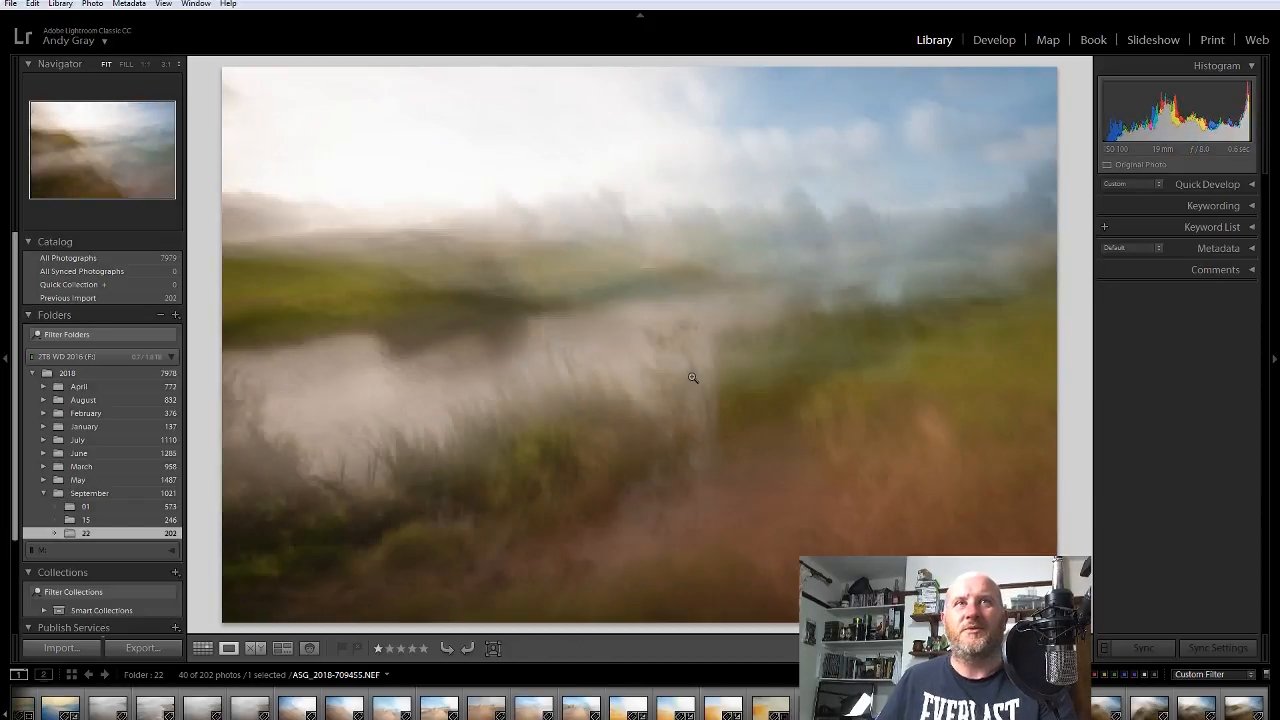
Examine the further riverside multiple-exposure frames through ASG_2018-709474.NEF and ASG_2018-709485.NEF
key(Right)
key(Right)
key(Right)
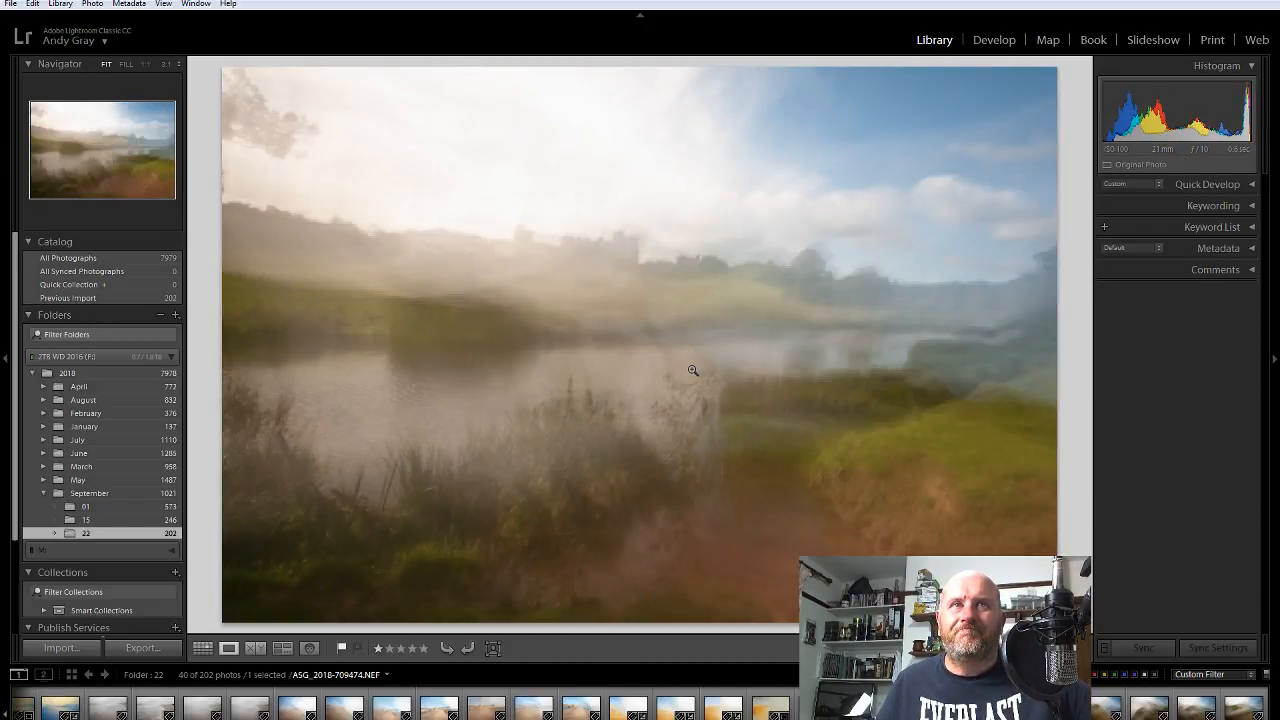
key(Right)
key(Right)
key(Right)
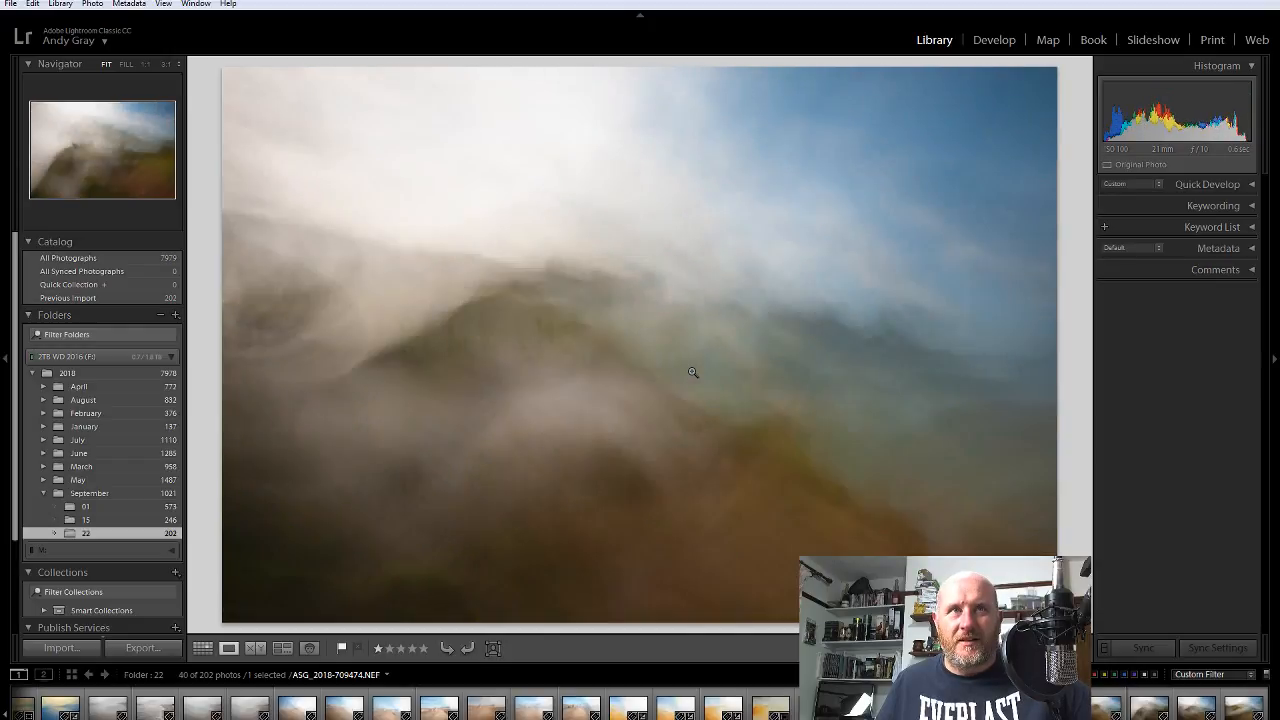
key(Left)
key(Left)
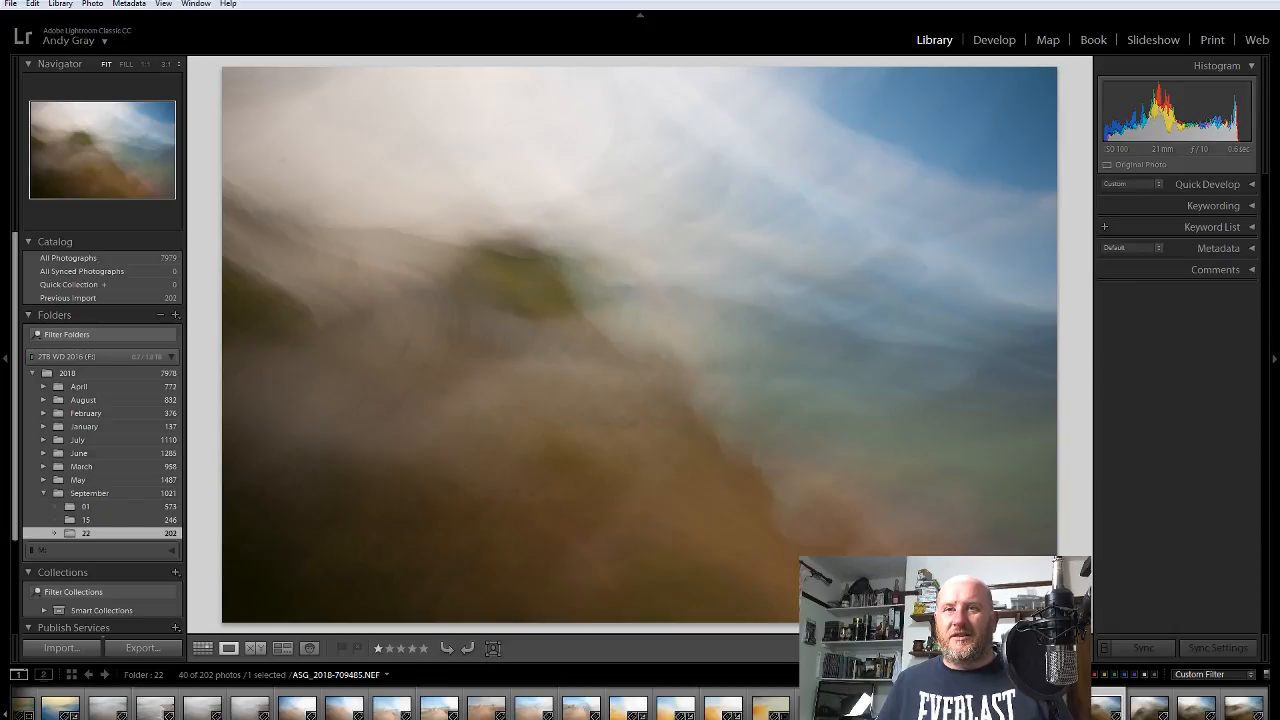
Return to the diagonal hillside photo ASG_2018-709464.NEF, flag it as a pick and open it for developing
key(Right)
key(Right)
key(Right)
key(Right)
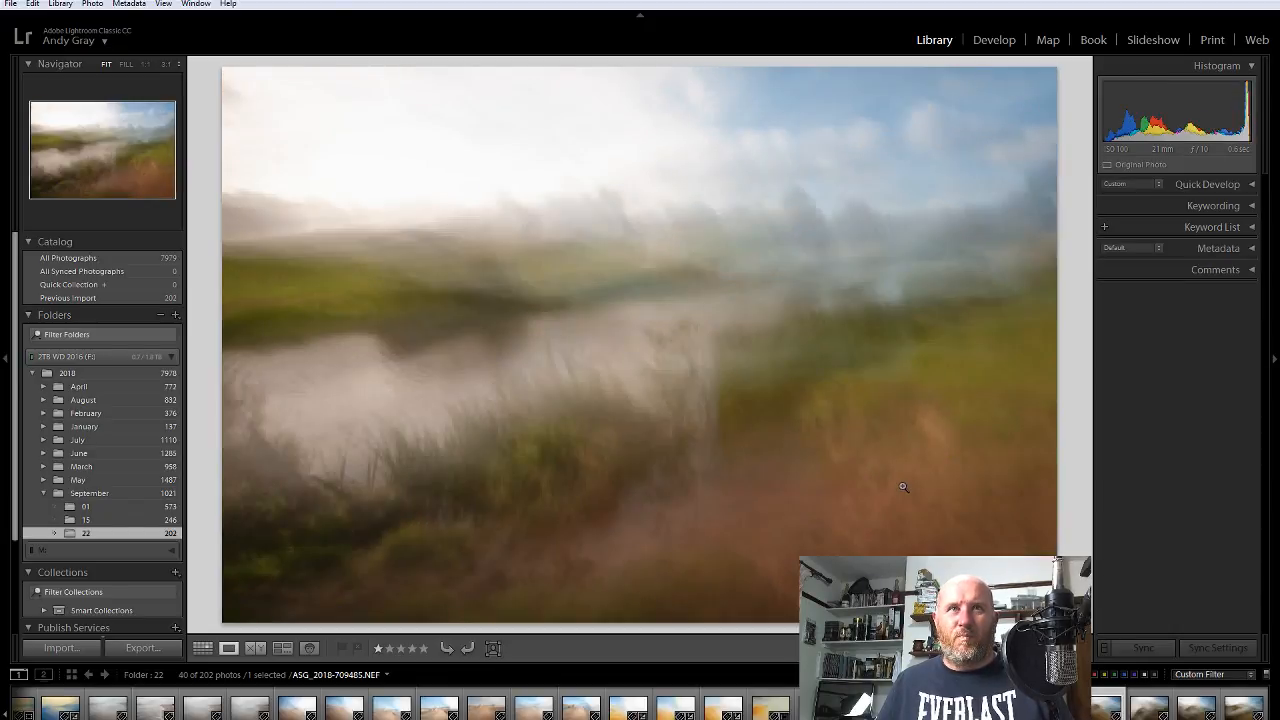
key(Left)
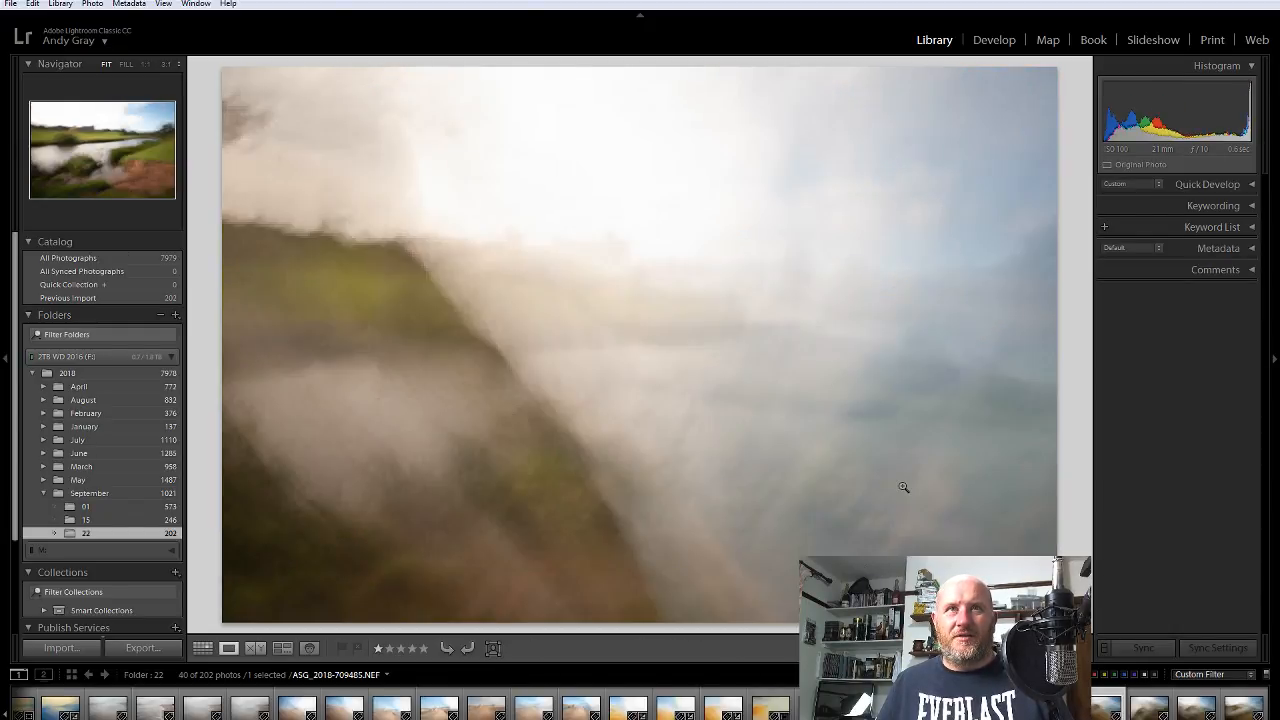
key(p)
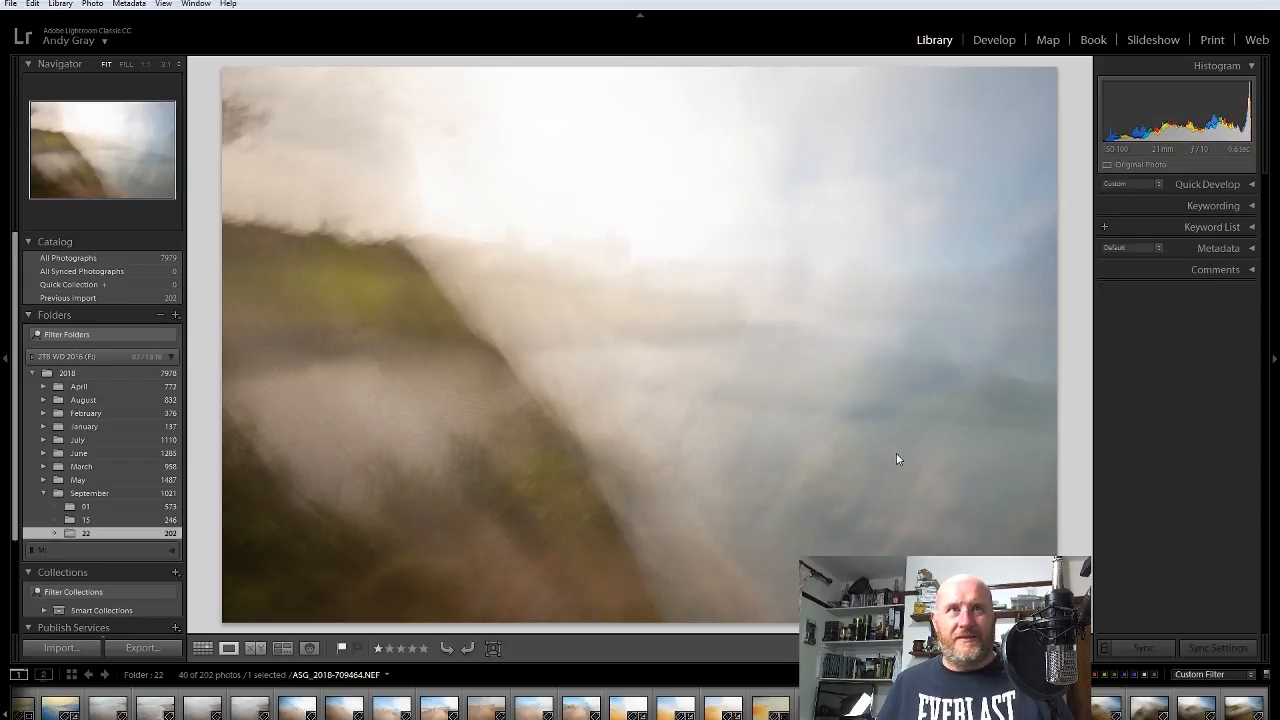
click(1014, 45)
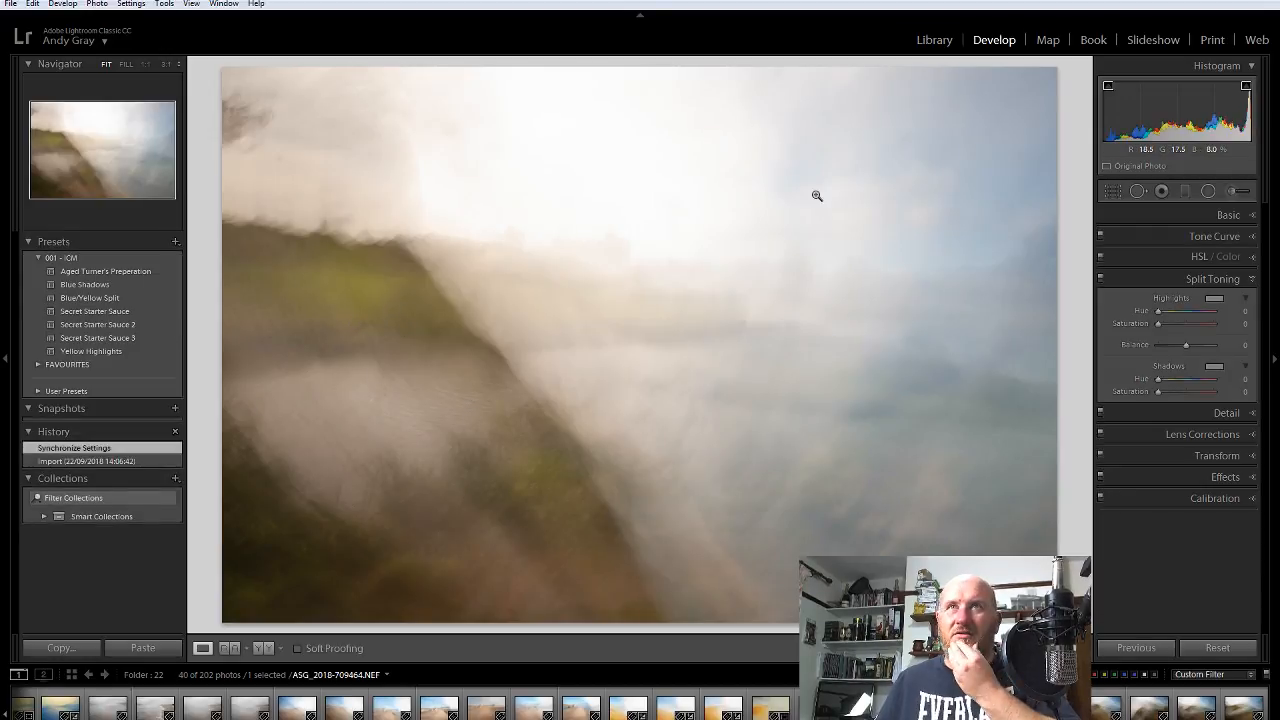
With spot visualization enabled, heal the photo's upper-left corner spot at size 57 and the bright dust spot near it at size 75
click(1135, 191)
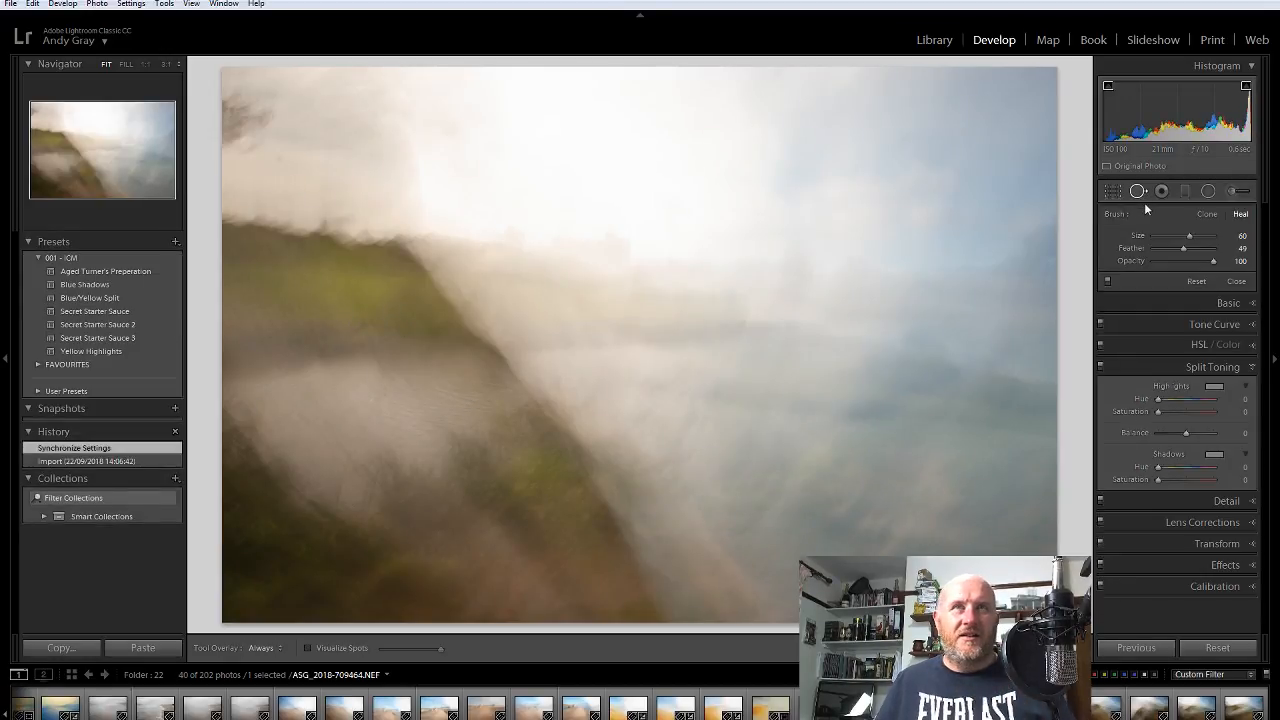
click(308, 648)
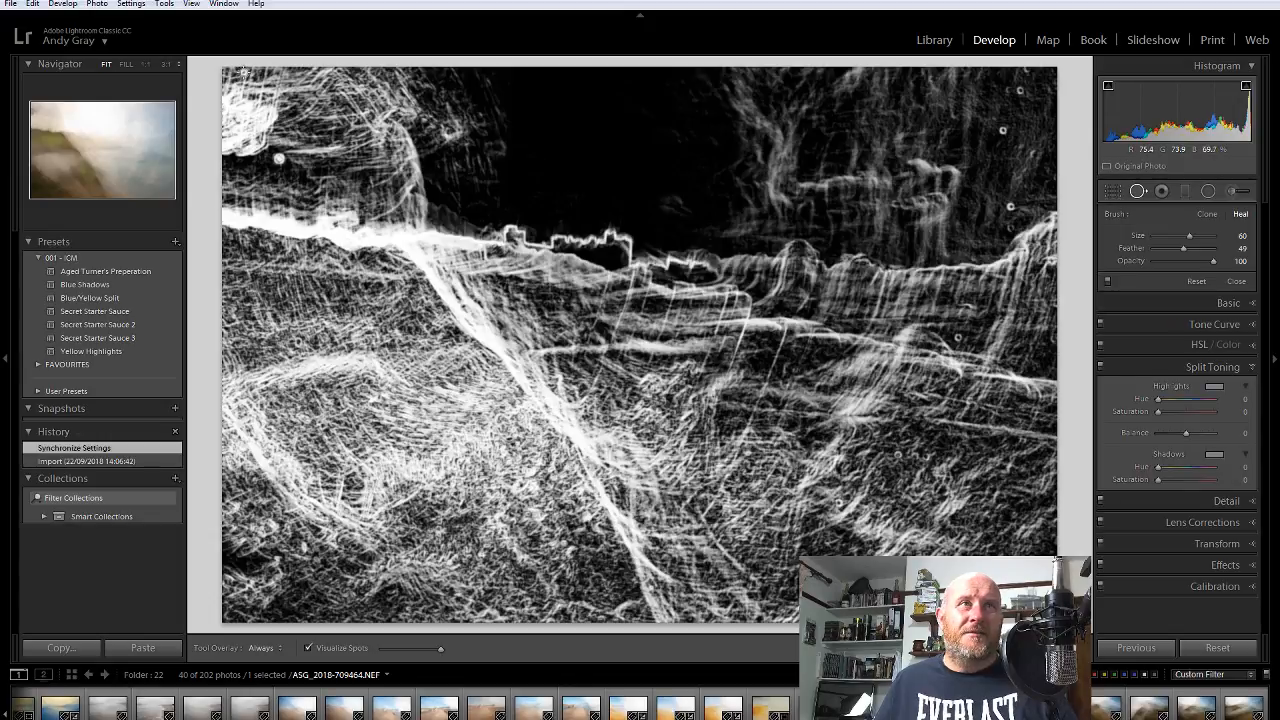
click(243, 78)
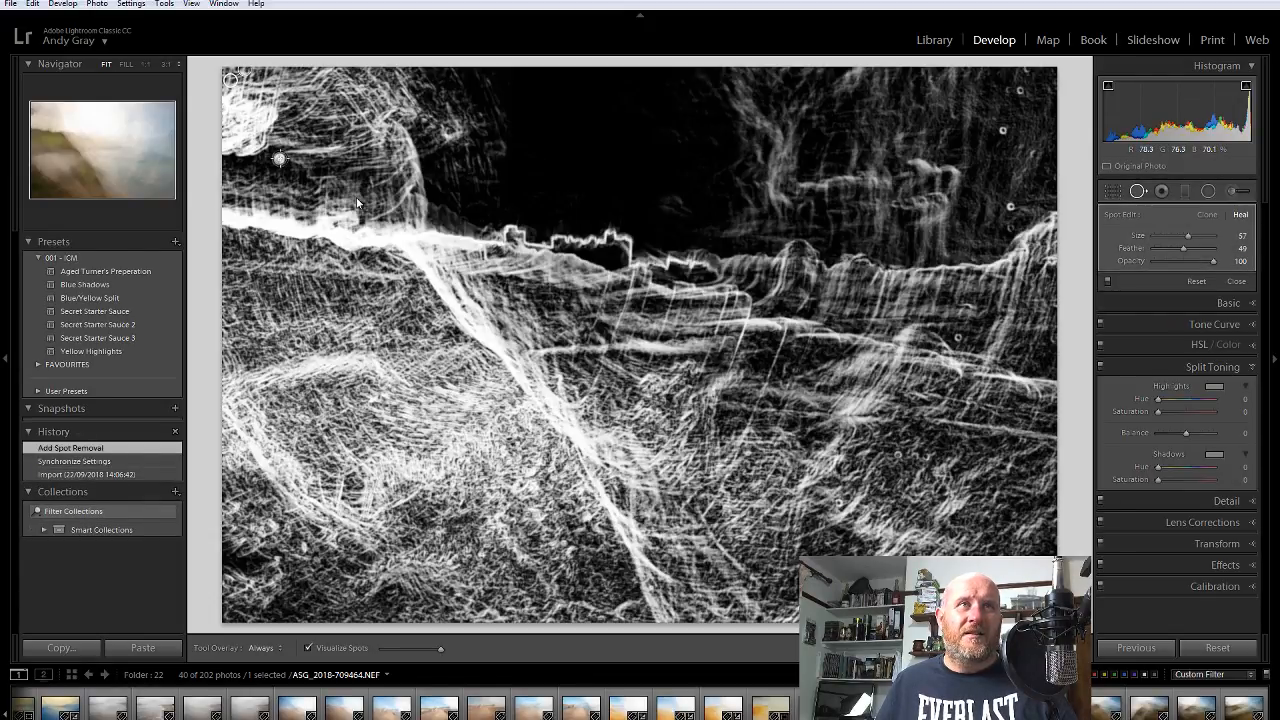
scroll(279, 158, up, 3)
click(279, 158)
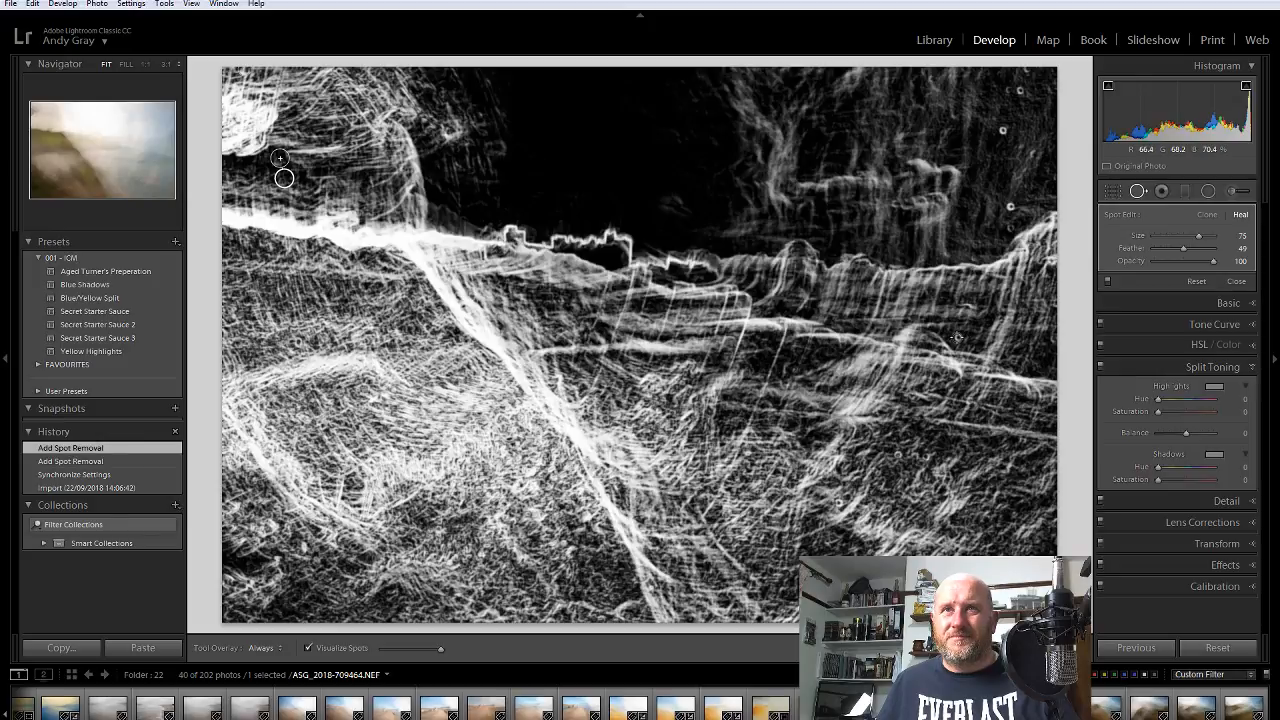
Heal the dust spots in the sky and above the water on the photo's right side with a brush size of about 58
scroll(1005, 210, down, 3)
click(1007, 205)
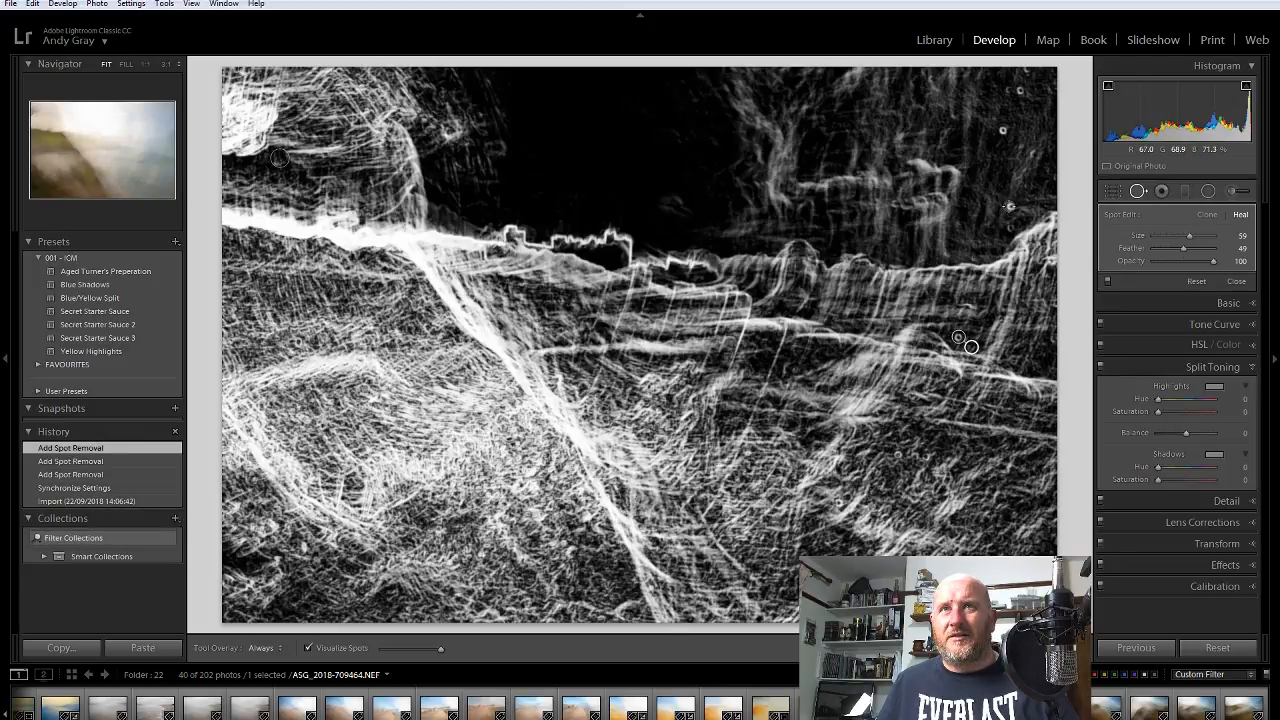
click(1002, 129)
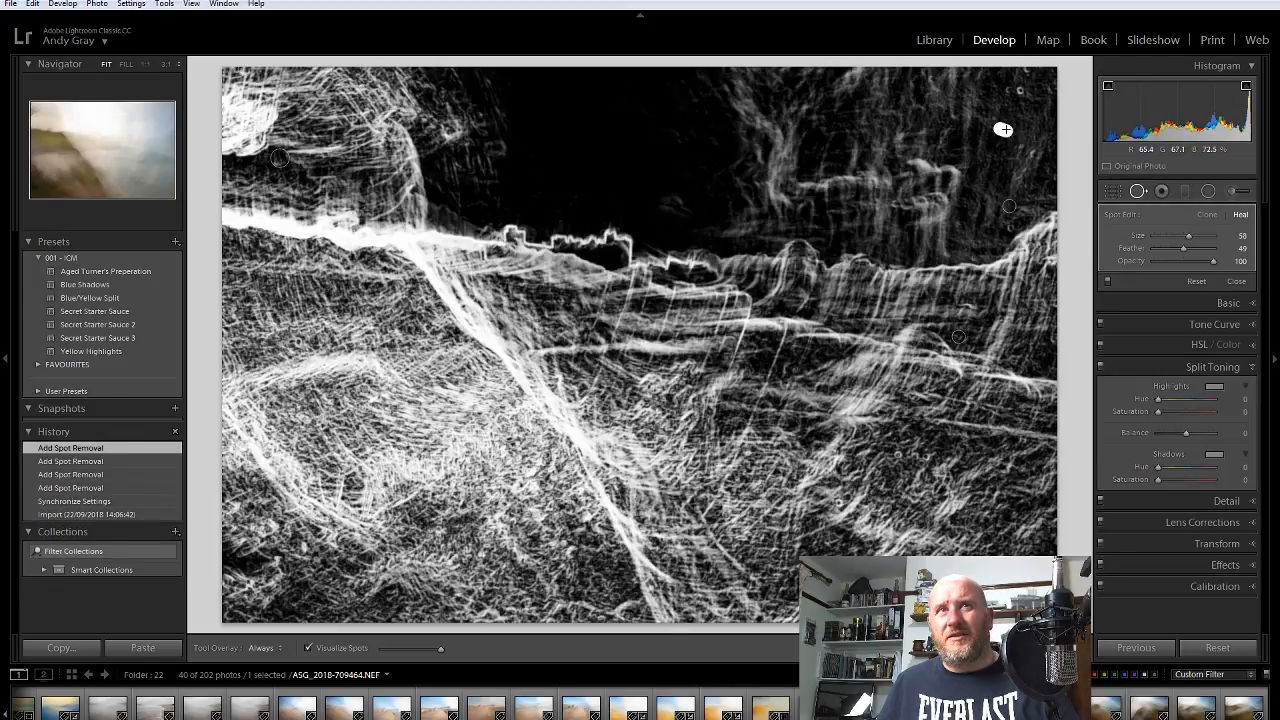
click(1034, 154)
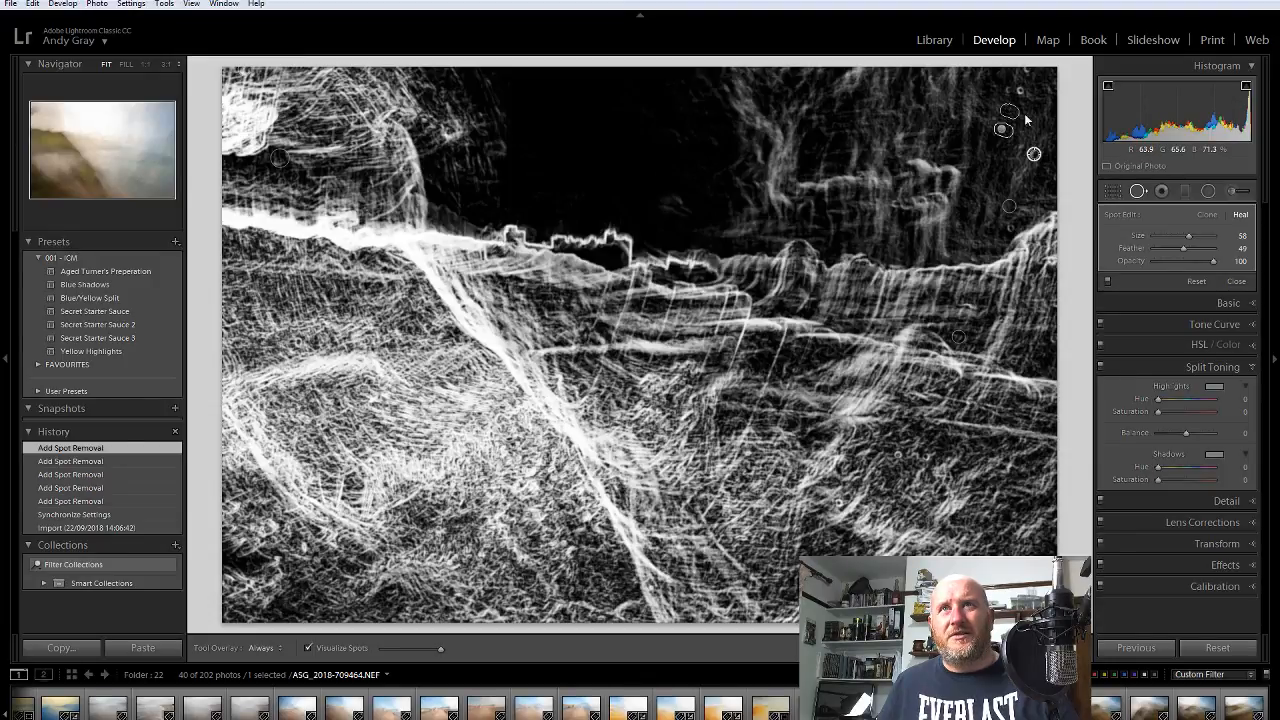
click(1020, 90)
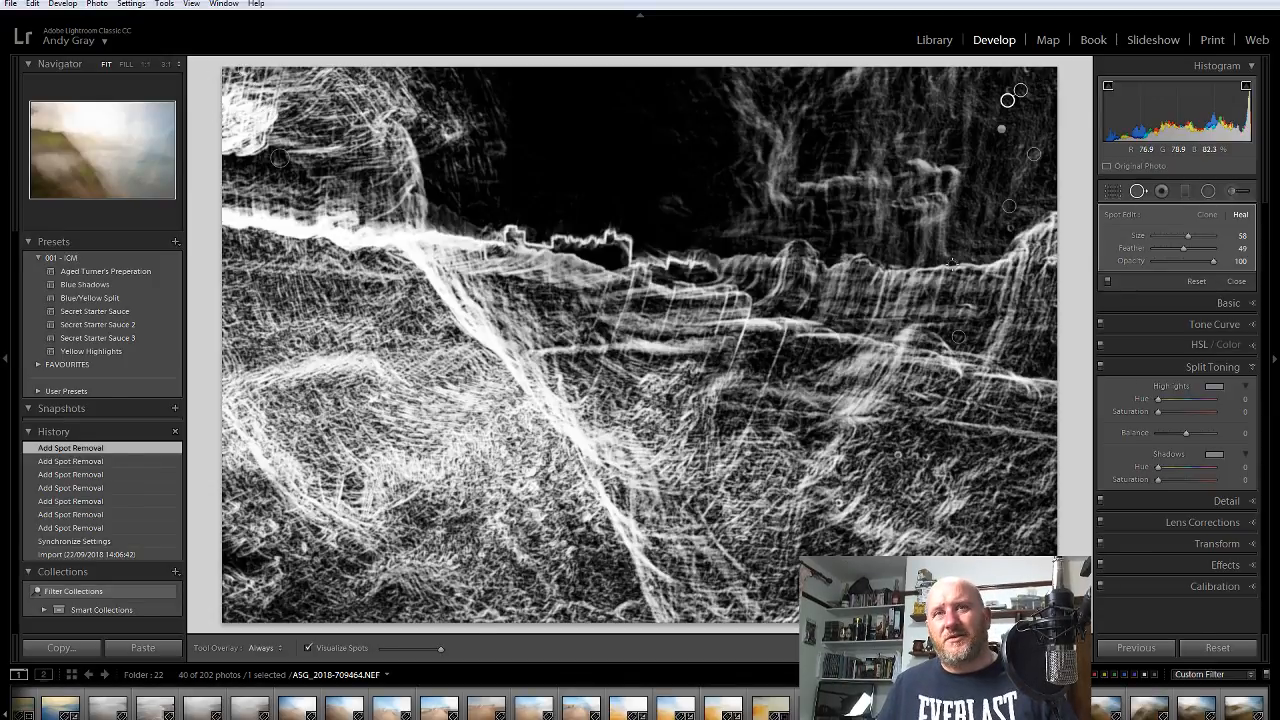
Heal two spots in the photo's lower-right area at brush size 59 and close spot removal
click(838, 500)
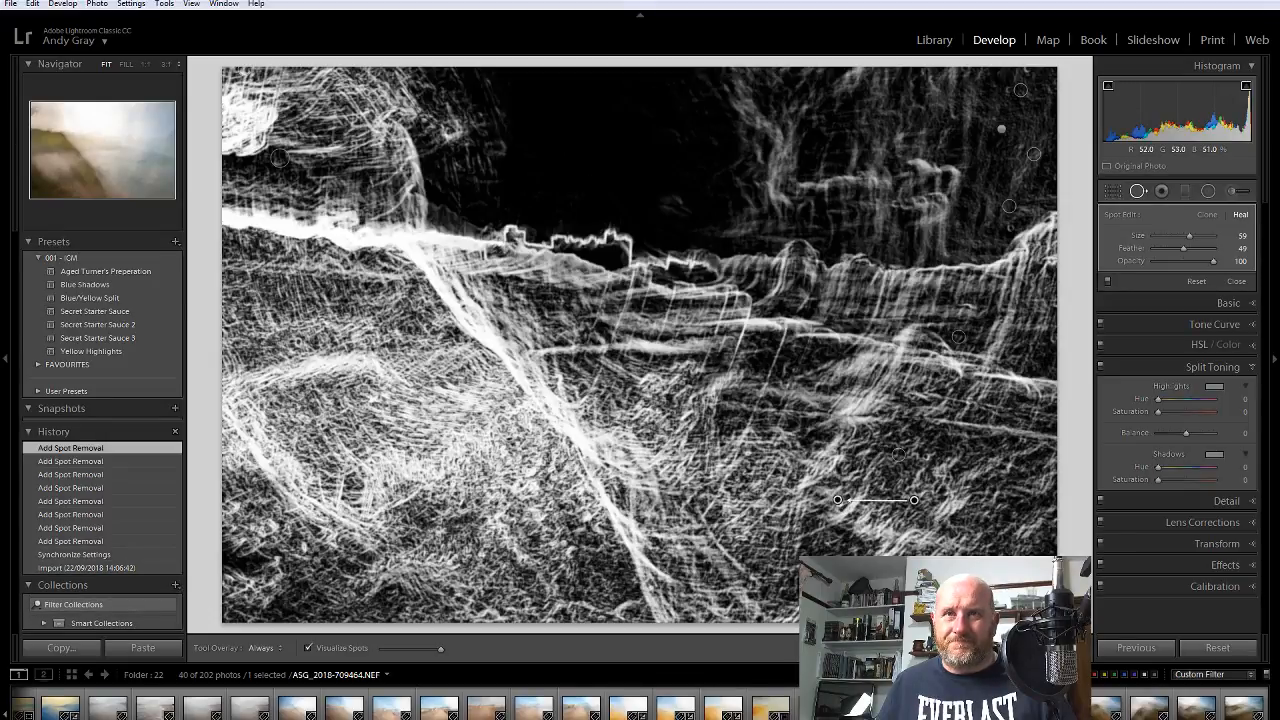
click(895, 588)
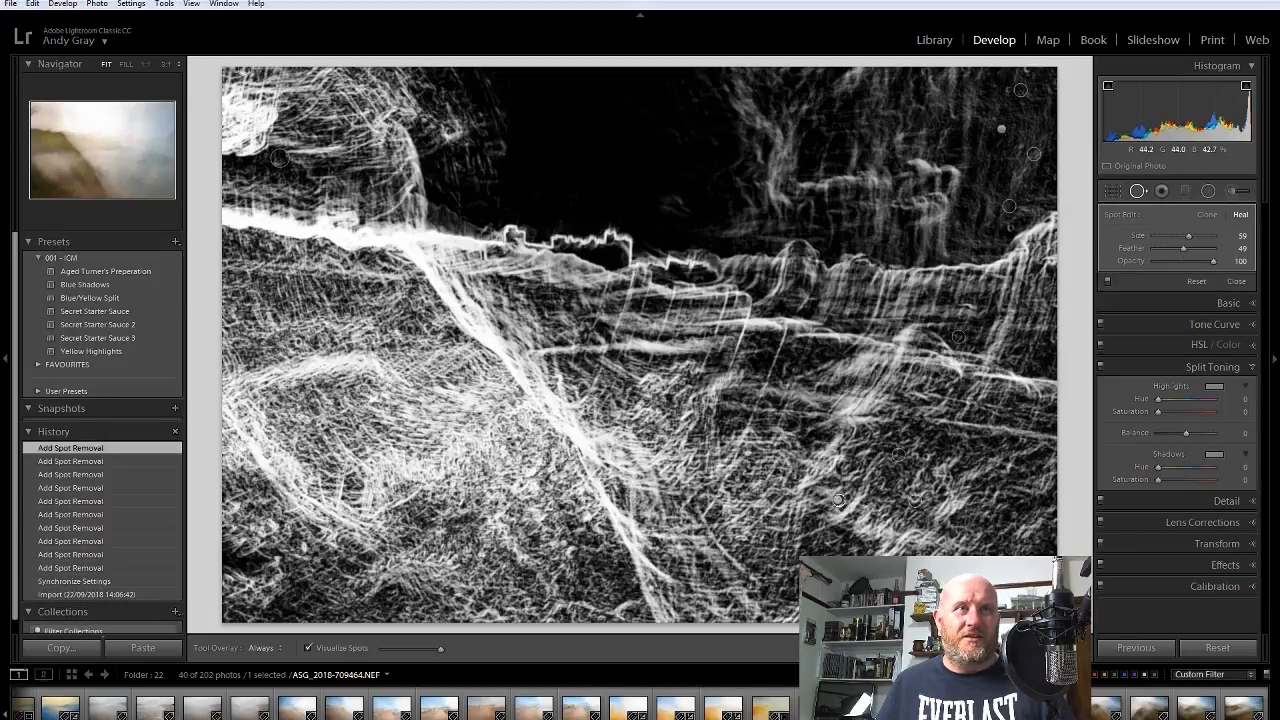
key(q)
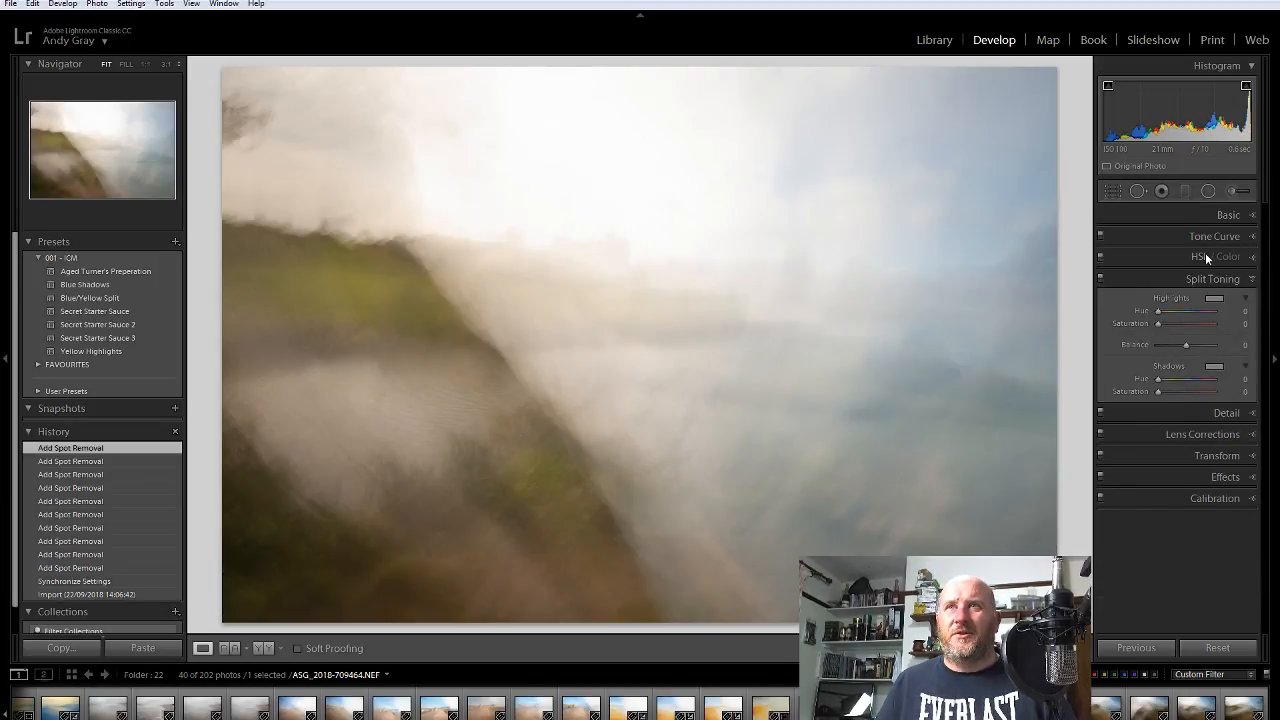
Set the photo's Contrast to -14 and Highlights to -50
click(1229, 215)
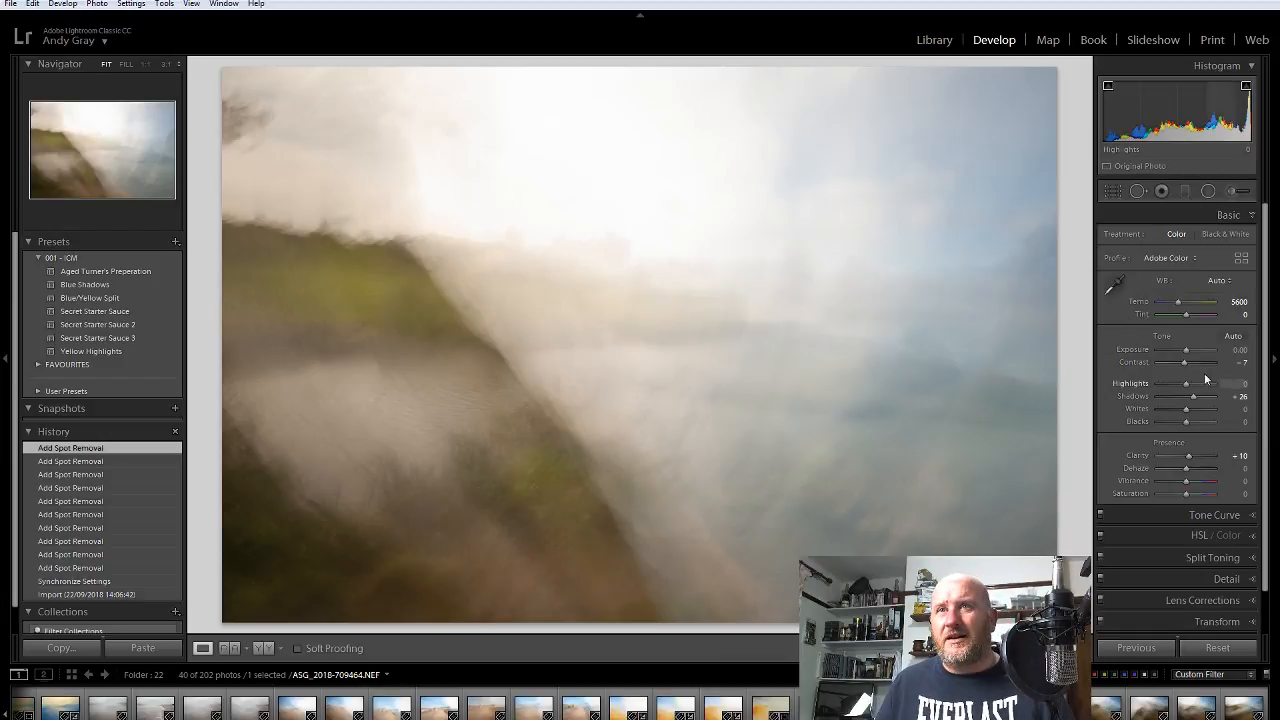
drag(1203, 366, 1170, 386)
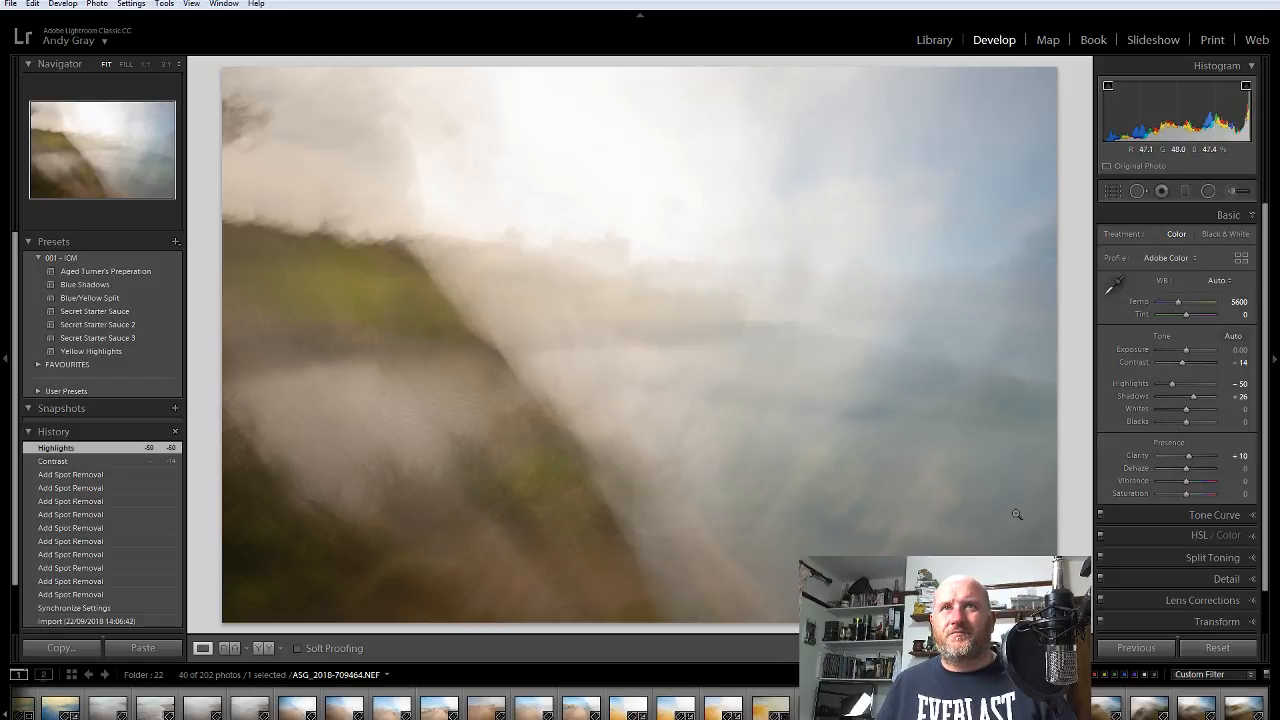
Set the photo's luminance noise reduction to 46 and the sharpening Masking to 7
click(1178, 598)
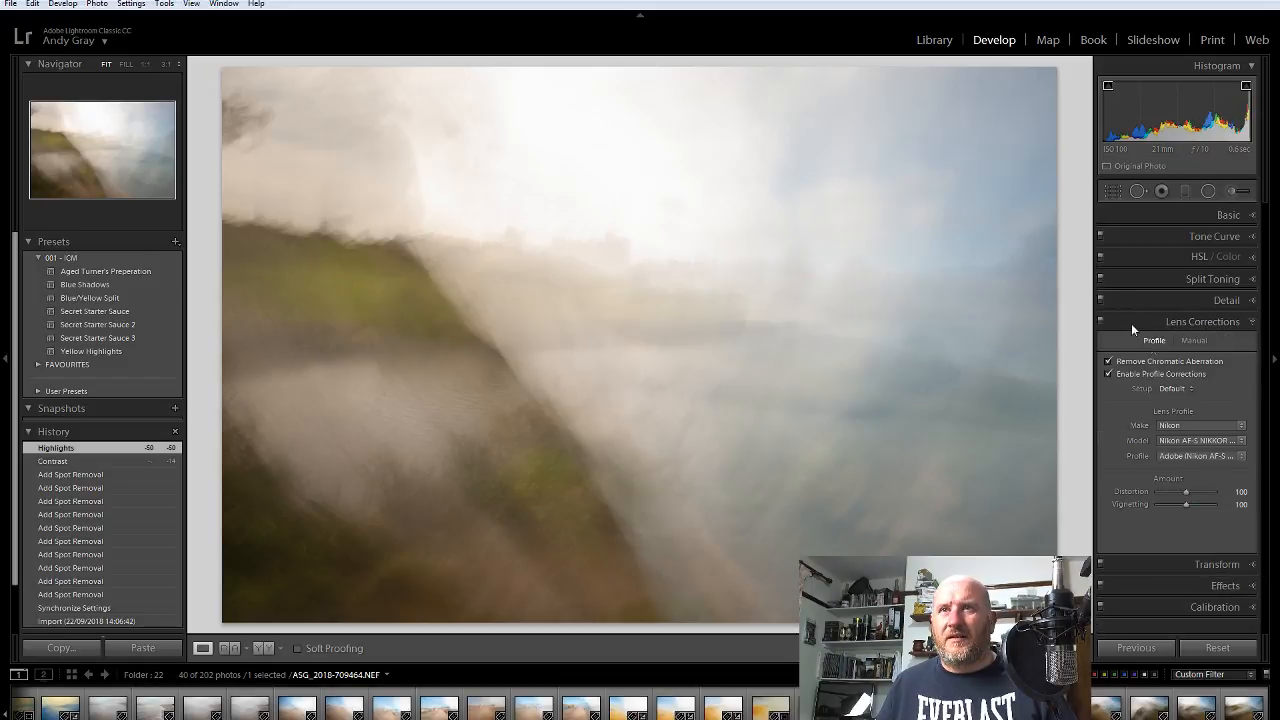
click(1193, 321)
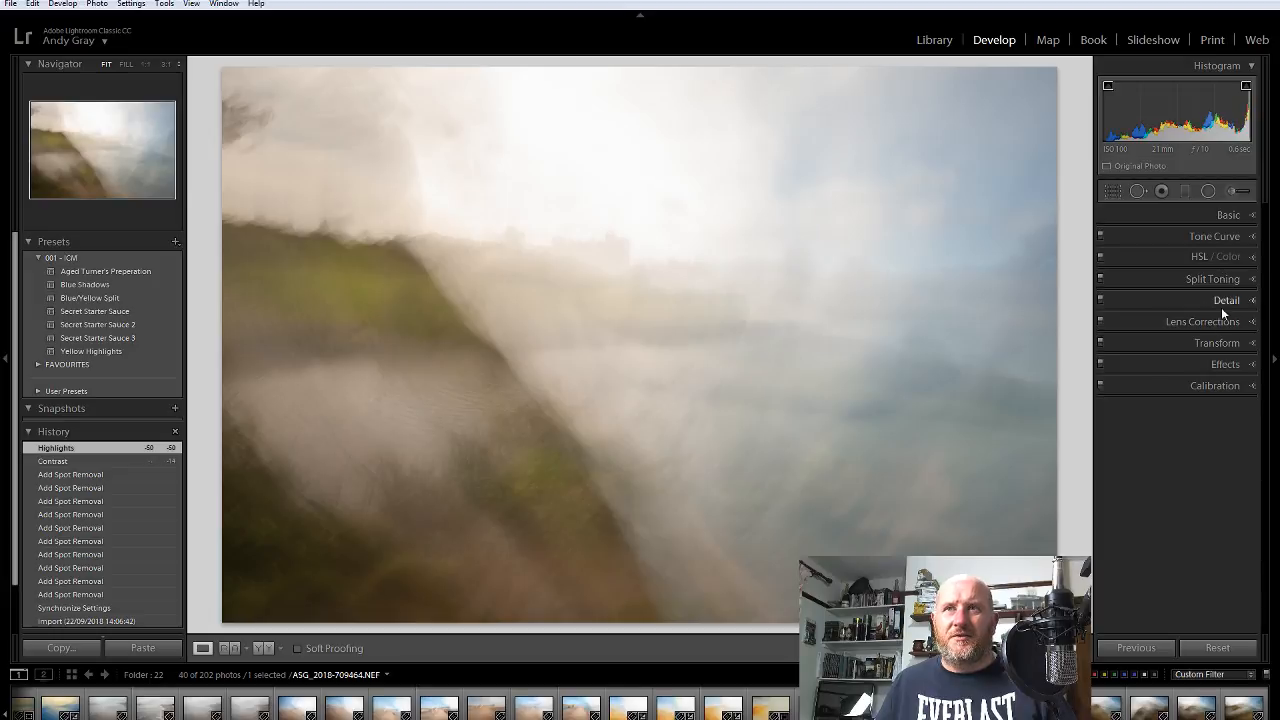
click(1226, 300)
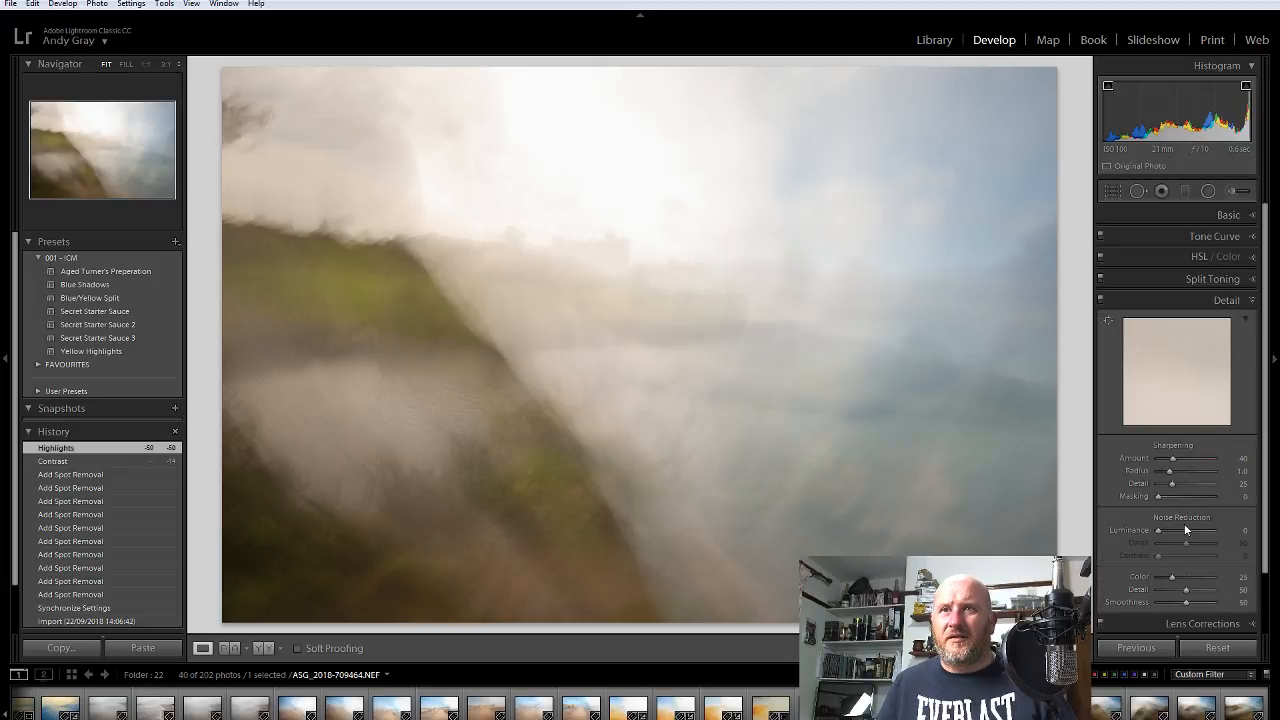
click(1185, 530)
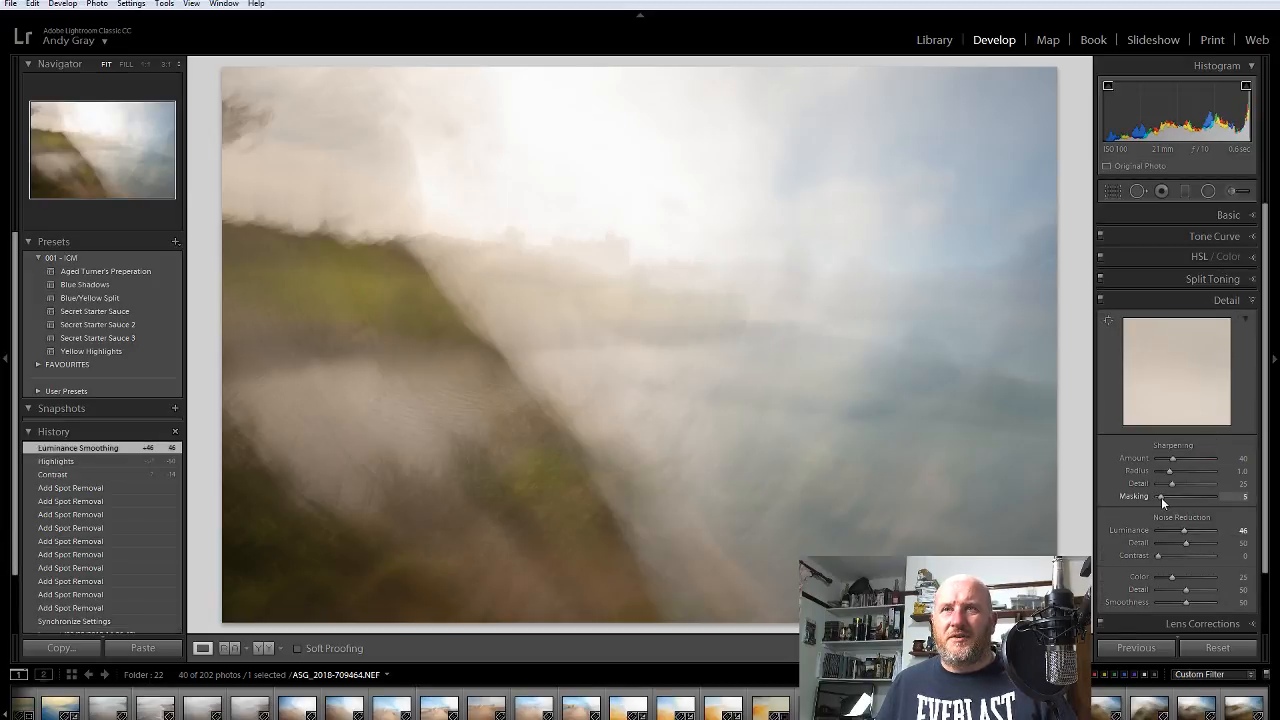
click(1161, 497)
click(1227, 301)
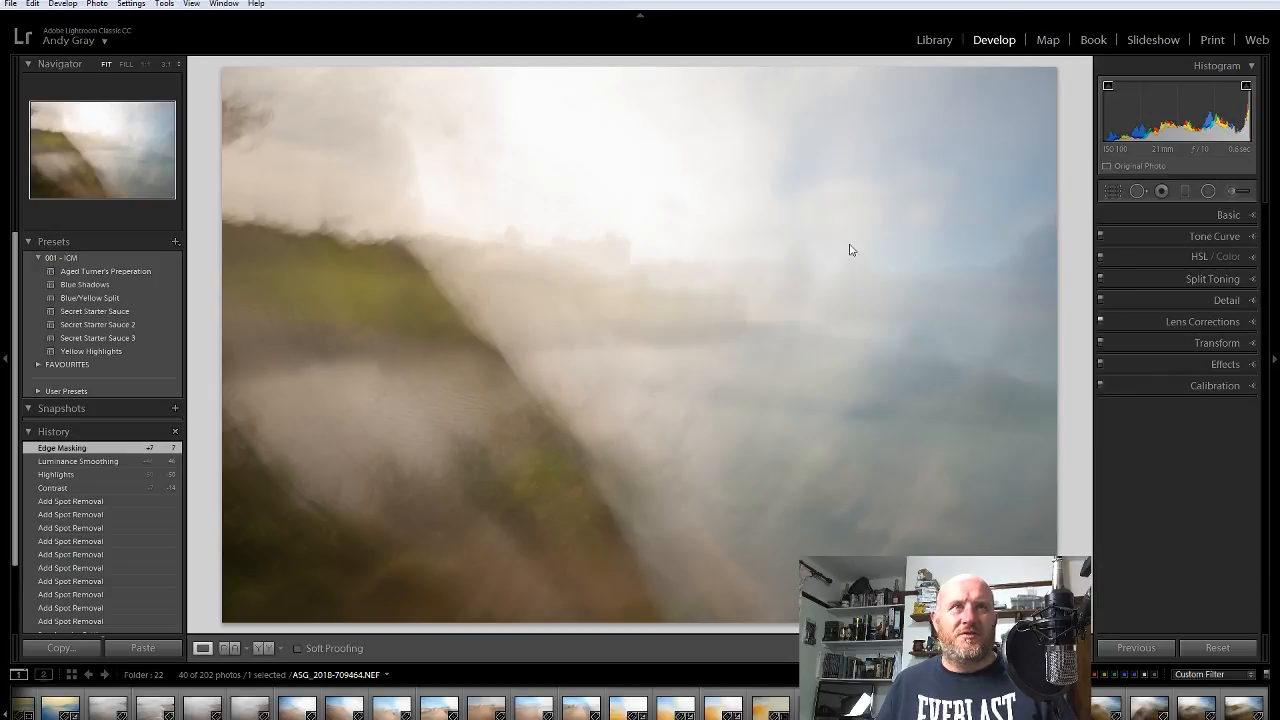
Raise the photo's Shadows to +67 and lower the Whites to -5
click(1222, 214)
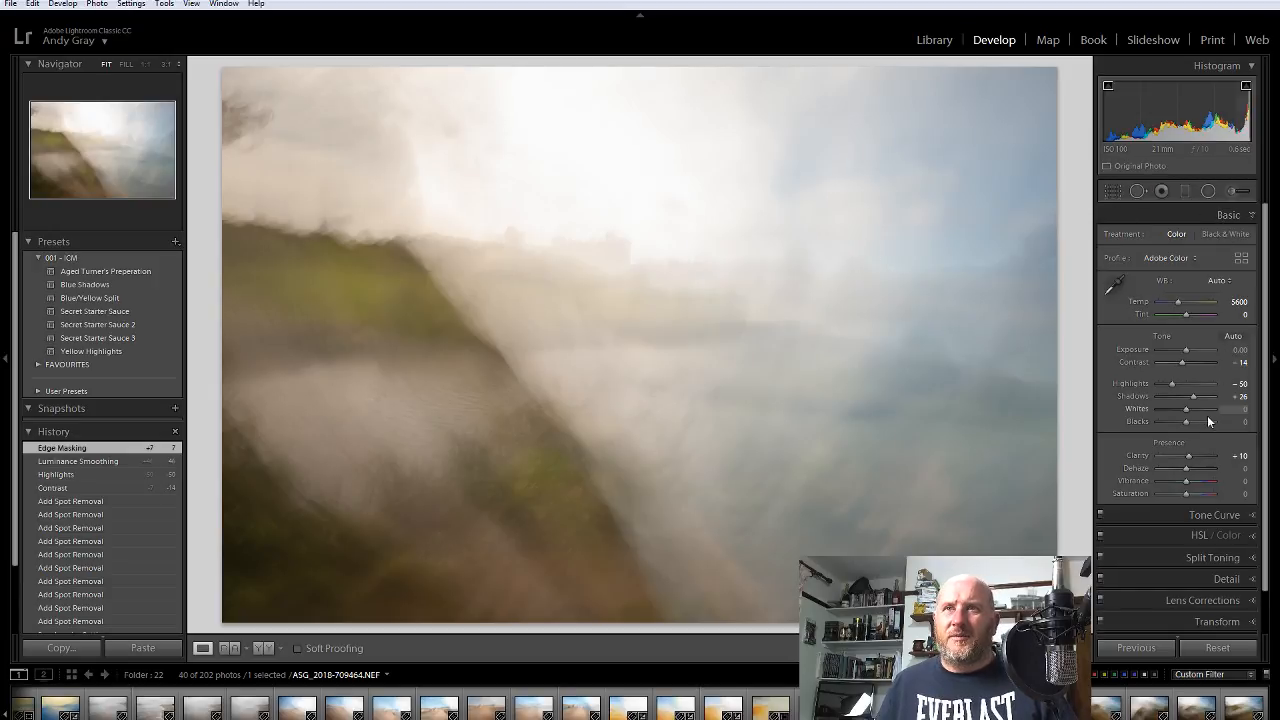
drag(1193, 396, 1204, 396)
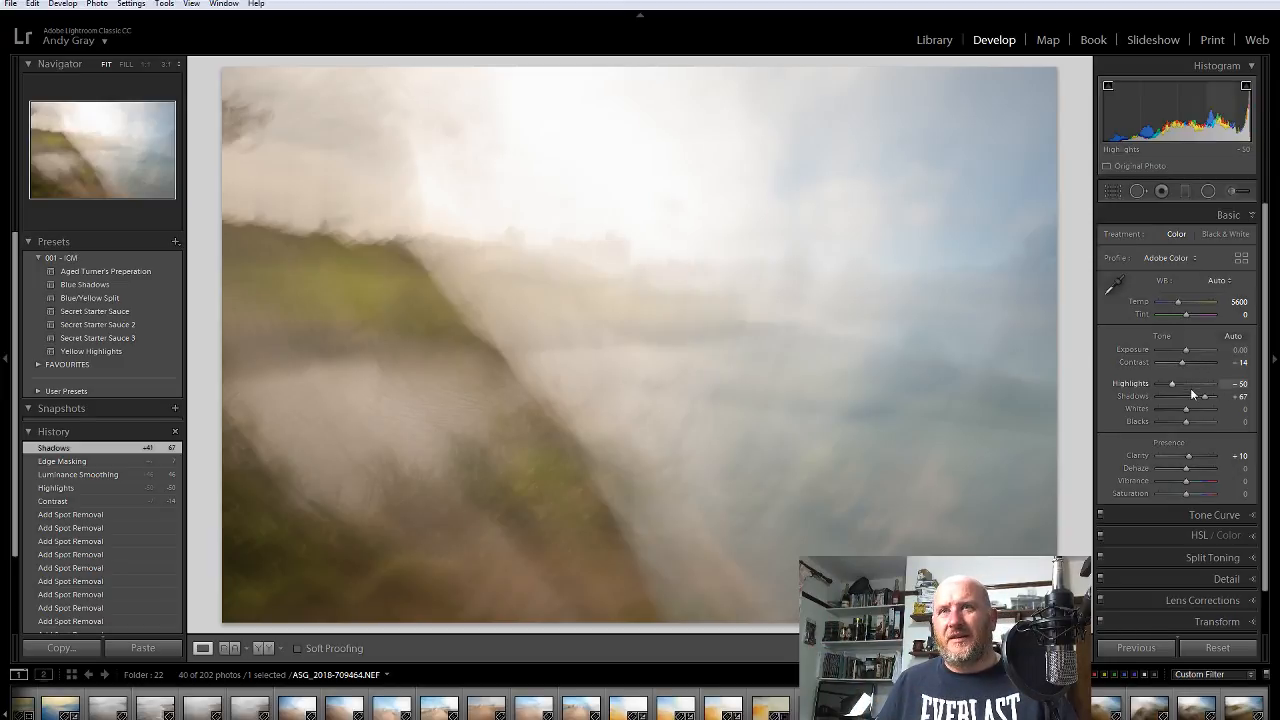
mouse_move(1204, 396)
mouse_down()
mouse_move(1188, 402)
mouse_move(1206, 399)
mouse_move(1208, 414)
mouse_move(1186, 407)
mouse_up()
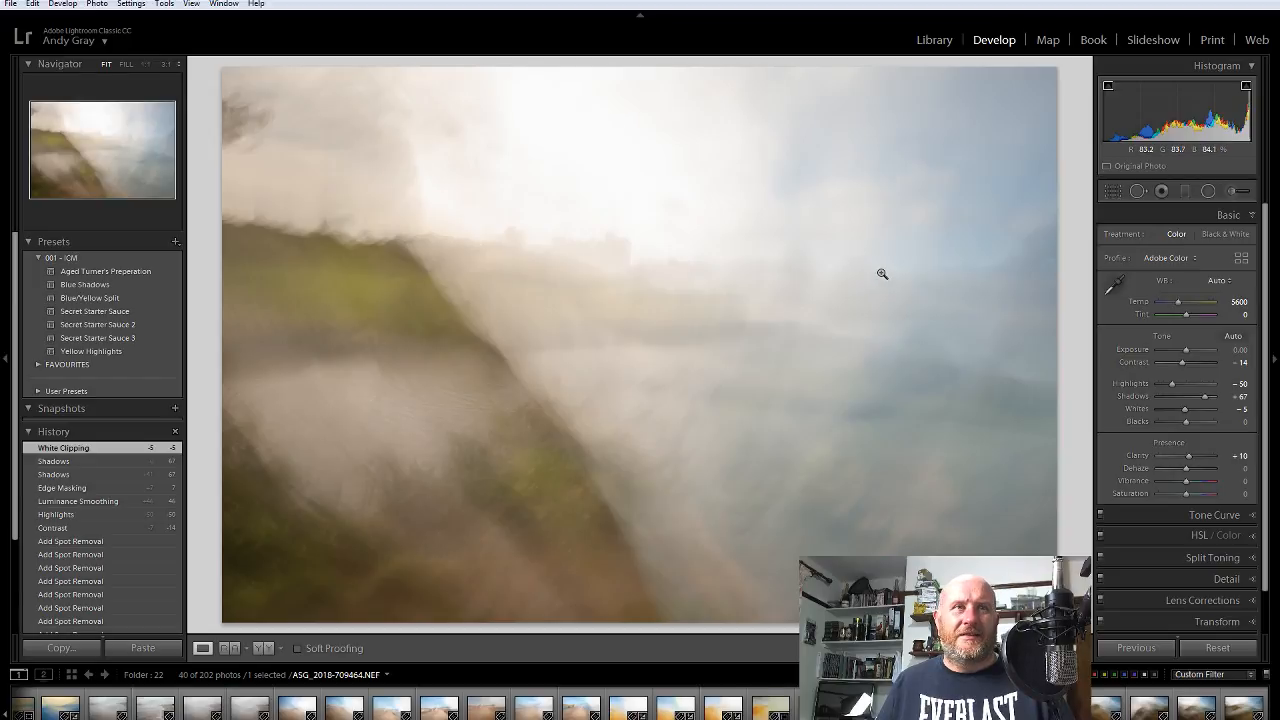
Try the Daylight white balance, return to As Shot, and warm the colour temperature to 6405
click(1220, 281)
click(1196, 324)
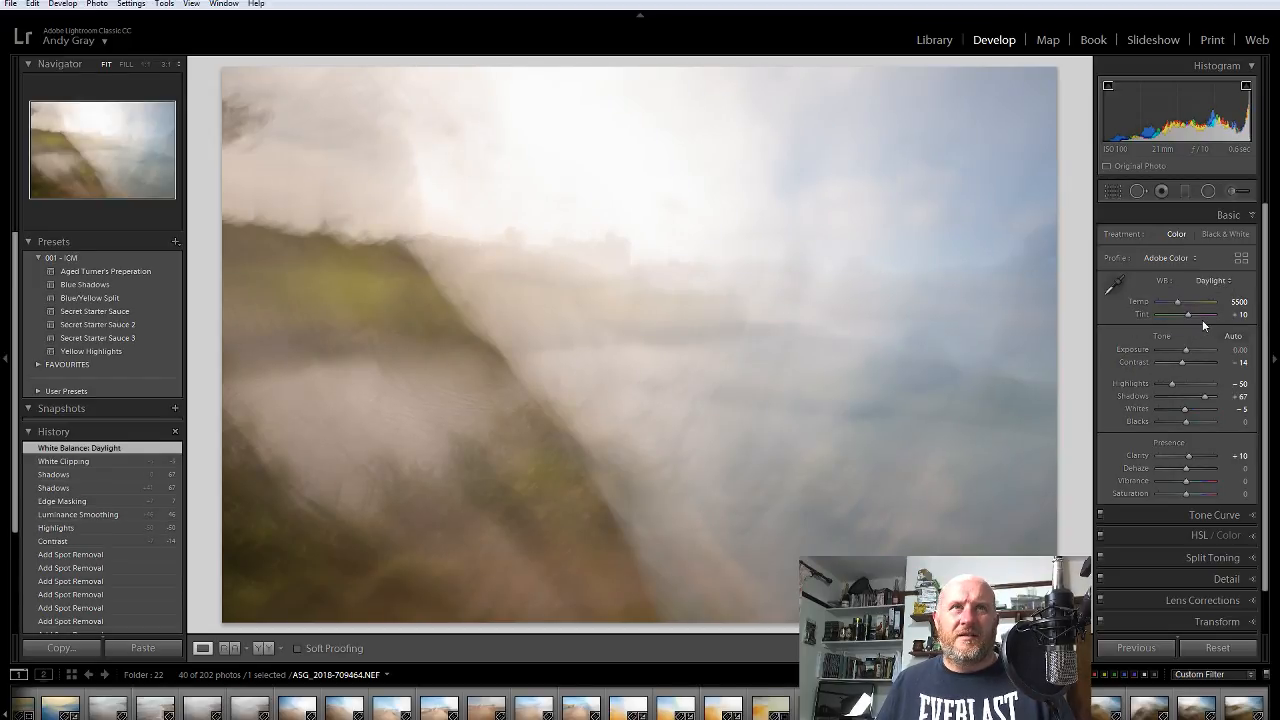
click(1203, 281)
click(1195, 292)
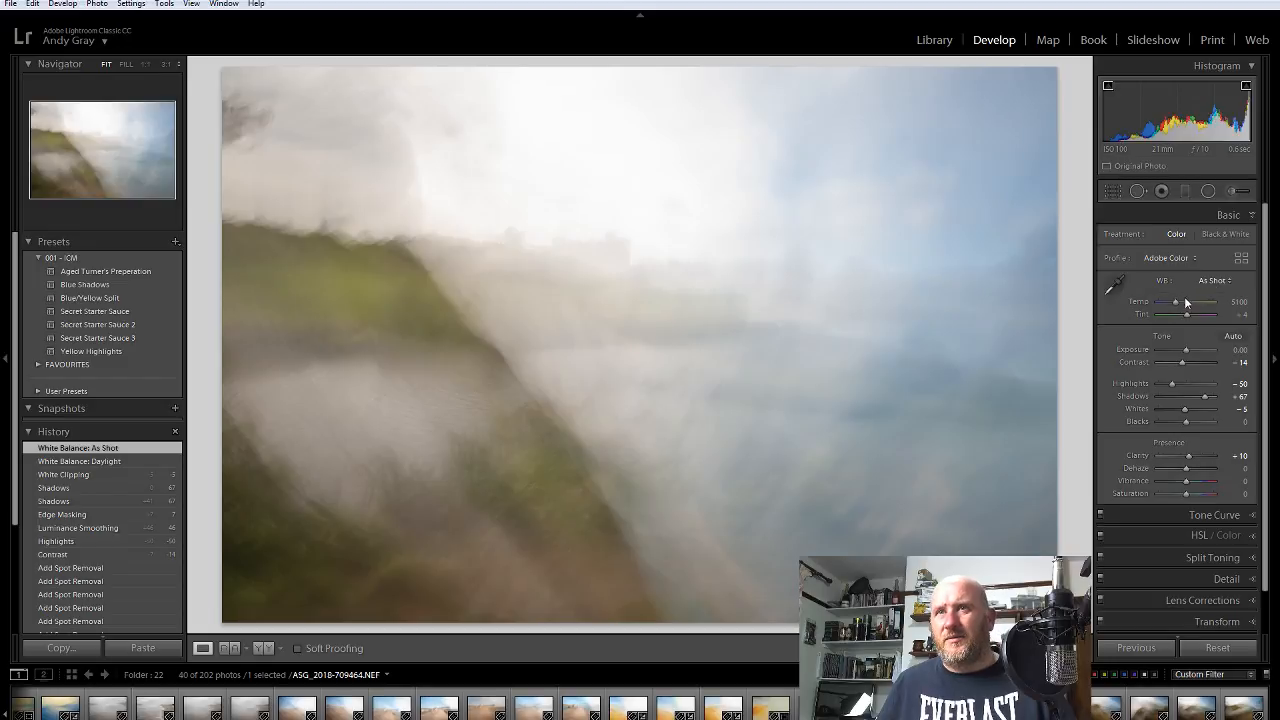
drag(1176, 299, 1183, 302)
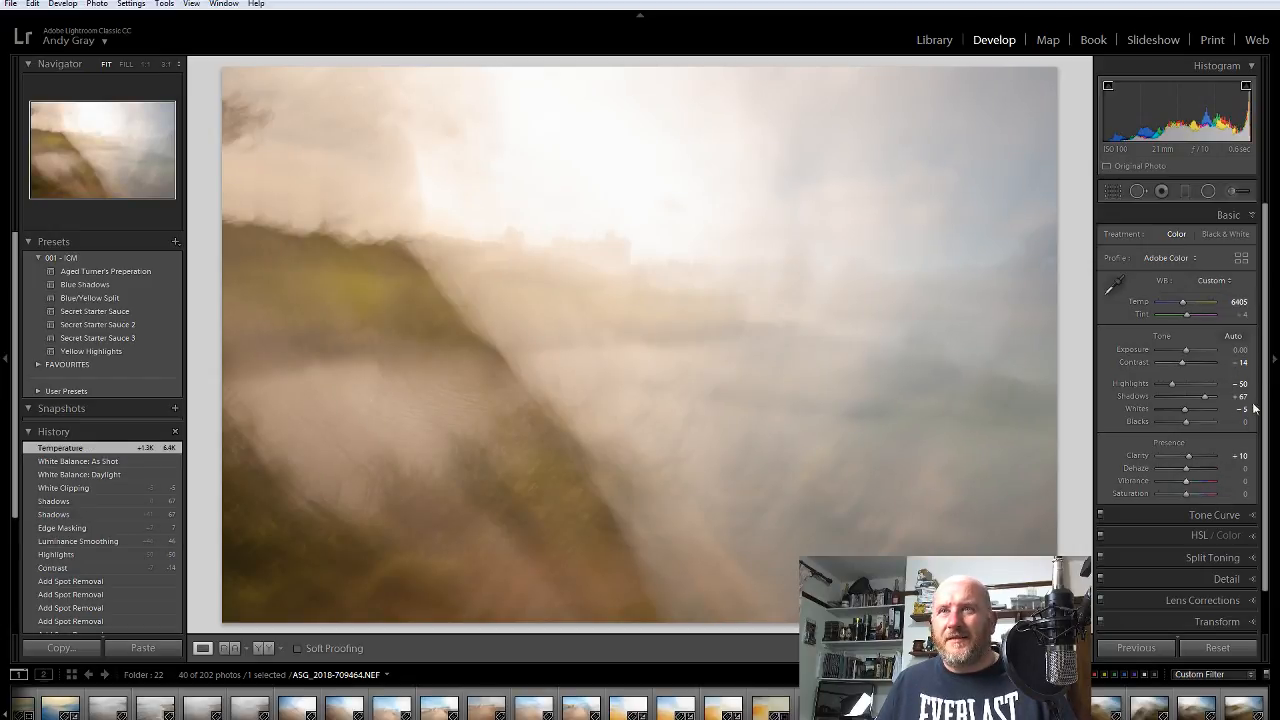
scroll(1268, 390, down, 2)
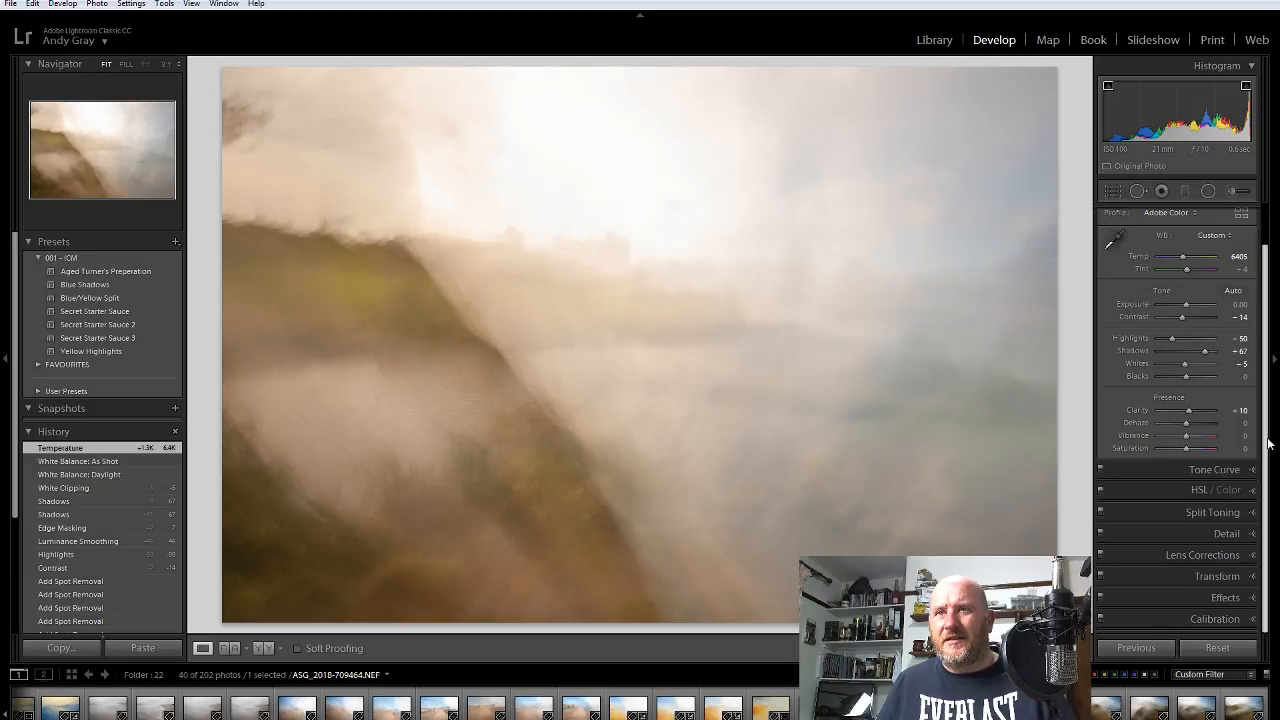
click(1222, 596)
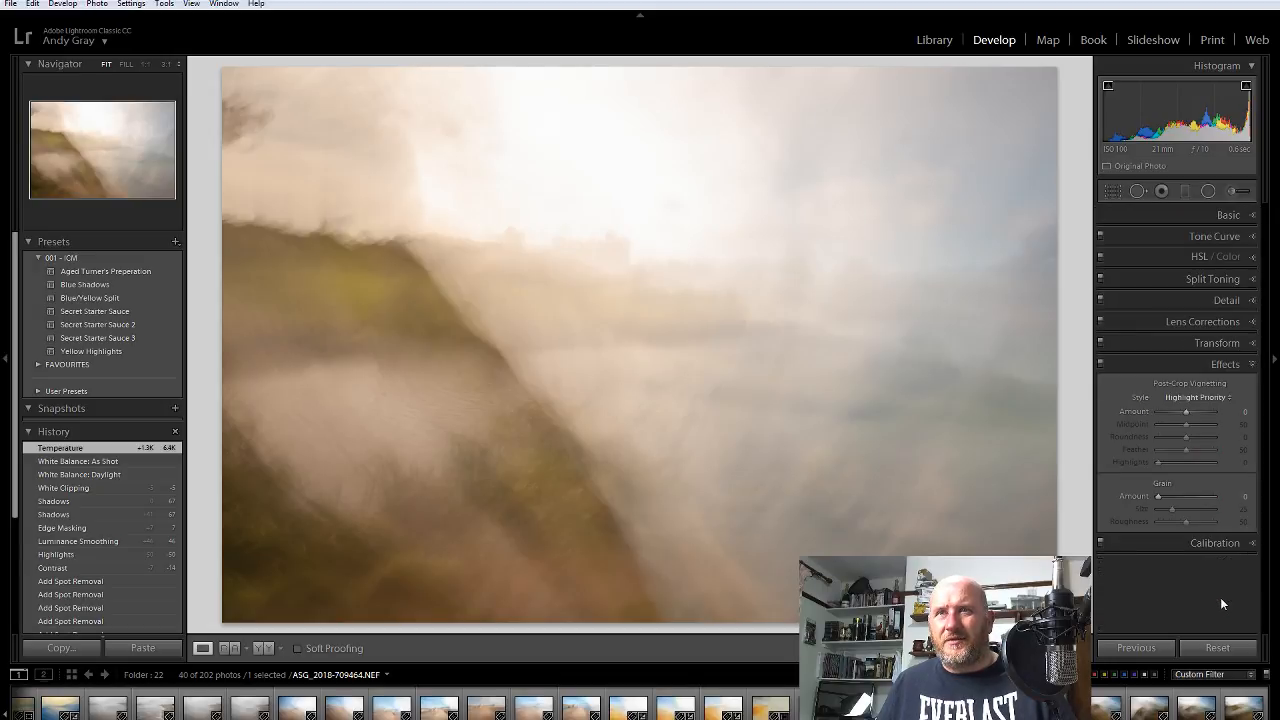
click(1214, 365)
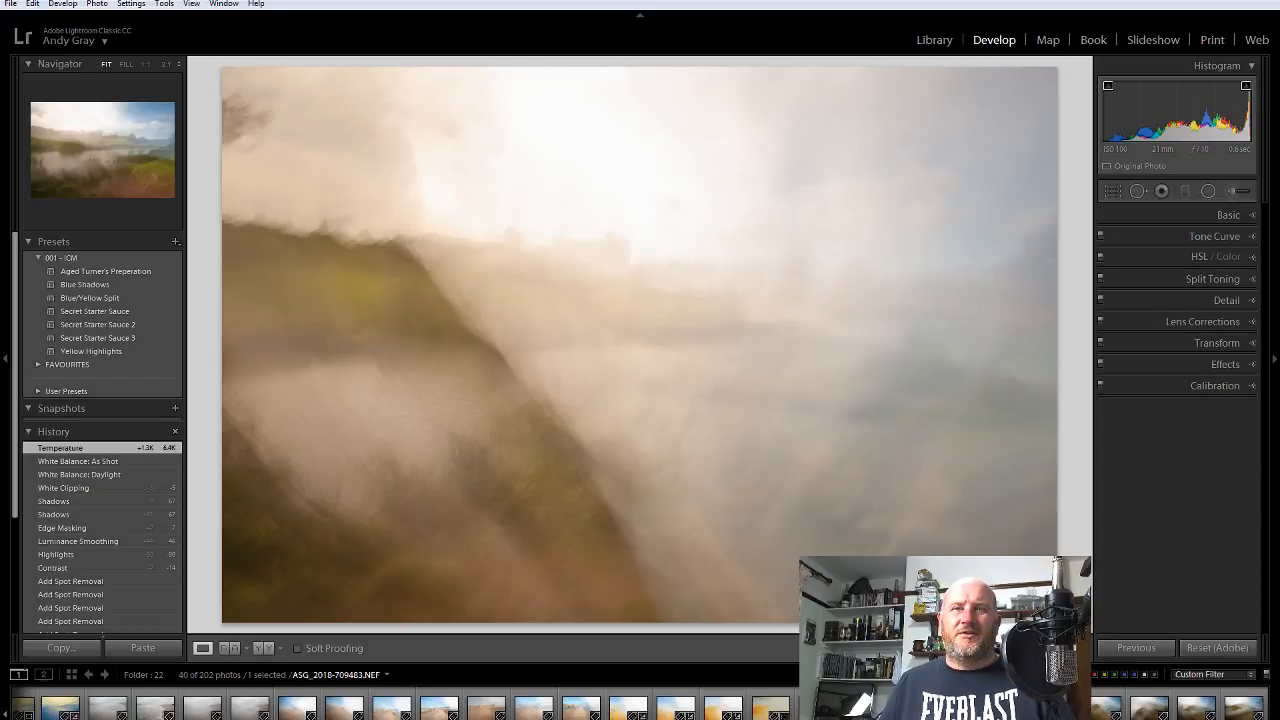
Select the four exposures of the series and synchronize all develop settings from the edited photo to the others
shift+click(1005, 708)
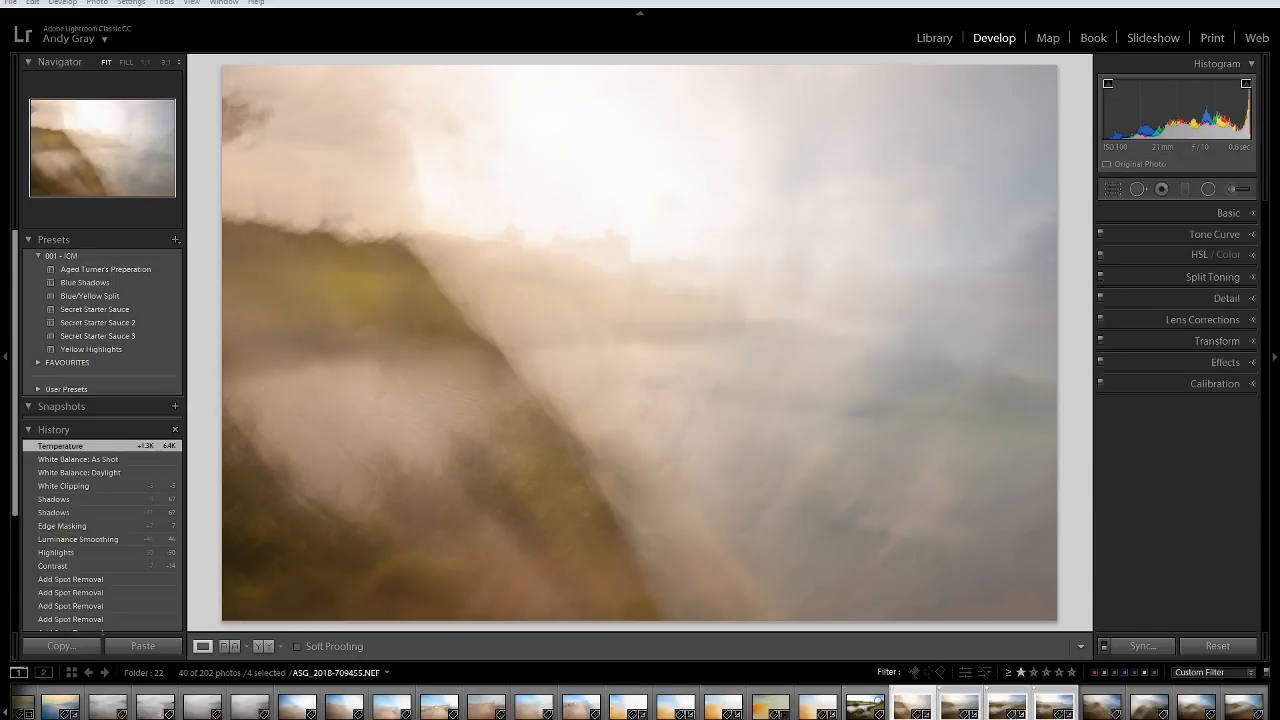
click(1143, 646)
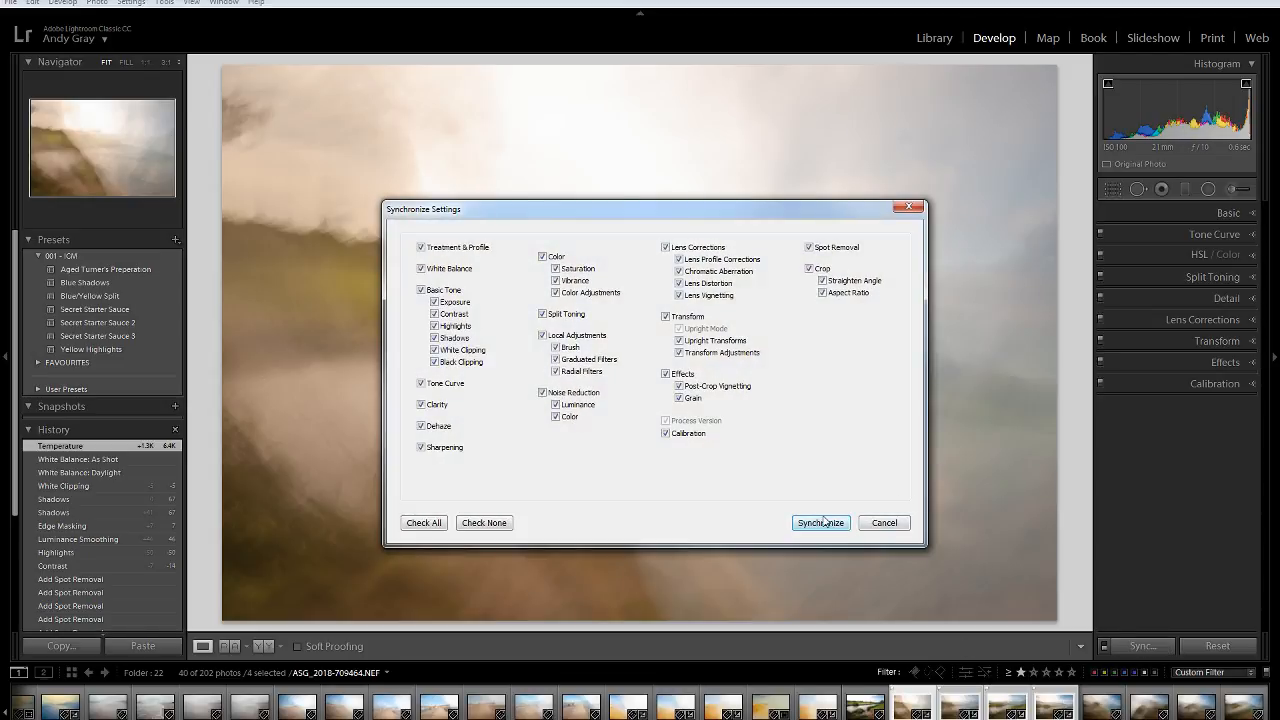
click(819, 523)
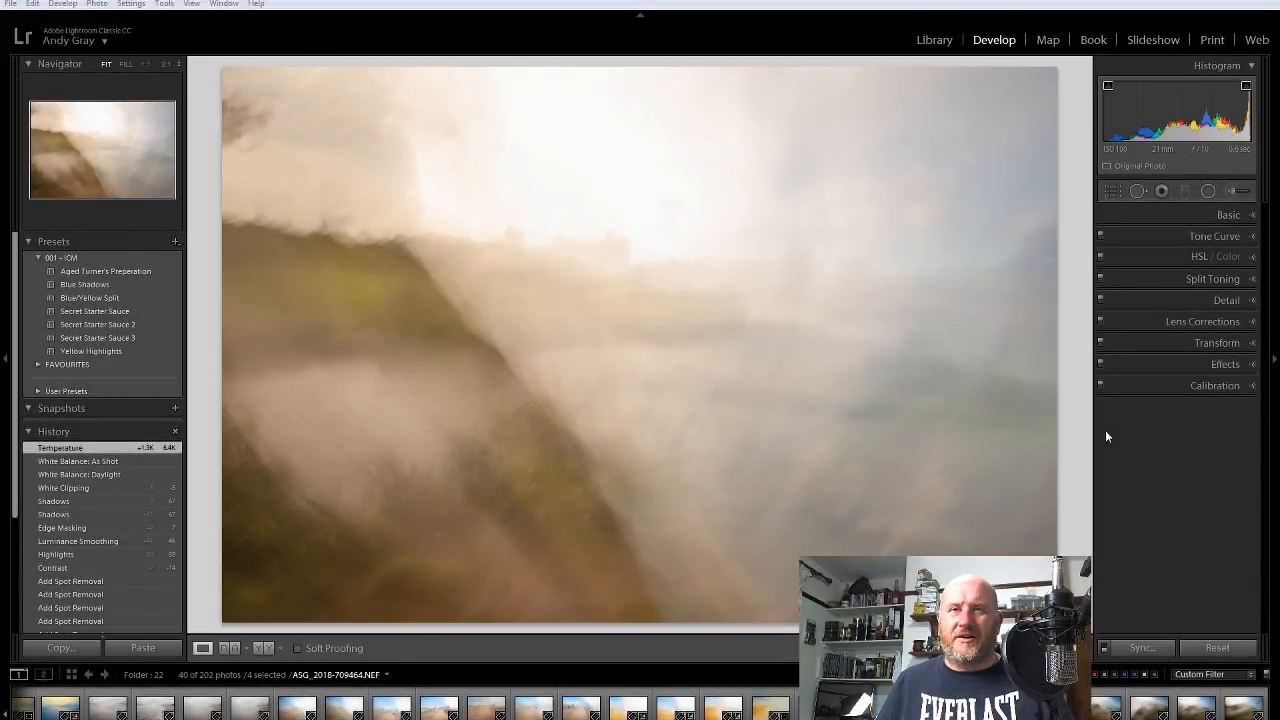
Send the four selected exposures to Photoshop as layers of one document
right_click(652, 320)
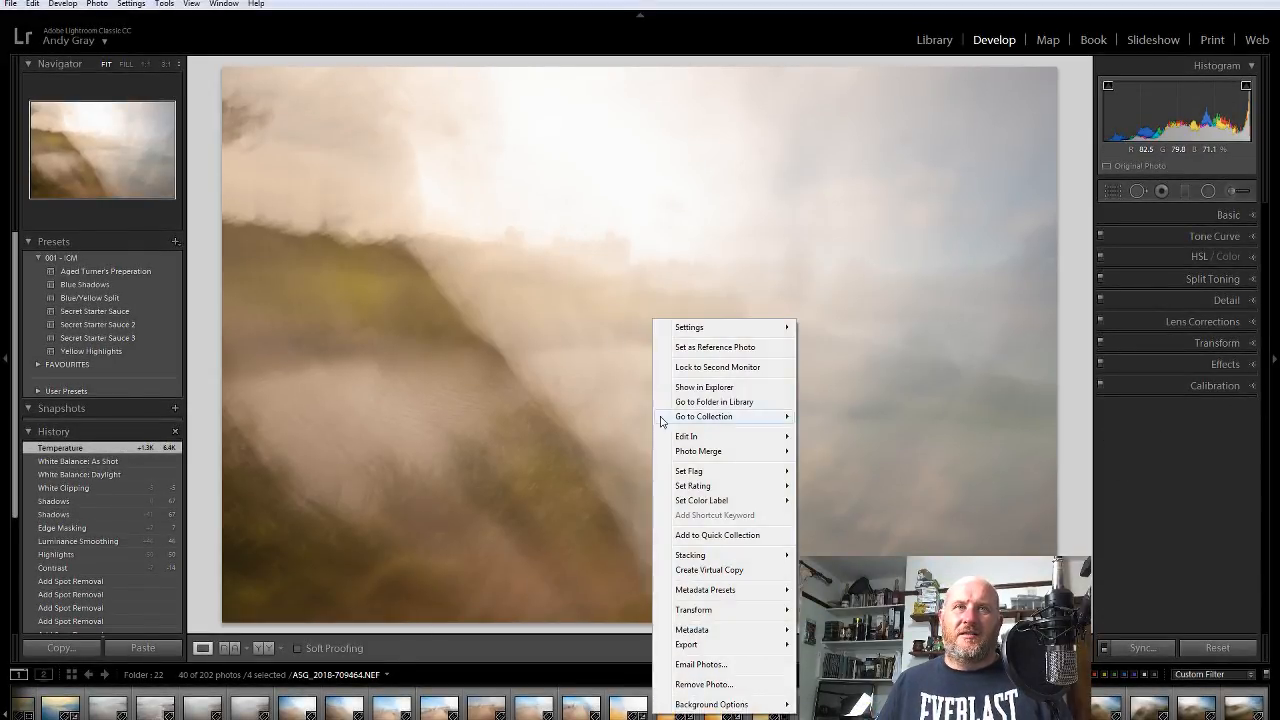
mouse_move(690, 440)
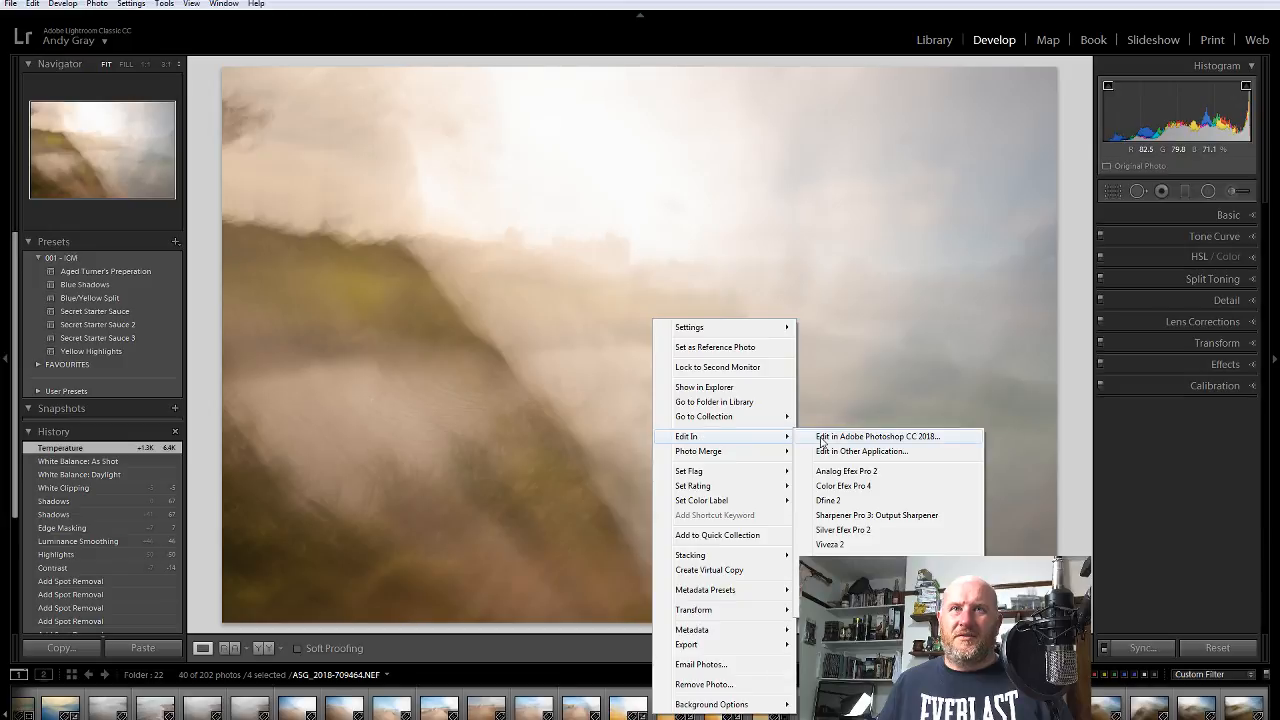
click(822, 442)
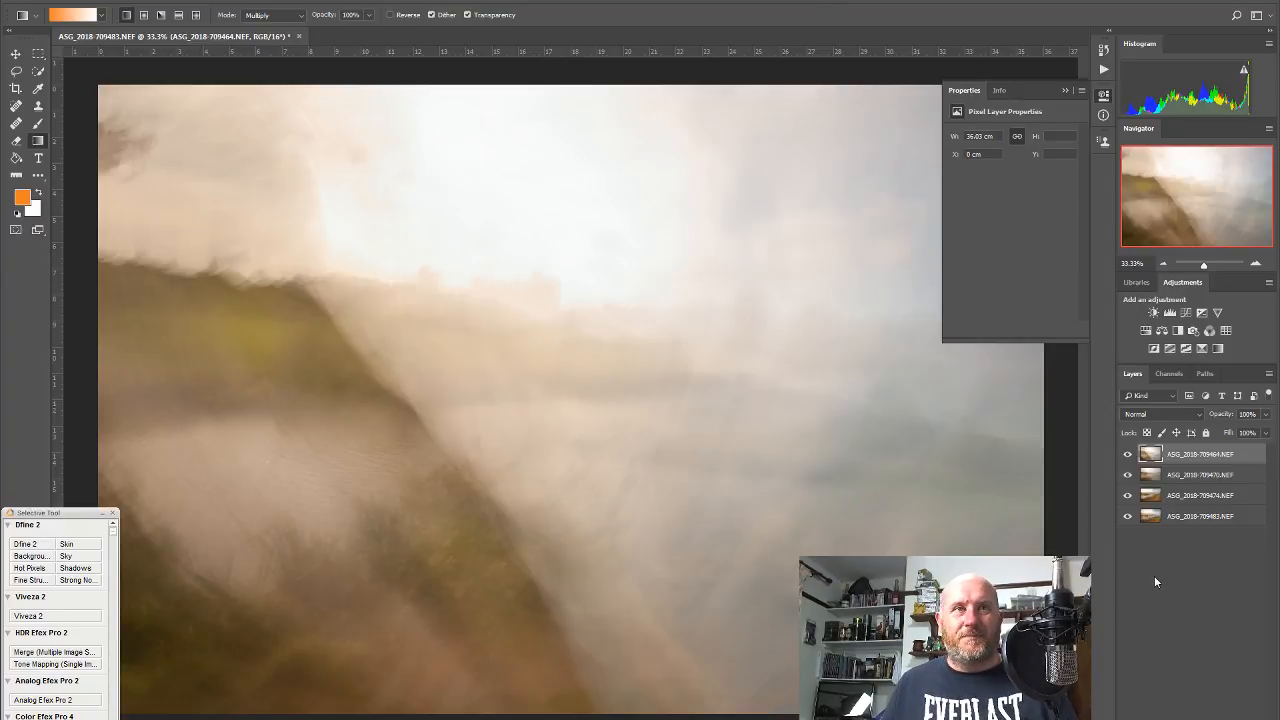
Select all four photo layers and set their blend mode to Darken
shift+click(1188, 516)
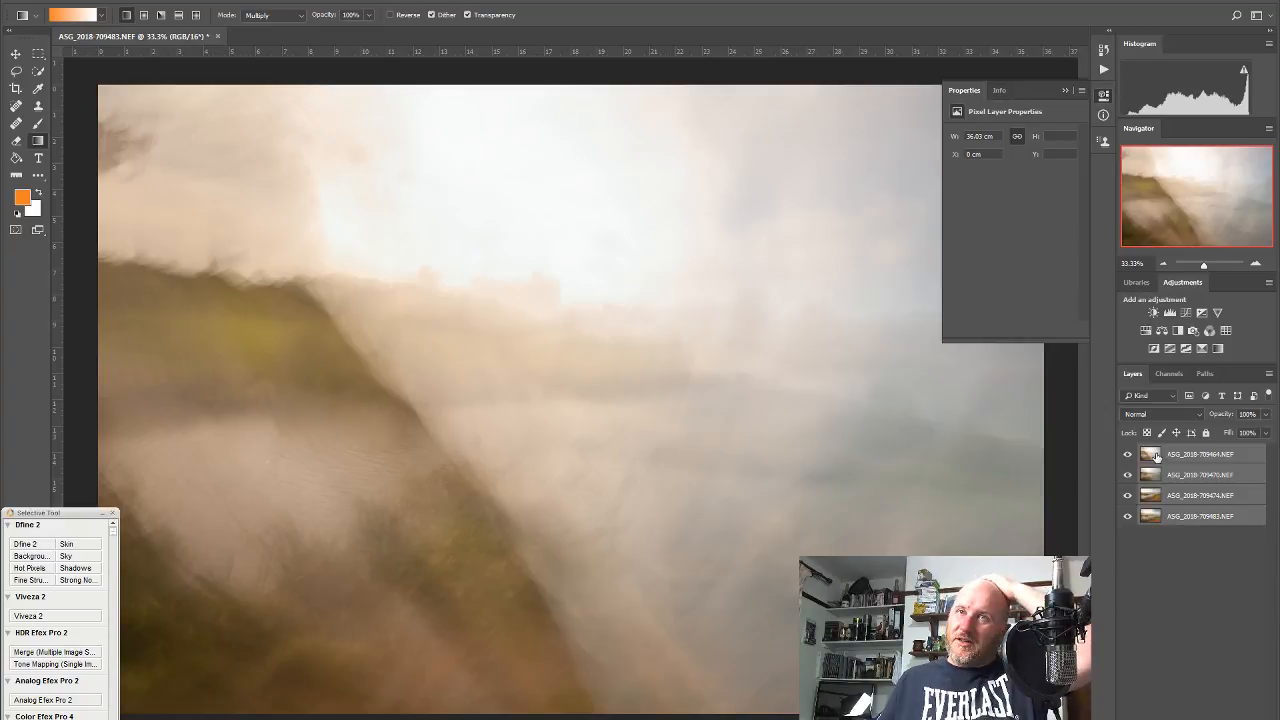
click(1158, 415)
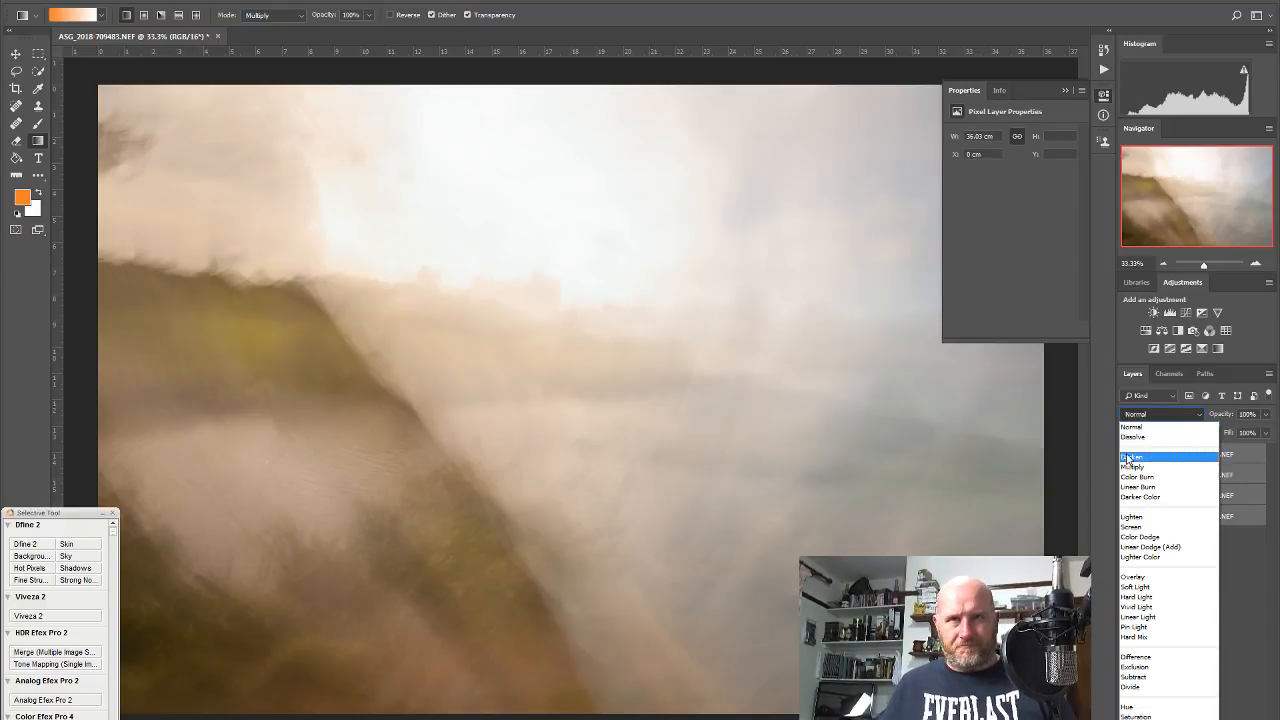
click(1147, 459)
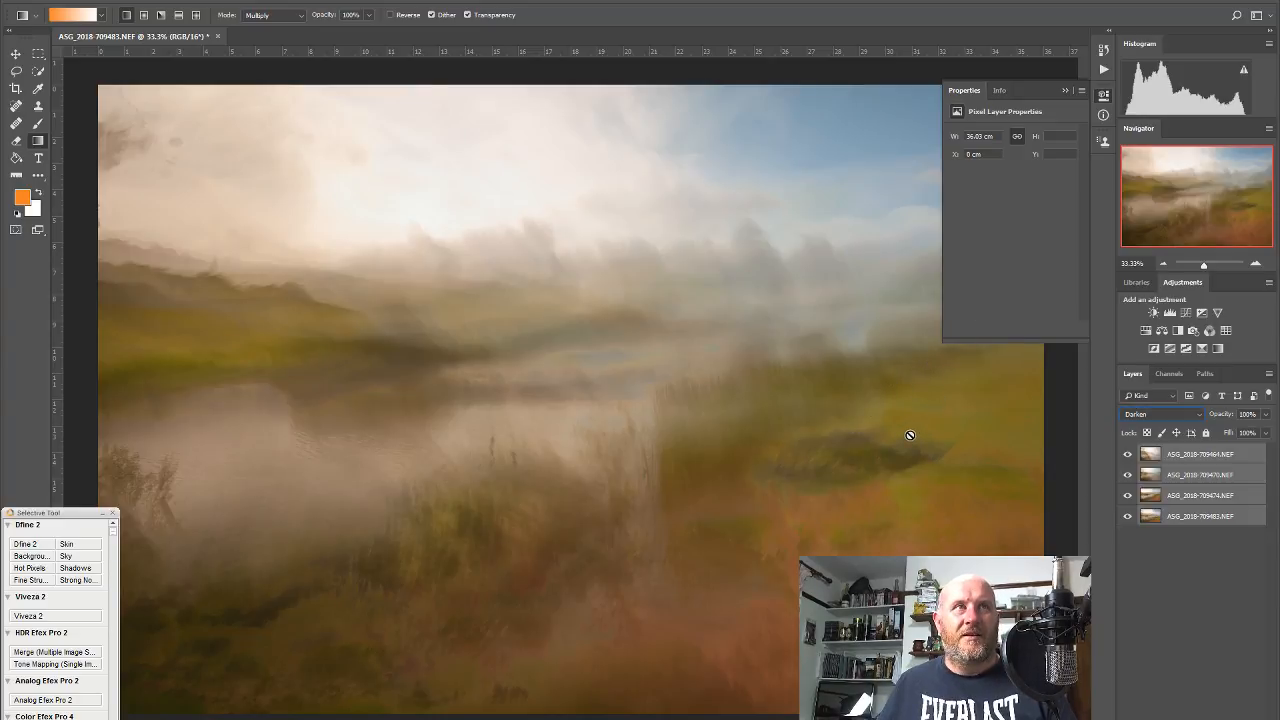
Try blend modes from Multiply through Lighten on the four layers, and compare Lighten with the top layer hidden and shown
key(Down)
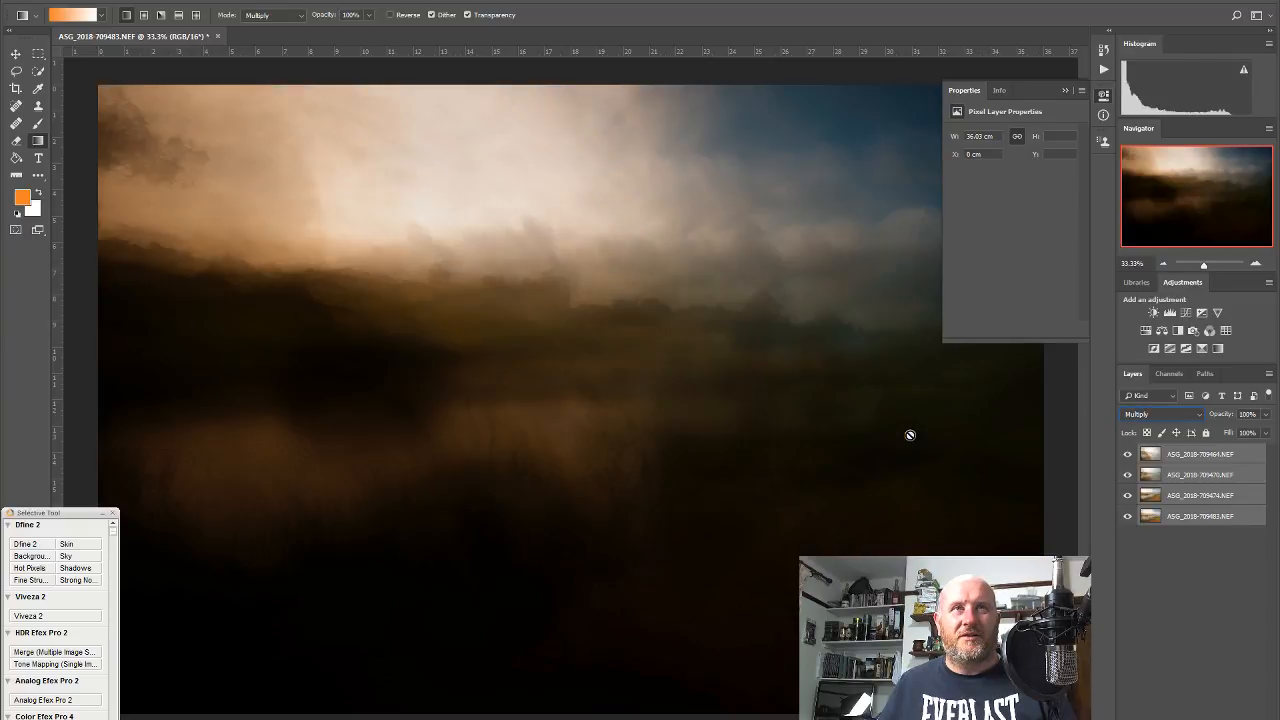
key(Down)
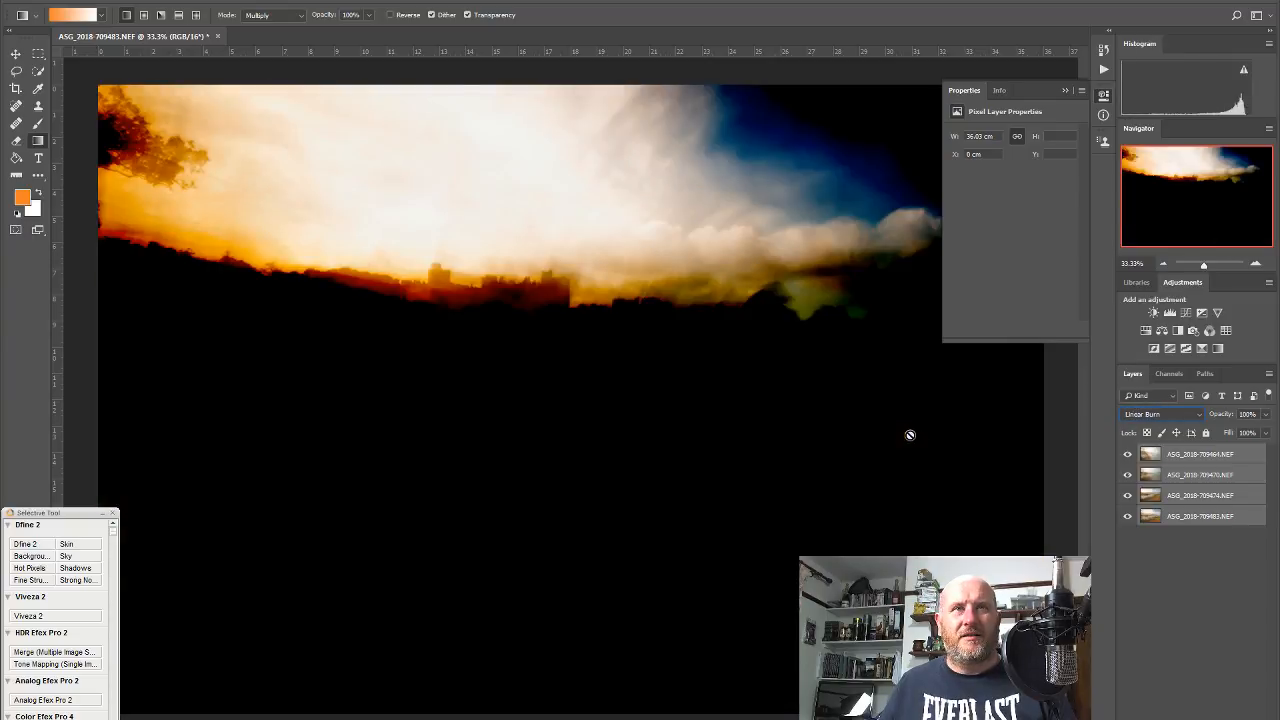
key(Down)
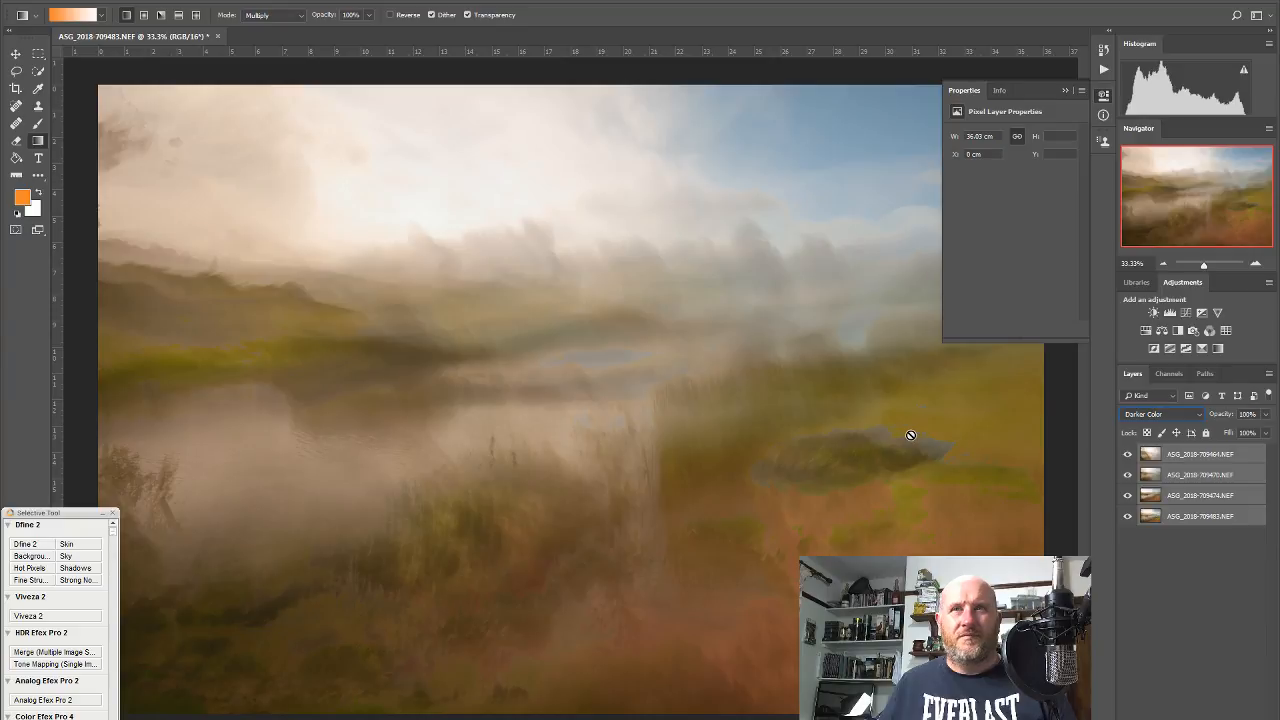
key(Down)
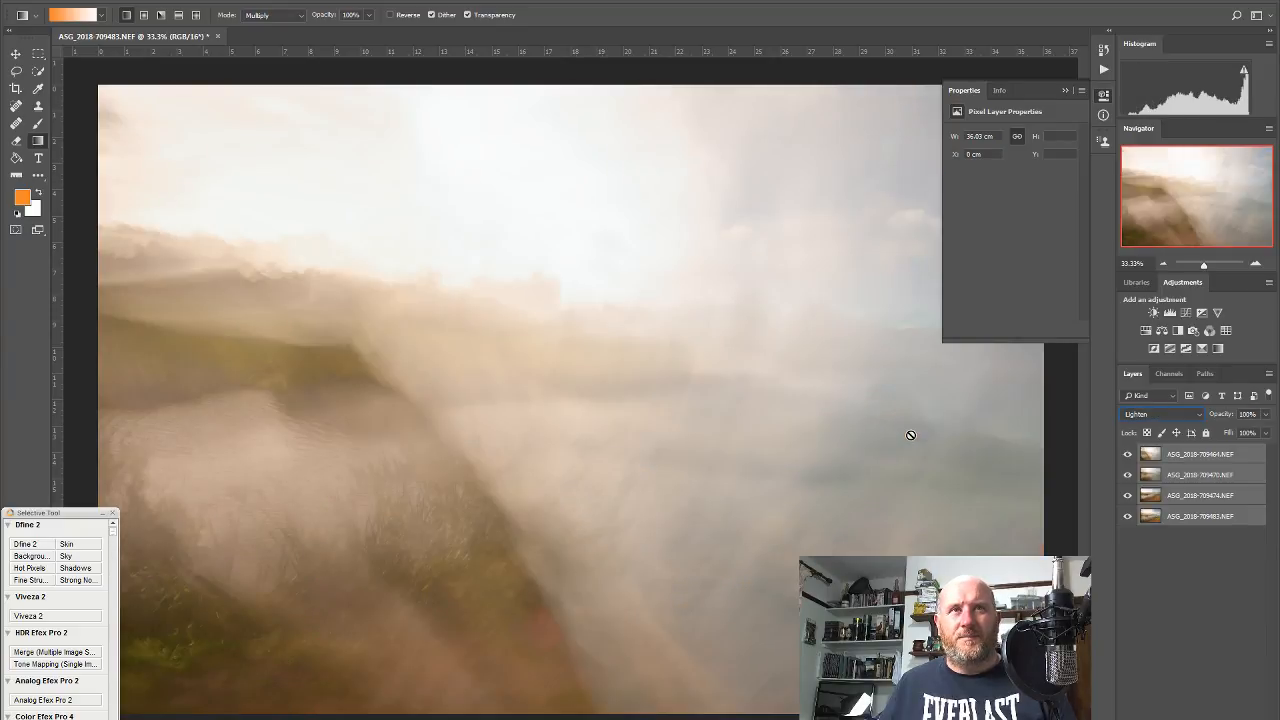
key(Down)
key(Up)
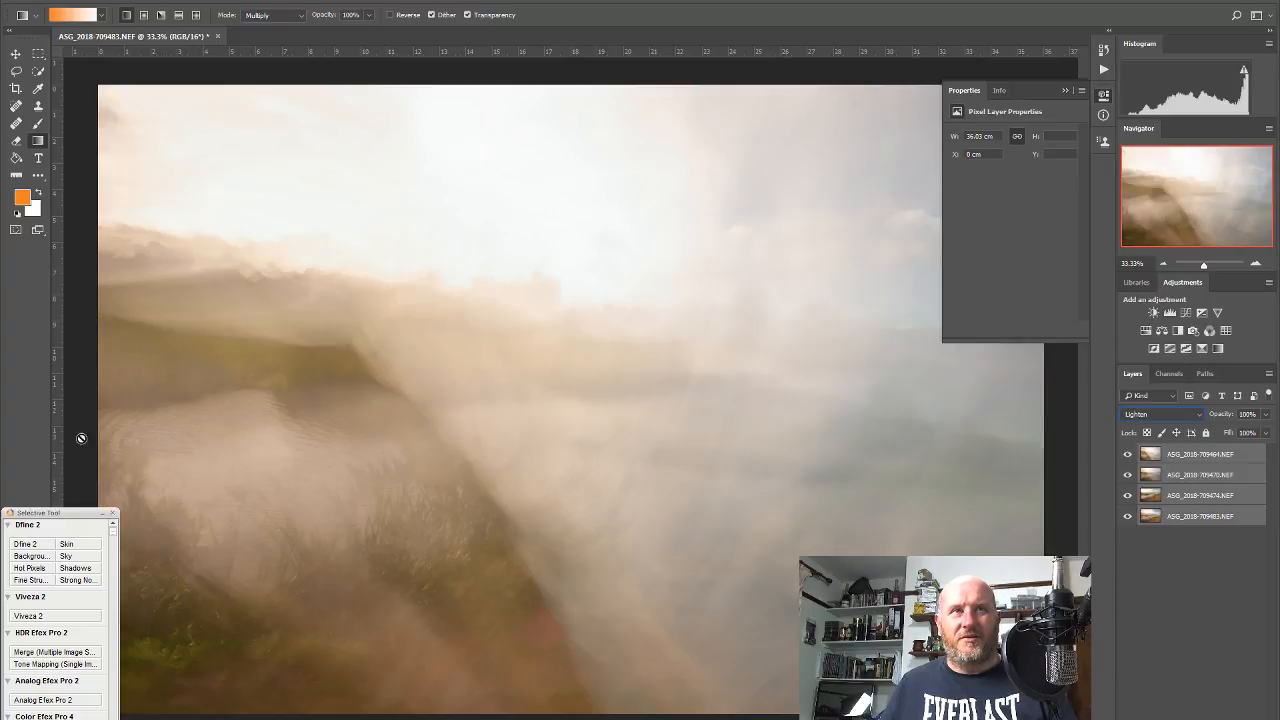
click(1127, 454)
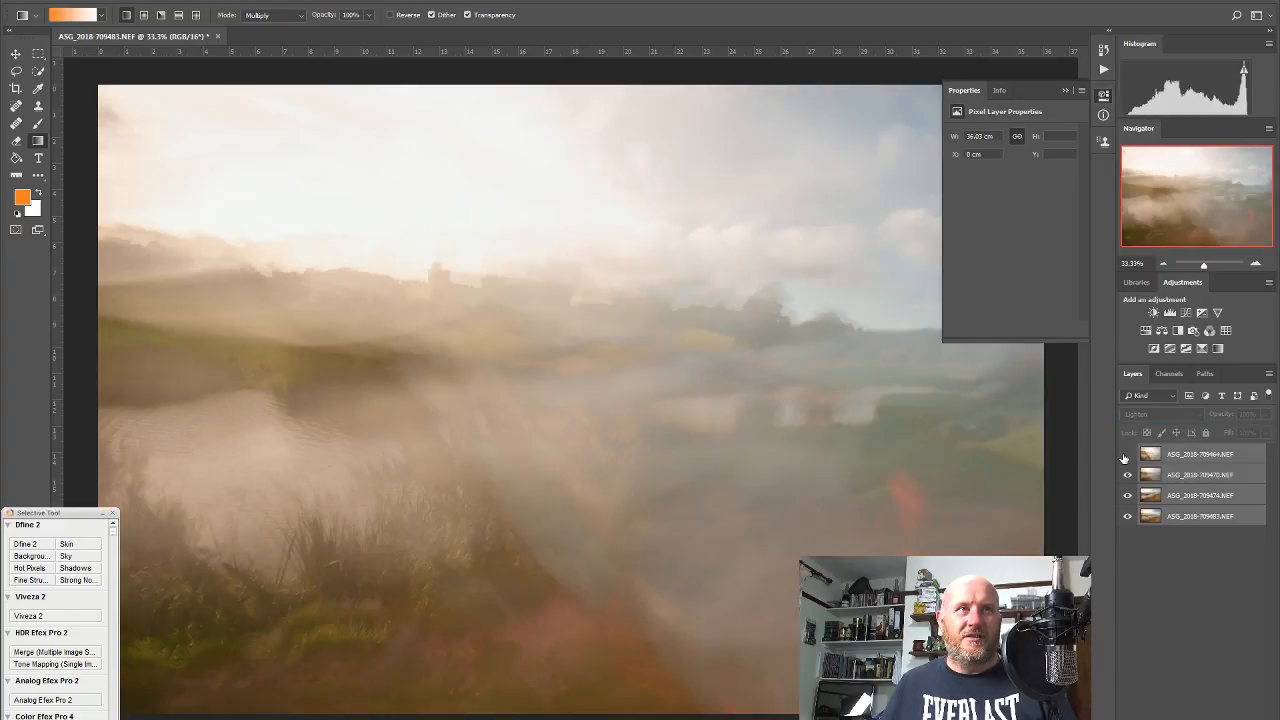
click(1127, 454)
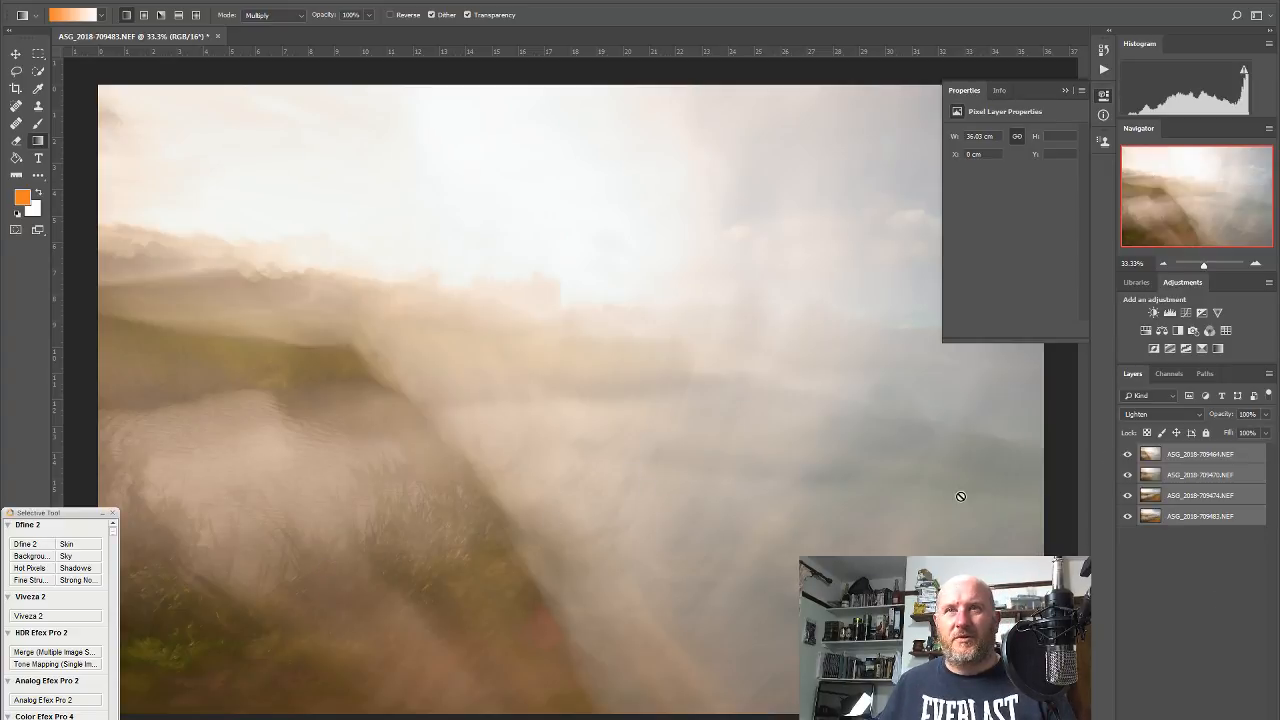
Try the lightening blend modes from Screen through Linear Dodge (Add) on the four layers, continuing to Overlay
click(1163, 414)
click(1155, 526)
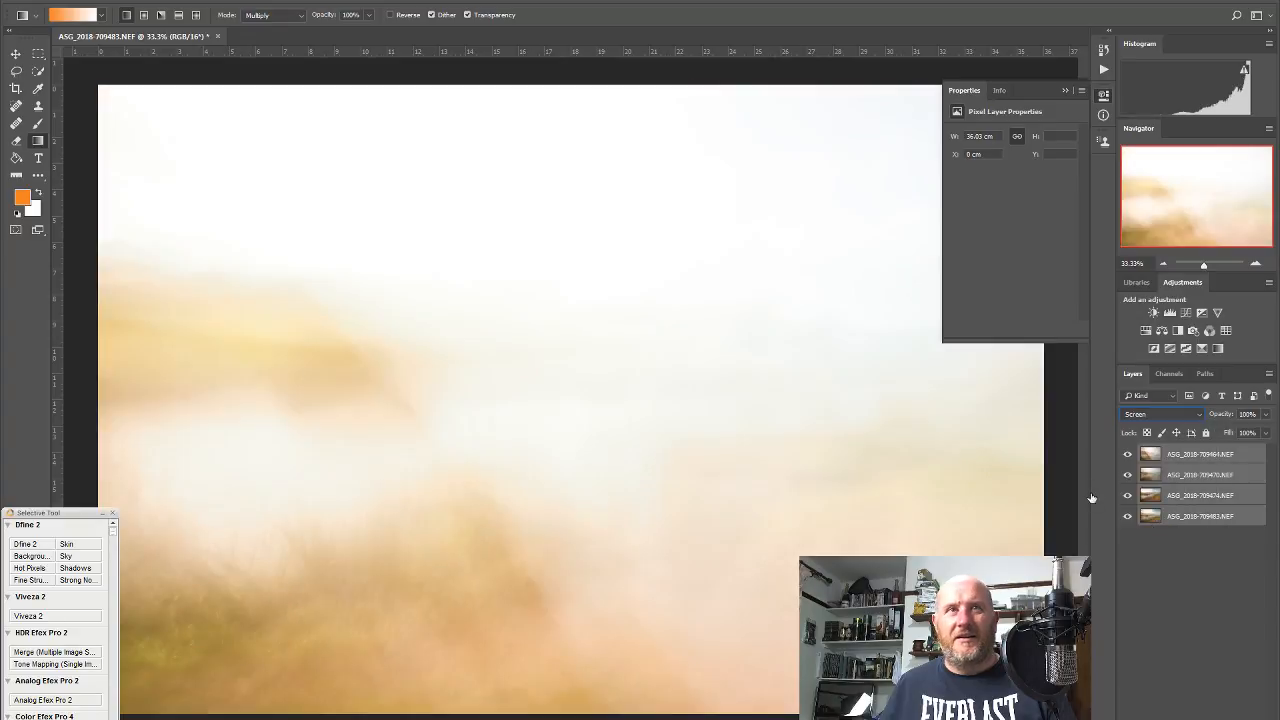
key(Down)
key(Down)
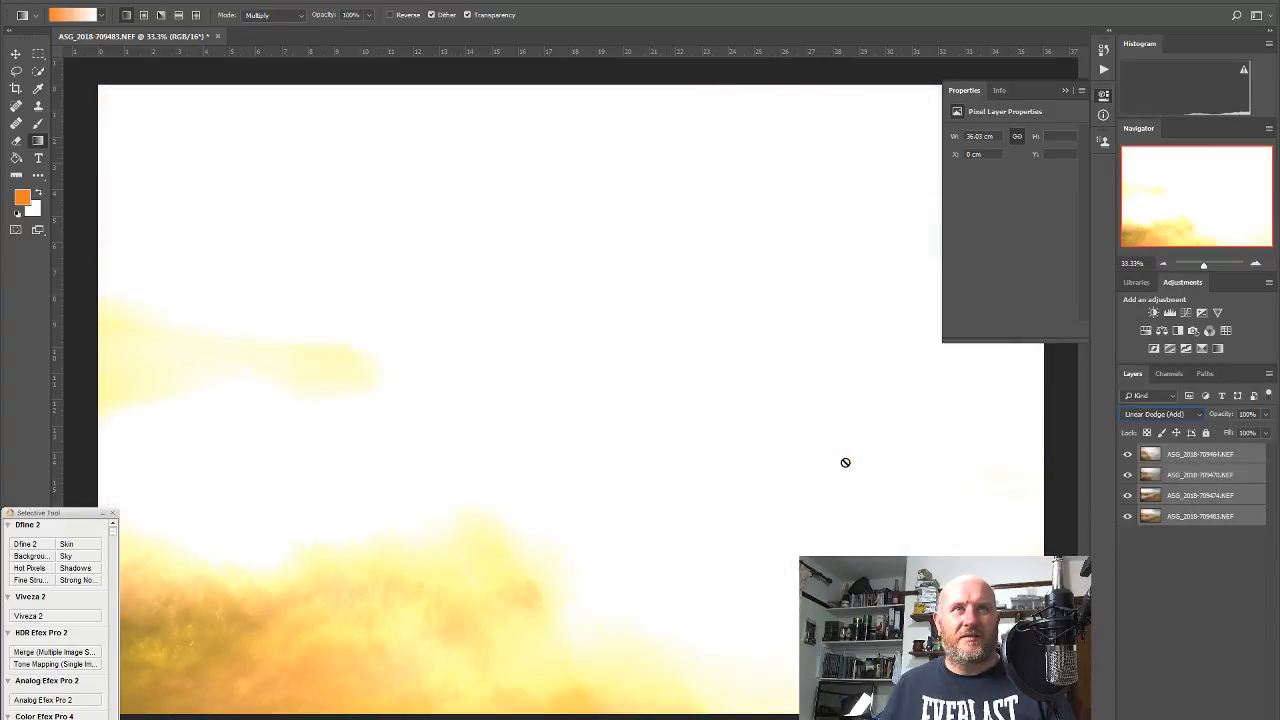
key(Down)
key(Down)
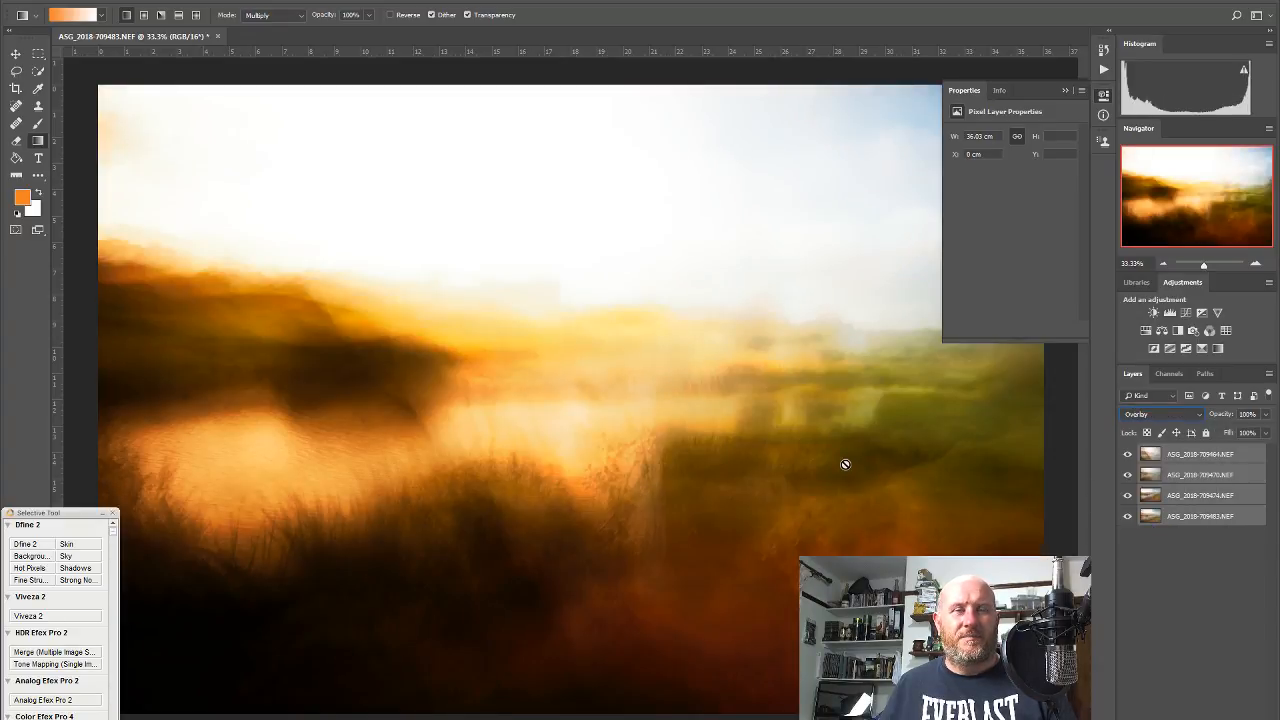
Step the four layers through the contrast blend modes, including Hard Light, and set them to Pin Light
key(Up)
key(Down)
key(Down)
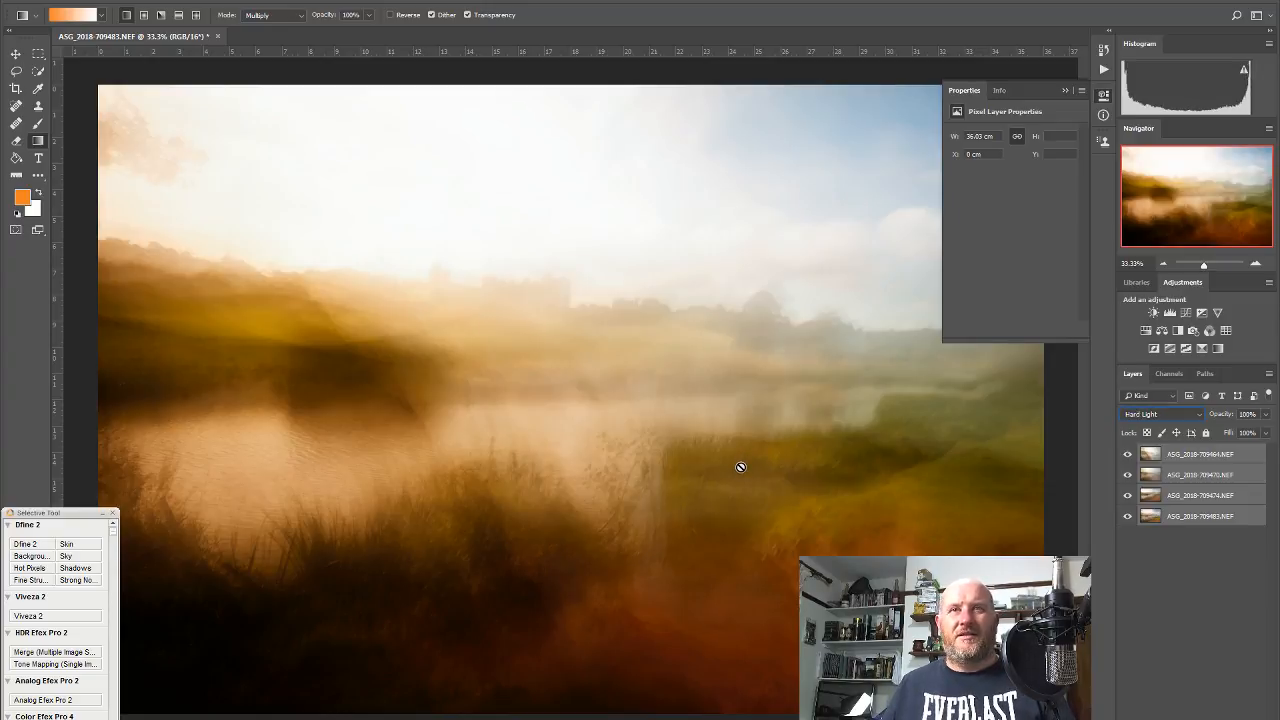
key(Down)
key(Down)
key(Down)
key(Down)
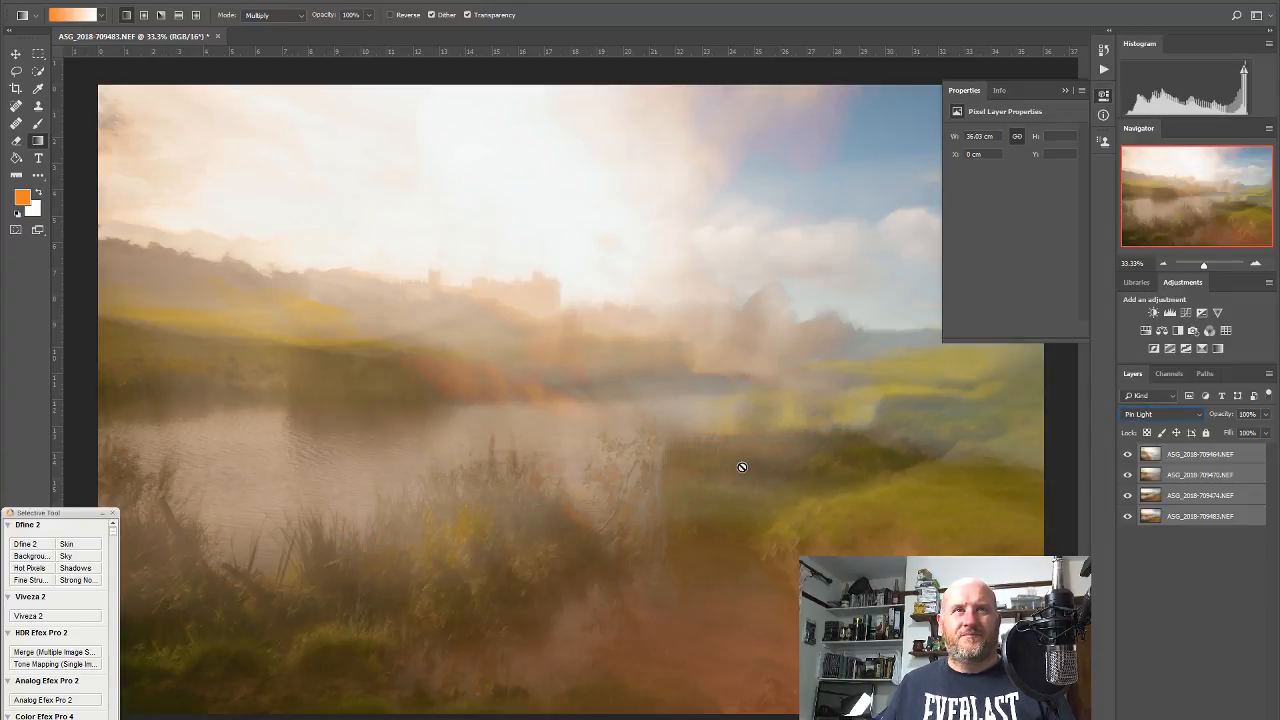
Try the blend modes from Hard Mix through Divide on the four layers, going back and forth around Exclusion
key(Down)
key(Down)
key(Down)
key(Down)
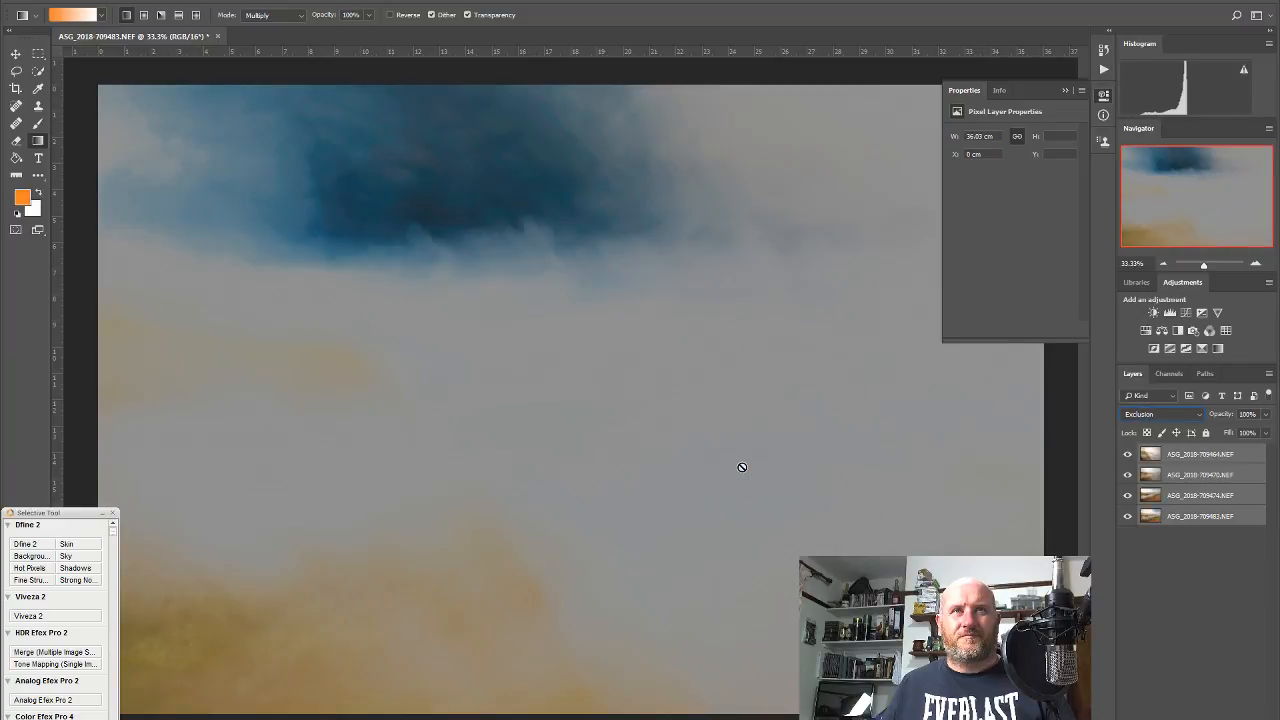
key(Down)
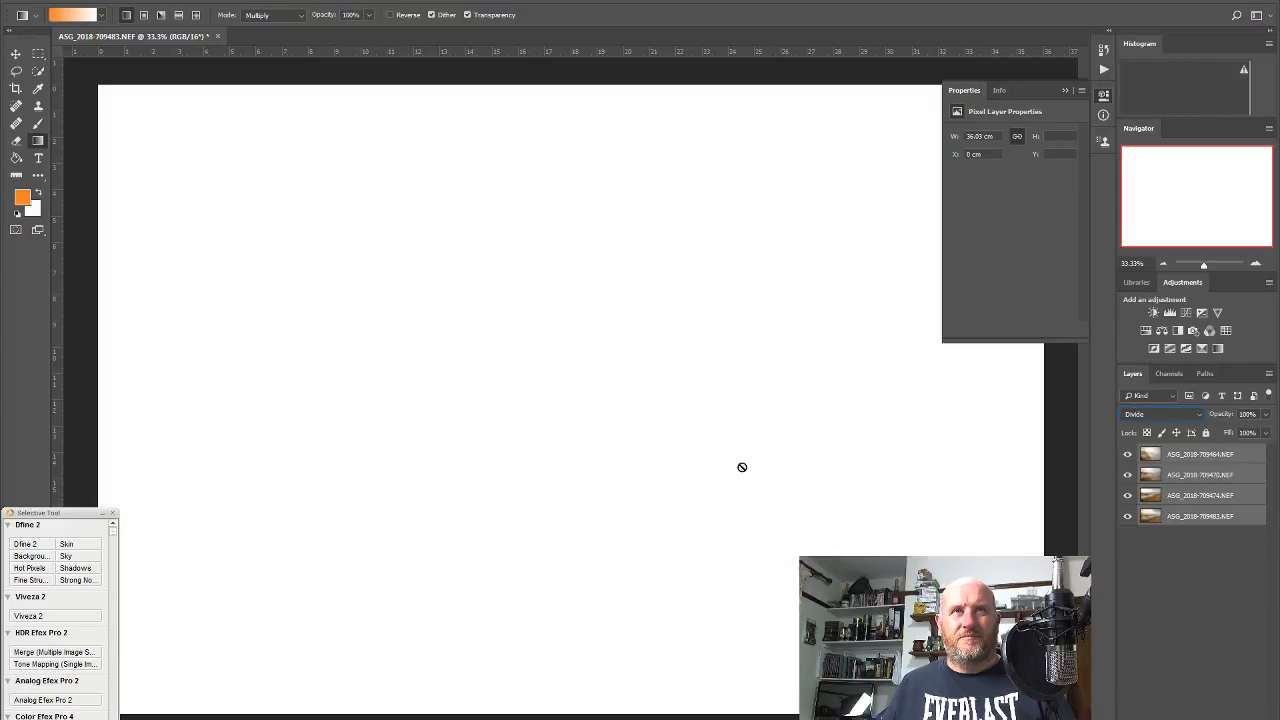
key(Up)
key(Up)
key(Up)
key(Up)
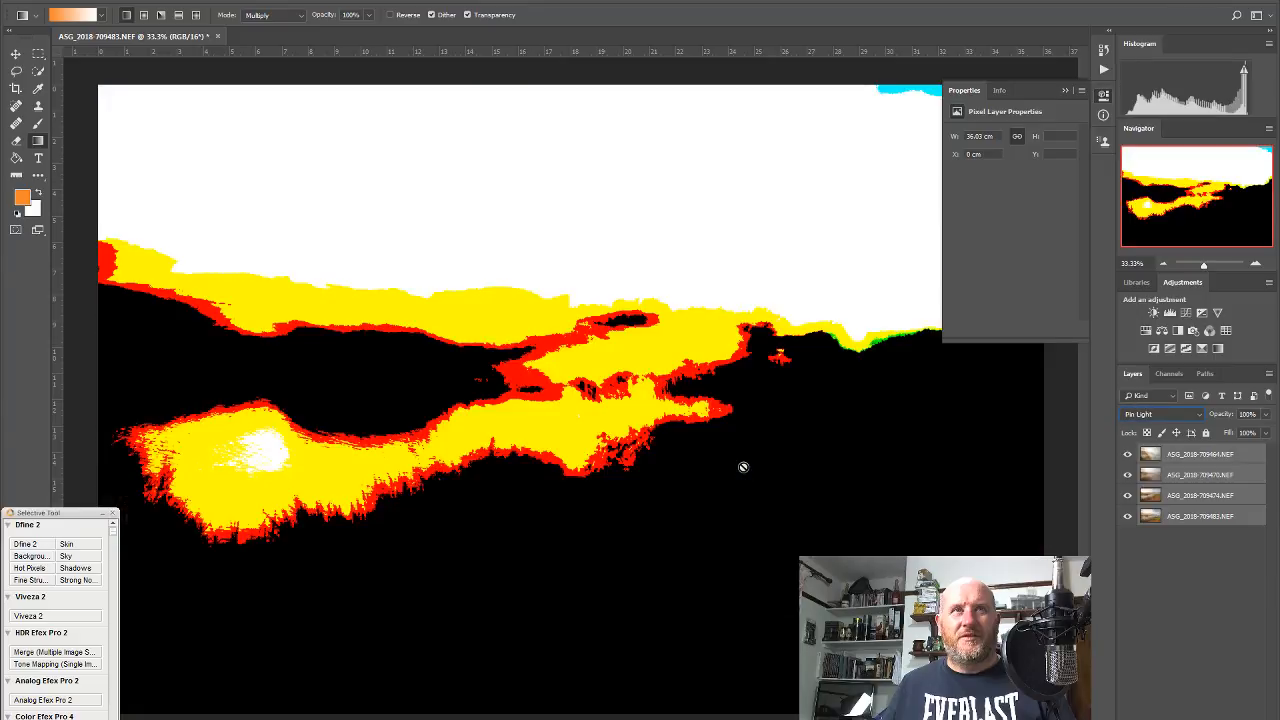
key(Down)
key(Down)
key(Down)
key(Up)
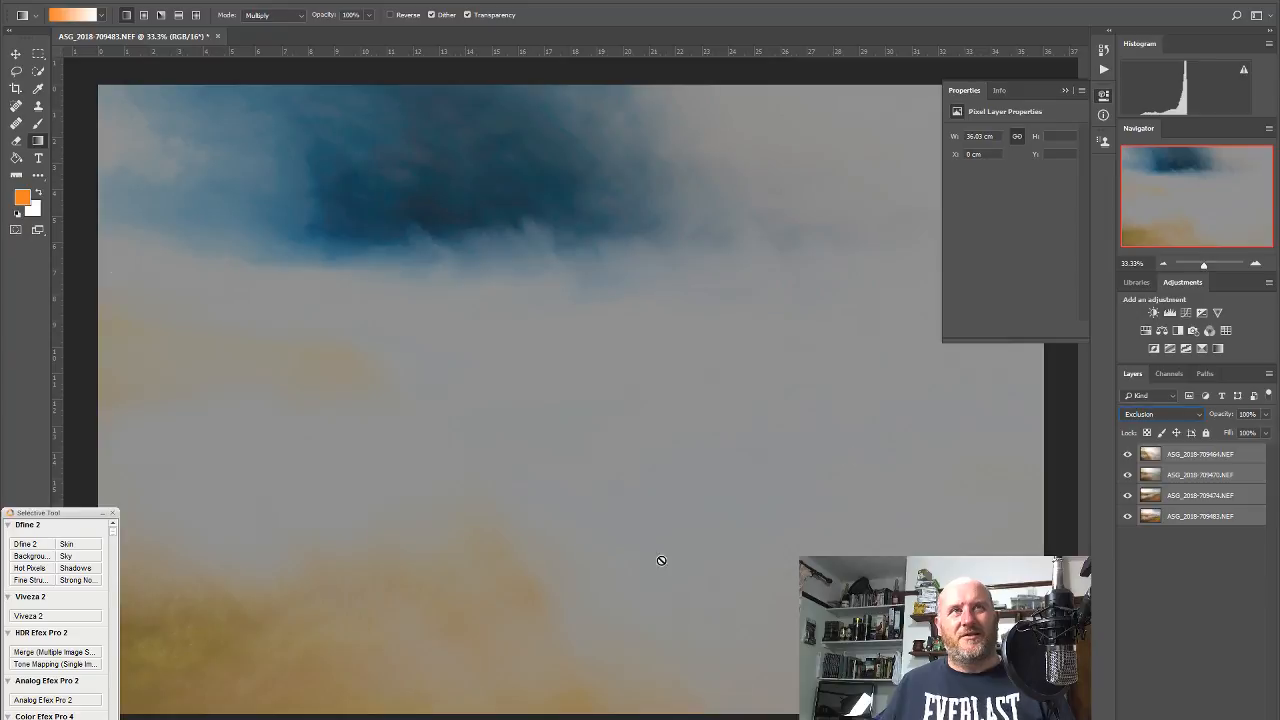
Try Subtract on the four layers and continue through the remaining blend modes to Luminosity
click(1157, 416)
click(1160, 674)
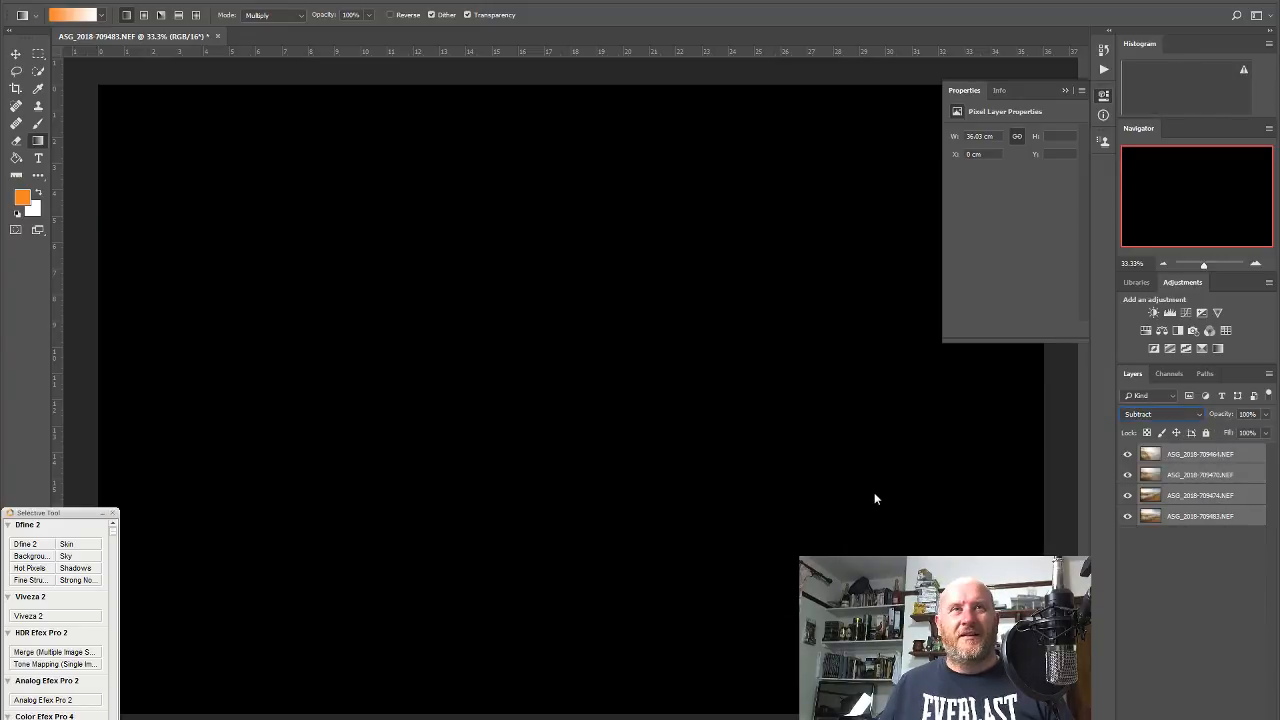
key(Down)
key(Down)
key(Down)
key(Down)
key(Down)
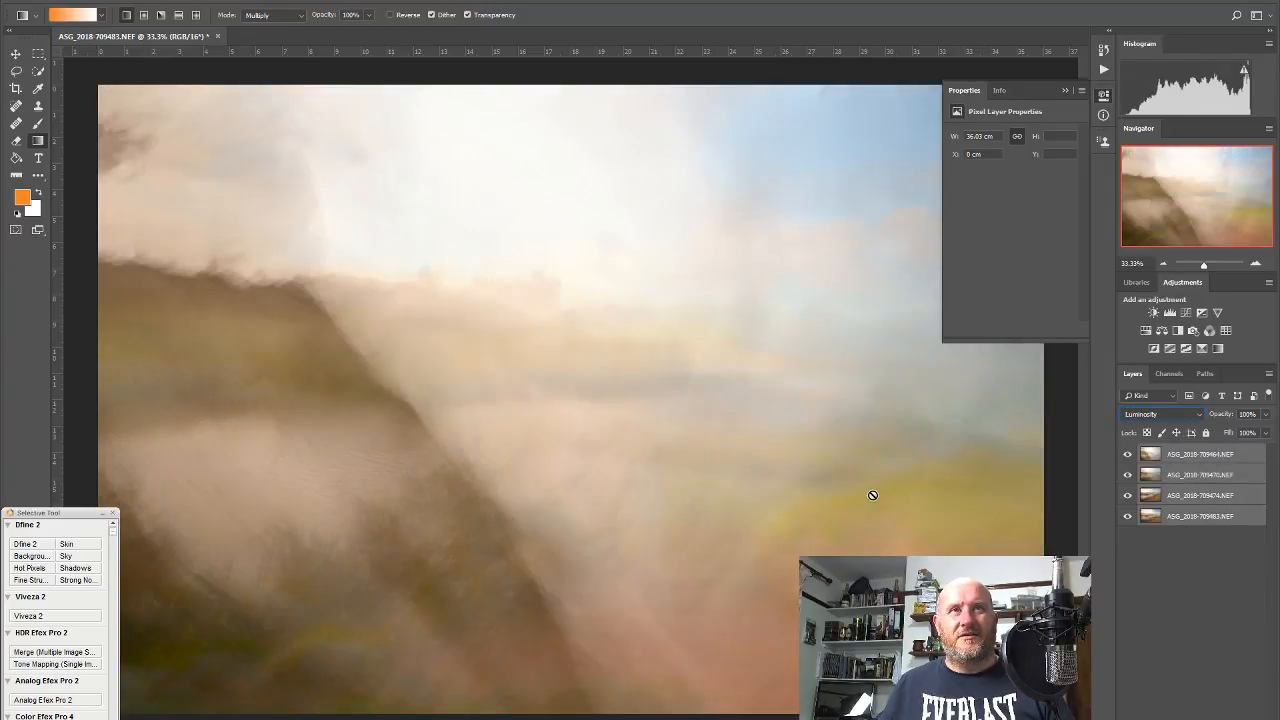
Set the four layers' blend mode to Lighten and collapse the layer properties to uncover the image
click(1164, 416)
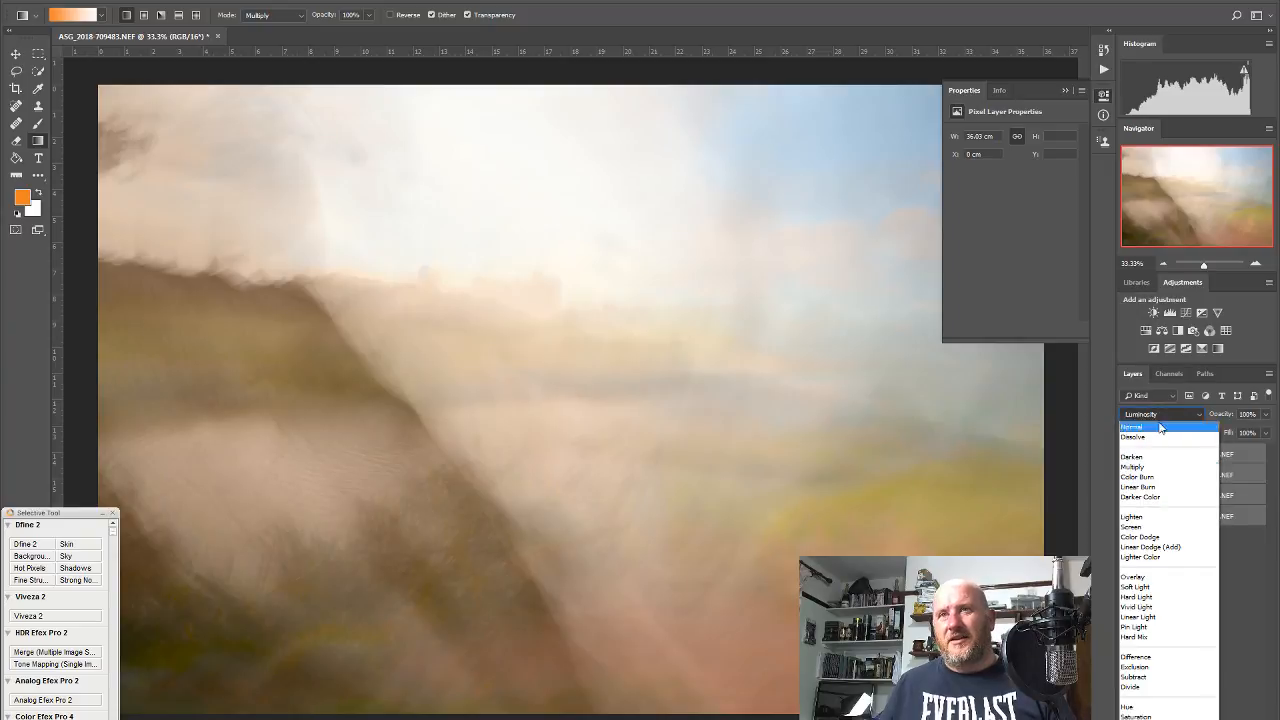
click(1136, 516)
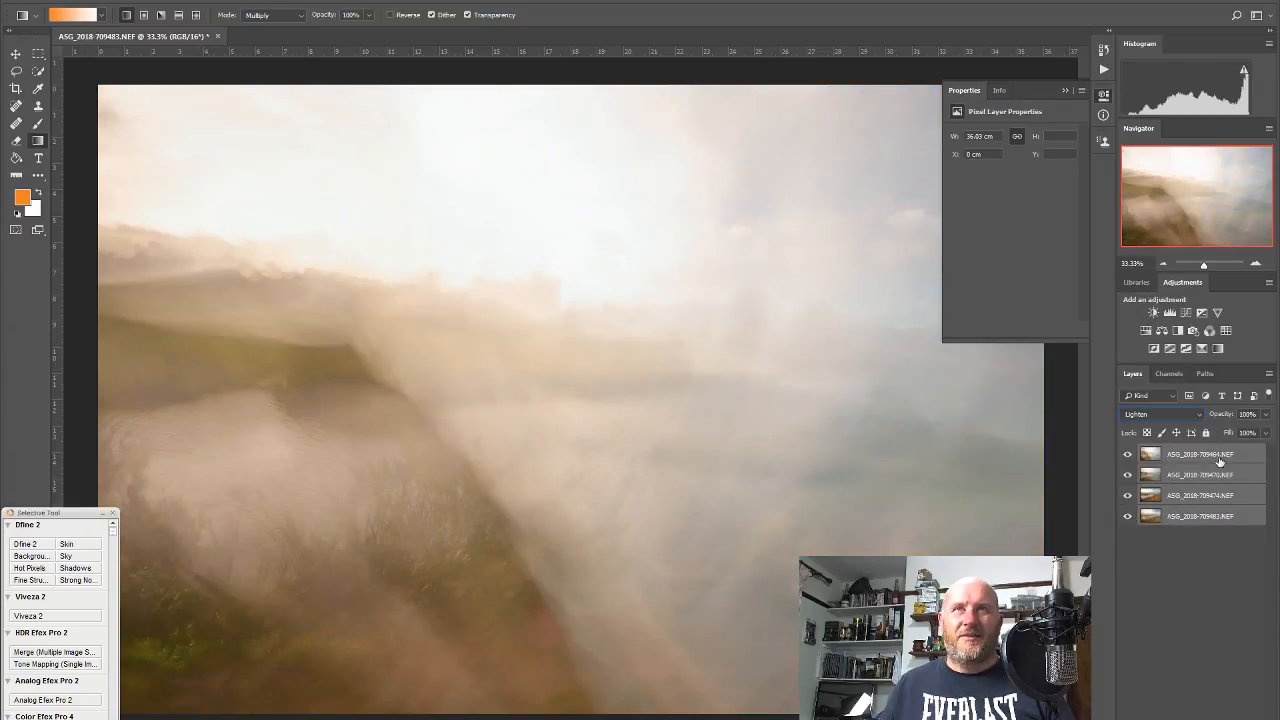
click(1106, 96)
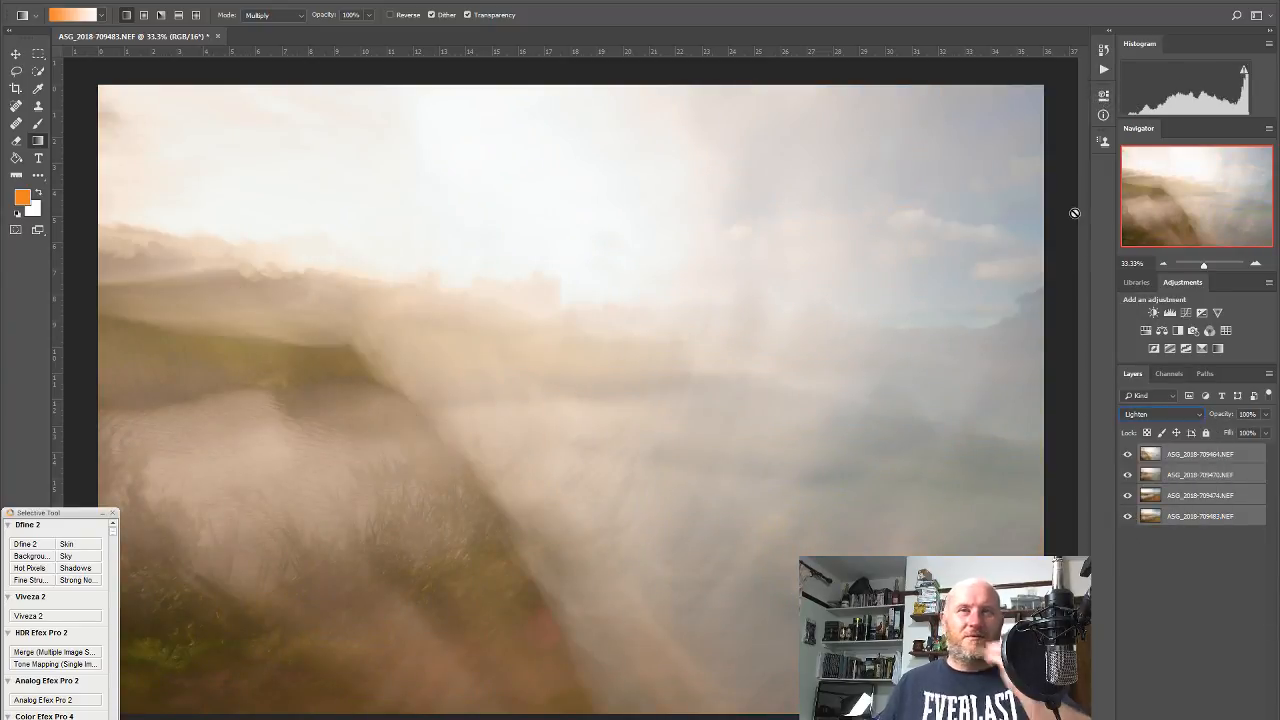
Hide and show the four photo layers one at a time to compare each one's contribution to the Lighten blend
click(1128, 476)
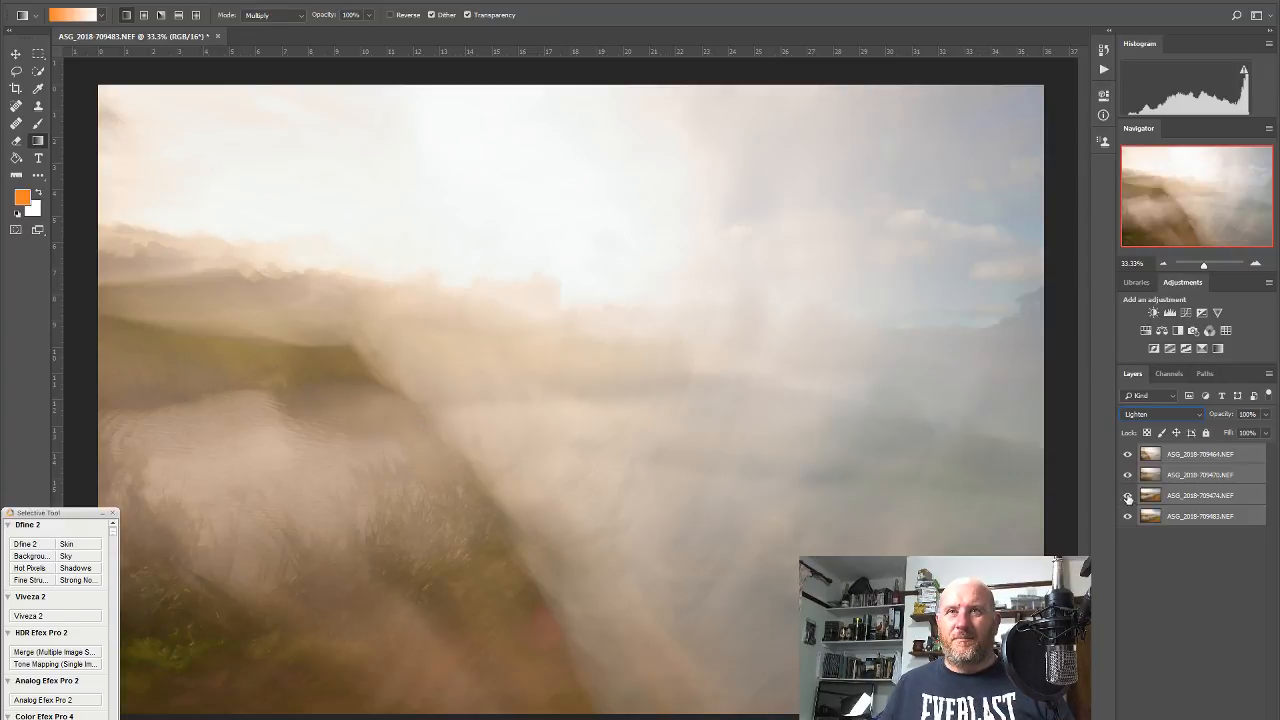
click(1128, 496)
click(1129, 497)
click(1129, 497)
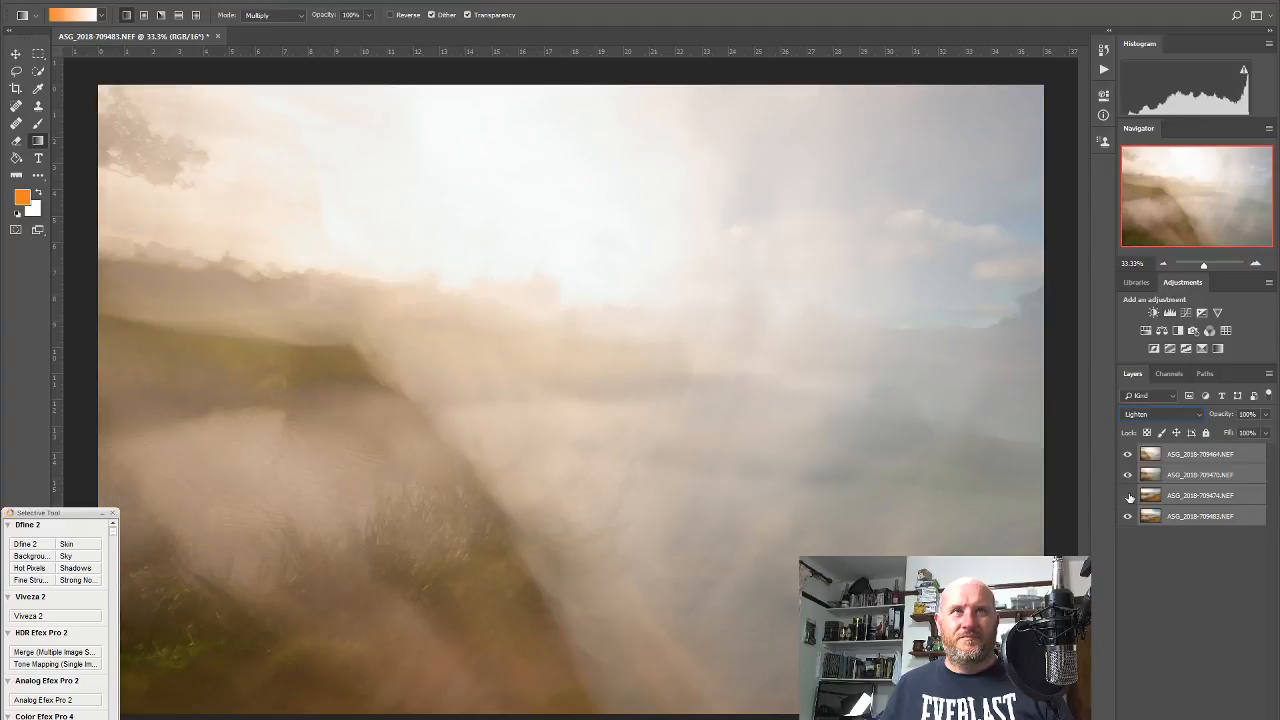
click(1129, 497)
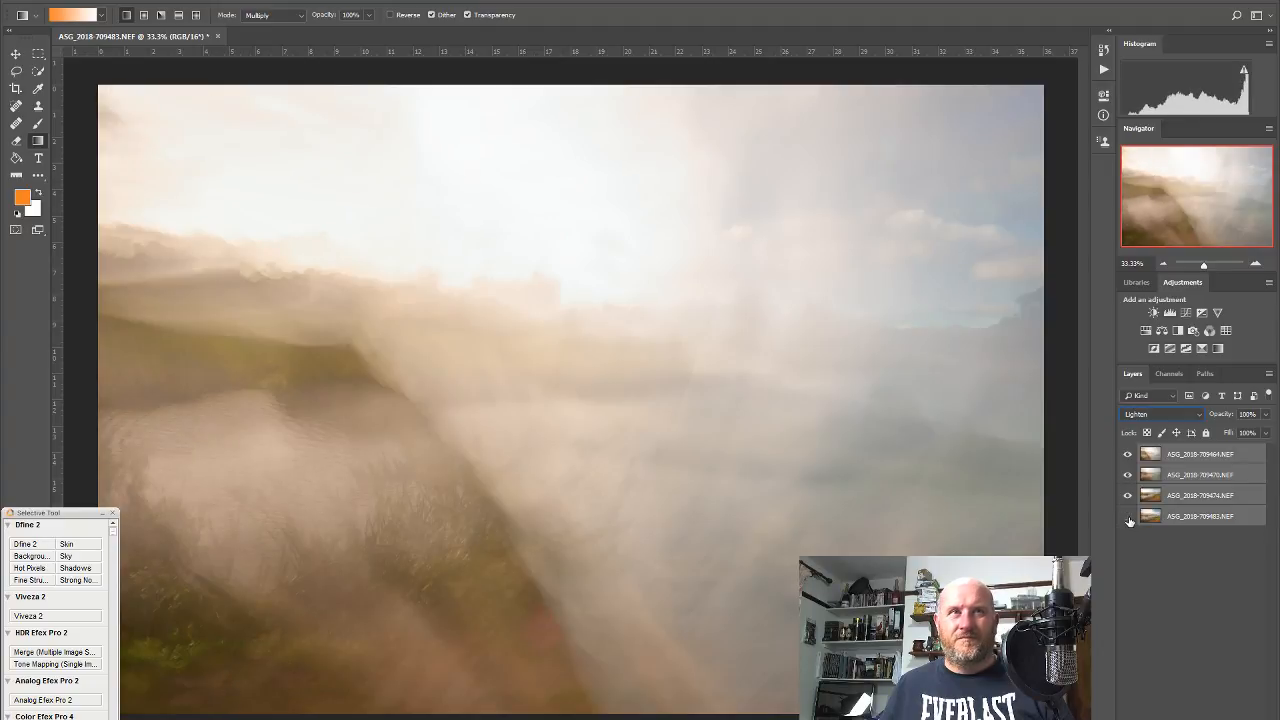
click(1128, 516)
click(1129, 515)
click(1129, 455)
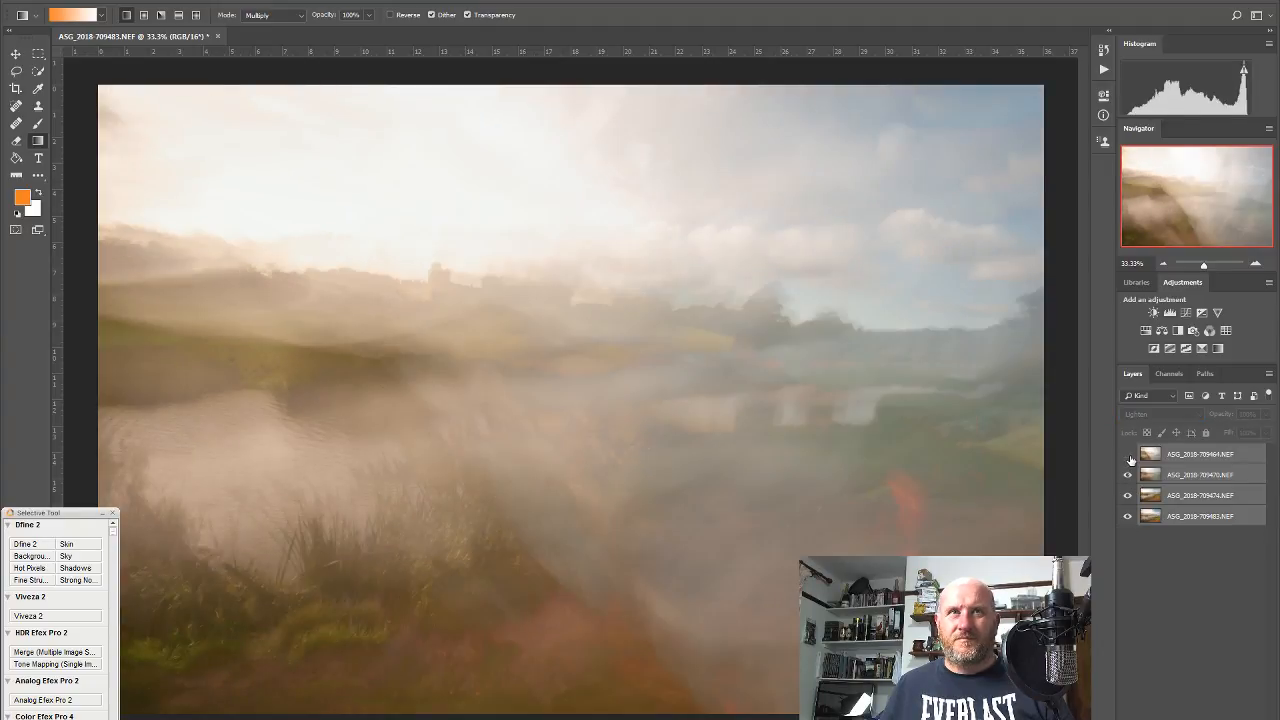
click(1129, 455)
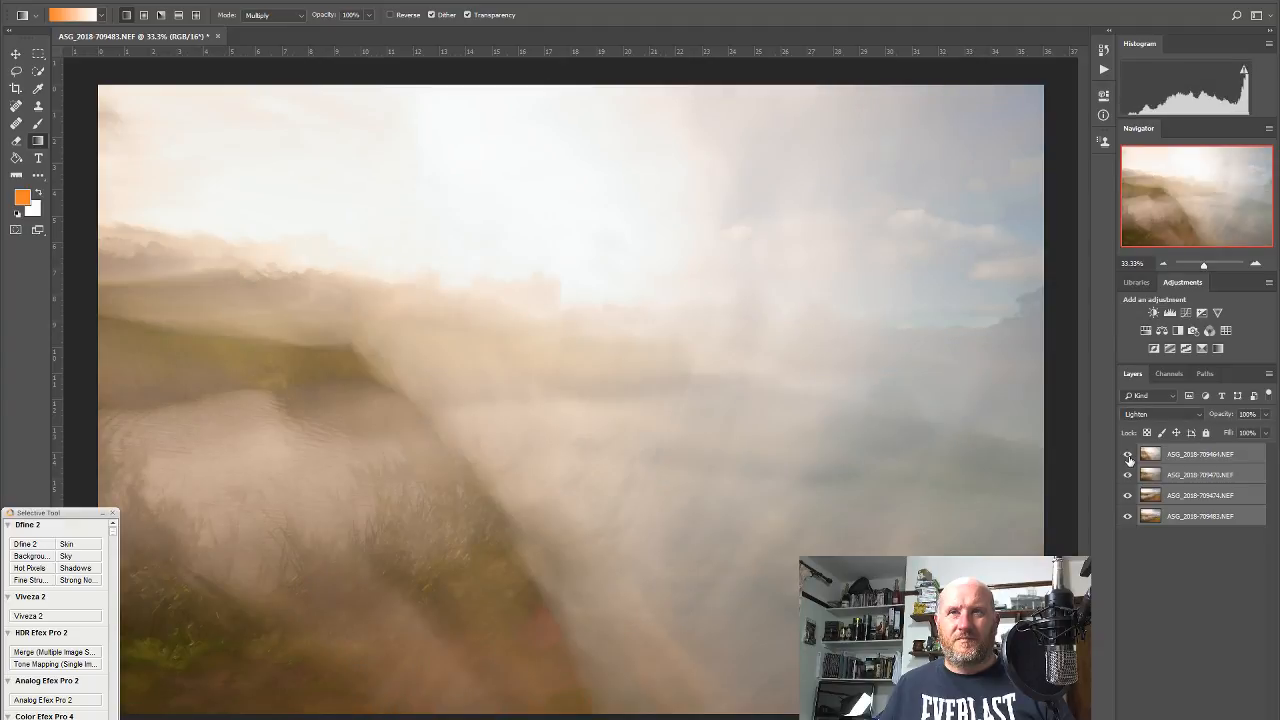
click(1129, 455)
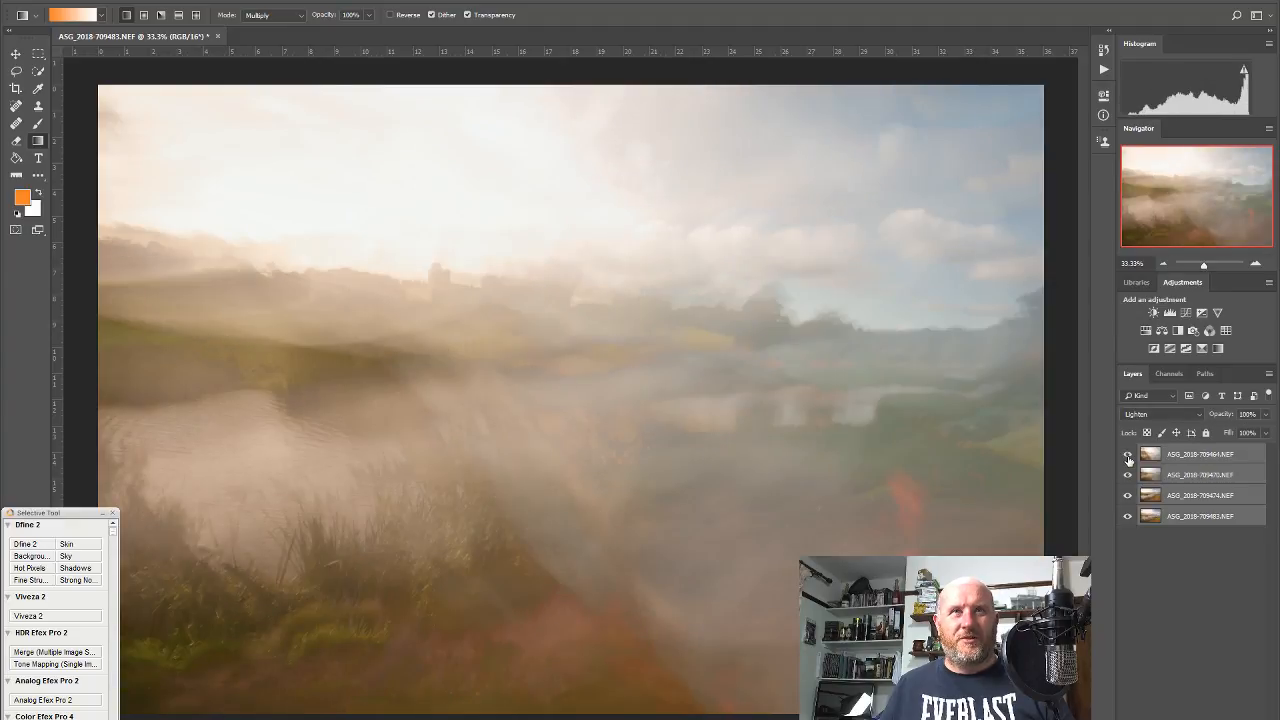
click(1129, 455)
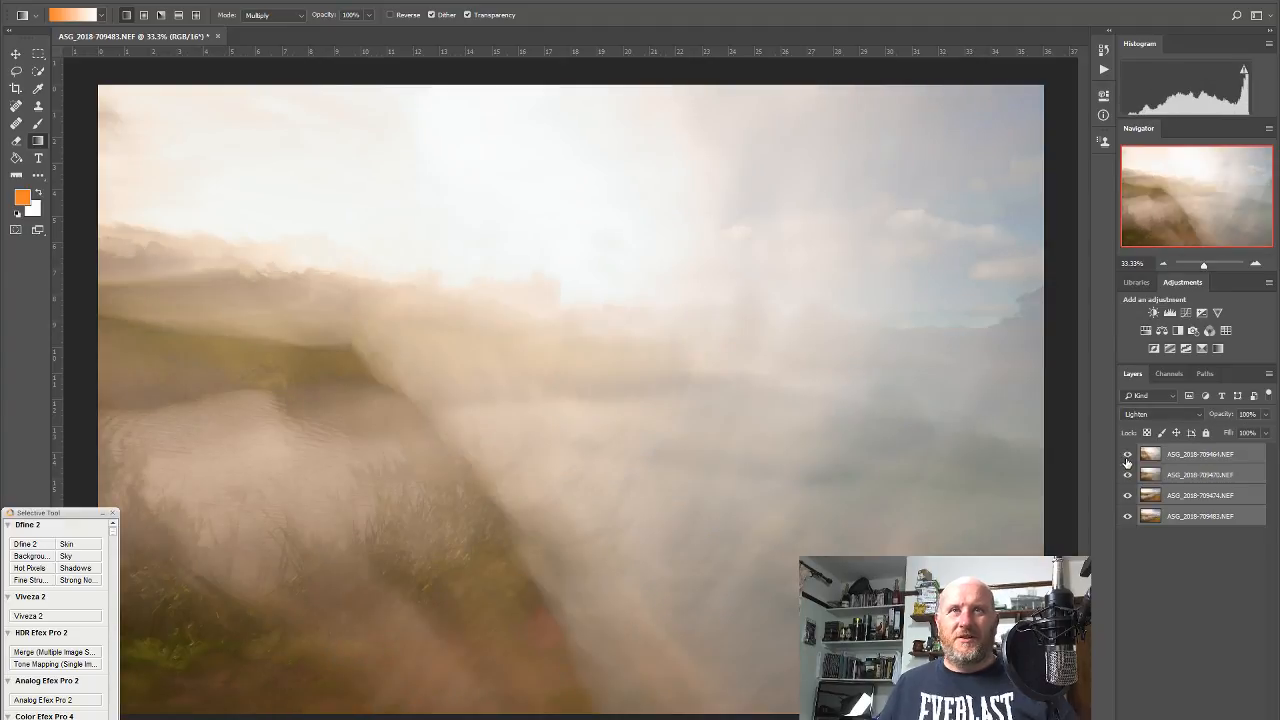
Duplicate the top layer ASG_2018-709464.NEF and flip the copy horizontally
click(1205, 455)
key(ctrl+j)
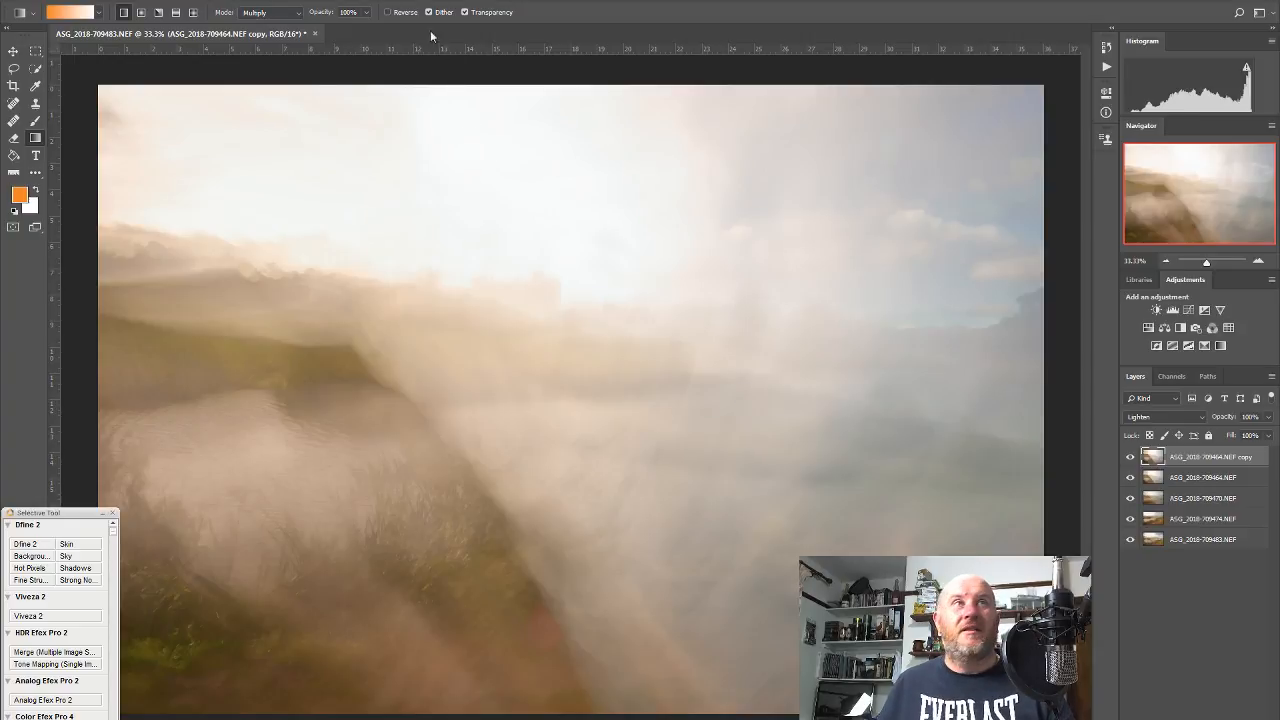
click(116, 2)
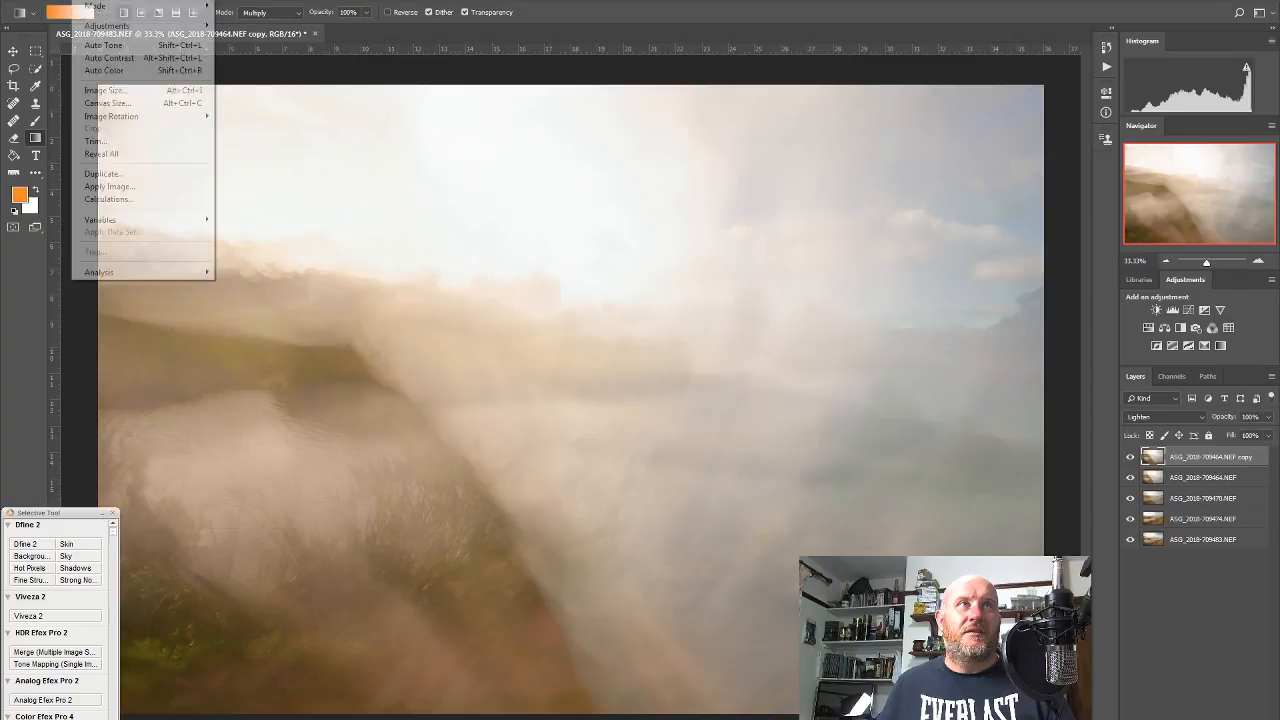
mouse_move(62, 2)
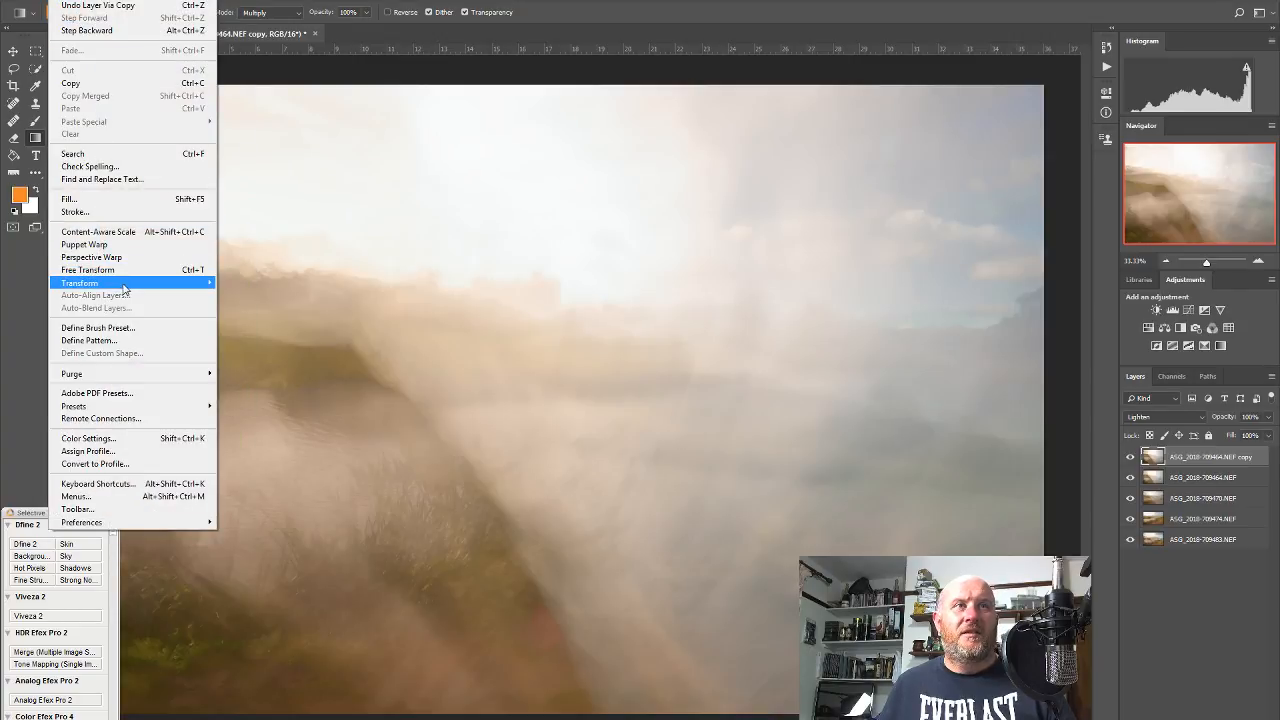
mouse_move(123, 285)
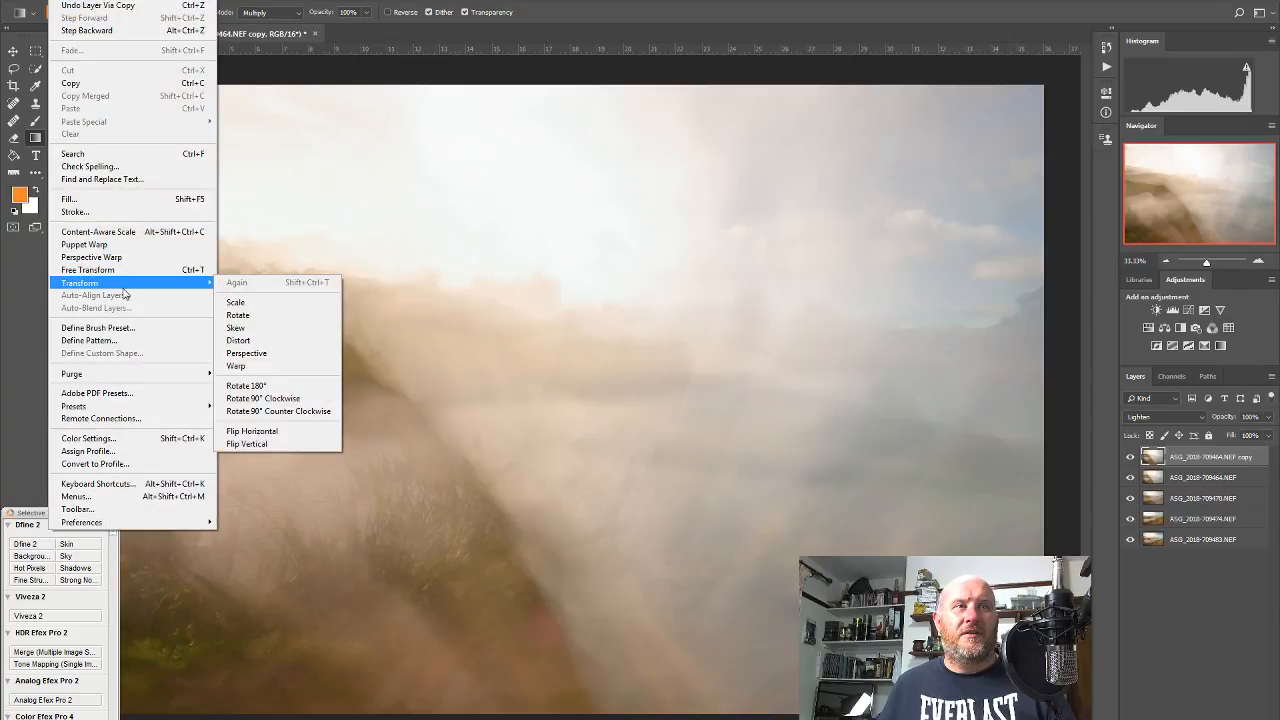
click(297, 432)
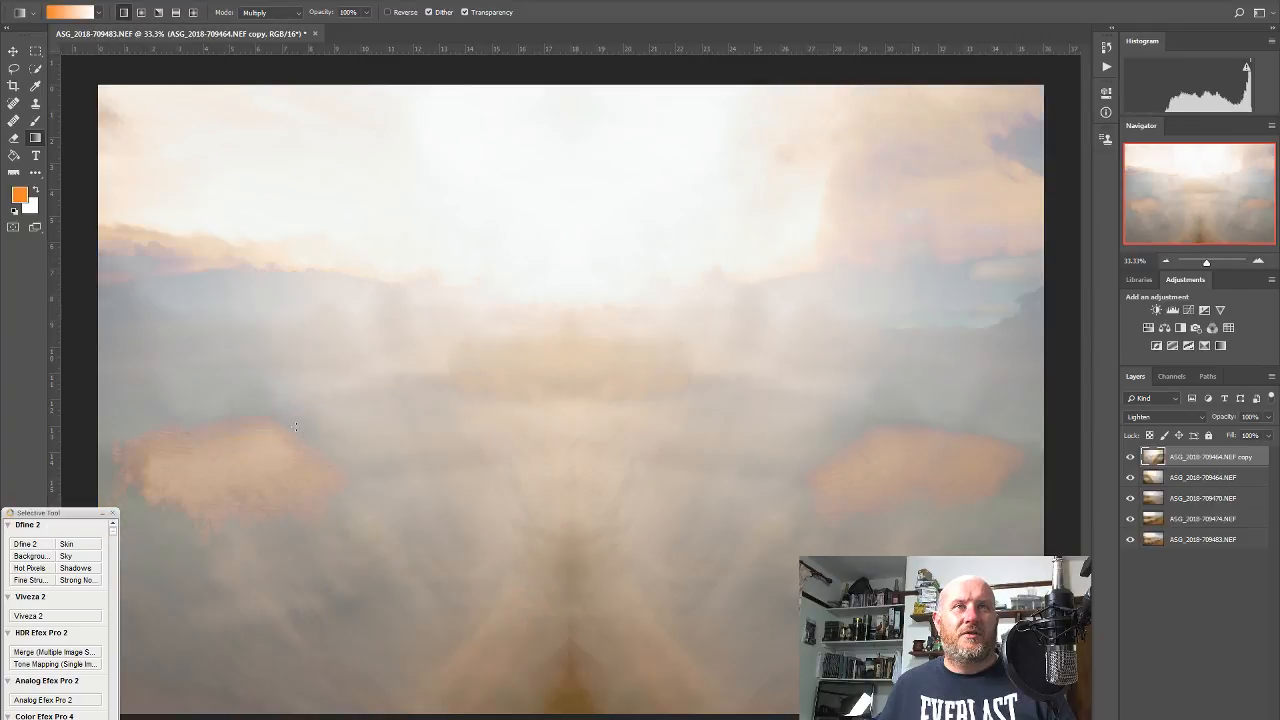
Try Soft Light on the flipped copy, followed by the darkening blend modes from Multiply through Darker Color
click(1165, 415)
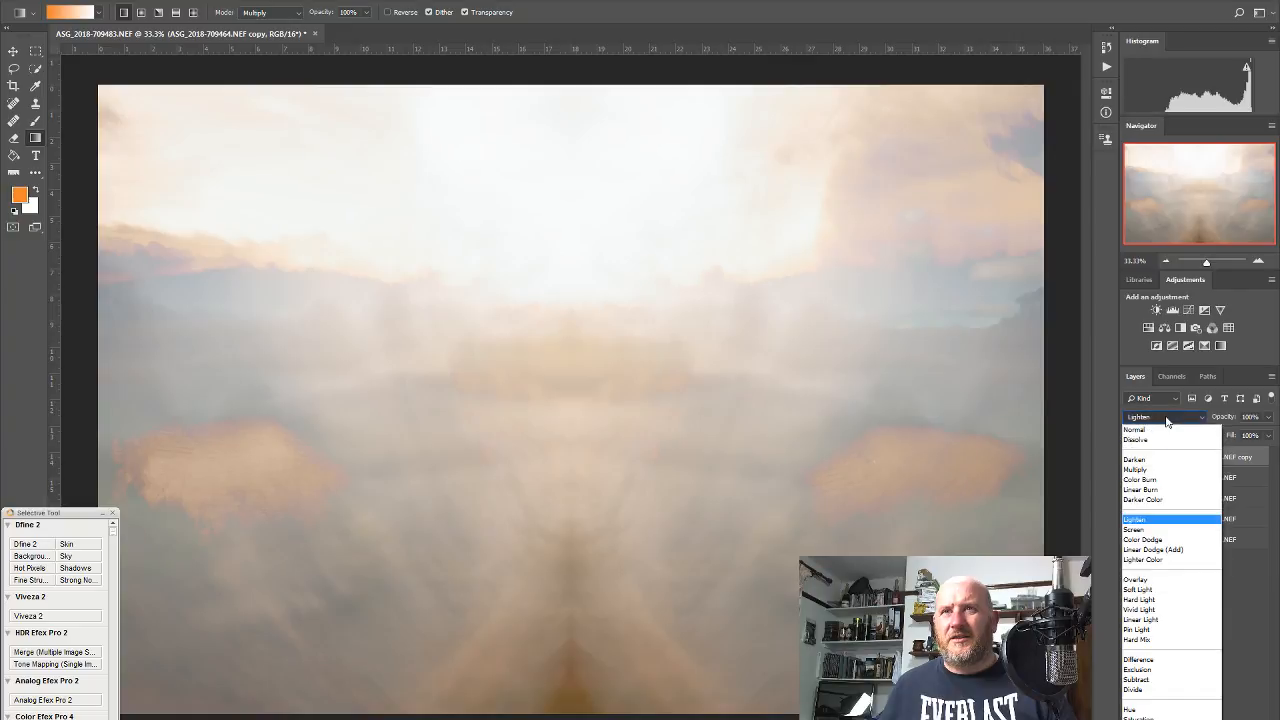
click(1151, 597)
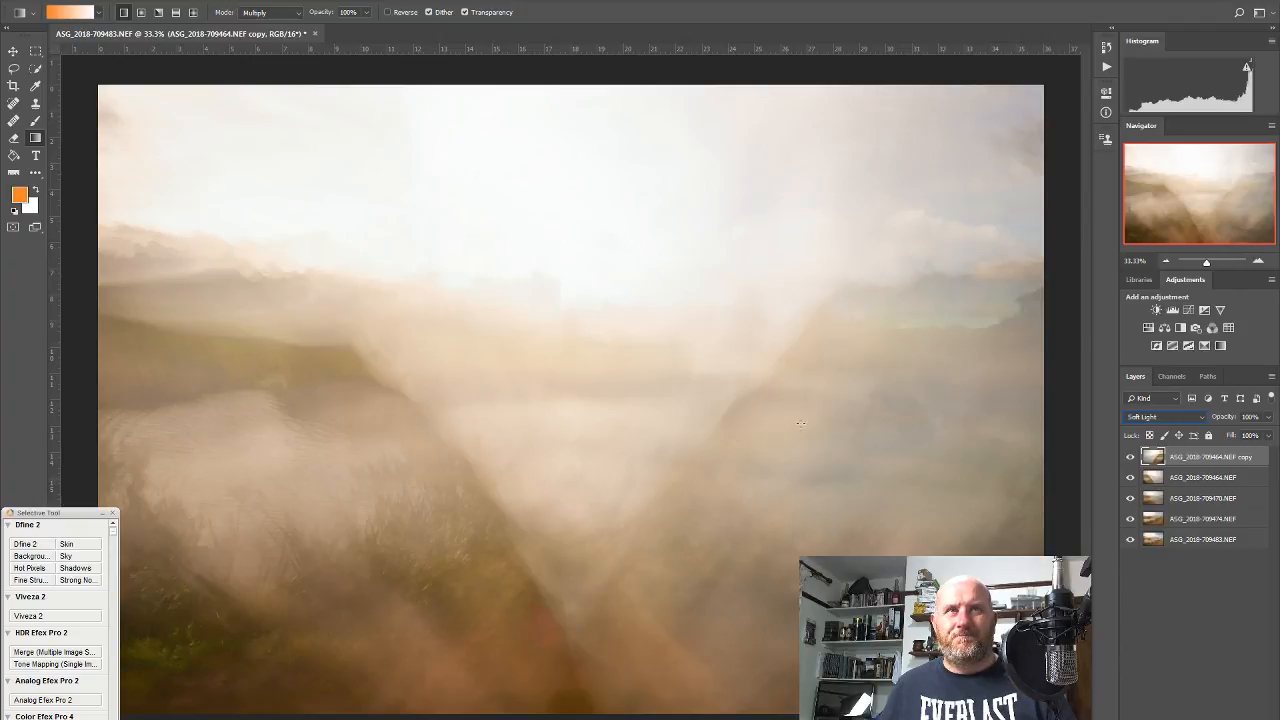
click(1162, 418)
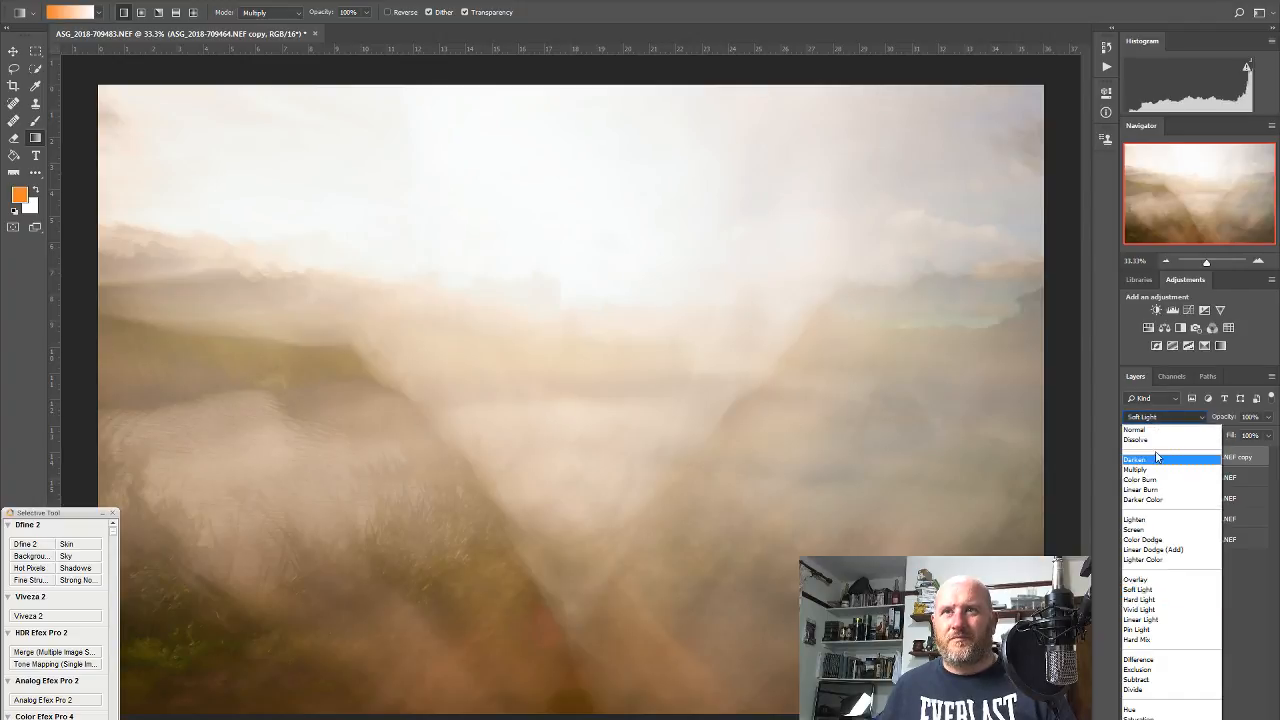
click(1150, 466)
key(Down)
key(Down)
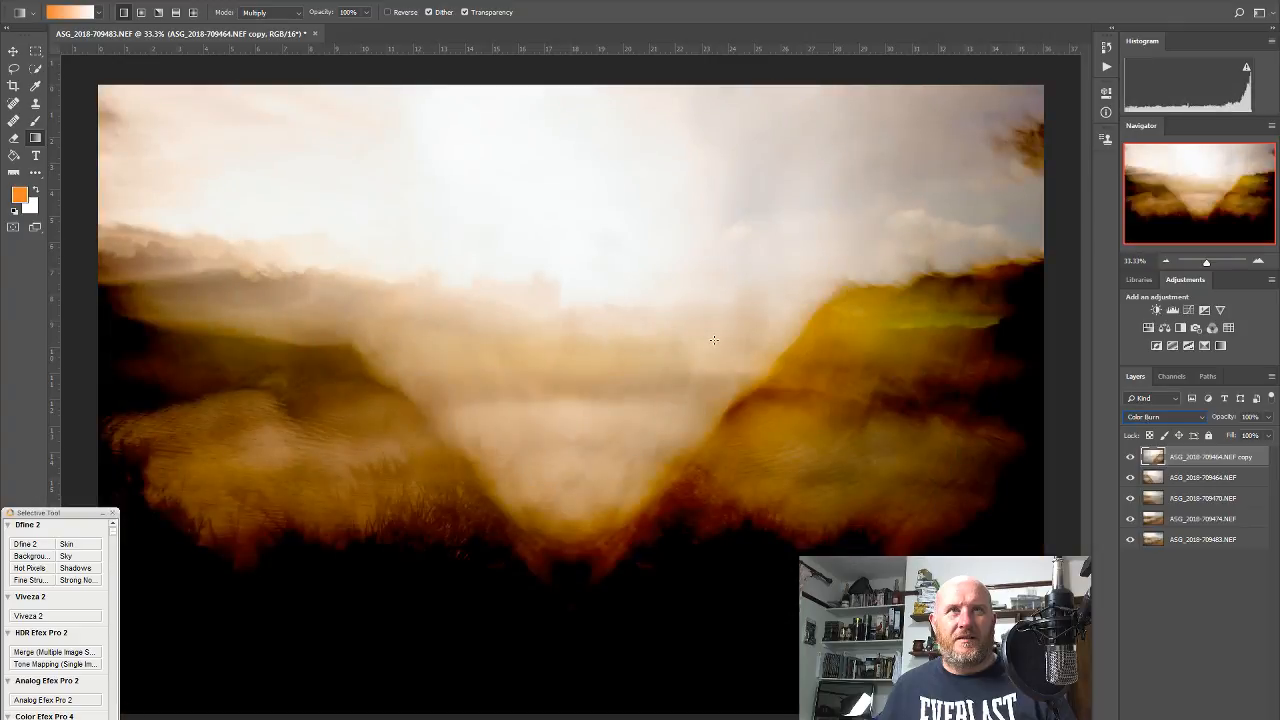
key(Down)
key(Down)
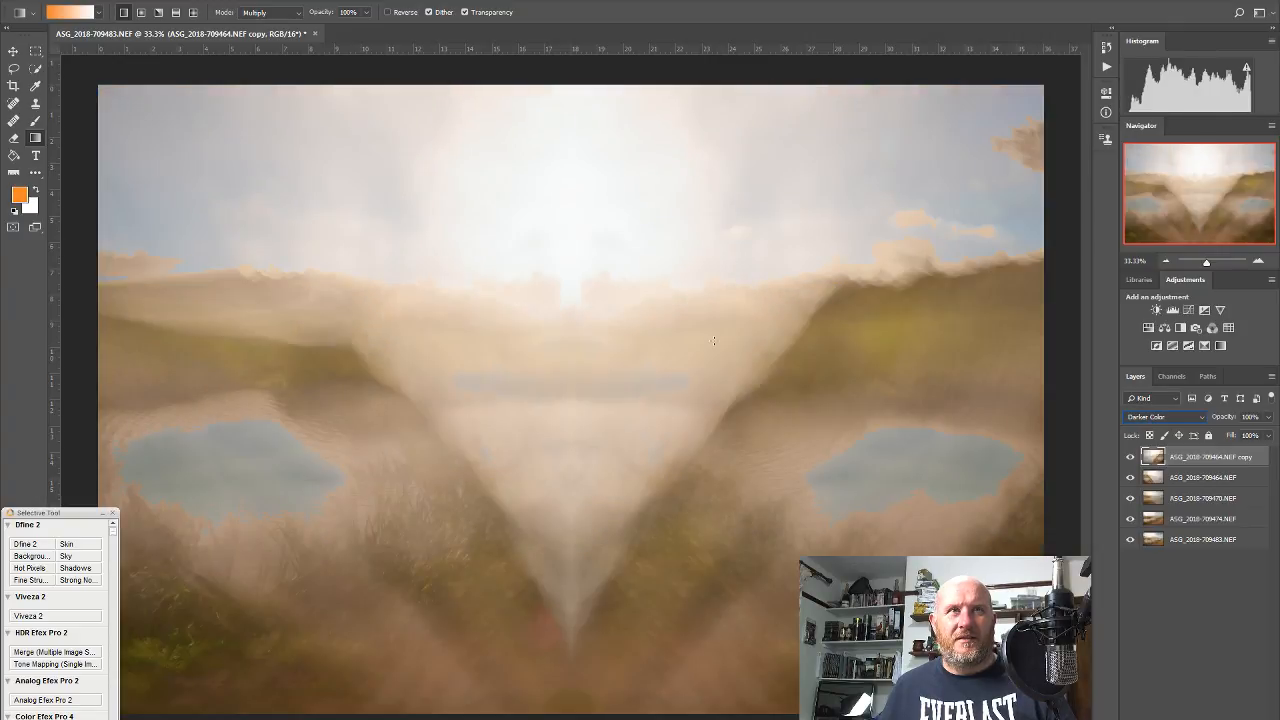
Try the lightening blend modes on the flipped copy, including Screen and Lighter Color
key(Down)
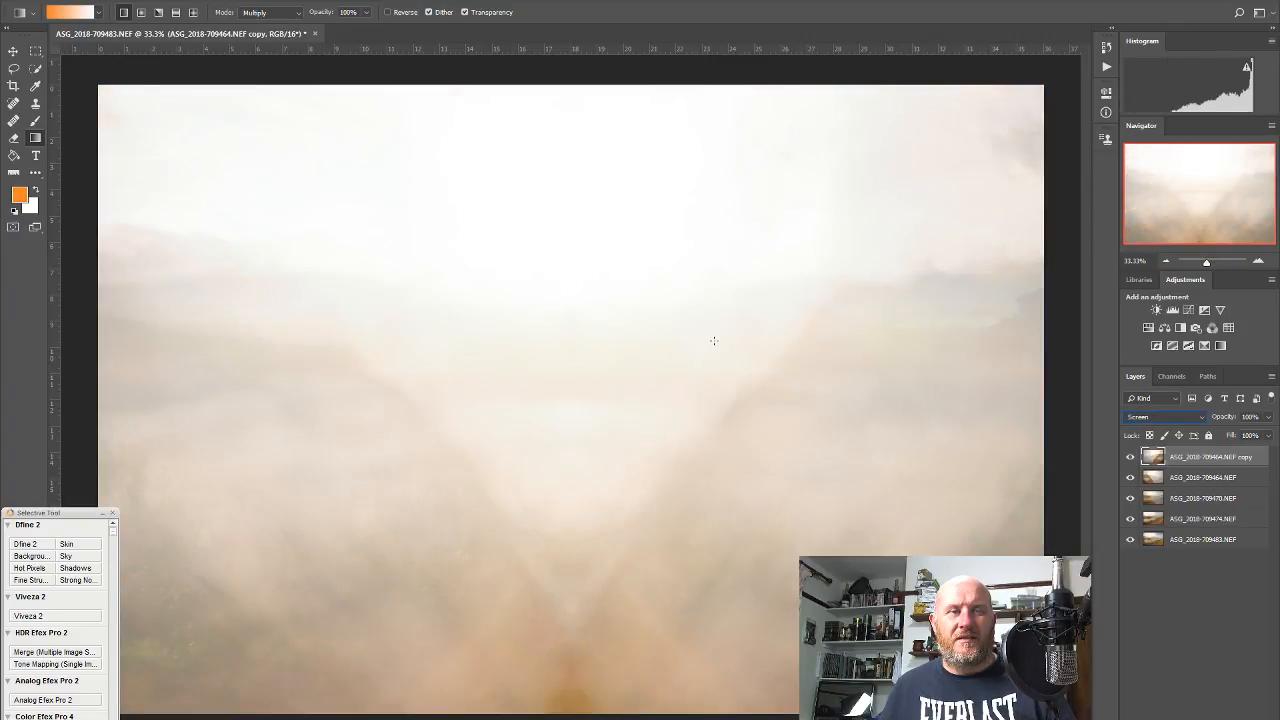
key(Up)
key(Down)
key(Down)
key(Down)
key(Down)
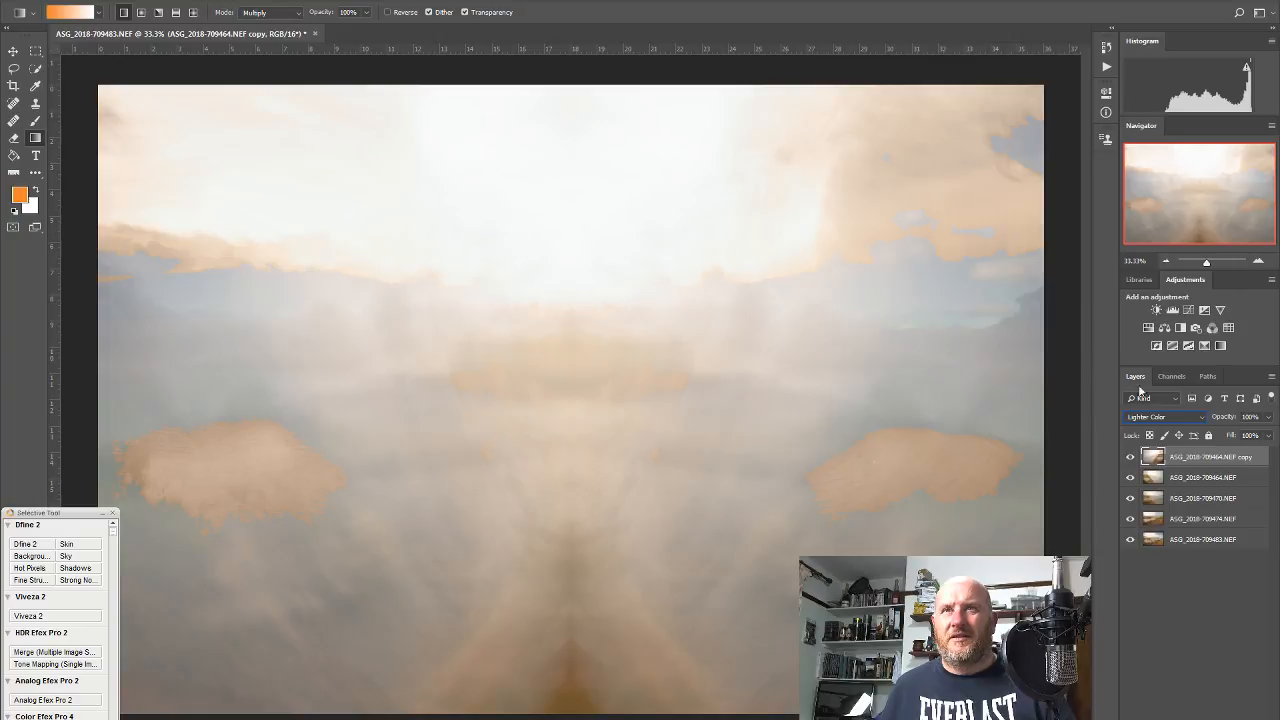
Set the flipped copy's blend mode to Lighten and its opacity to 61%
click(1195, 417)
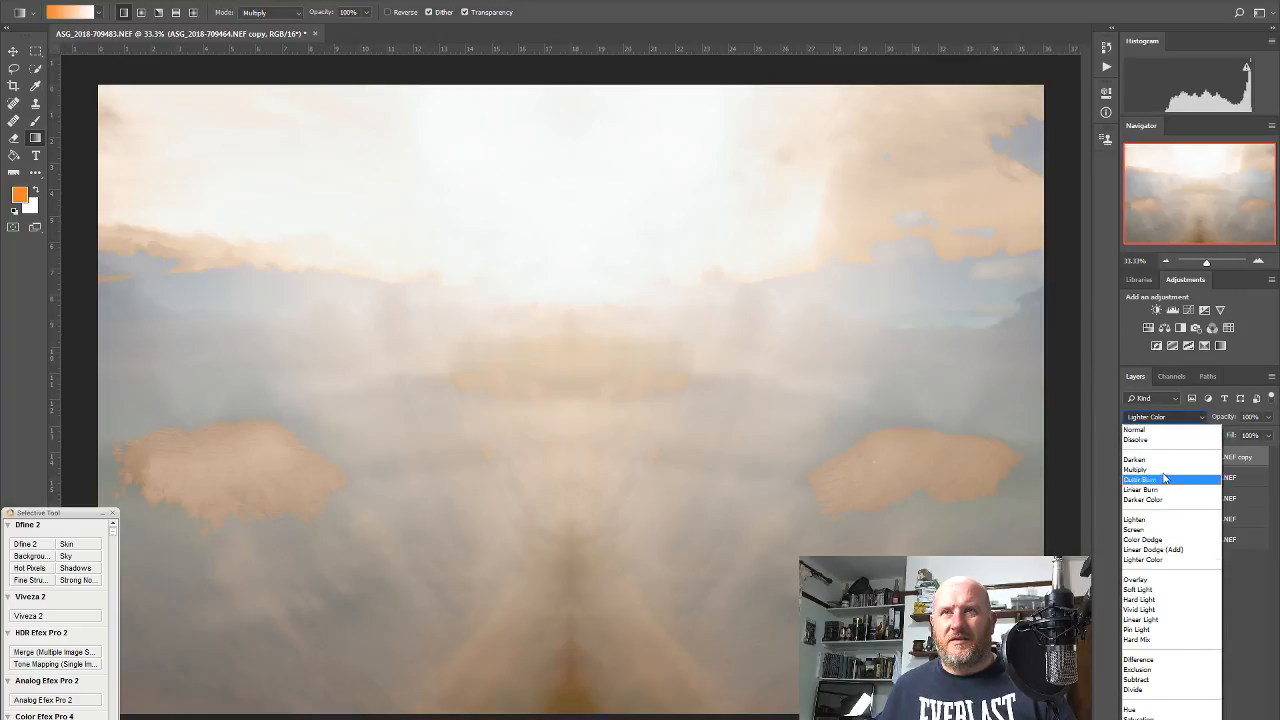
click(1165, 520)
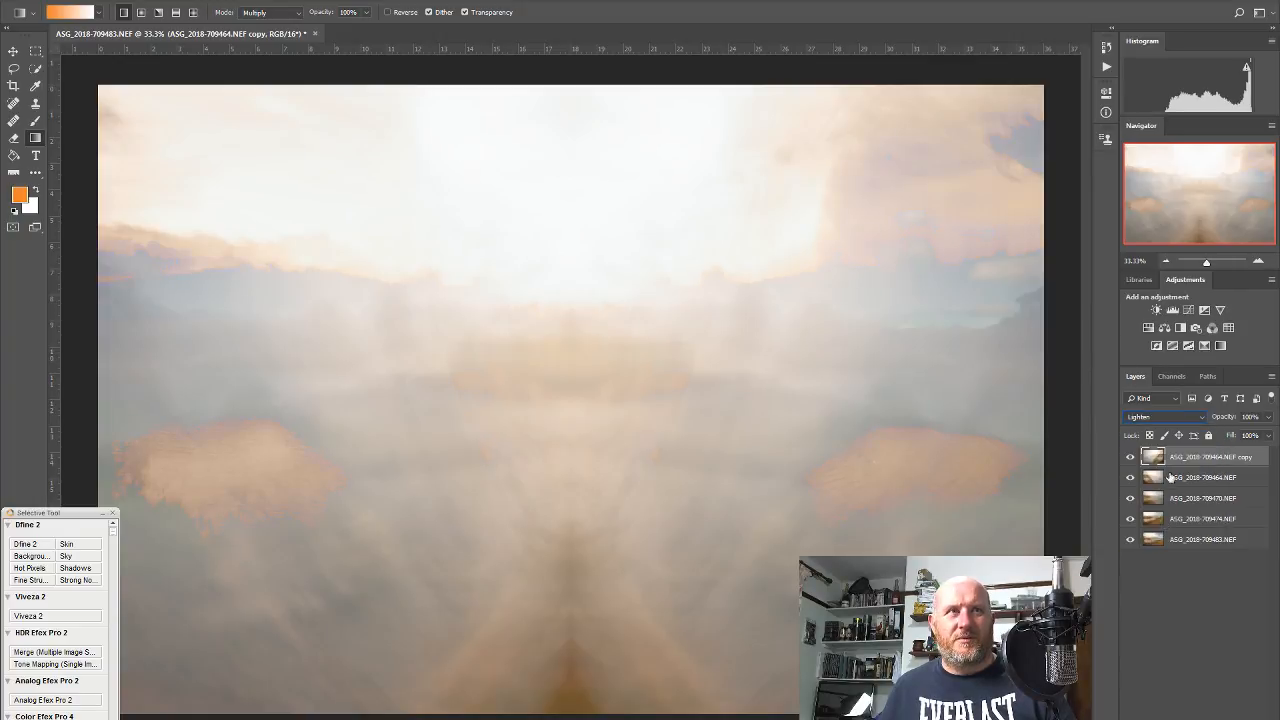
click(1269, 434)
drag(1232, 437, 1246, 441)
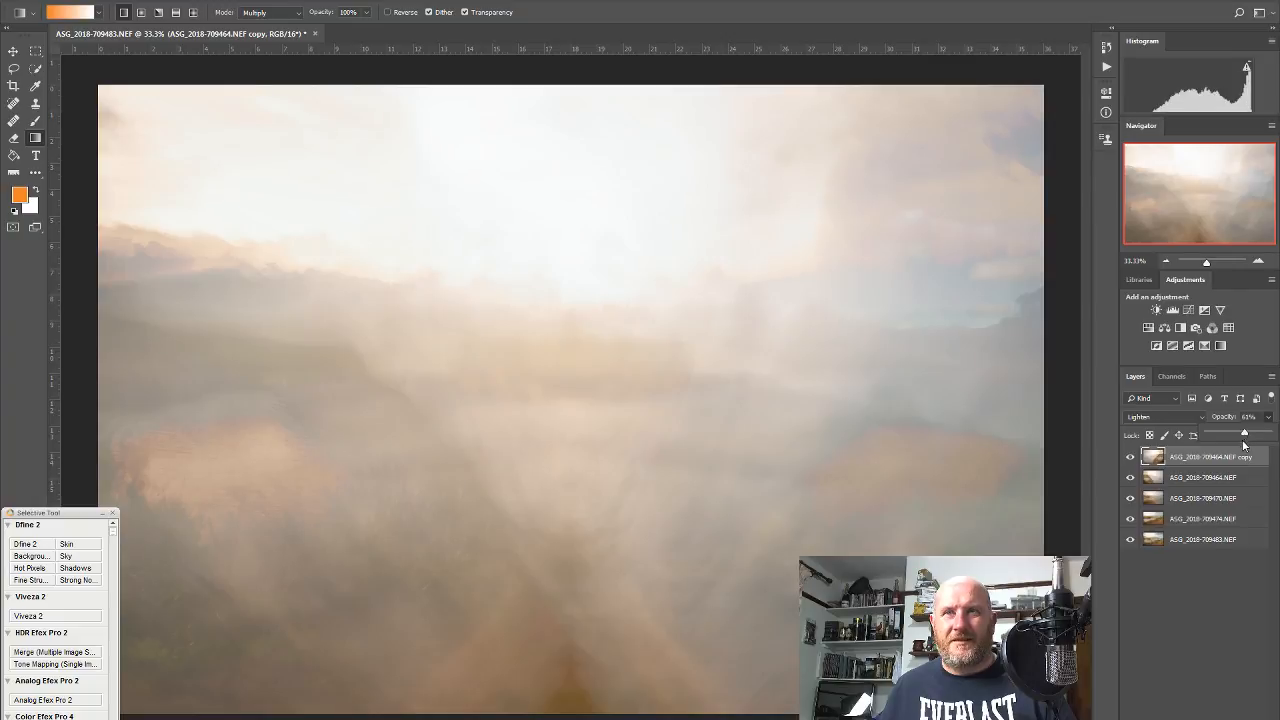
Add a layer mask to the flipped copy and apply white-to-black Multiply gradients to mask its right side and upper part
click(1181, 718)
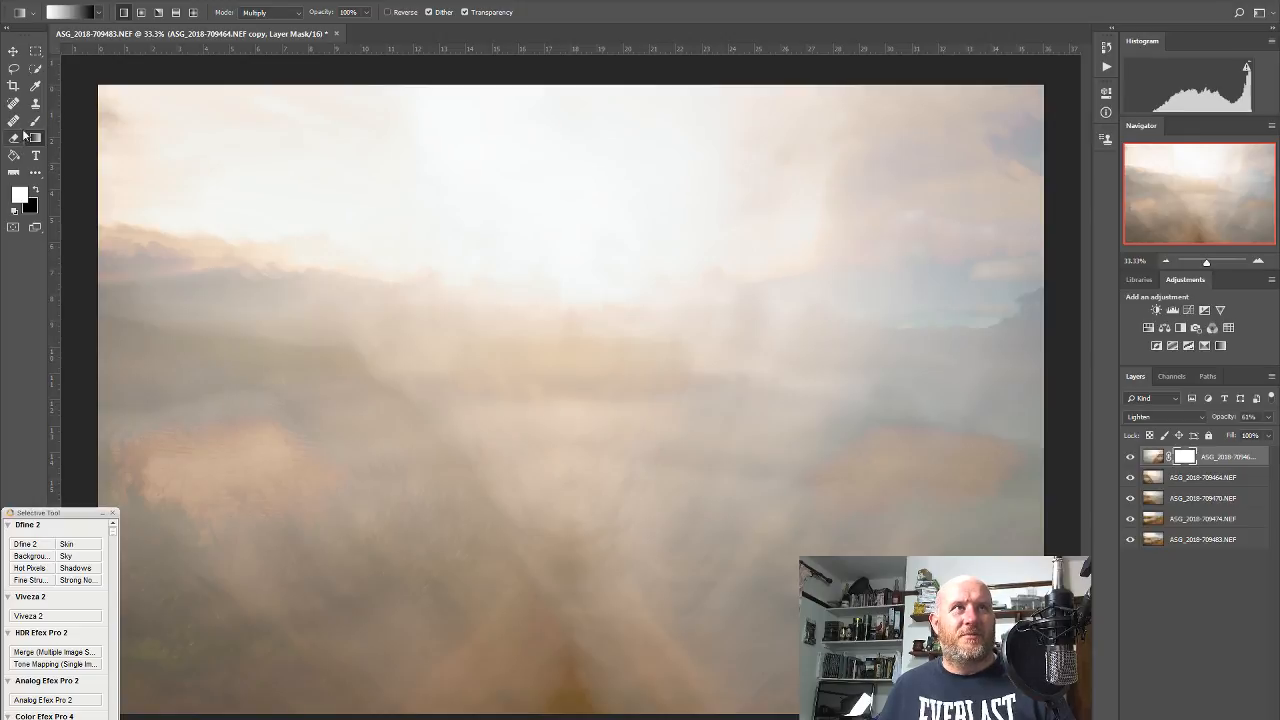
drag(484, 487, 620, 433)
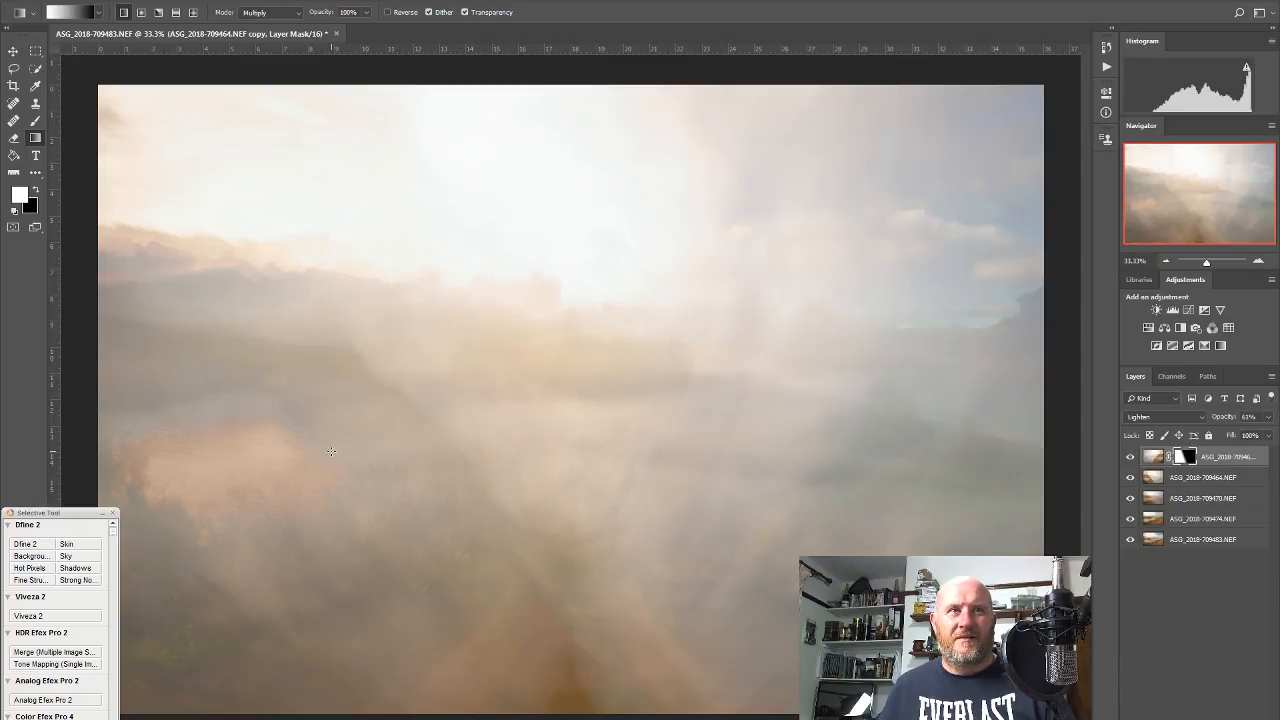
drag(331, 451, 857, 377)
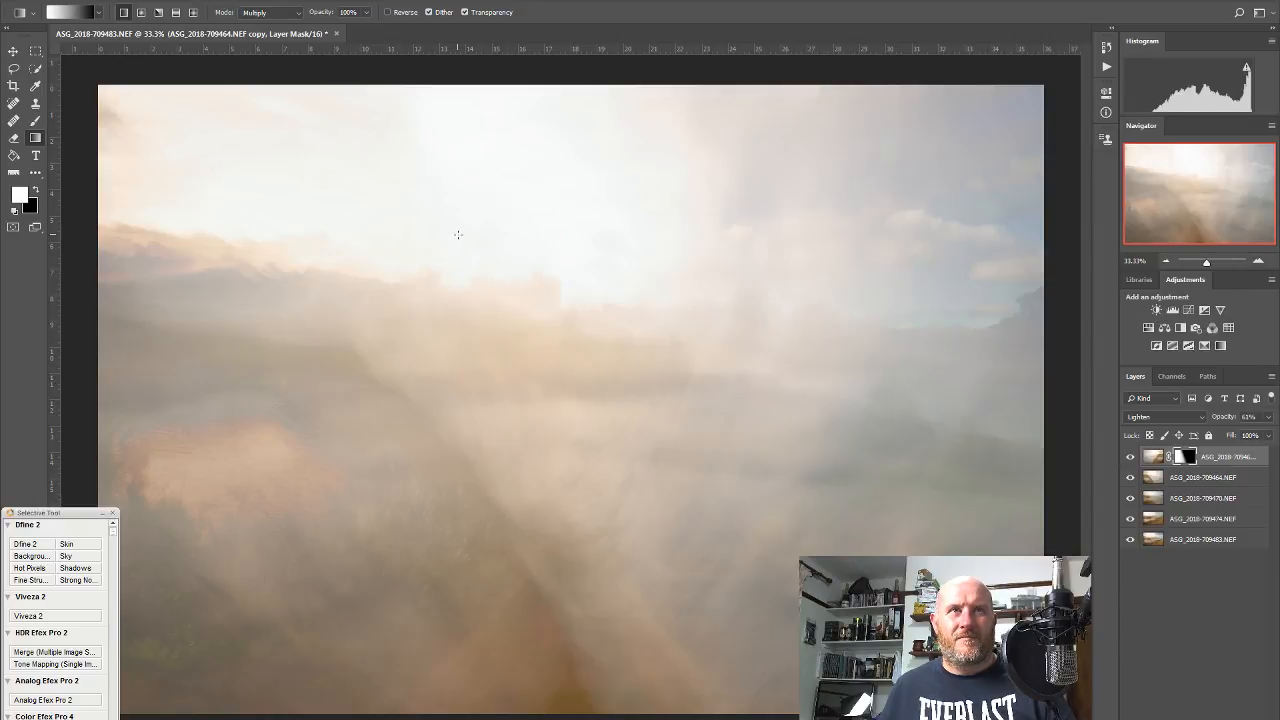
drag(457, 234, 436, 287)
key(ctrl+z)
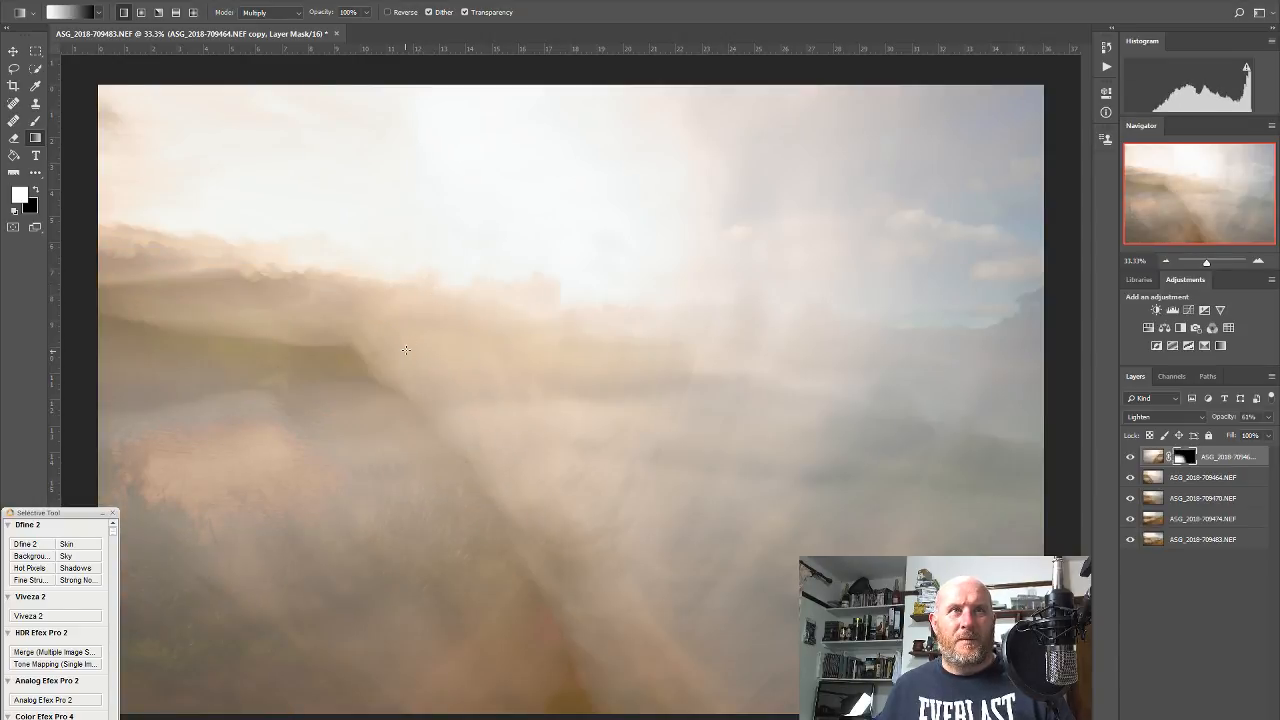
Undo the last gradient on the flipped copy's mask and redraw it from the left hillside up into the sky
key(ctrl+z)
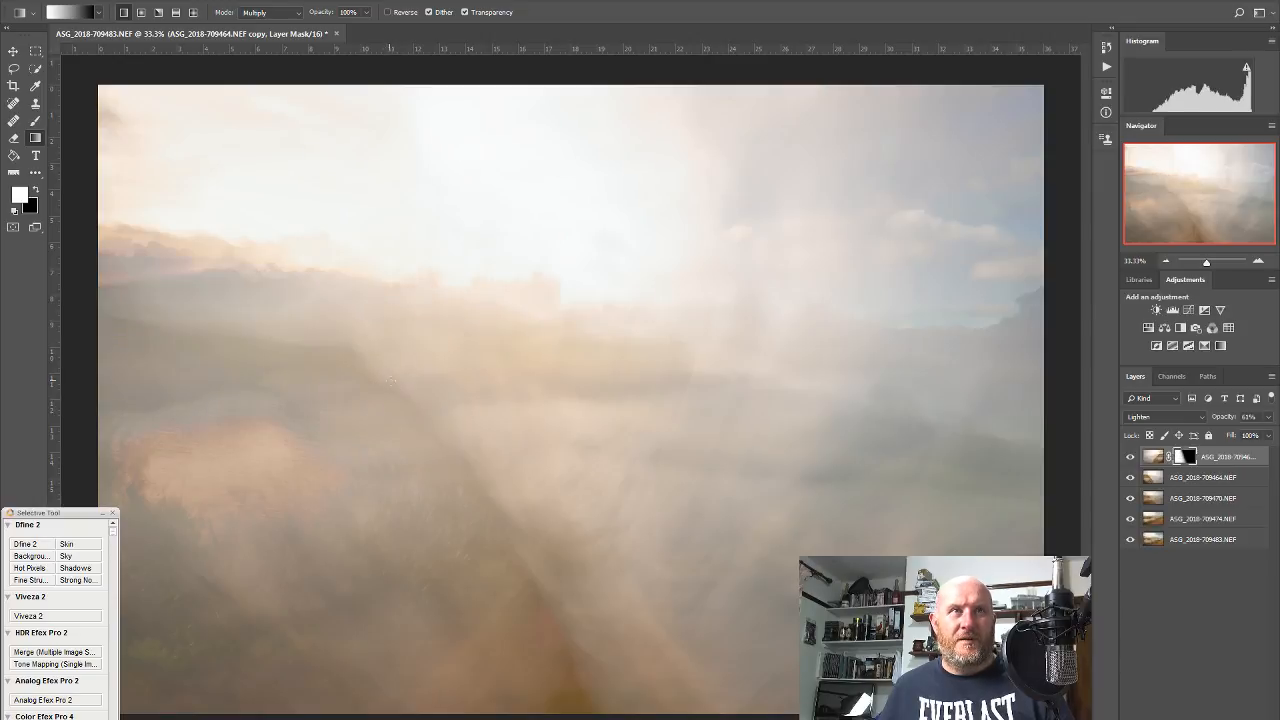
drag(365, 376, 417, 177)
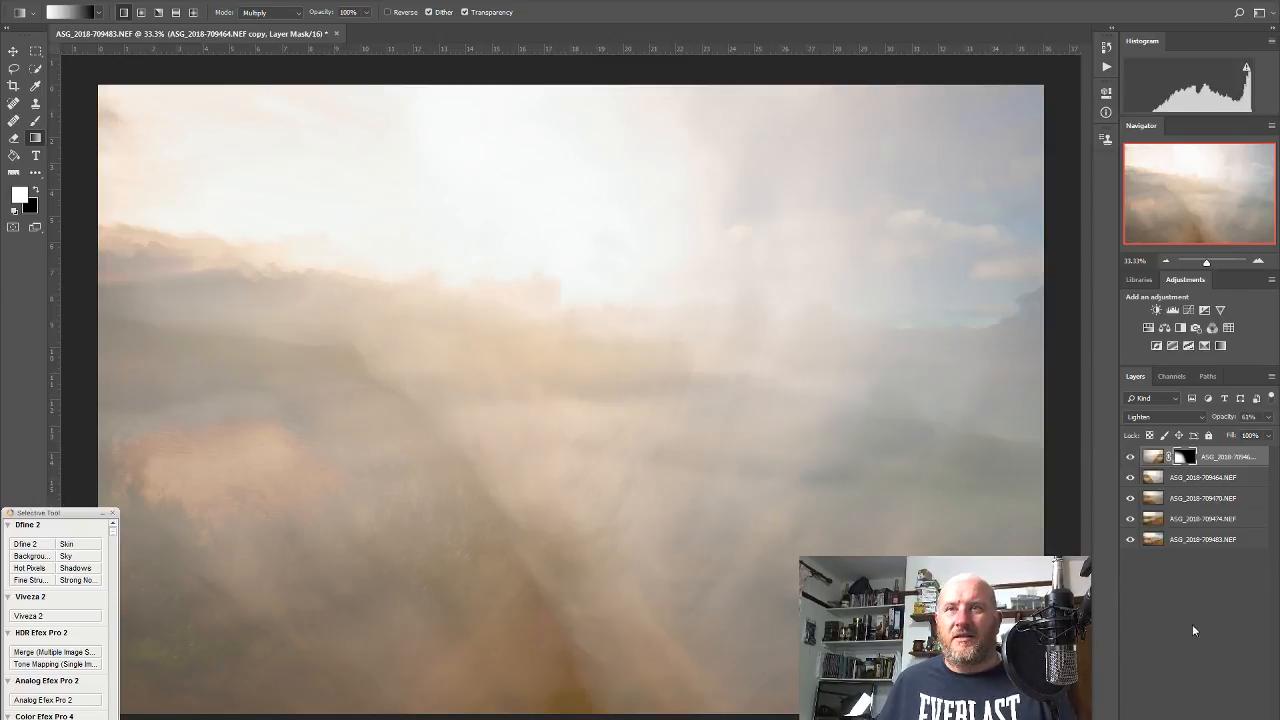
Add a new layer above the flipped copy, fill it with orange, and set its blend mode to Hue
key(ctrl+shift+alt+n)
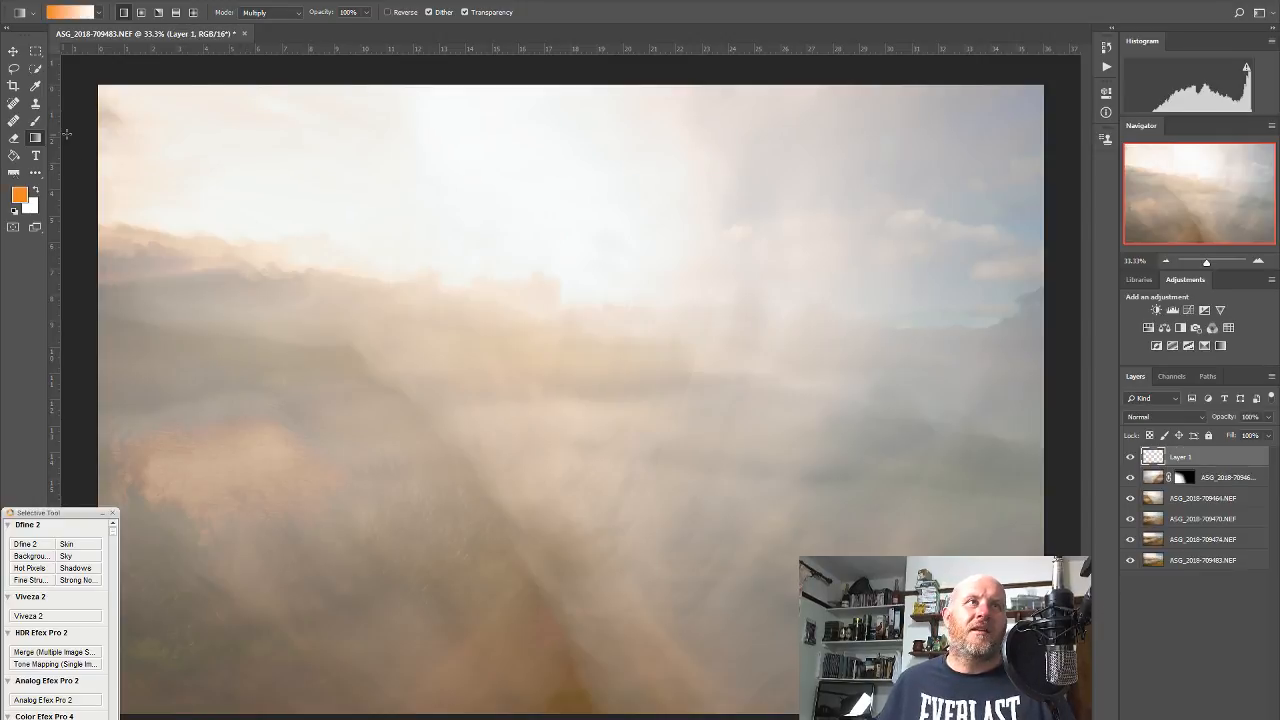
click(20, 197)
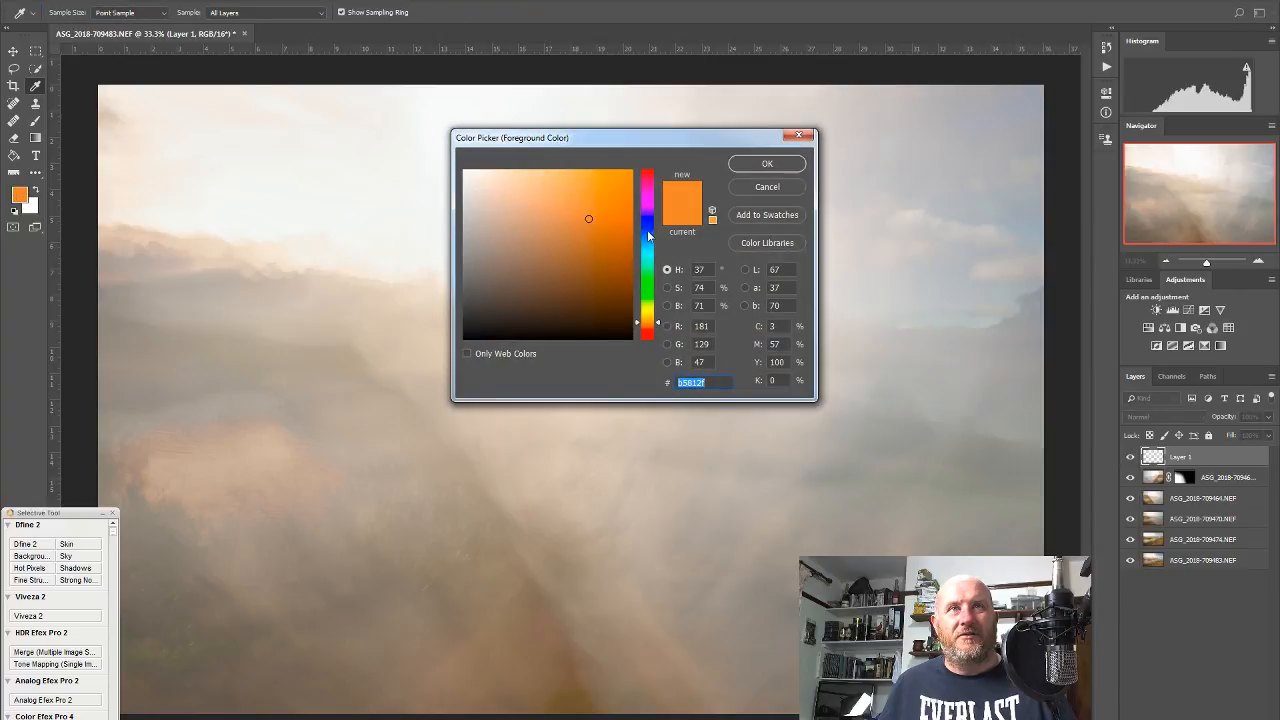
click(767, 164)
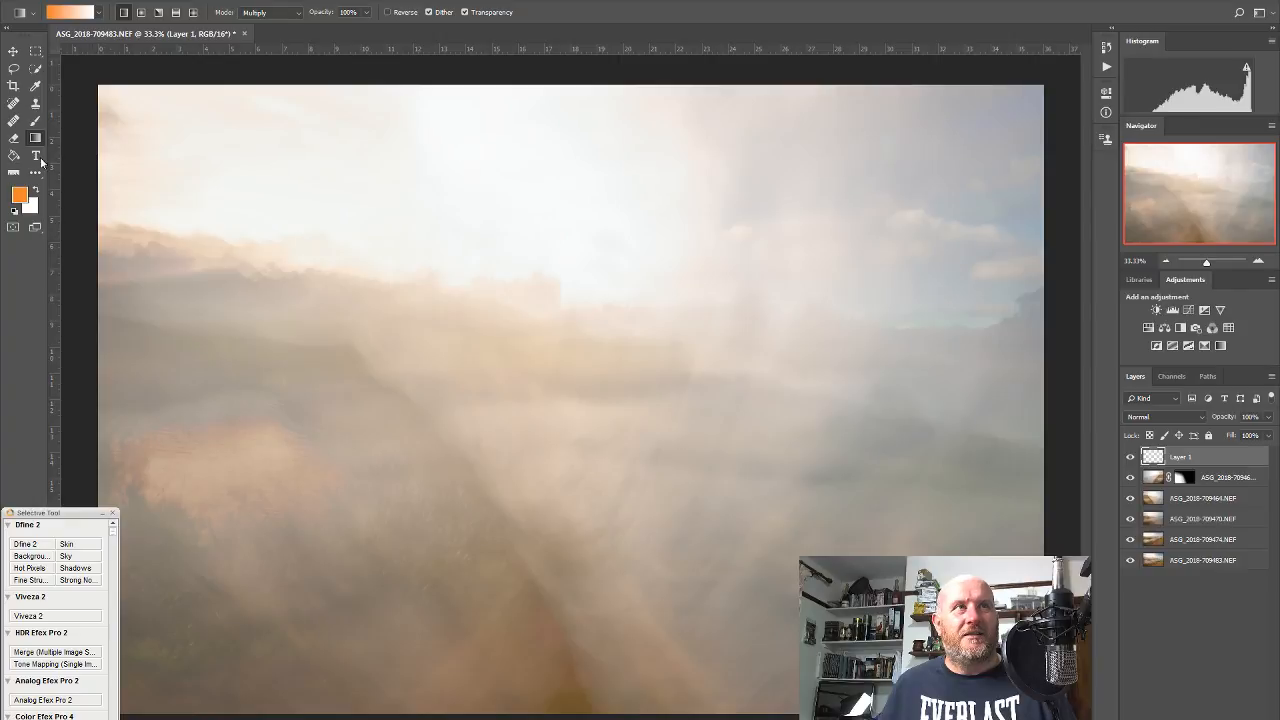
click(13, 155)
click(527, 341)
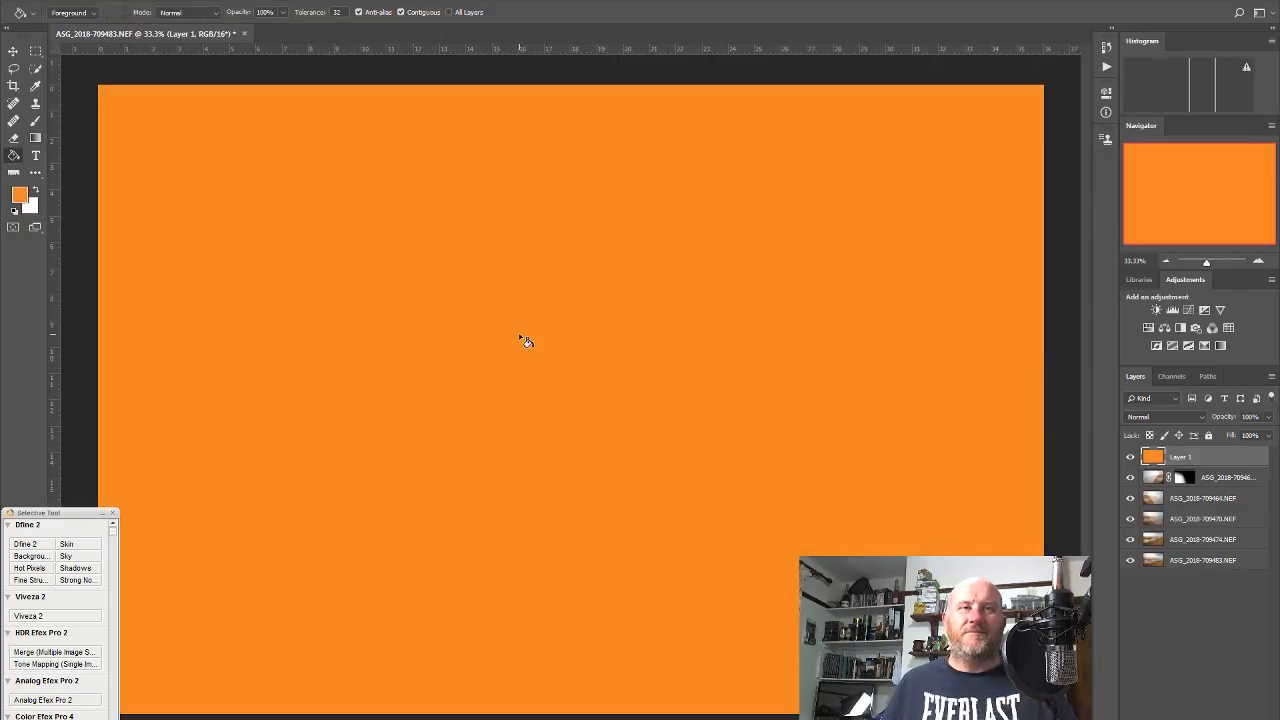
click(1170, 417)
click(1155, 706)
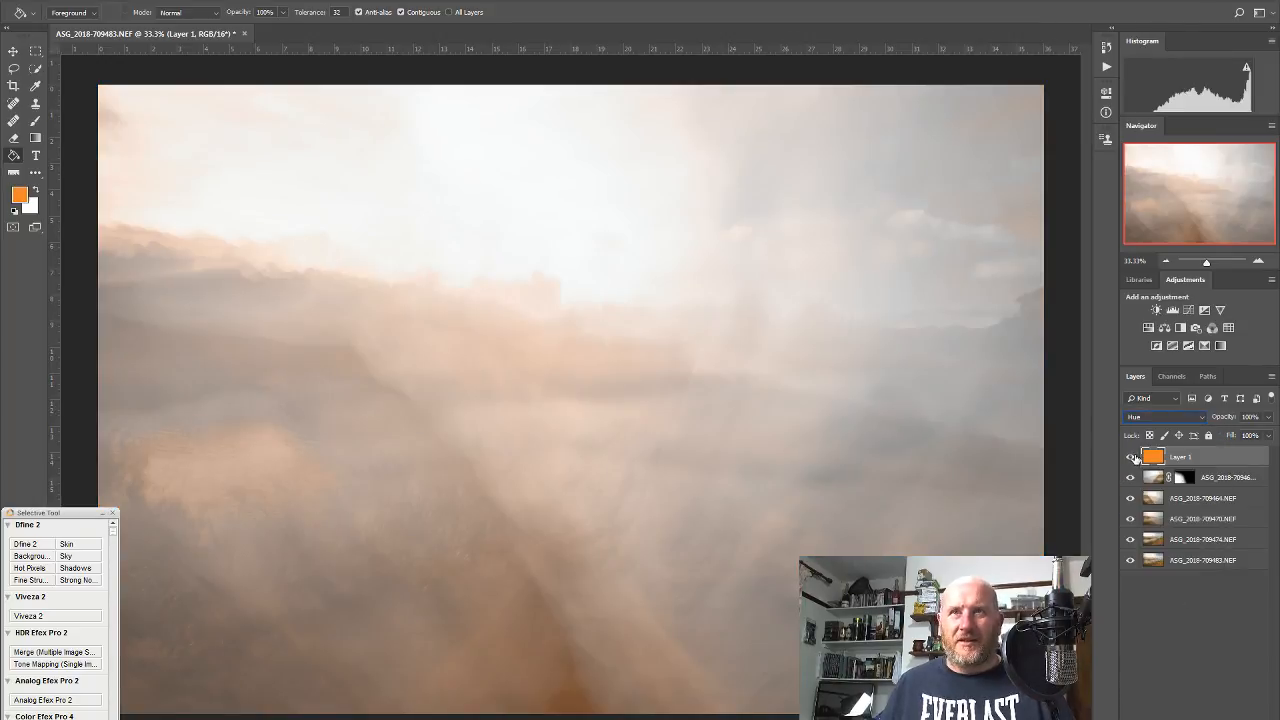
Toggle the orange Hue layer's visibility to compare the image with and without its colour tint
click(1129, 459)
click(1129, 459)
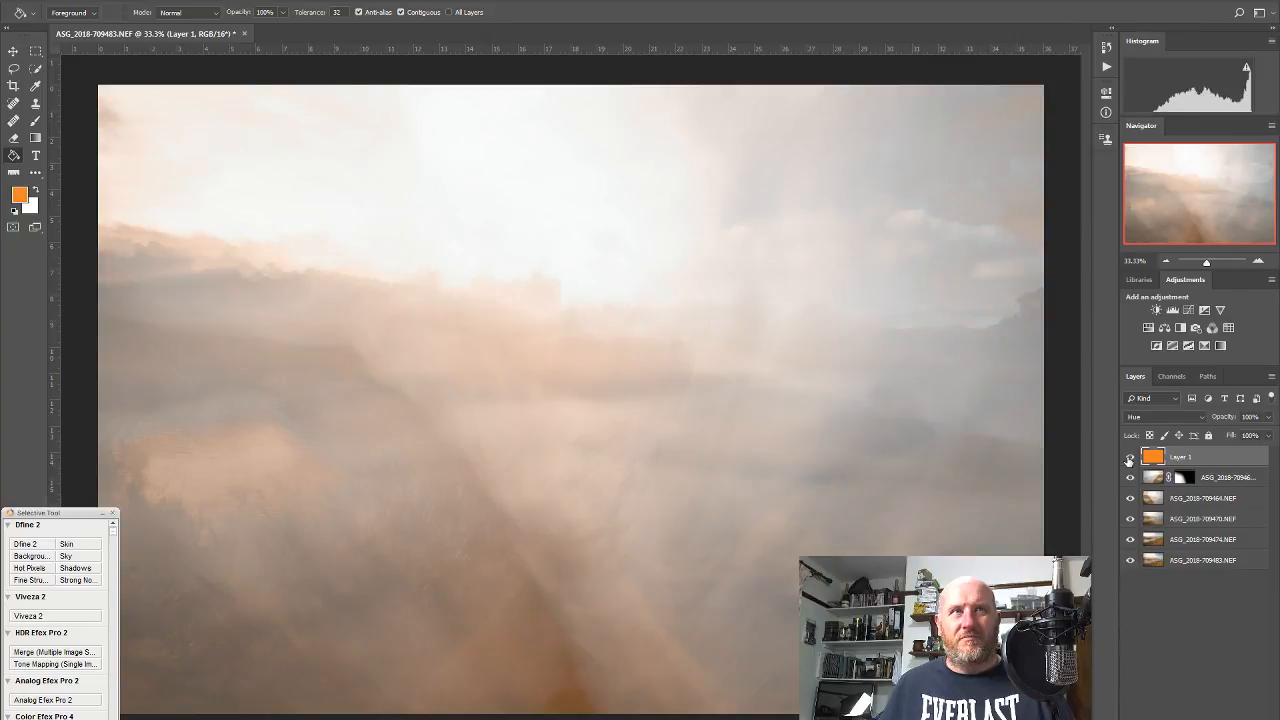
click(1129, 459)
click(1129, 459)
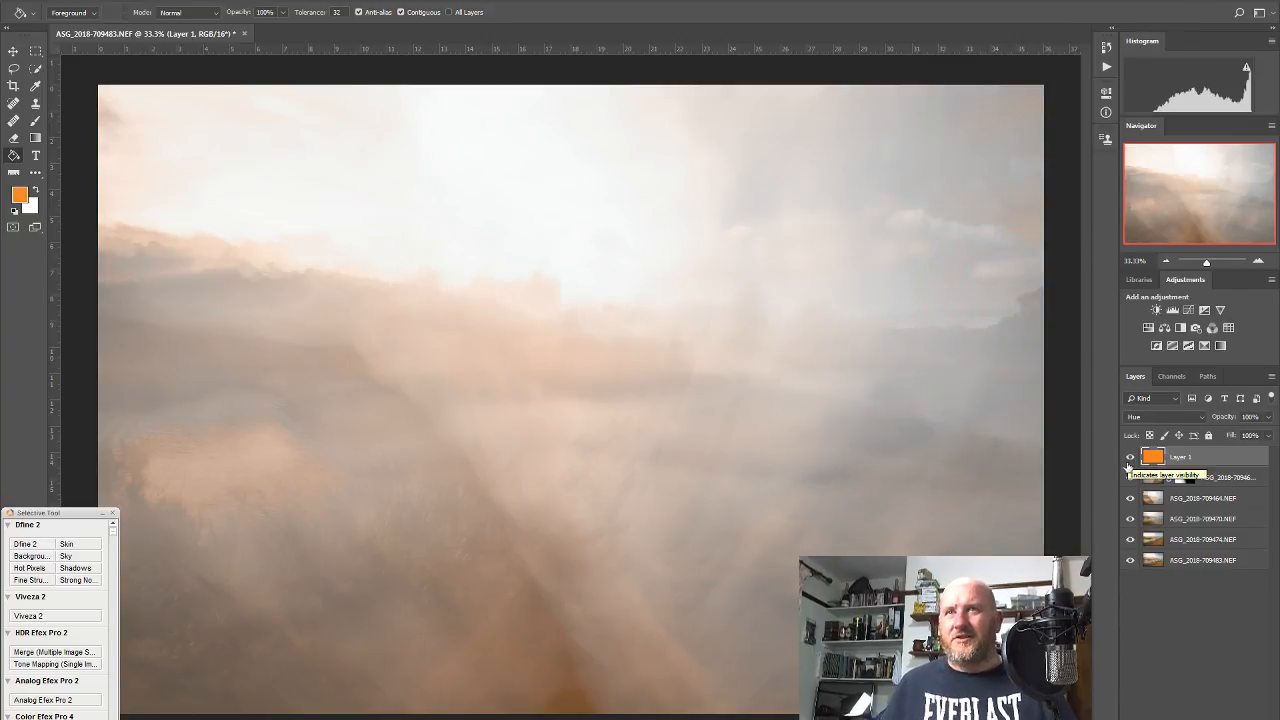
click(1128, 462)
click(1129, 459)
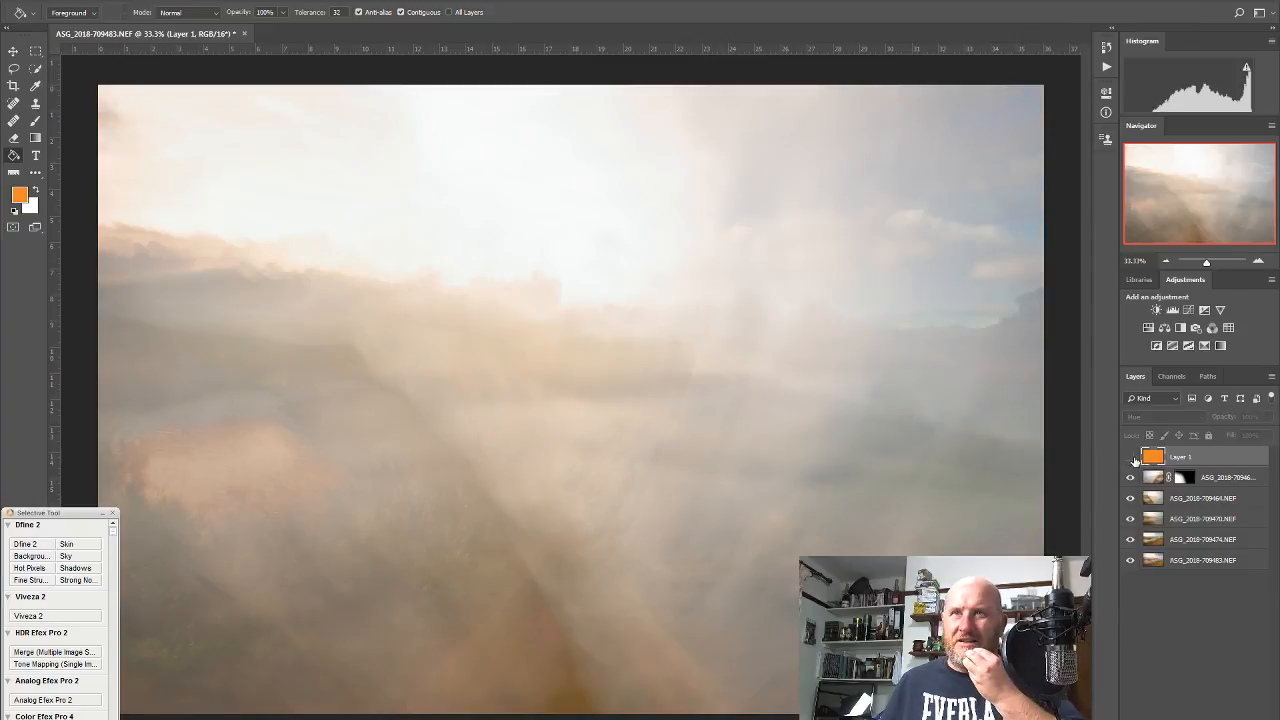
click(1129, 459)
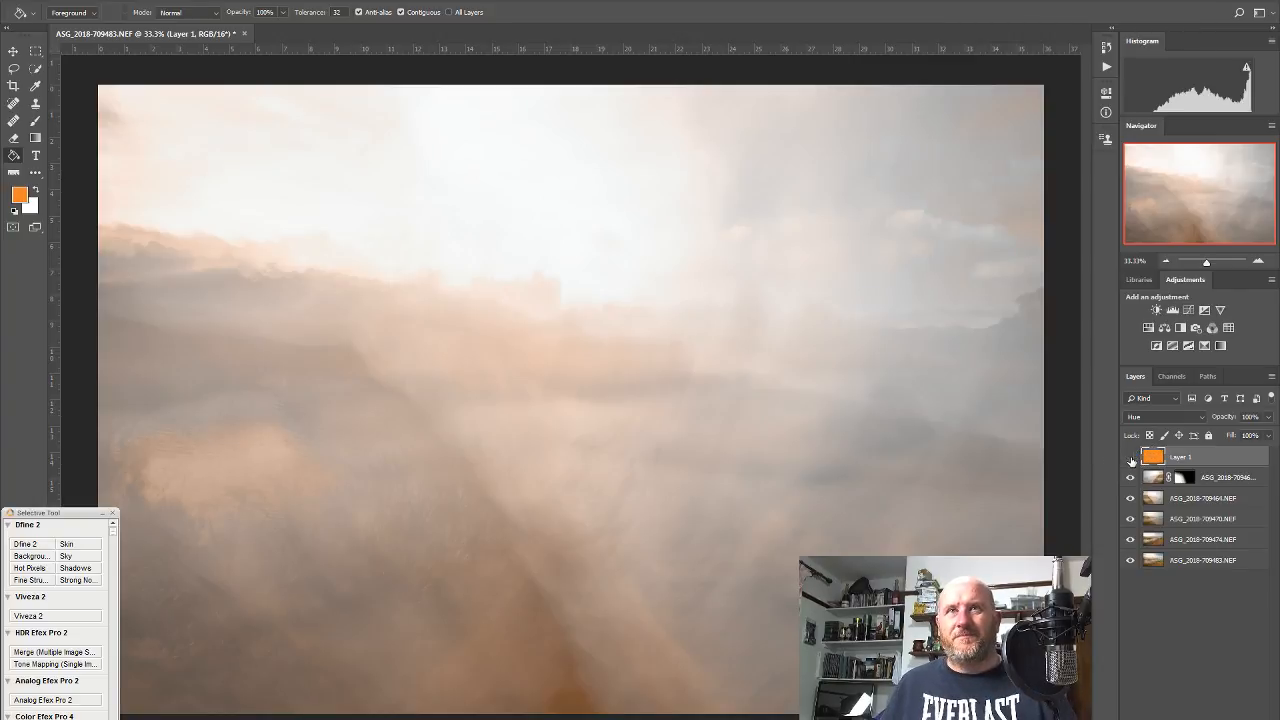
click(1130, 458)
click(1131, 460)
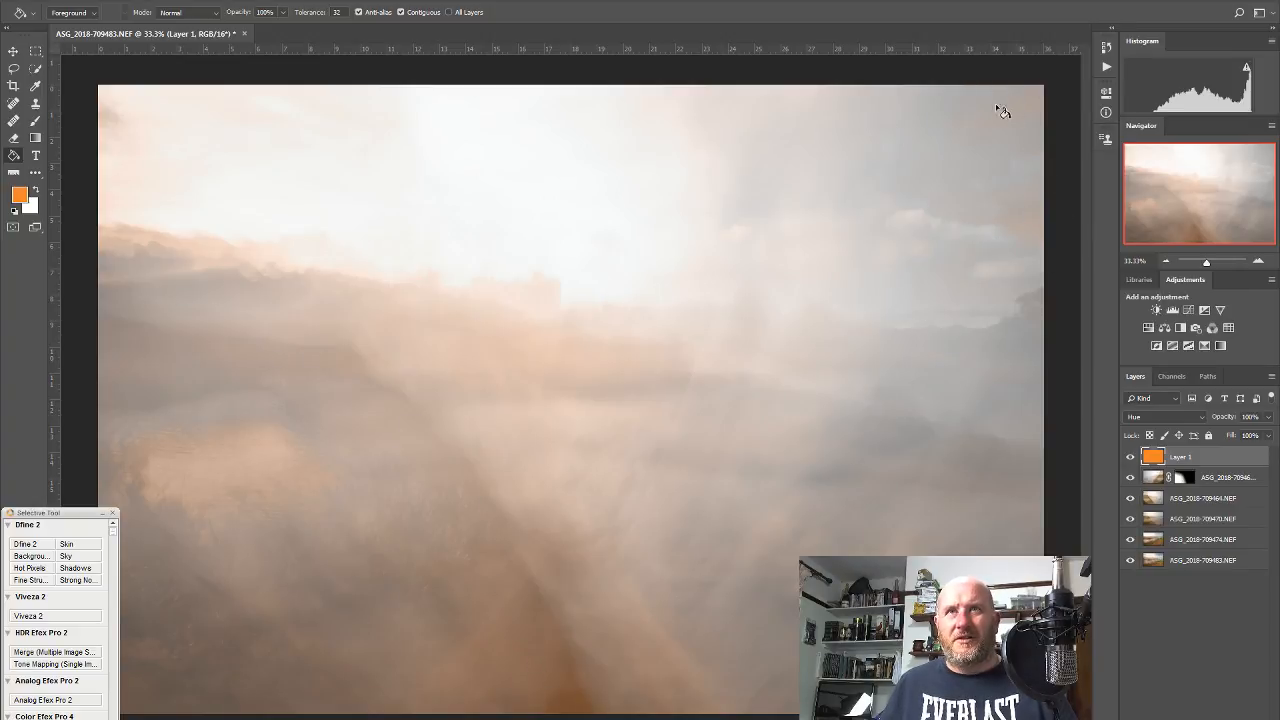
Add a layer mask to the orange layer, erase its effect over the image's right side, and add a Curves adjustment layer
click(1182, 717)
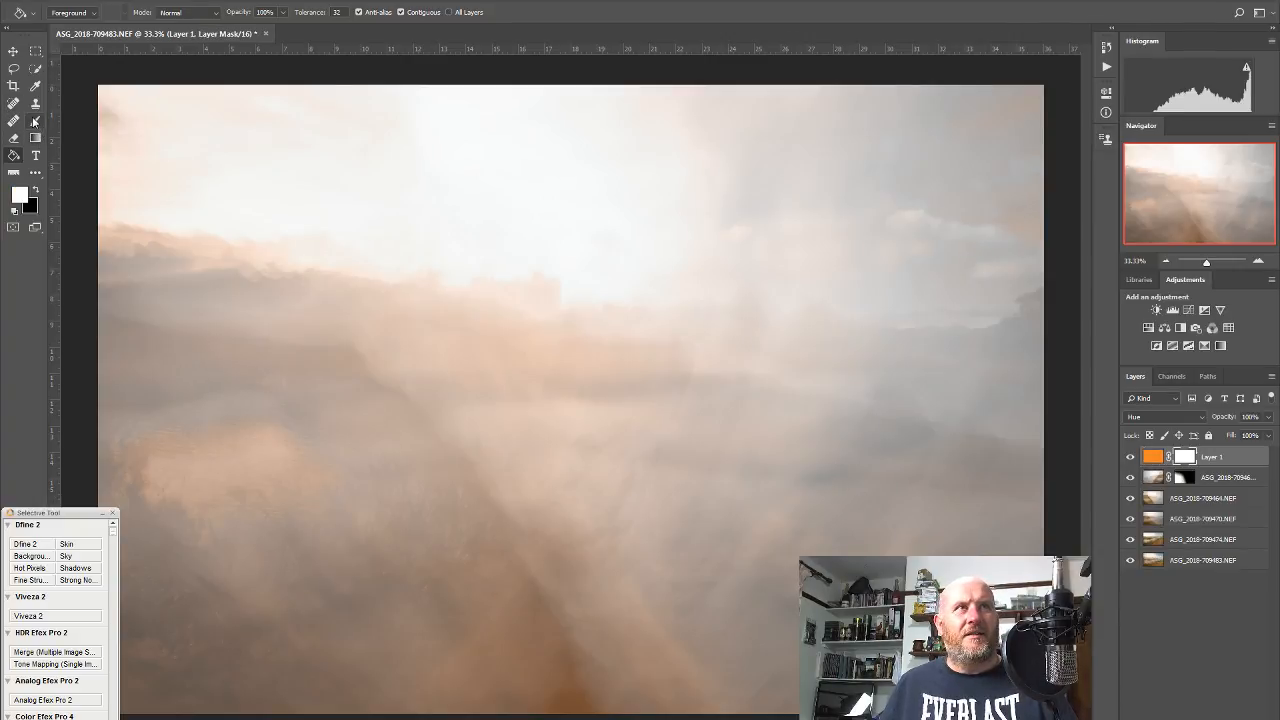
click(14, 138)
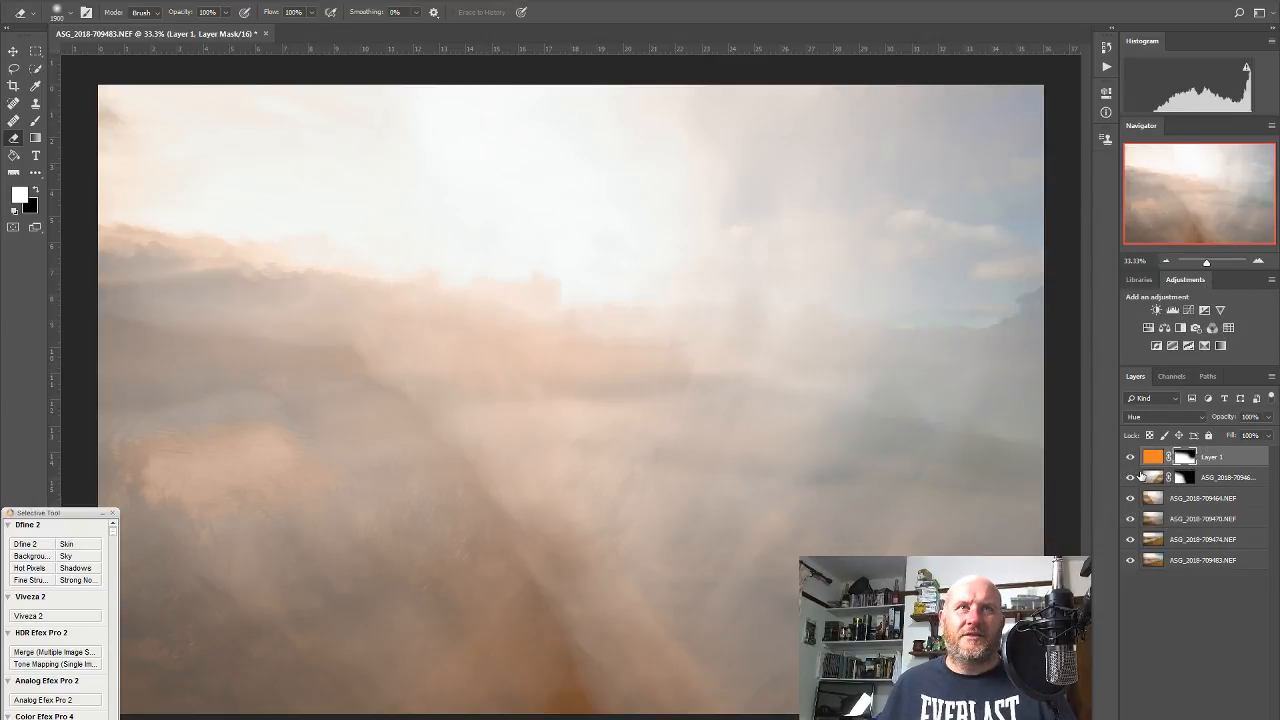
click(1190, 311)
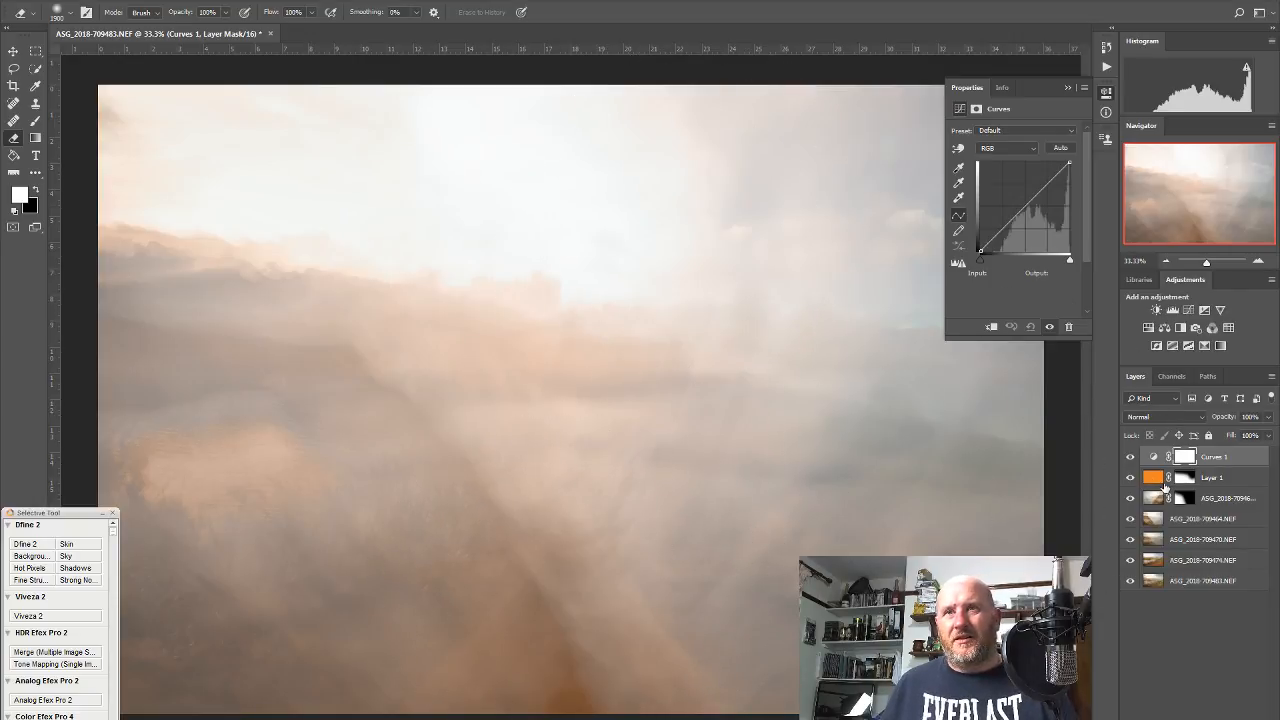
click(1250, 480)
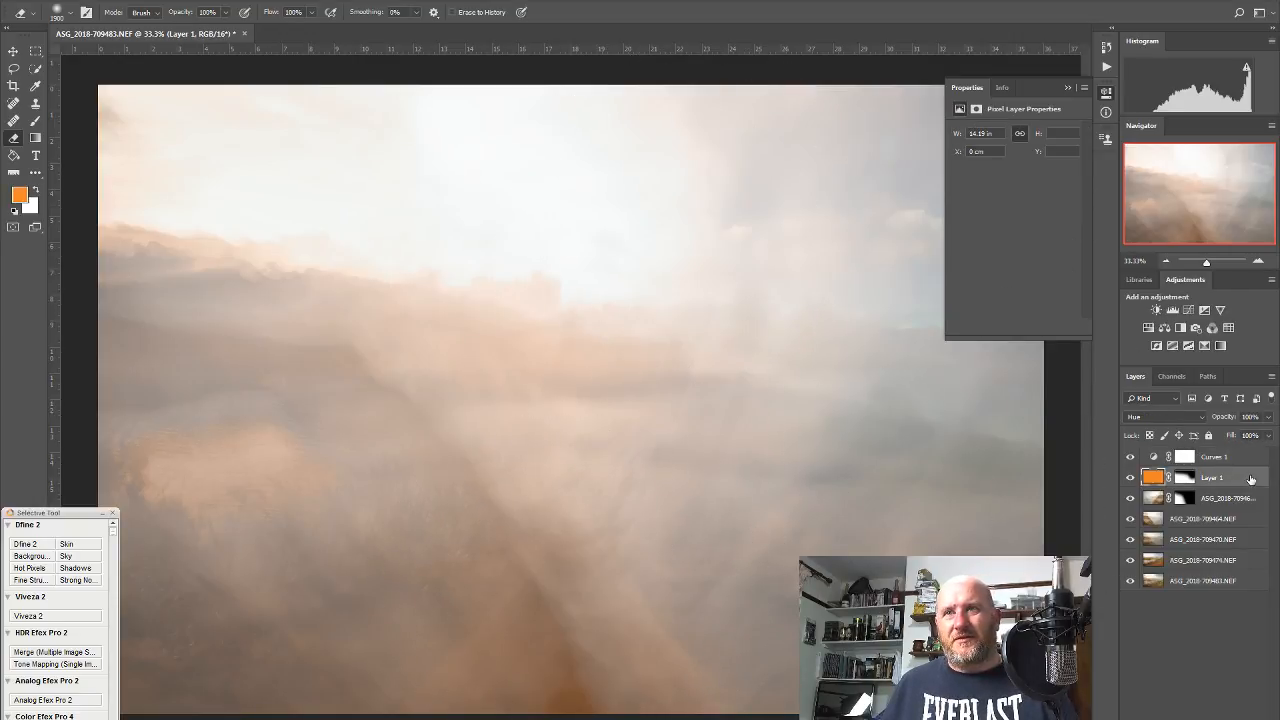
click(1268, 418)
mouse_move(1268, 432)
mouse_down()
mouse_move(1245, 447)
mouse_move(1211, 437)
mouse_move(1273, 441)
mouse_up()
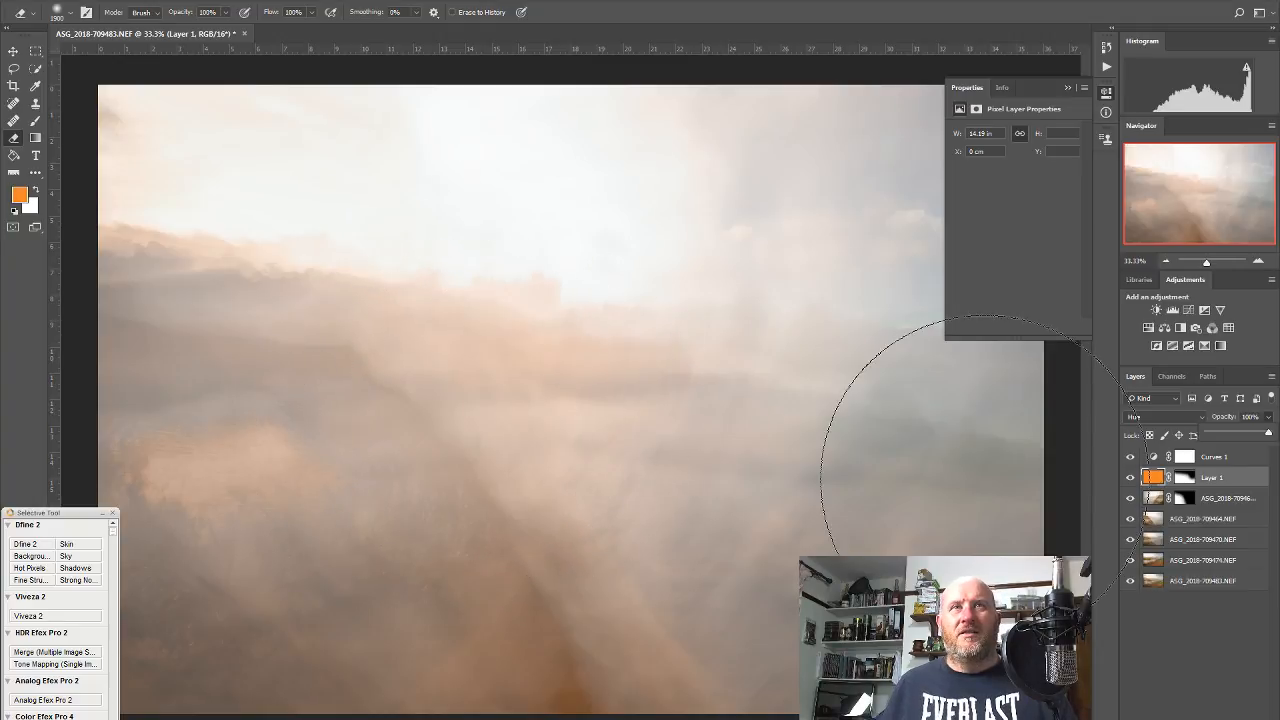
Shape the Blue channel of the Curves adjustment with a point at input 191 and a slightly lowered highlight endpoint
click(1215, 458)
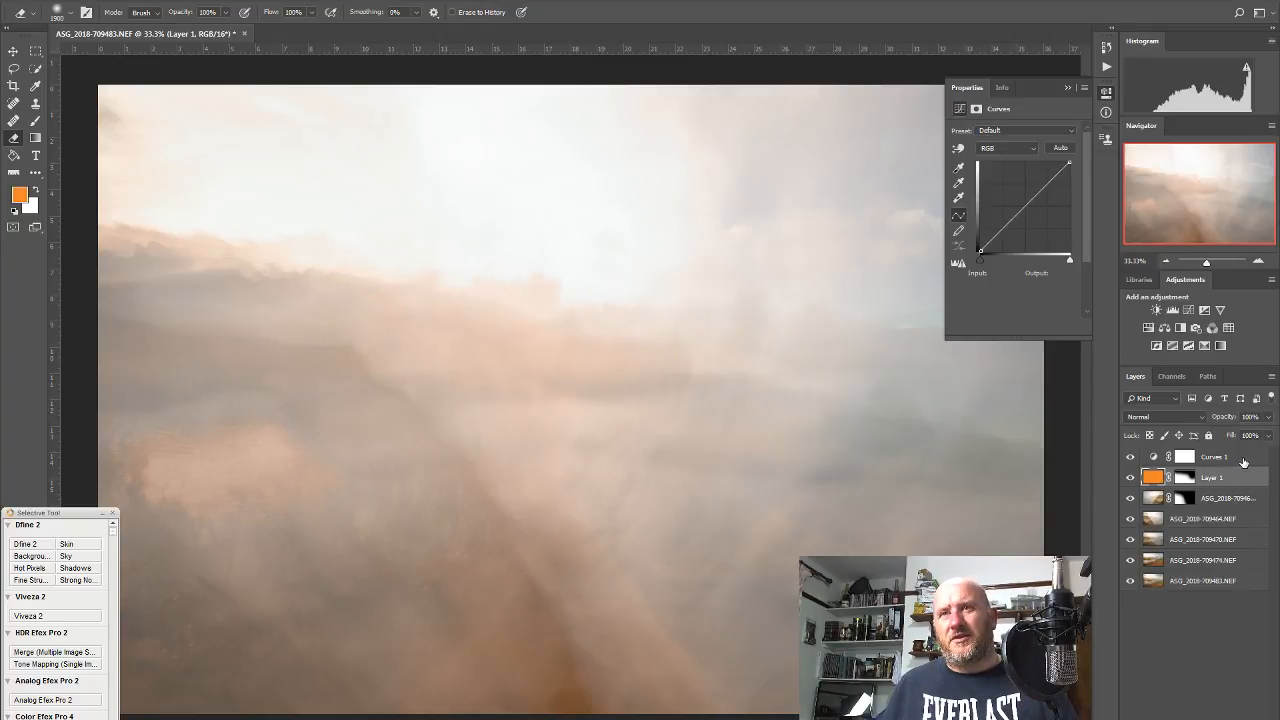
click(1008, 148)
click(1005, 197)
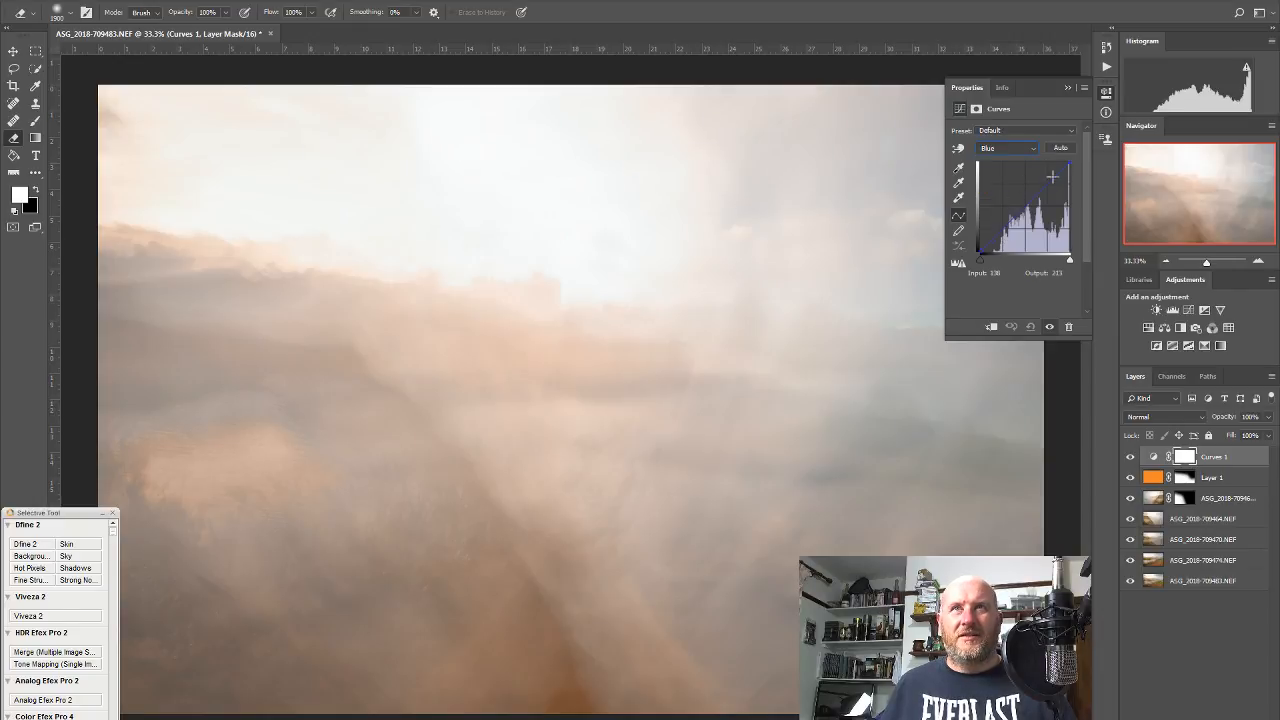
mouse_move(1048, 182)
mouse_down()
mouse_move(1046, 168)
mouse_move(1049, 185)
mouse_up()
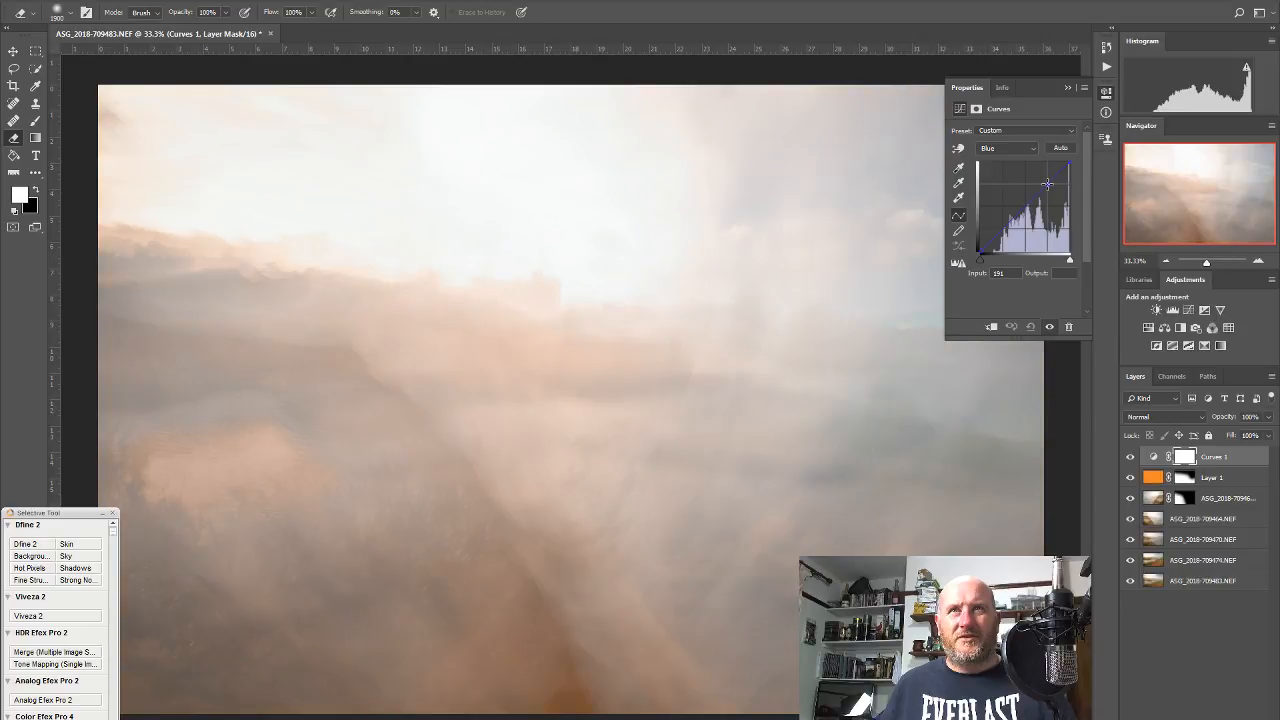
click(1069, 163)
drag(1069, 163, 1071, 171)
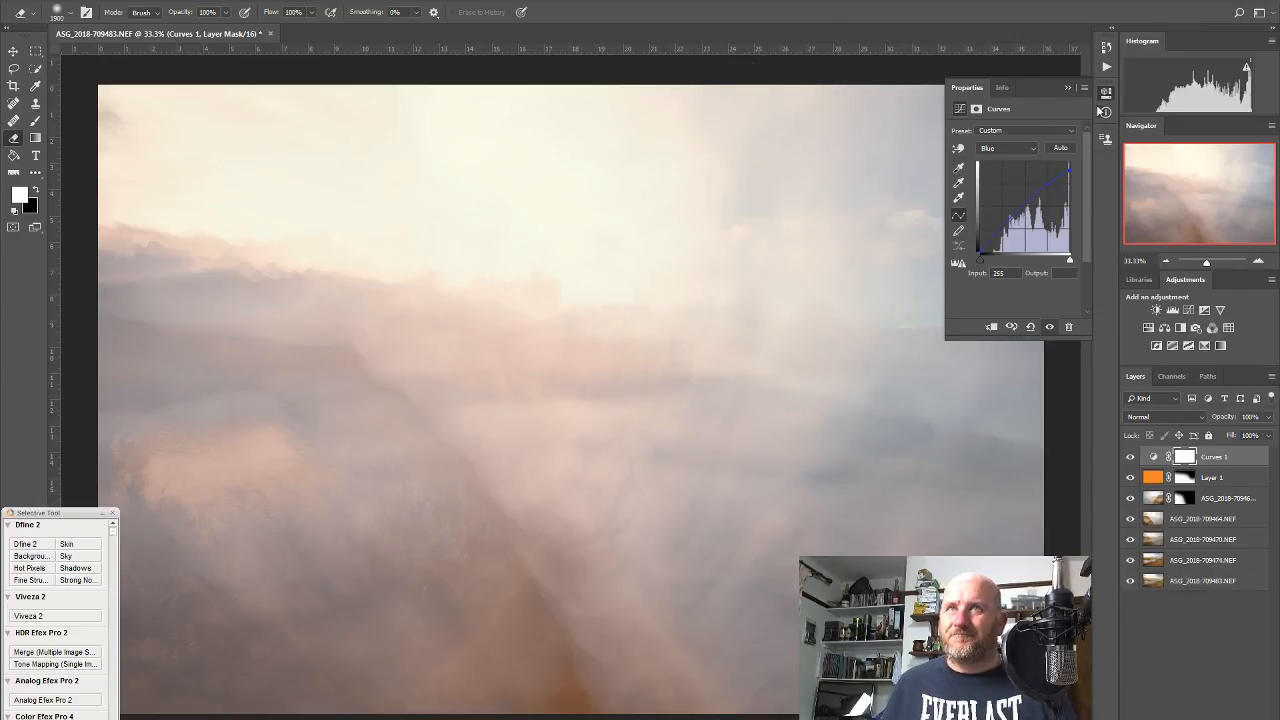
drag(1073, 170, 1079, 166)
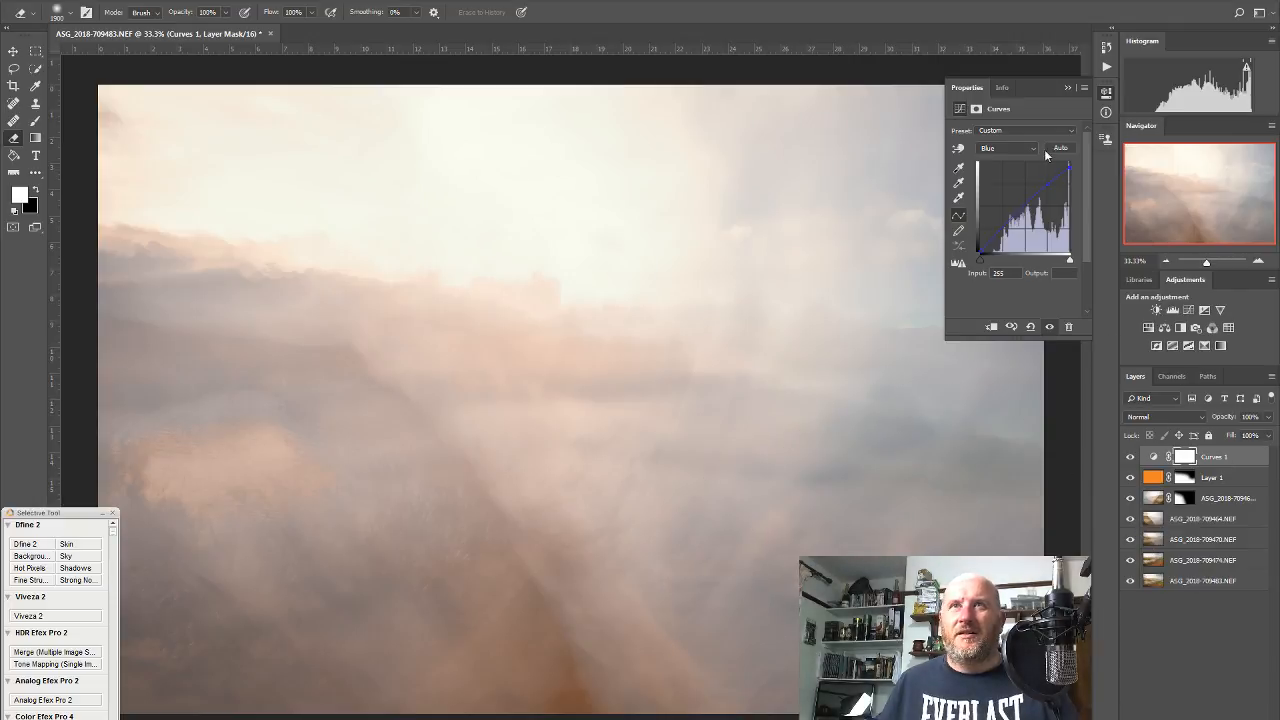
Add a second Curves adjustment with an S-shaped RGB curve and mask its upper part with a white-to-black gradient
click(1188, 310)
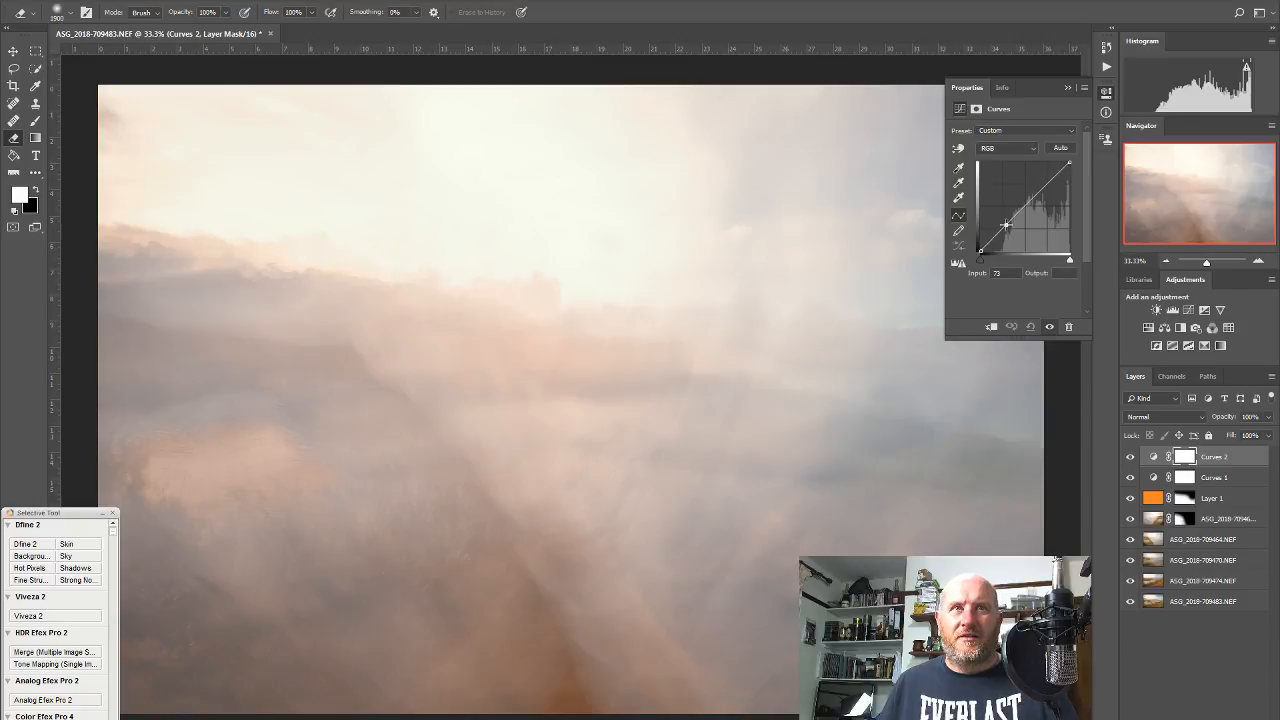
drag(1008, 224, 1038, 186)
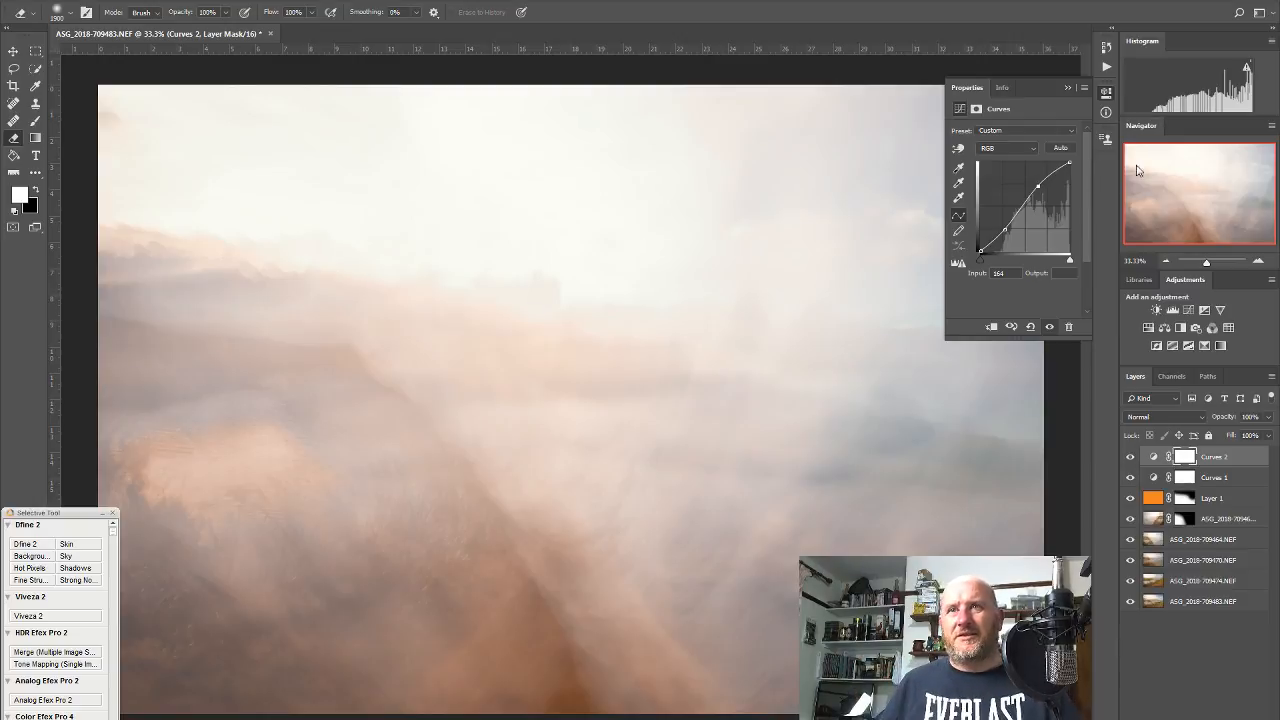
click(35, 138)
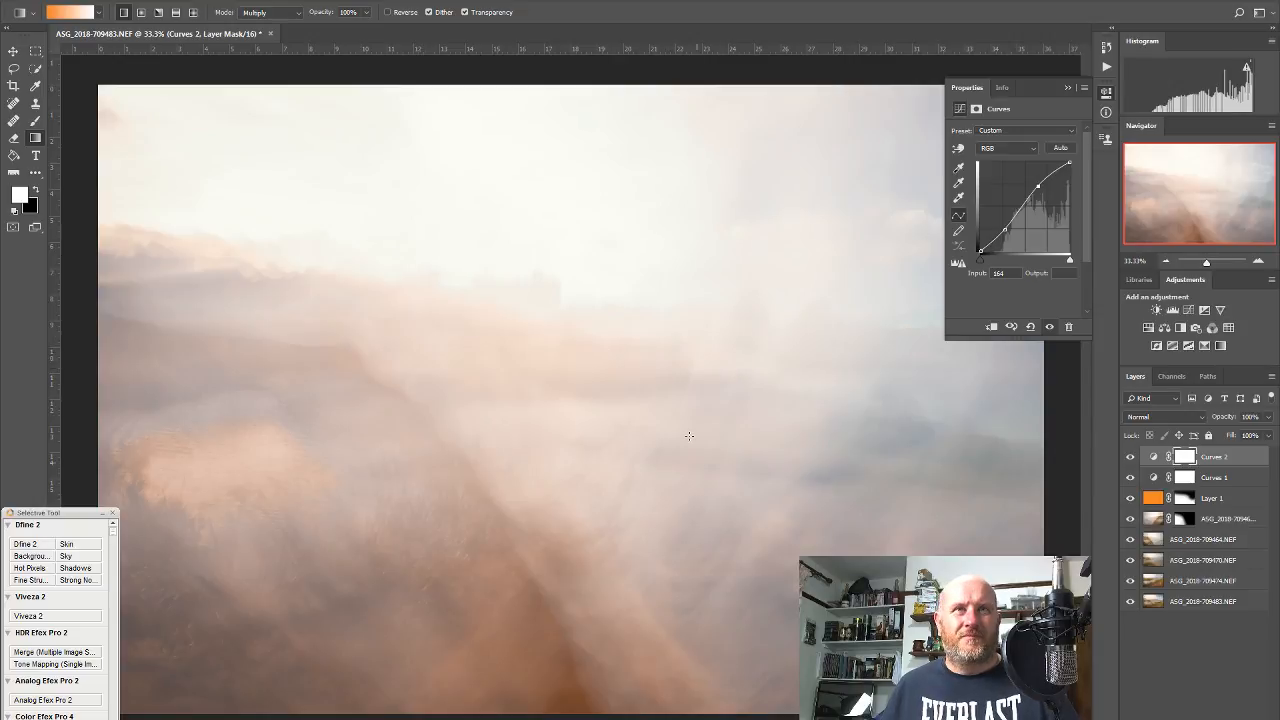
drag(508, 543, 525, 280)
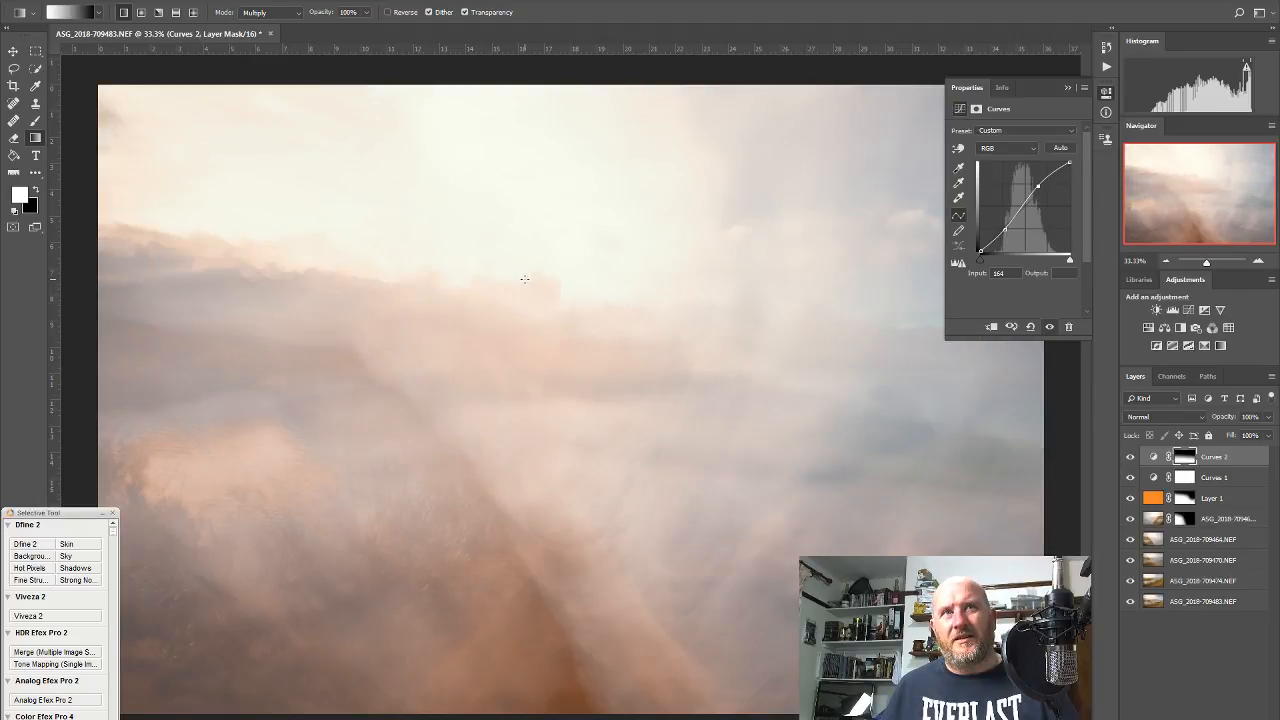
click(1131, 457)
click(1131, 457)
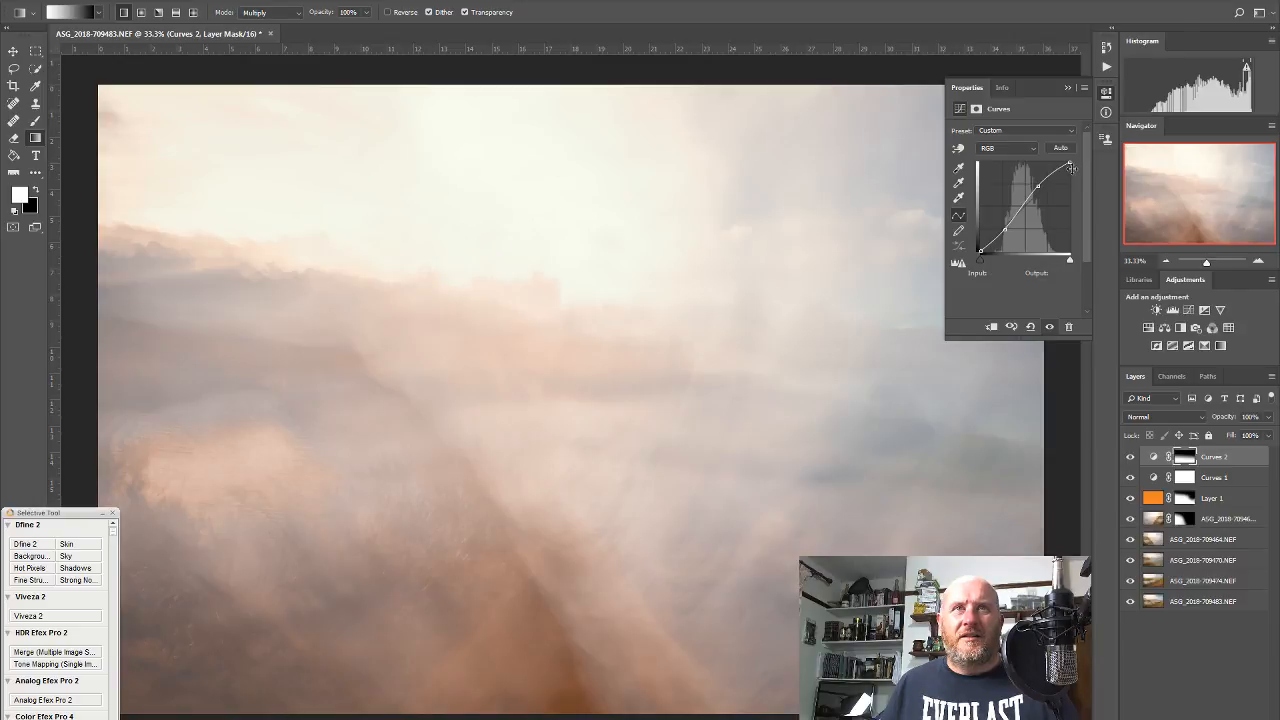
click(1068, 163)
mouse_move(1069, 163)
mouse_down()
mouse_move(1075, 174)
mouse_move(1082, 149)
mouse_up()
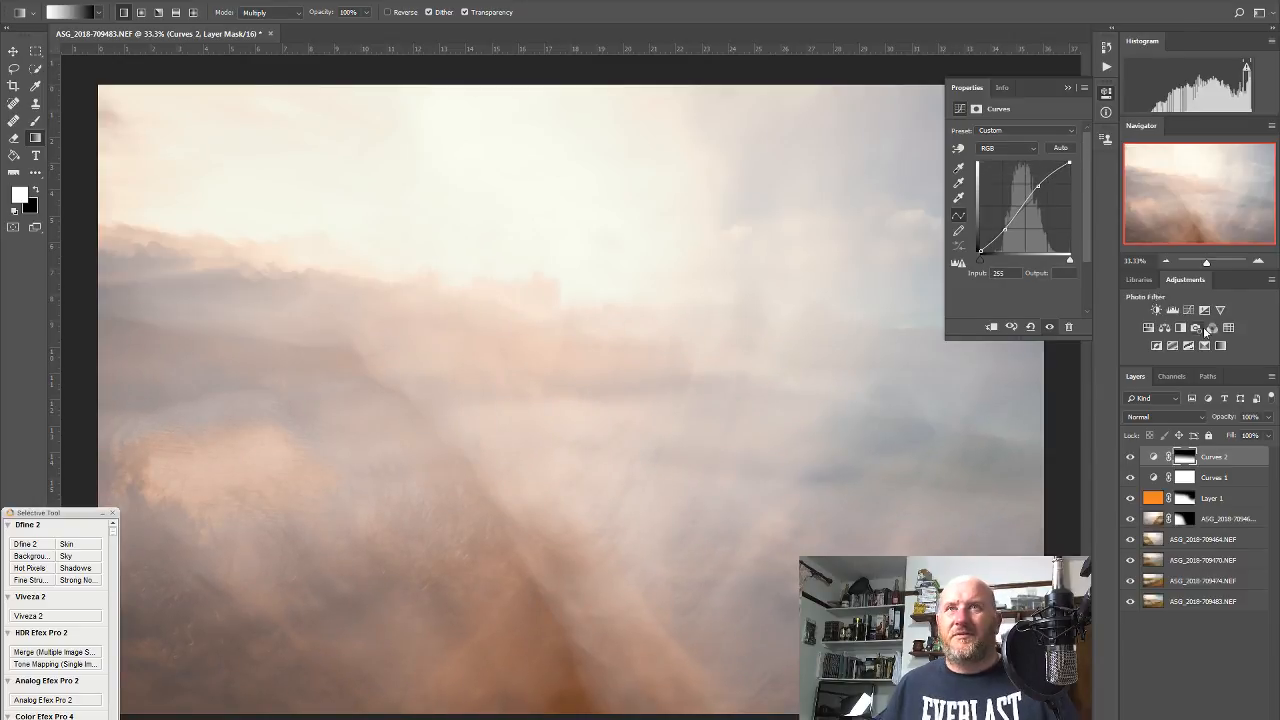
Launch Analog Efex Pro 2 on the blended image and apply the imported Ridge Trees preset
click(1106, 92)
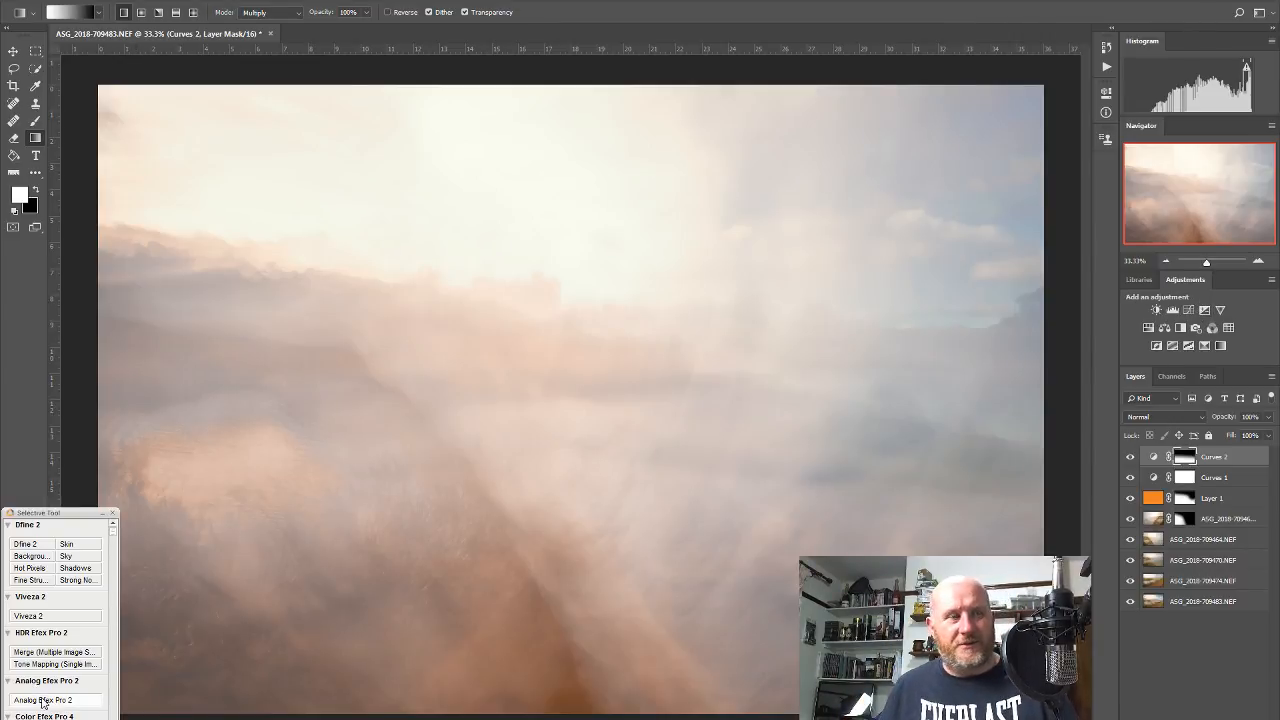
click(42, 703)
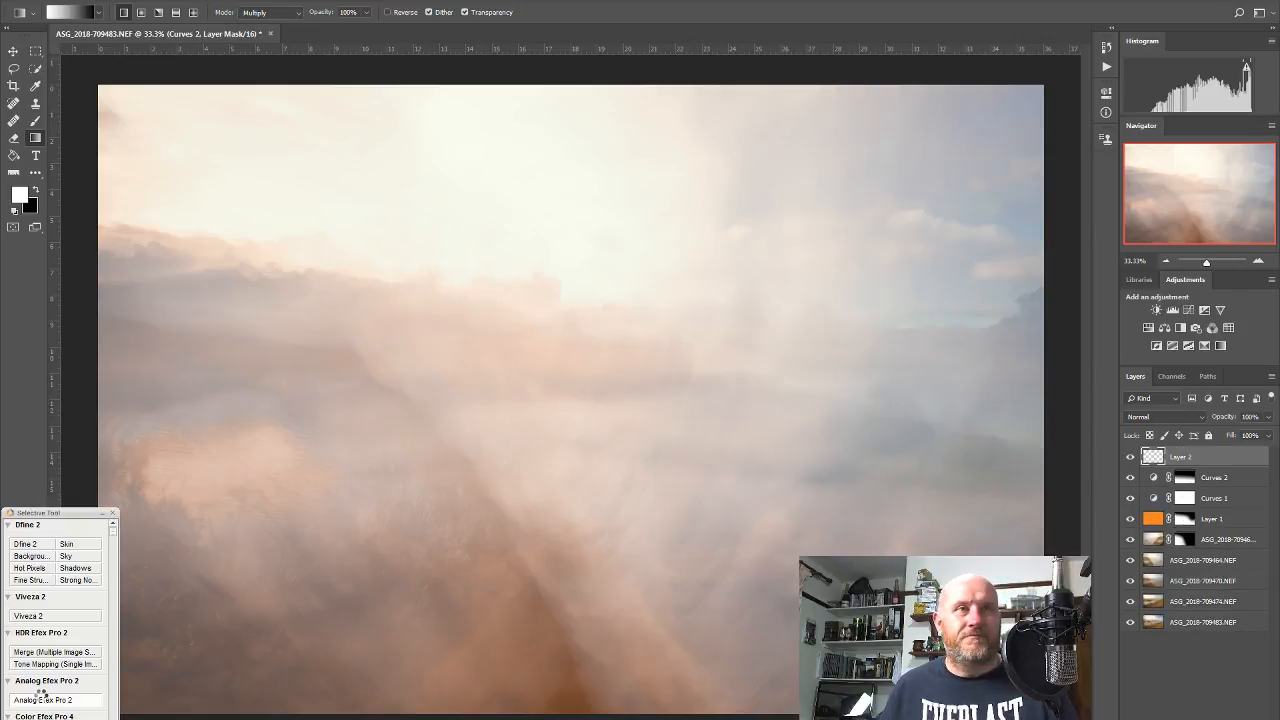
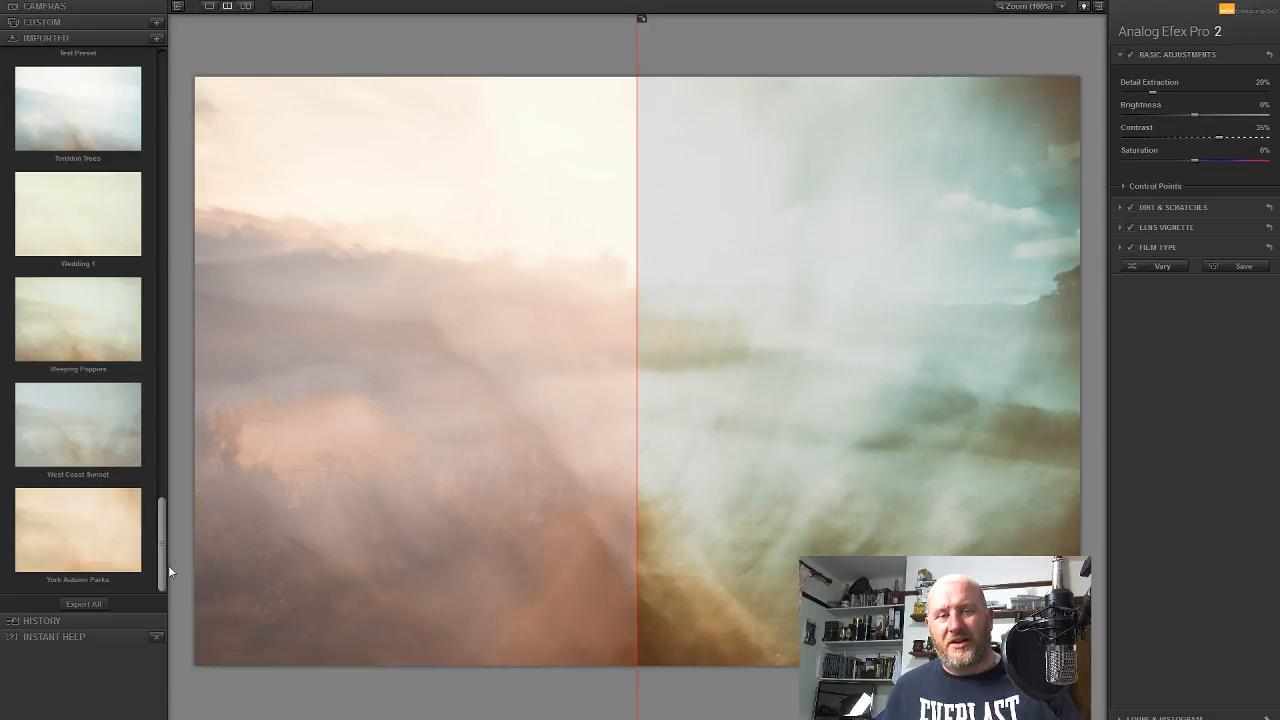
drag(164, 547, 164, 538)
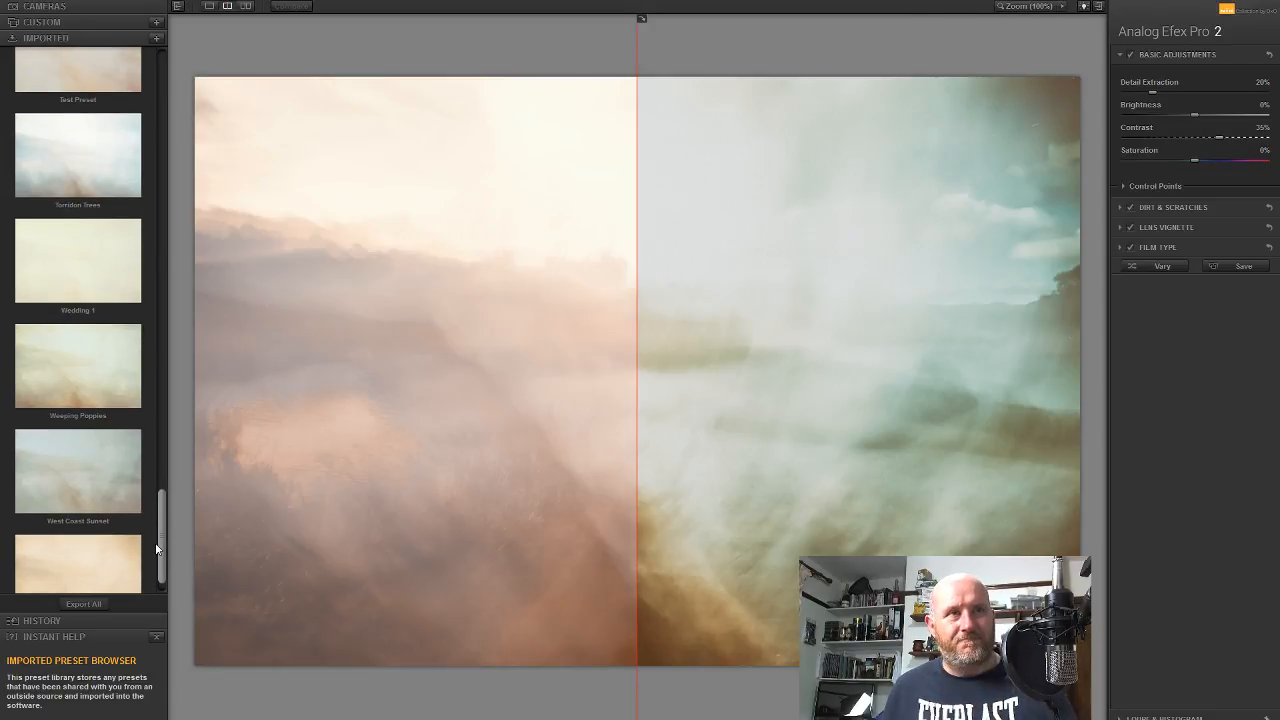
drag(163, 544, 163, 529)
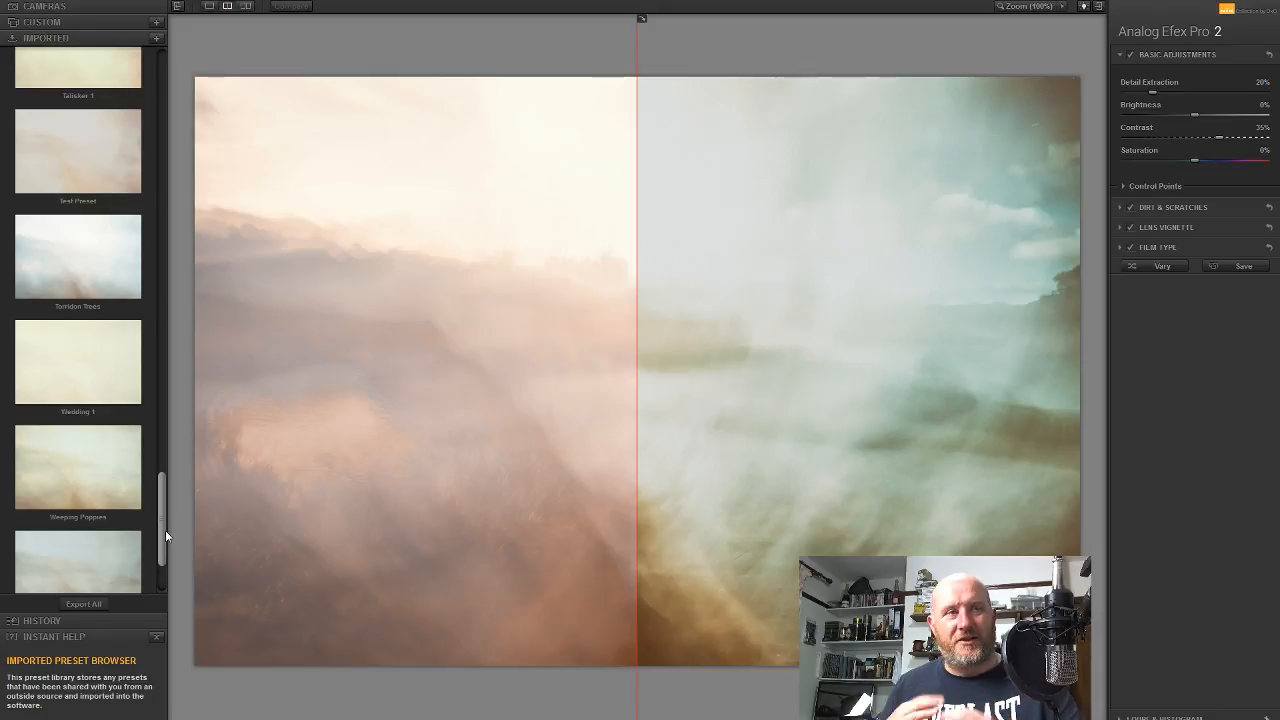
drag(164, 530, 177, 404)
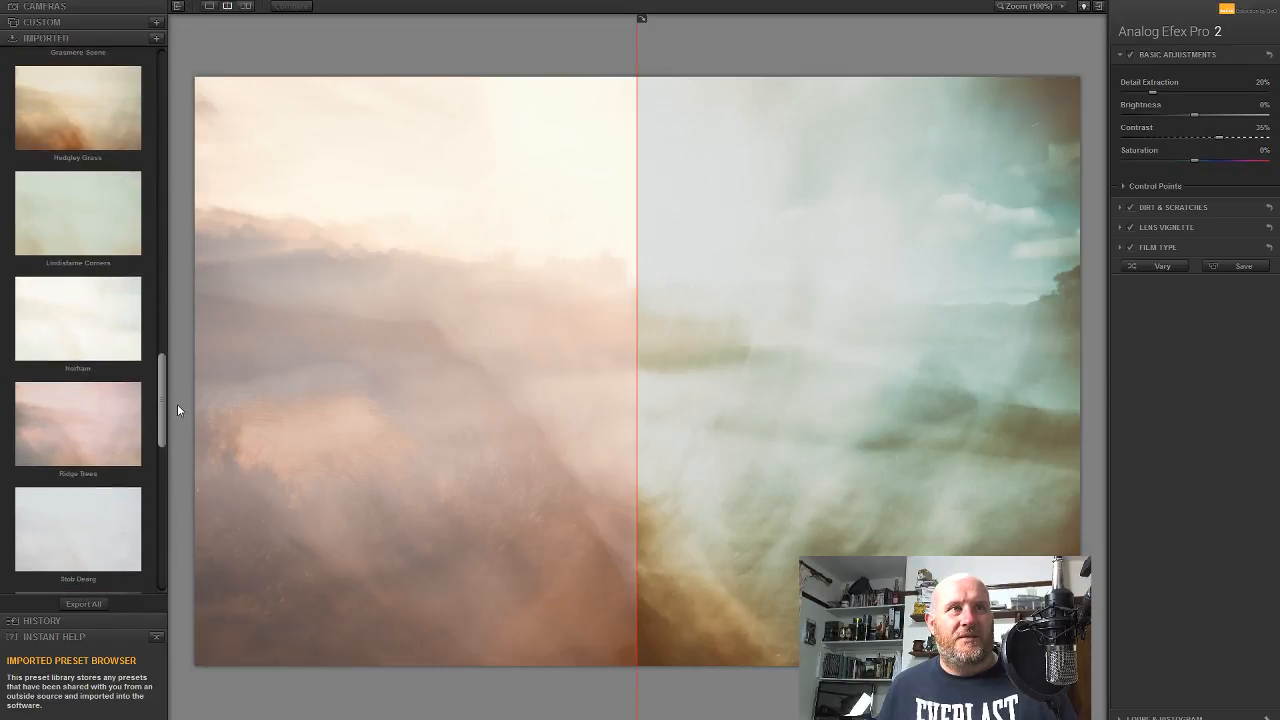
click(90, 422)
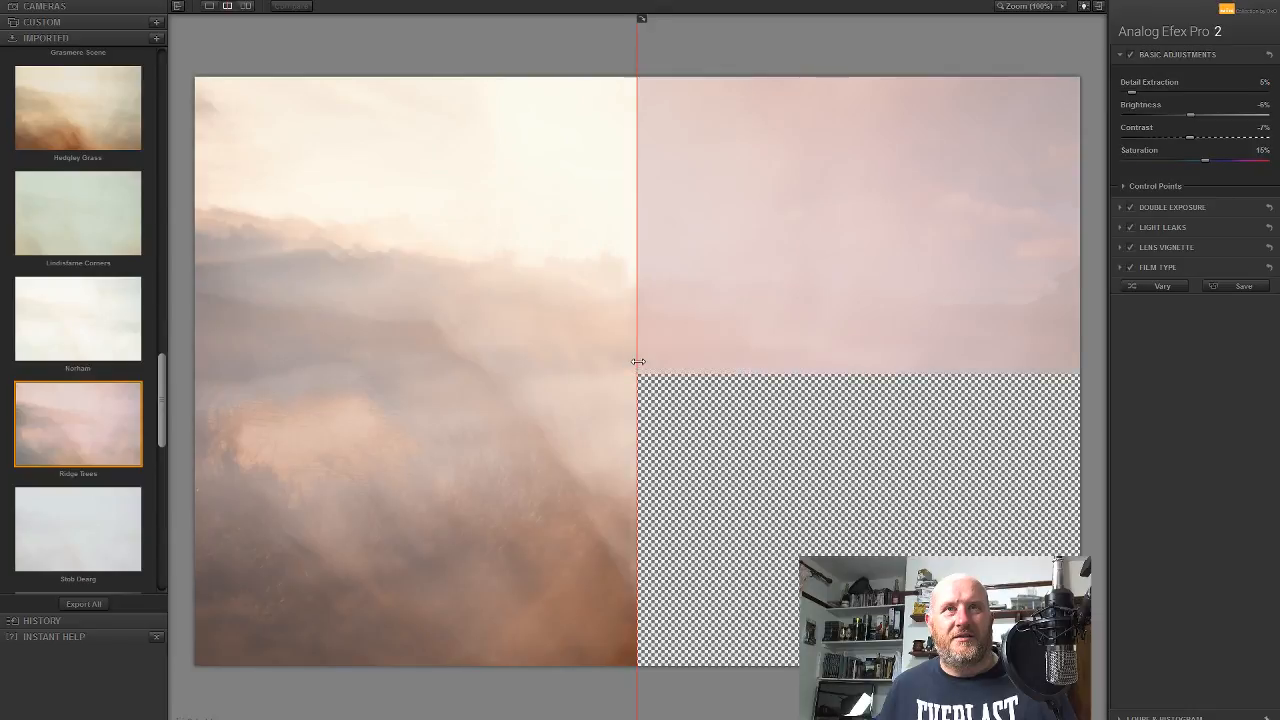
Preview the Ridge Trees look across the whole image, replace it with the imported Evening Fields preset and compare it with the original
drag(634, 360, 172, 322)
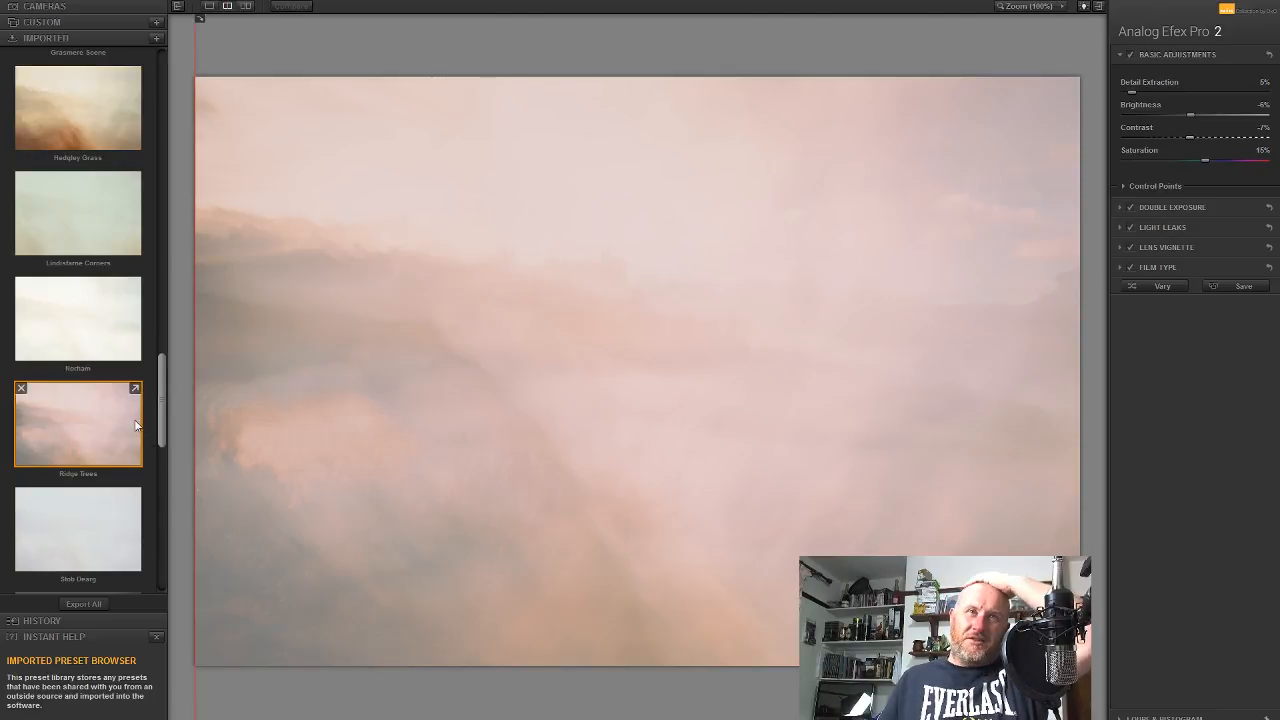
scroll(163, 370, up, 3)
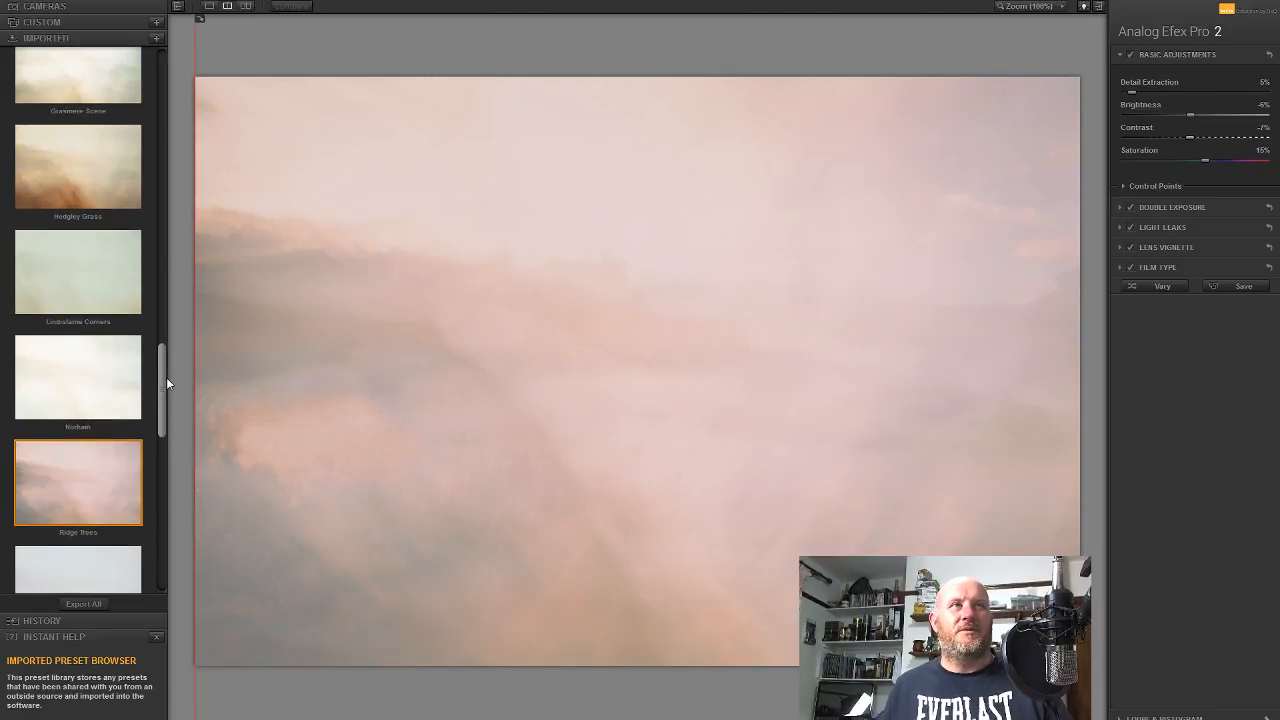
drag(164, 360, 174, 295)
click(77, 245)
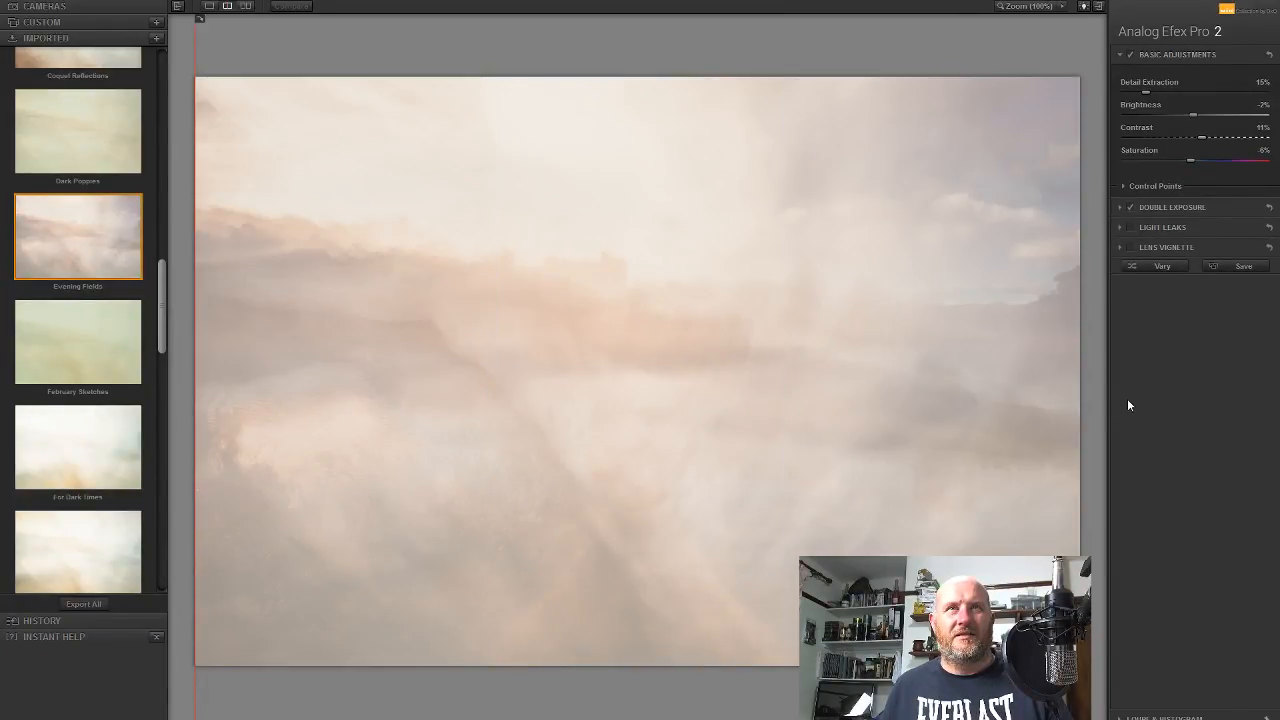
drag(195, 49, 521, 101)
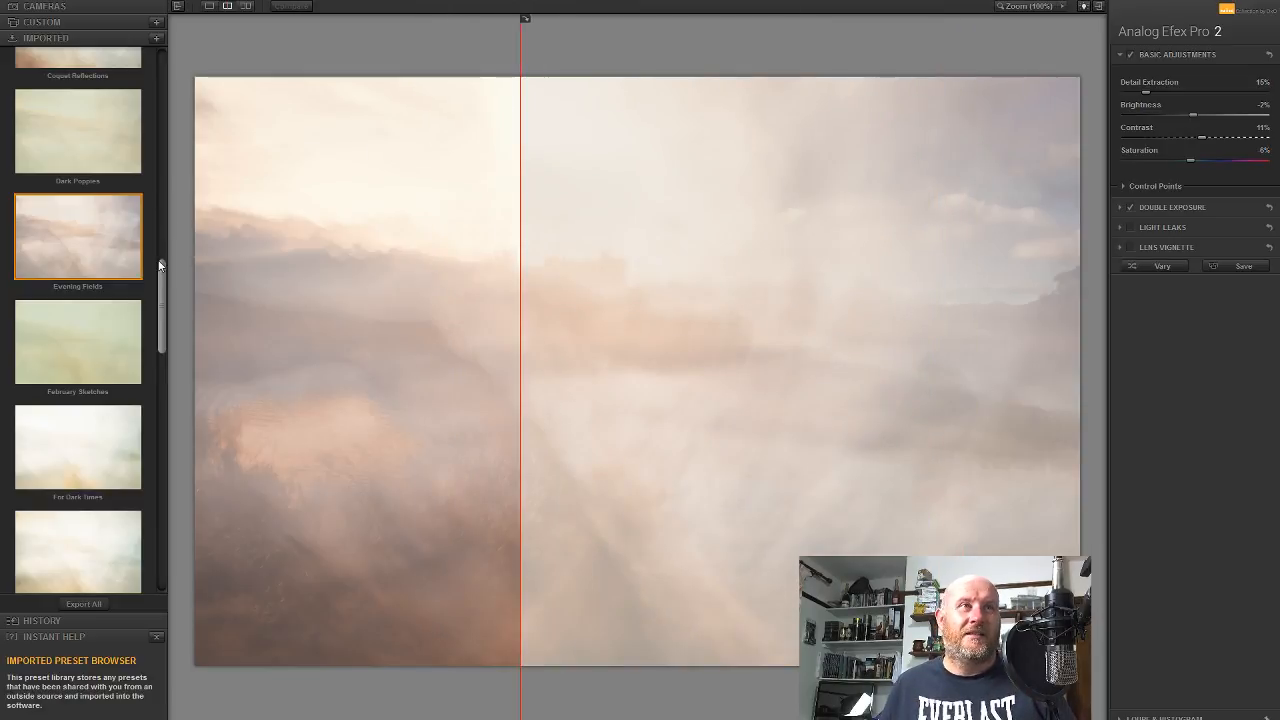
Try the imported Bamburgh Ponds preset over the full image, followed by the Autumn Fall preset
drag(165, 277, 172, 237)
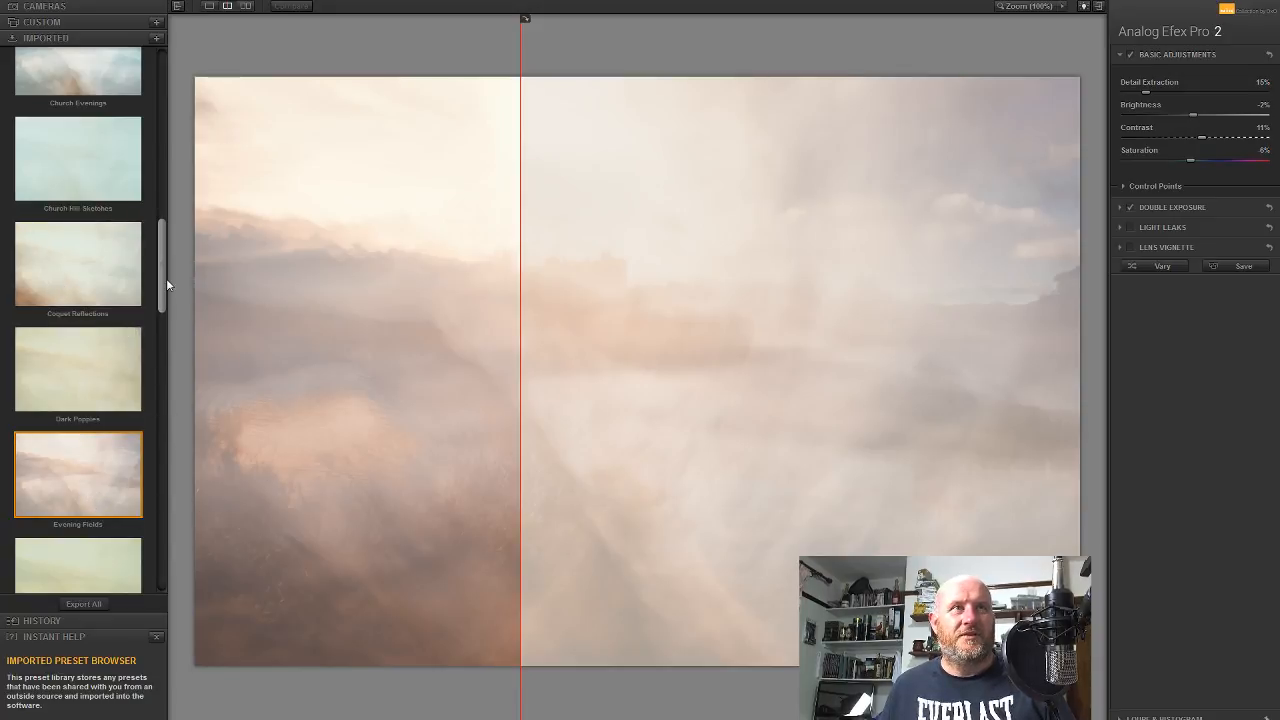
drag(166, 278, 165, 222)
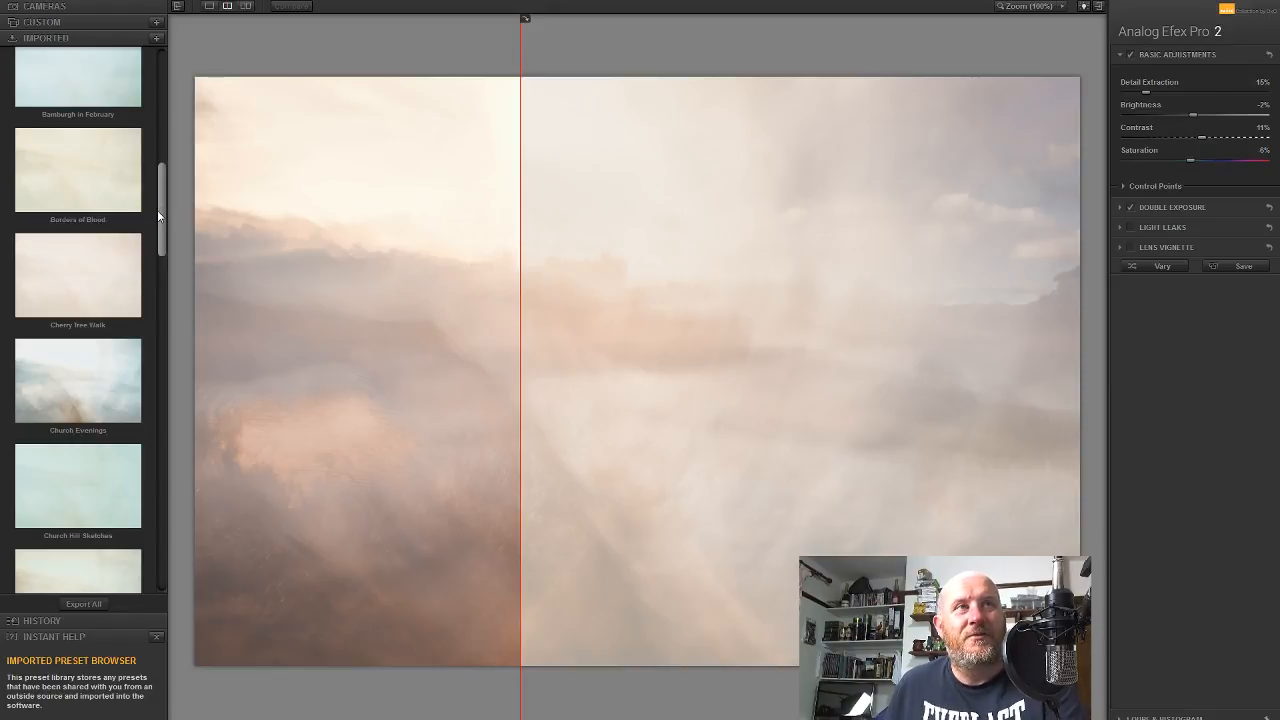
drag(162, 215, 167, 168)
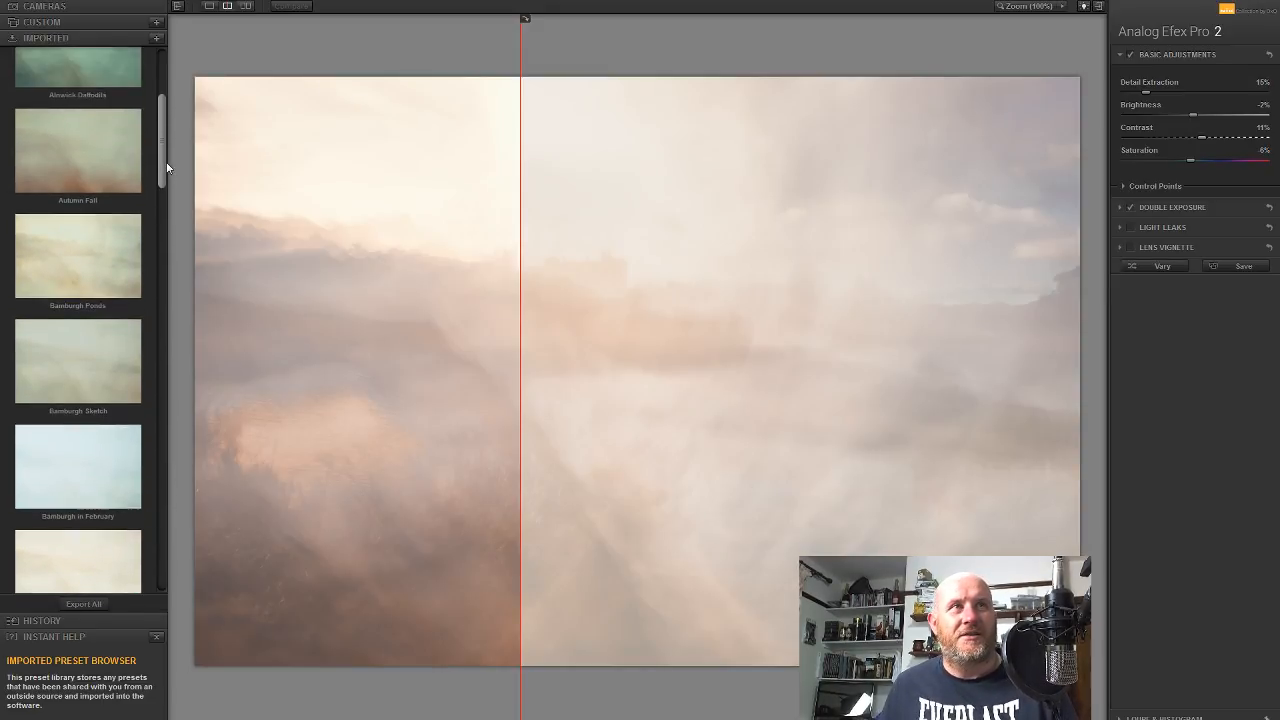
click(77, 280)
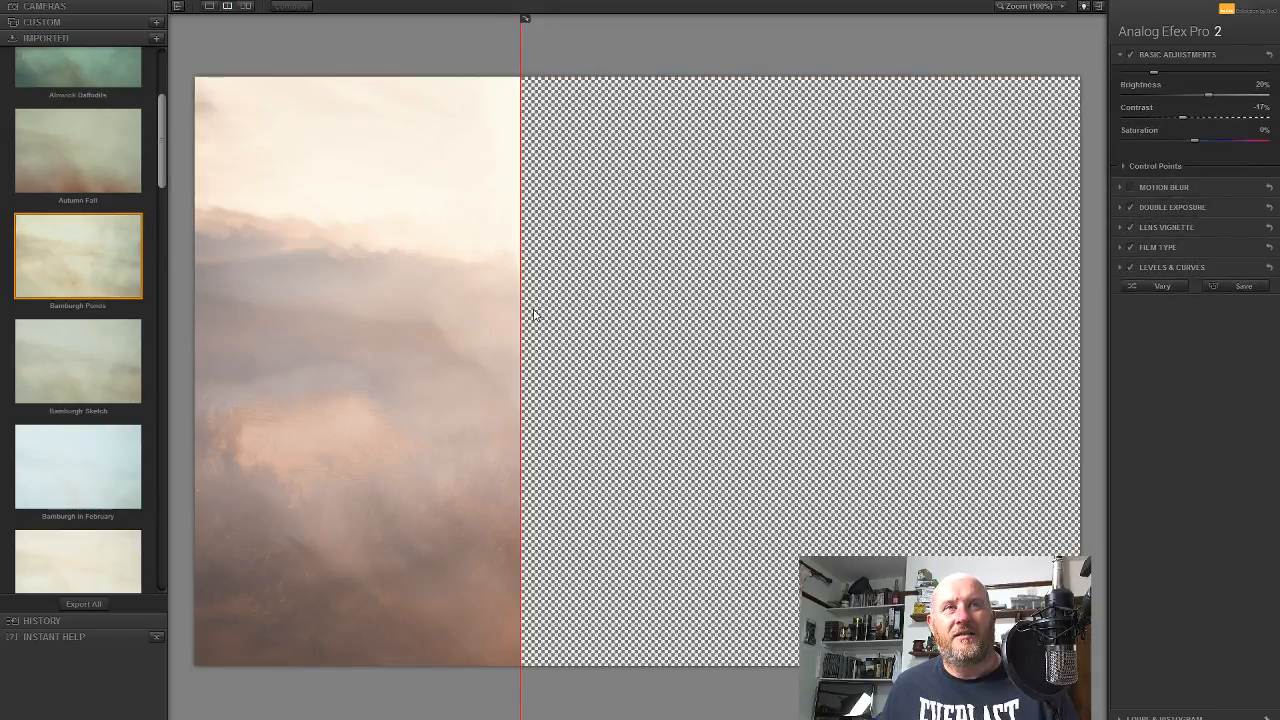
drag(525, 307, 80, 247)
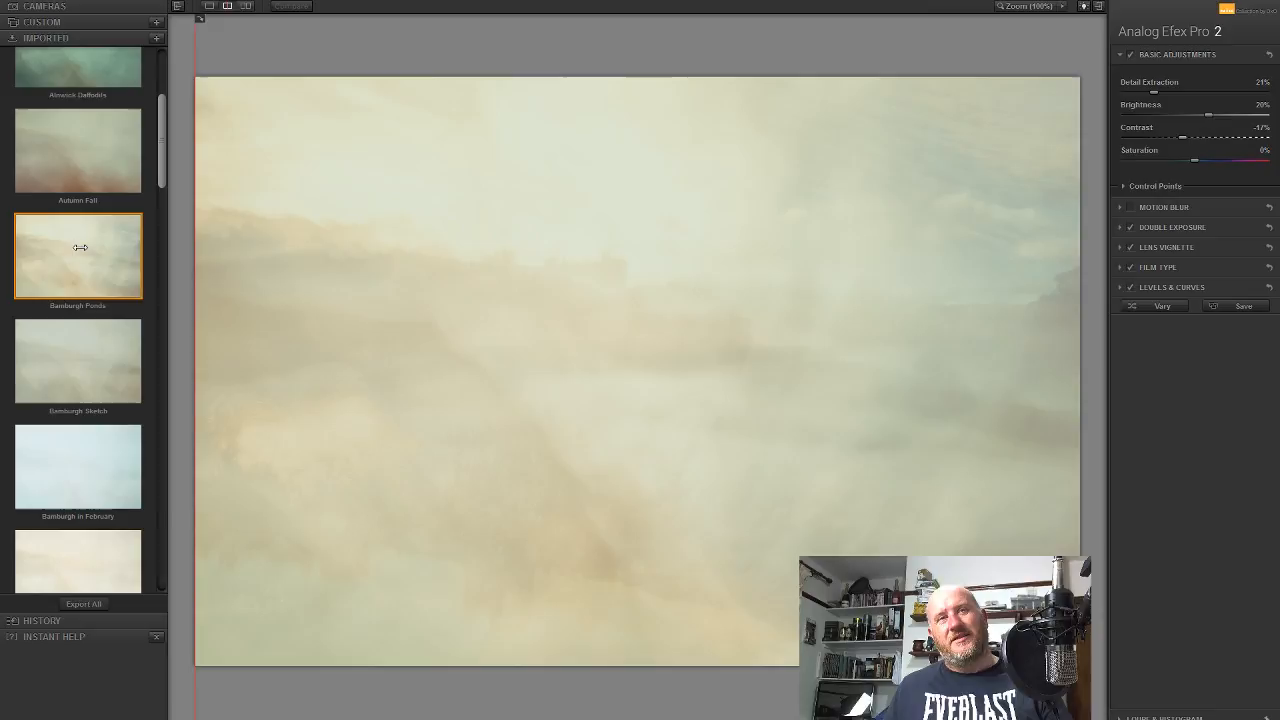
click(114, 152)
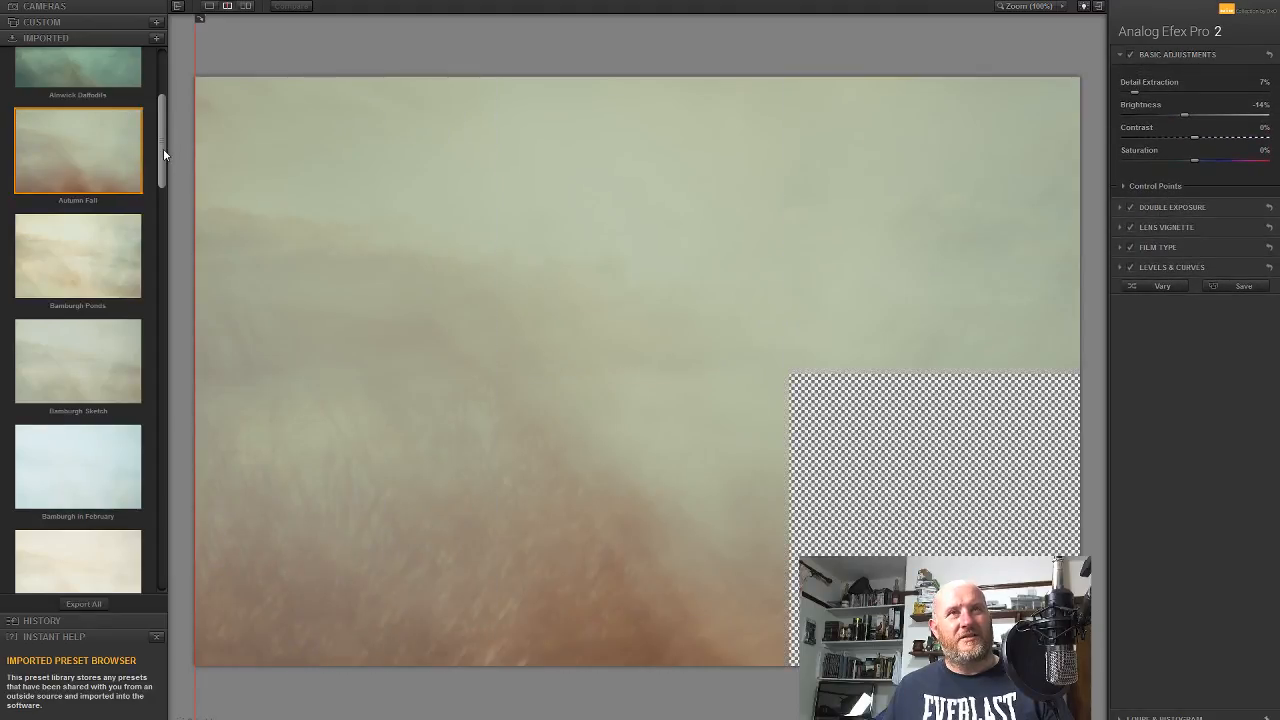
Try the imported Coquet Reflections, Church Evenings and Dark Poppies presets in turn
drag(163, 148, 149, 243)
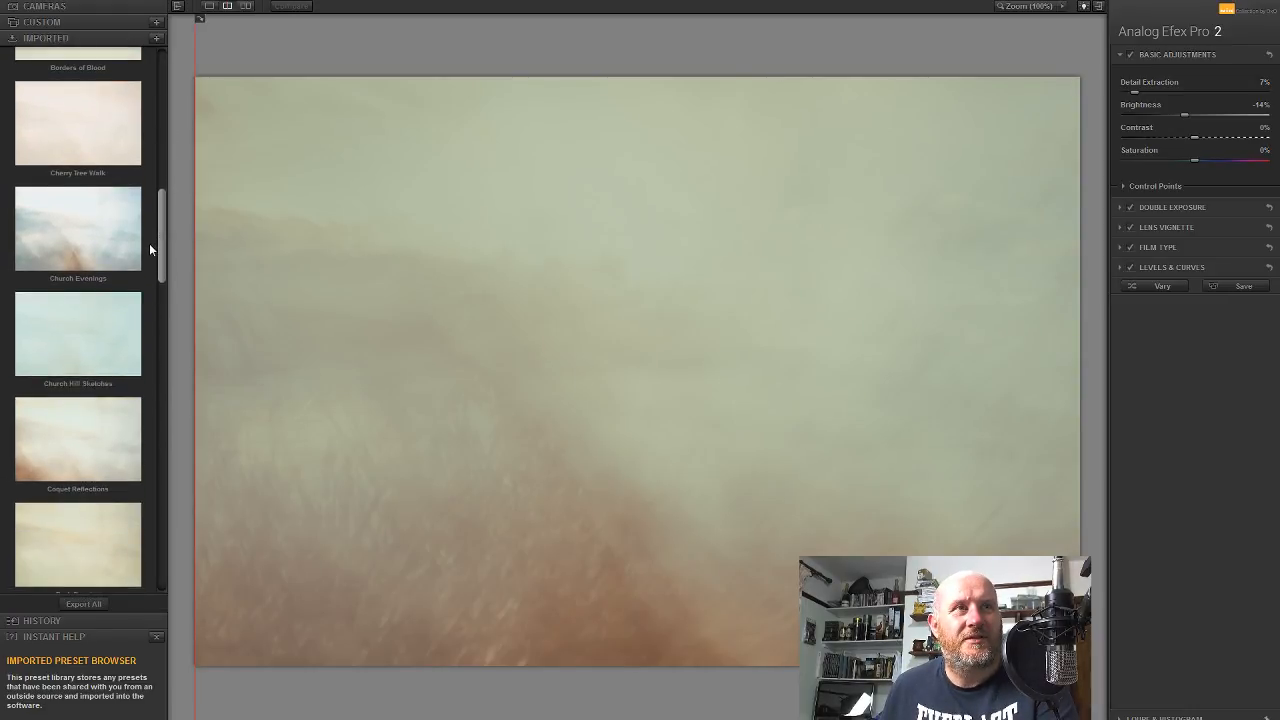
click(71, 447)
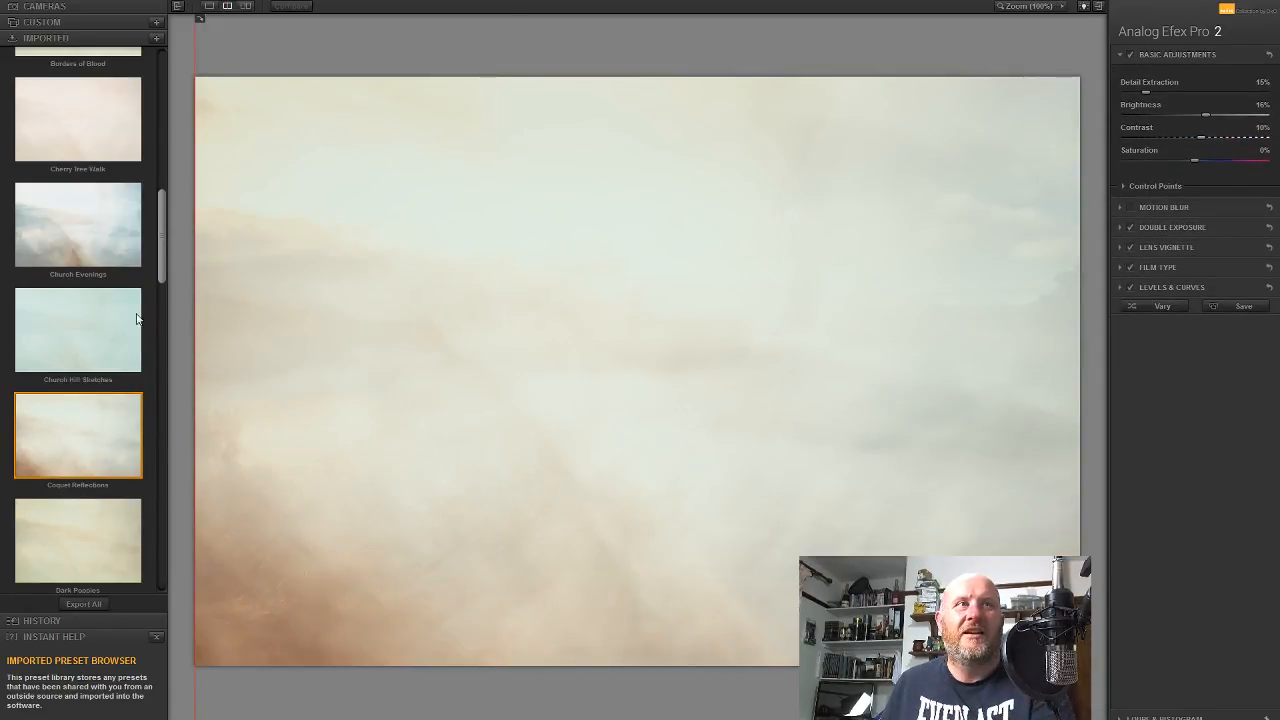
click(98, 249)
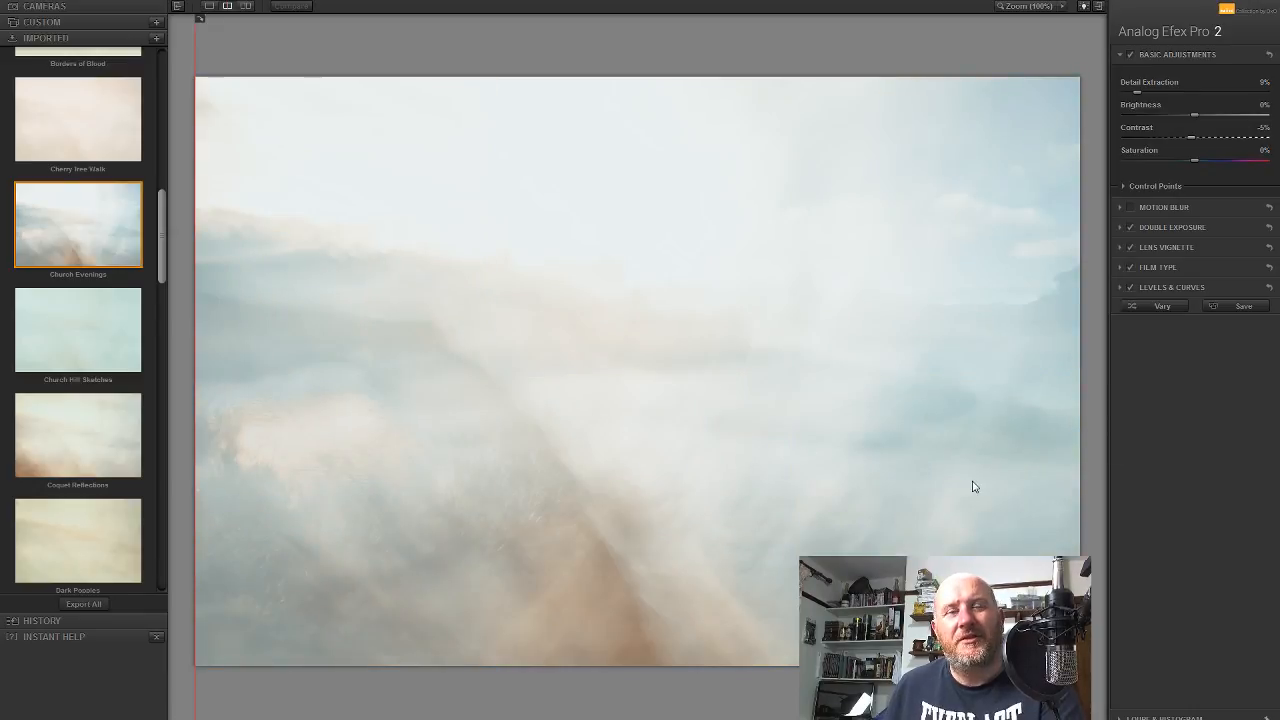
drag(163, 256, 162, 302)
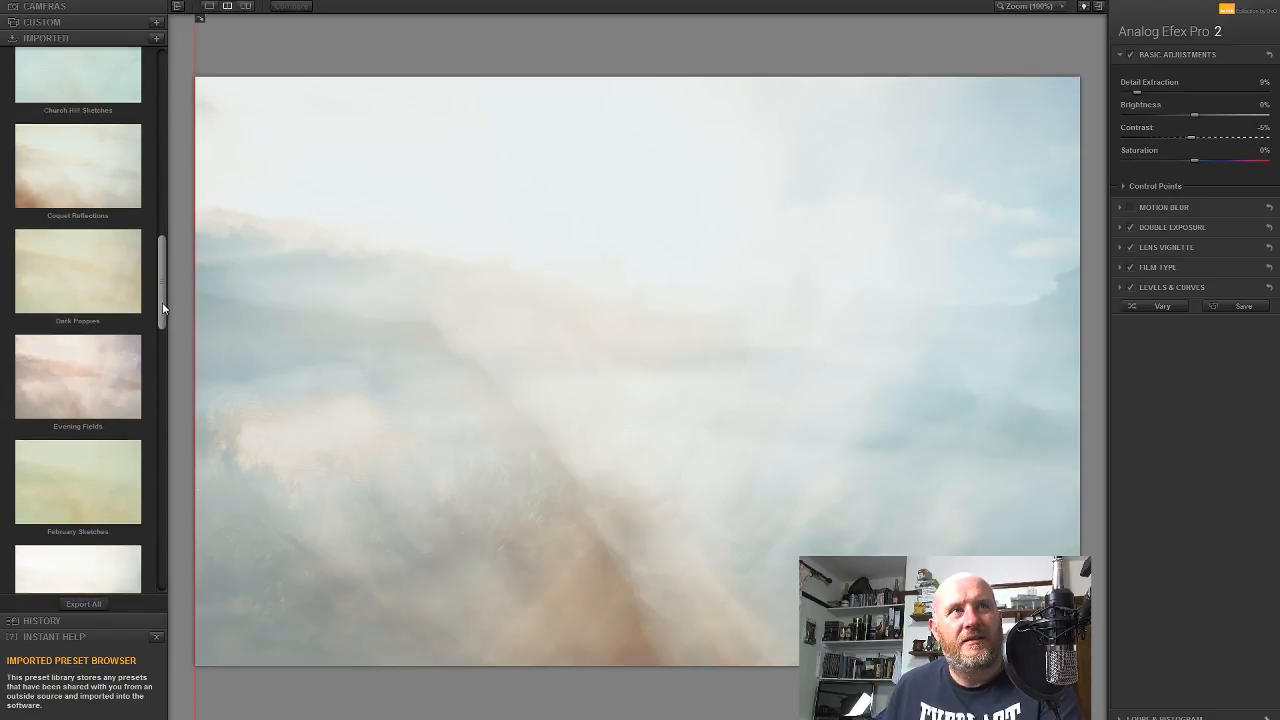
click(99, 285)
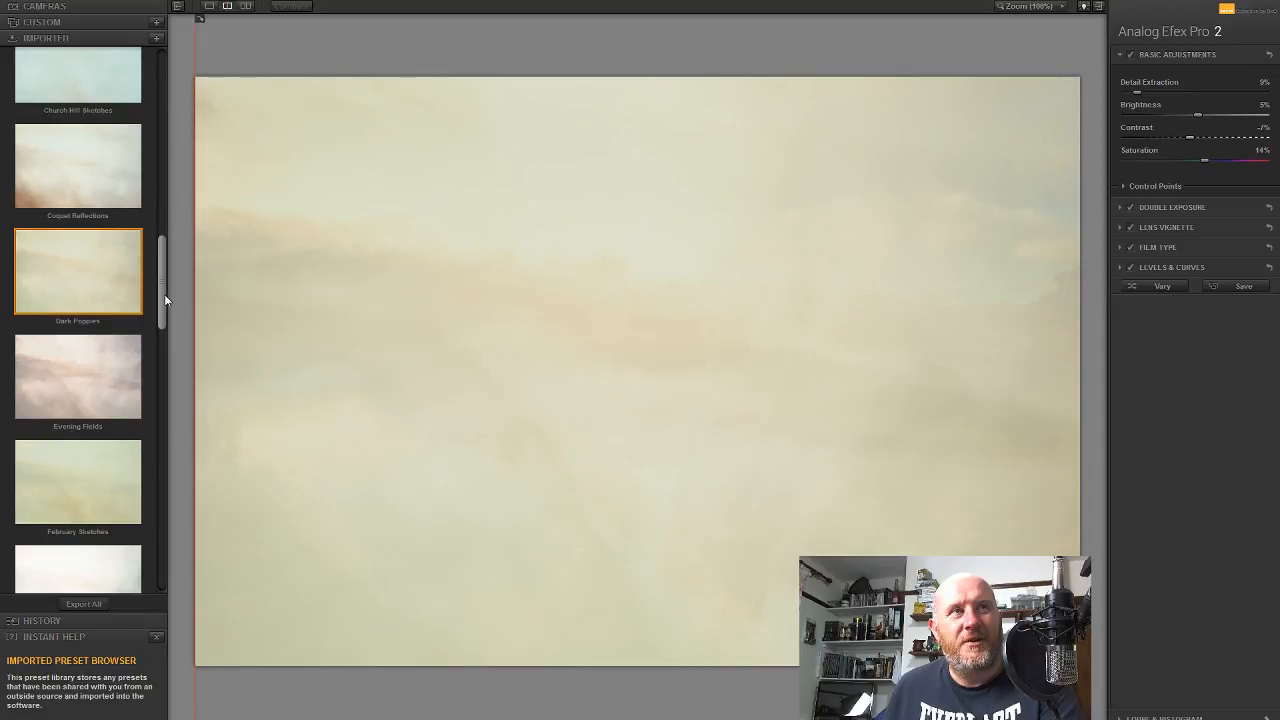
Apply the imported Evening Fields preset, and in its Camera Kit add Levels & Curves and remove Light Leaks
mouse_move(165, 300)
mouse_down()
mouse_move(181, 121)
mouse_move(147, 304)
mouse_up()
click(83, 323)
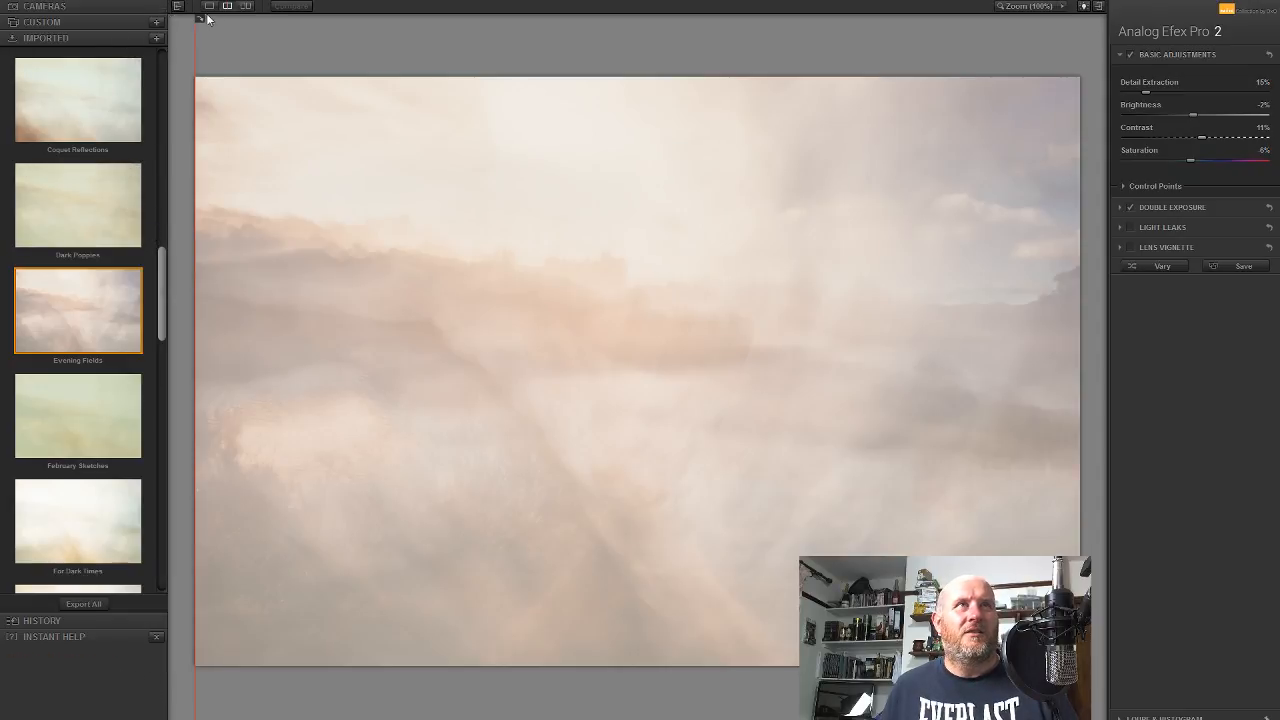
click(127, 7)
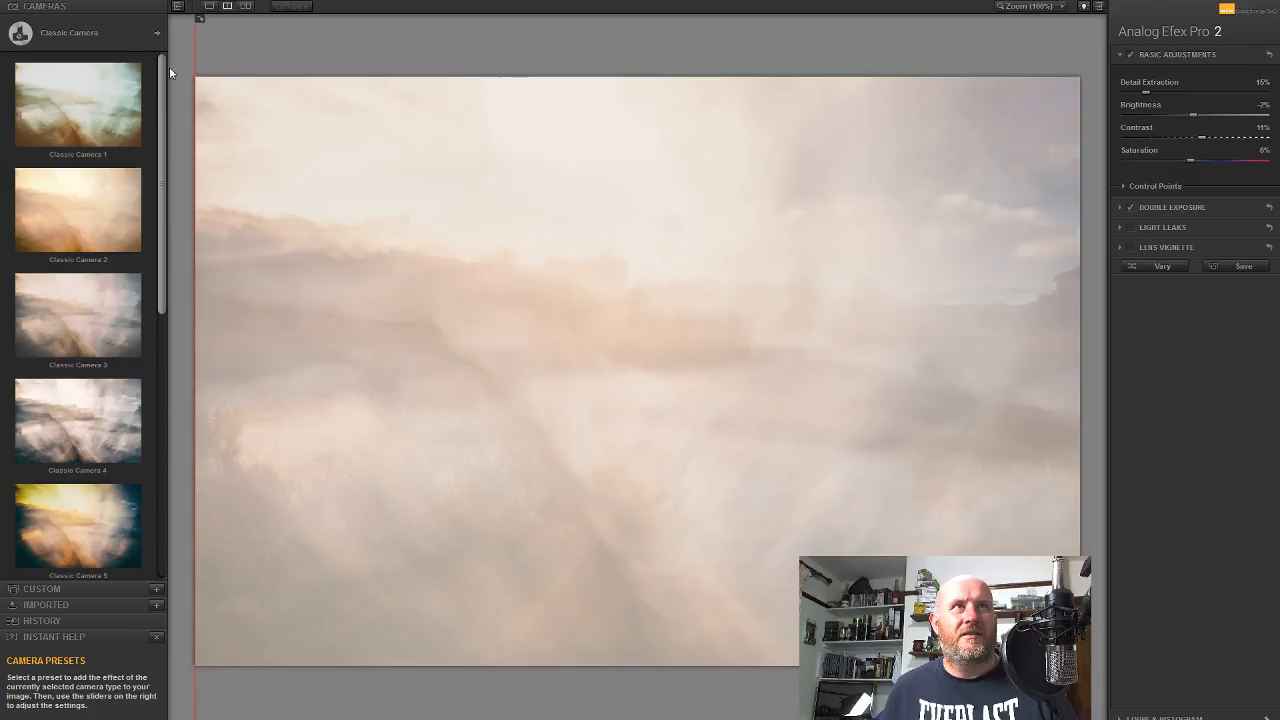
click(156, 33)
click(413, 372)
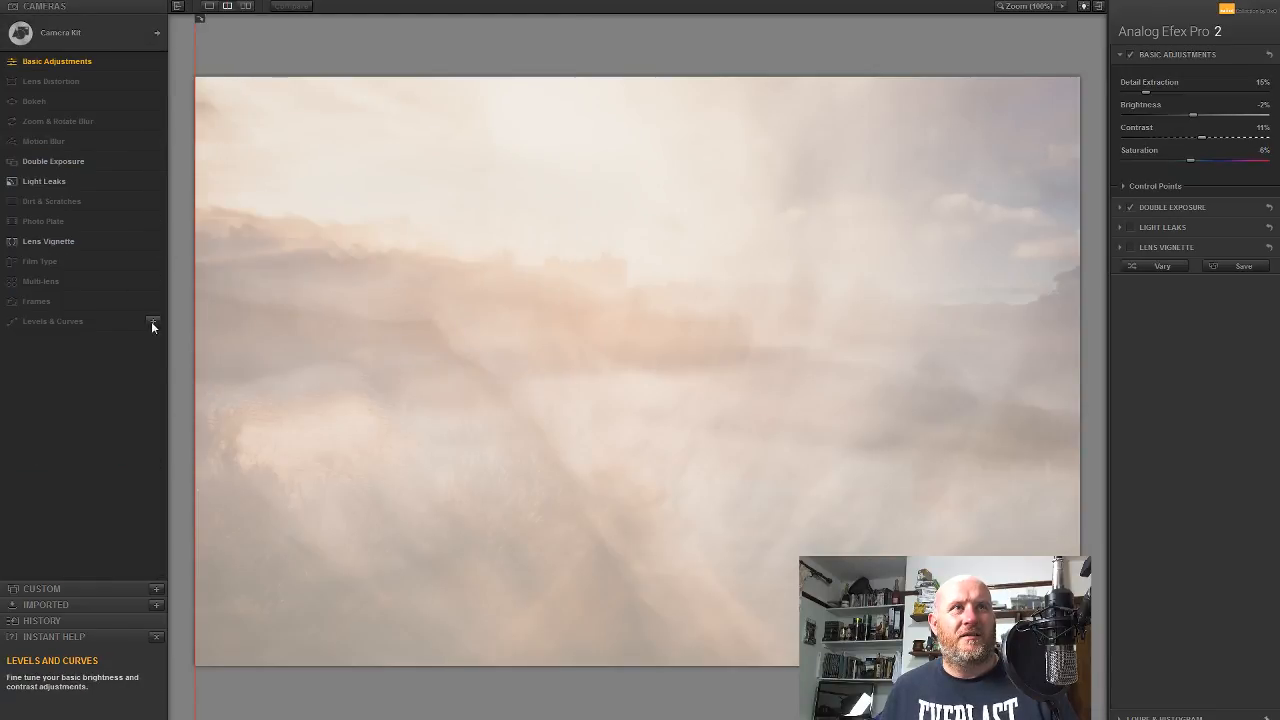
click(151, 322)
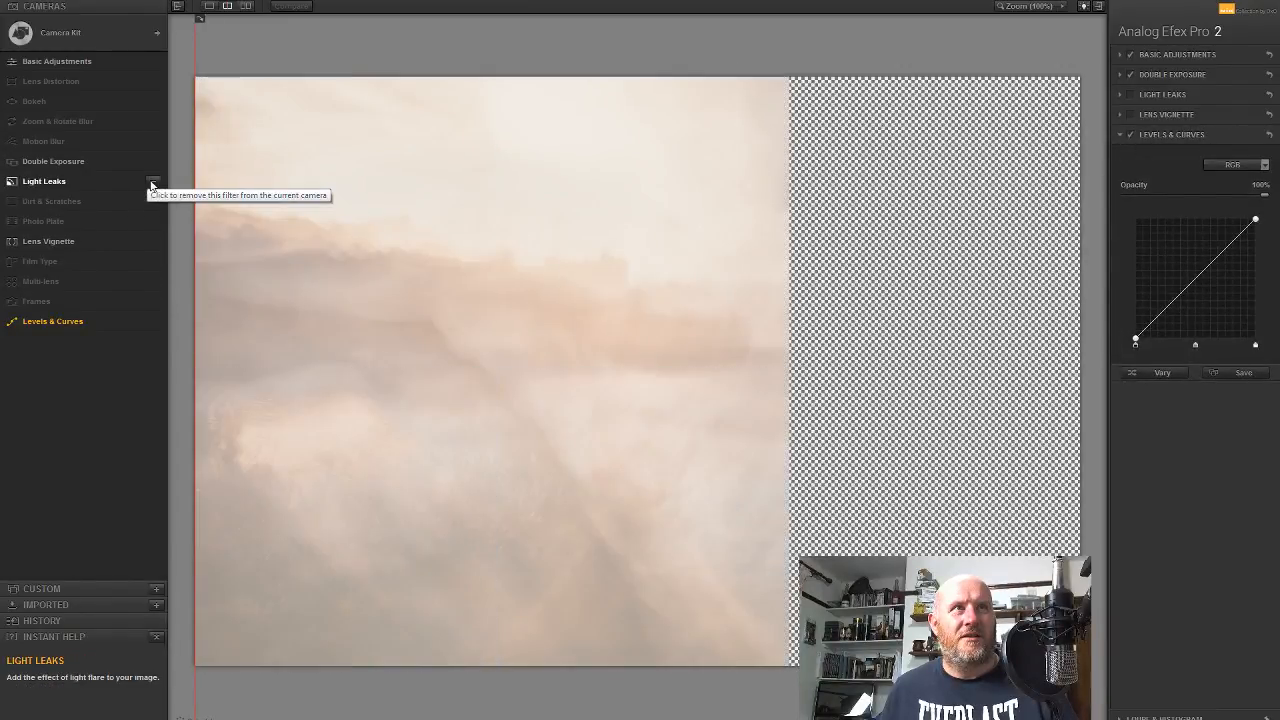
click(152, 184)
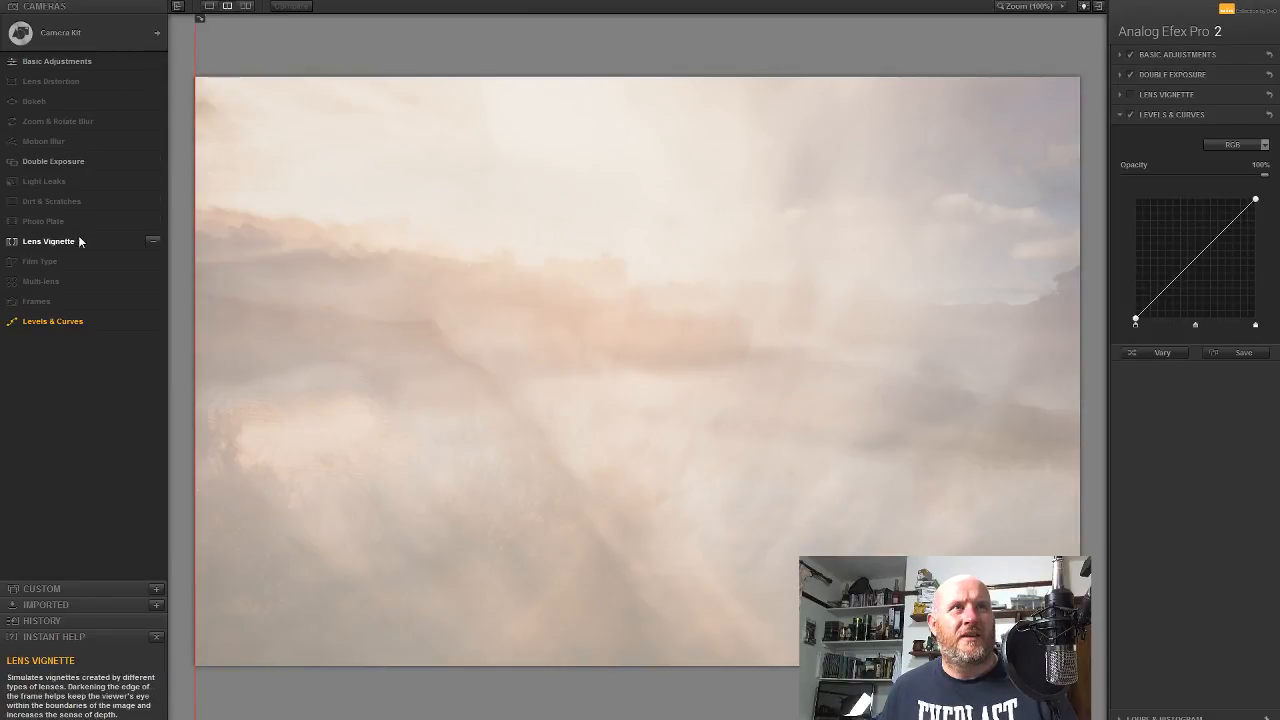
Add the Film Type filter to the camera, and disable both Film Type and Levels & Curves
click(157, 263)
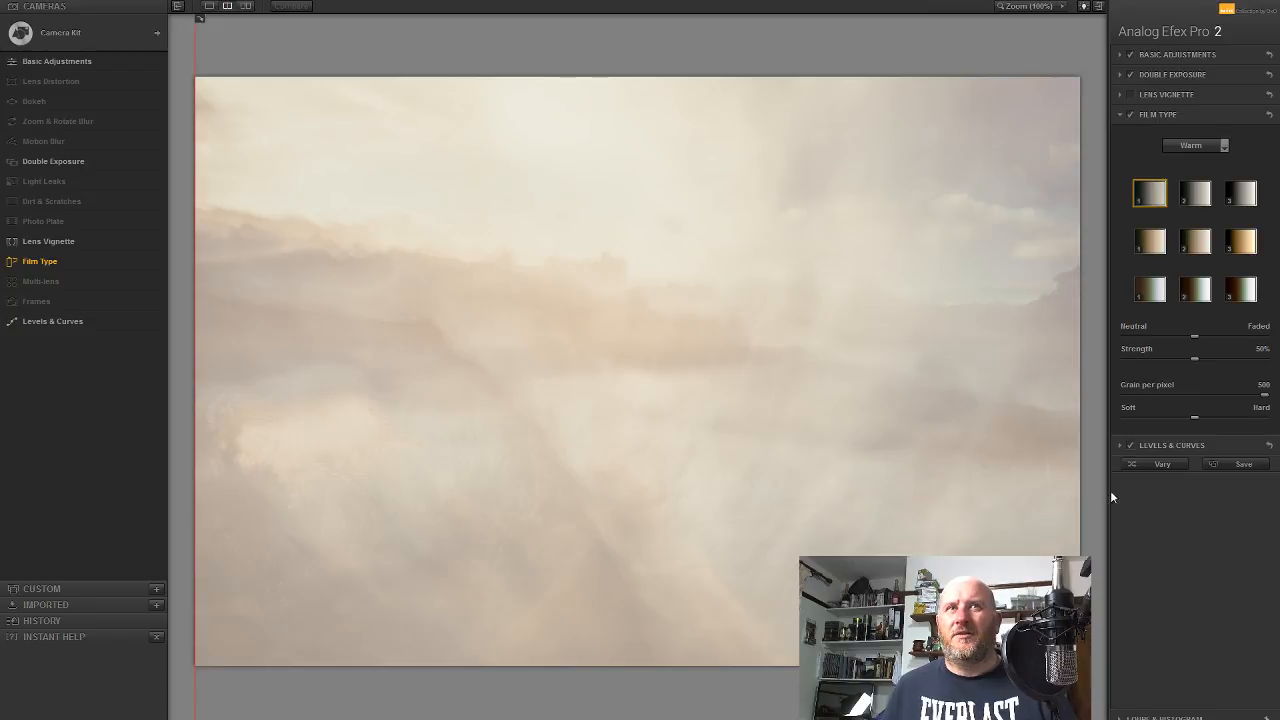
click(1130, 114)
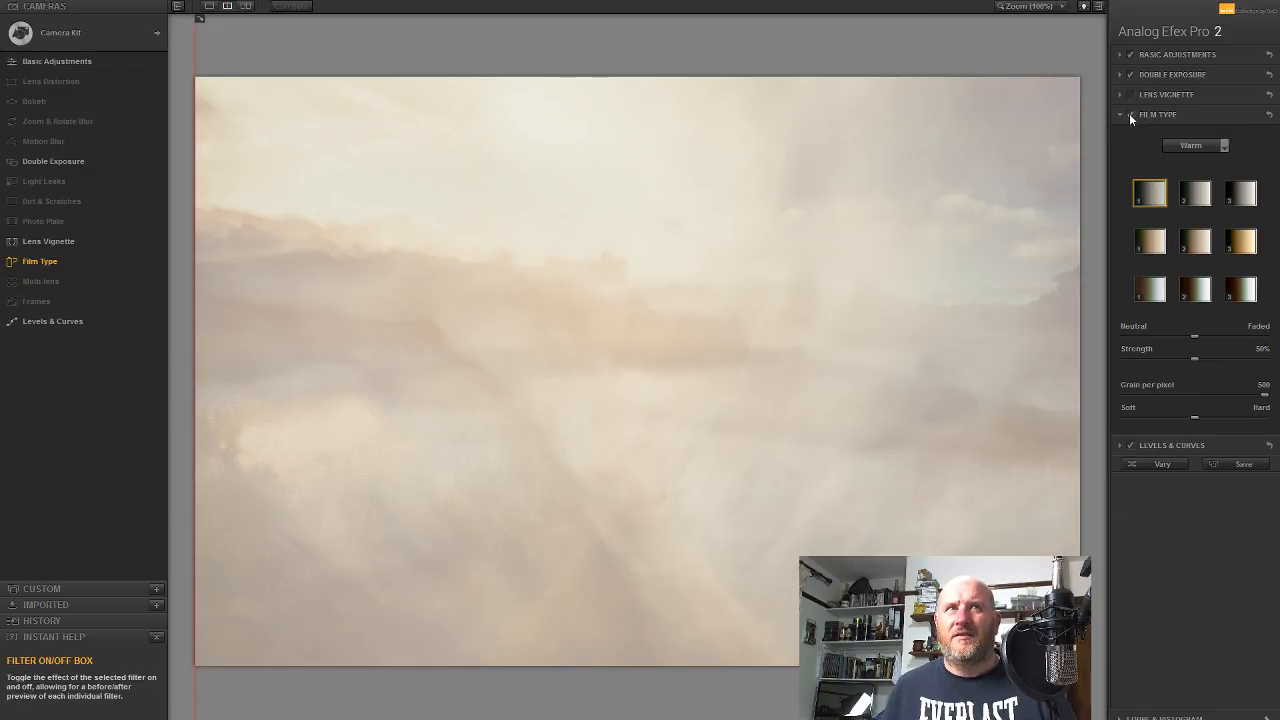
click(1130, 445)
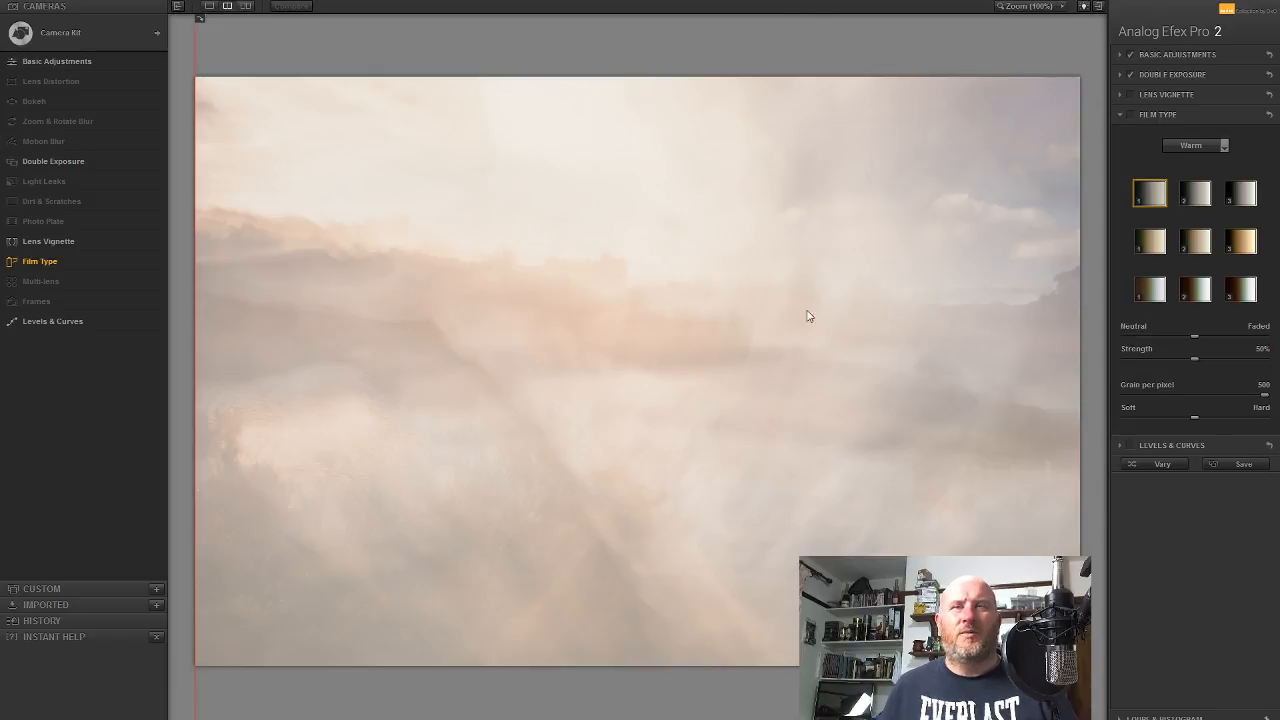
Shift the Double Exposure's second exposure slightly down and to the left, and apply the effect to the Photoshop document
click(1164, 74)
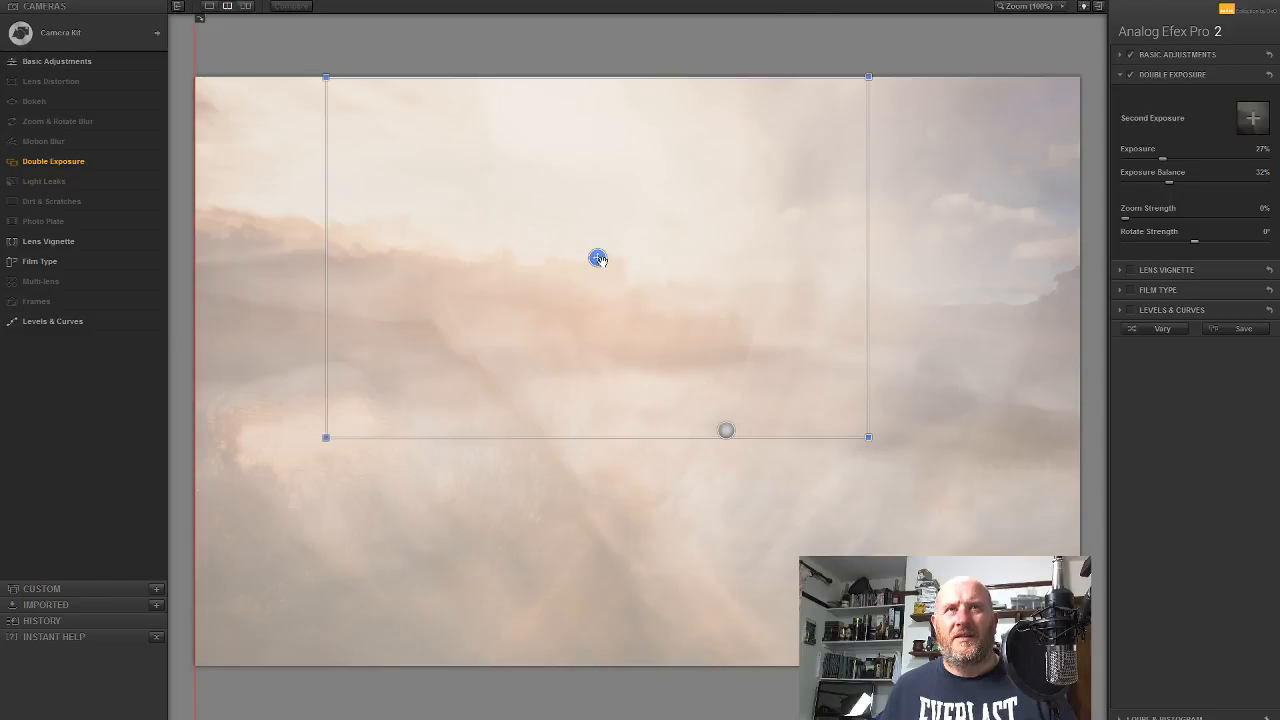
drag(600, 269, 573, 277)
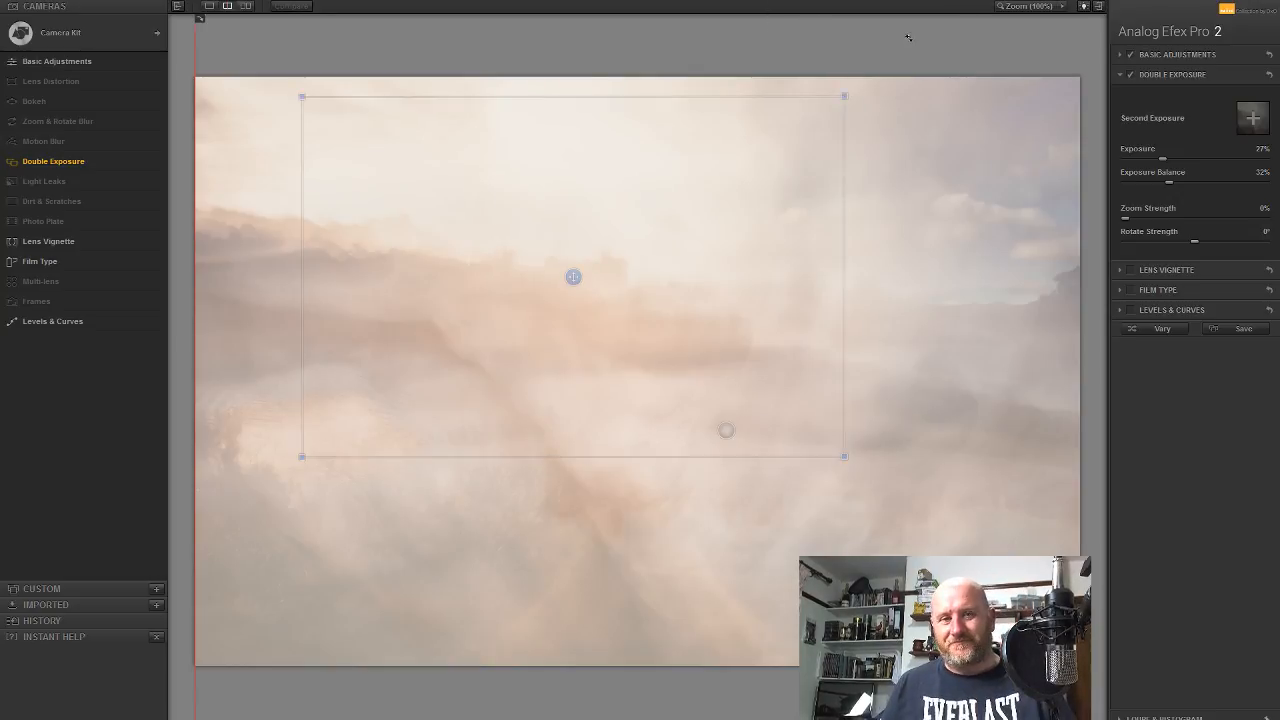
key(Return)
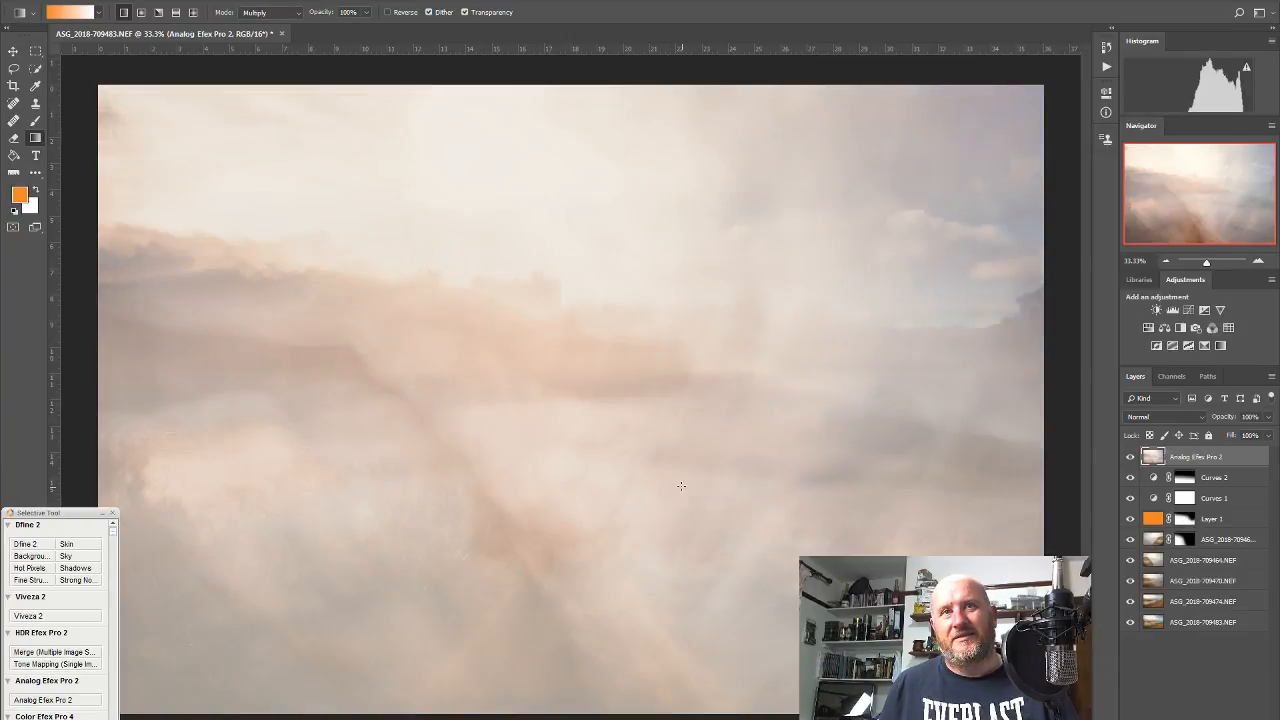
Hide the Analog Efex Pro 2 layer, select the Curves 2 layer and launch Analog Efex Pro 2 again
click(1130, 457)
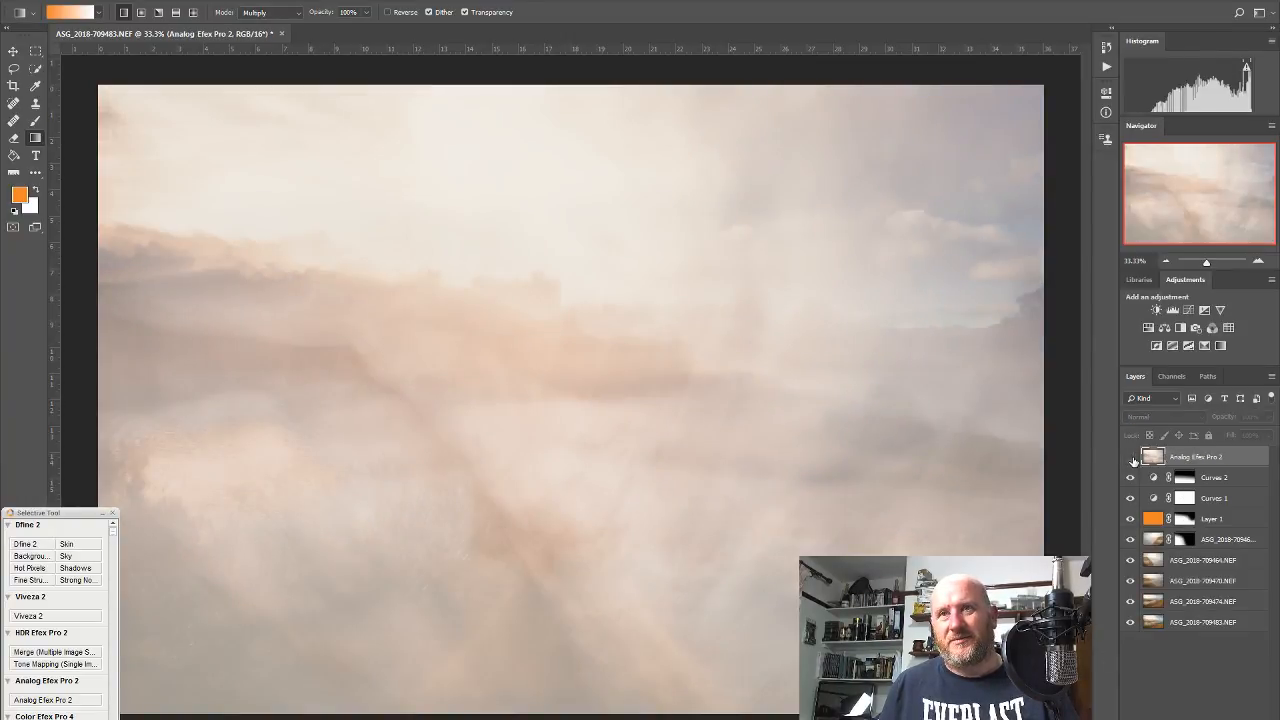
click(1210, 479)
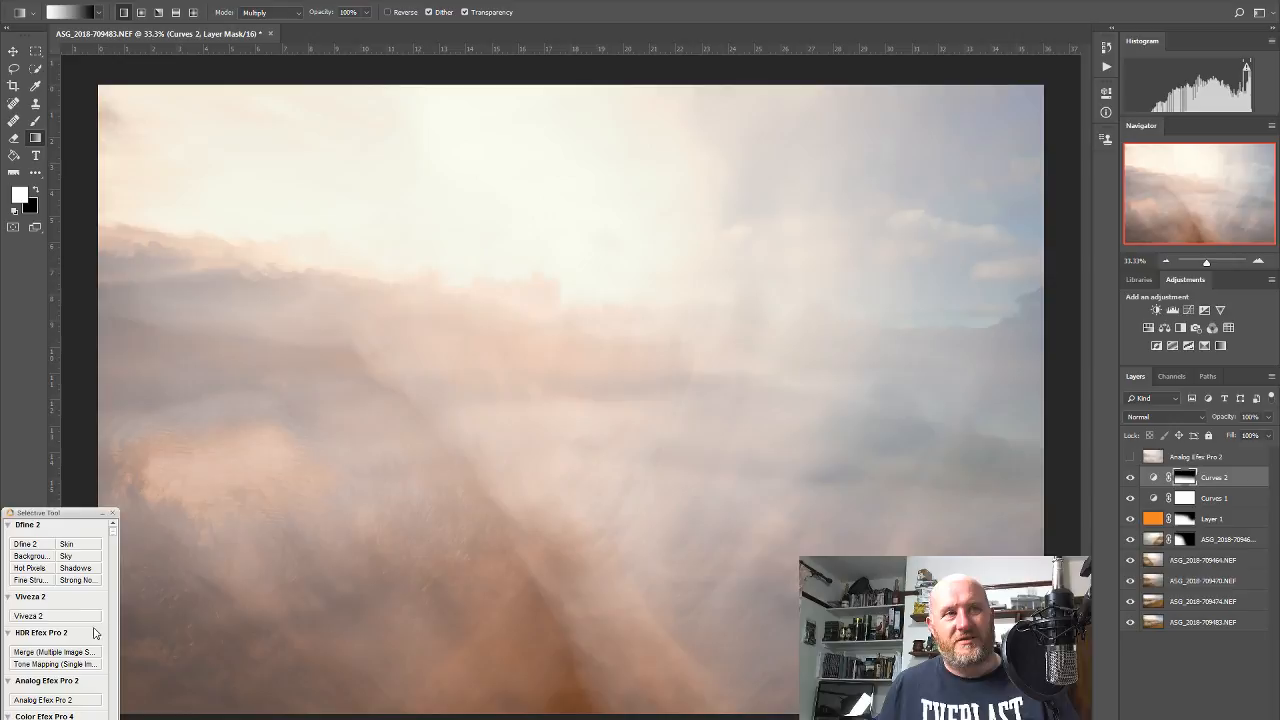
click(72, 702)
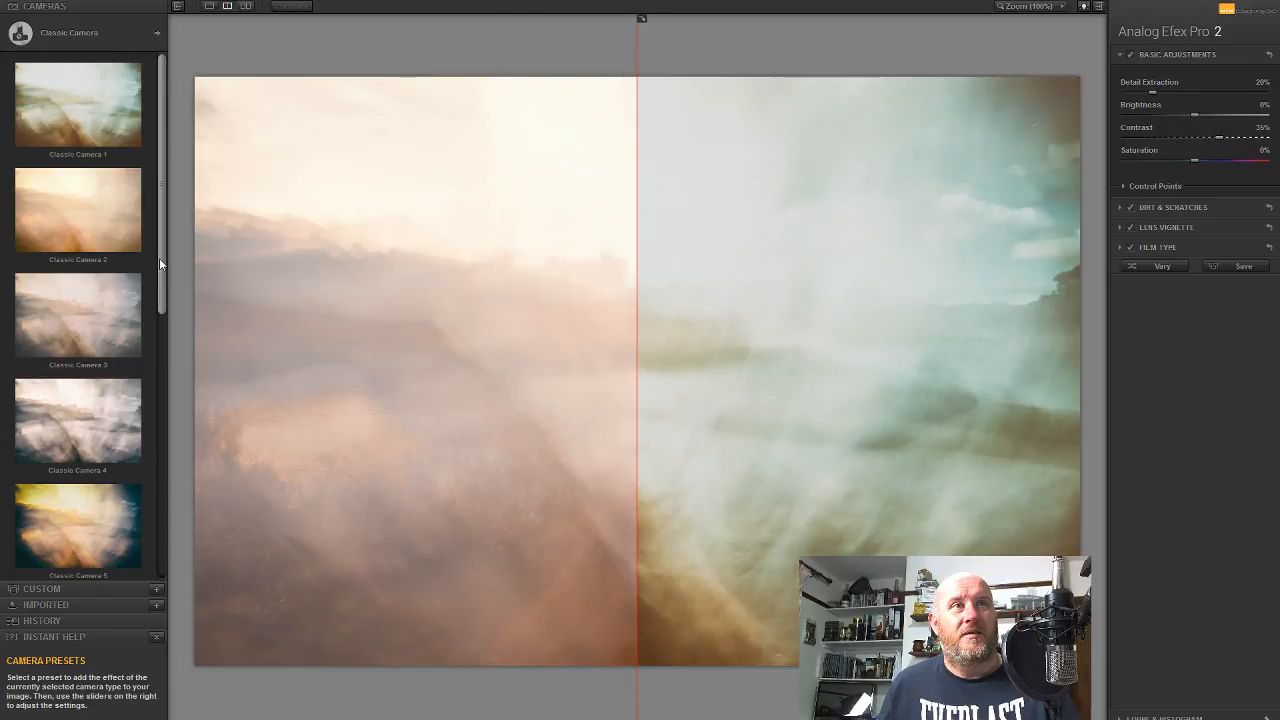
Browse the Classic Camera and custom presets, and apply the imported Evening Fields preset
drag(159, 258, 139, 556)
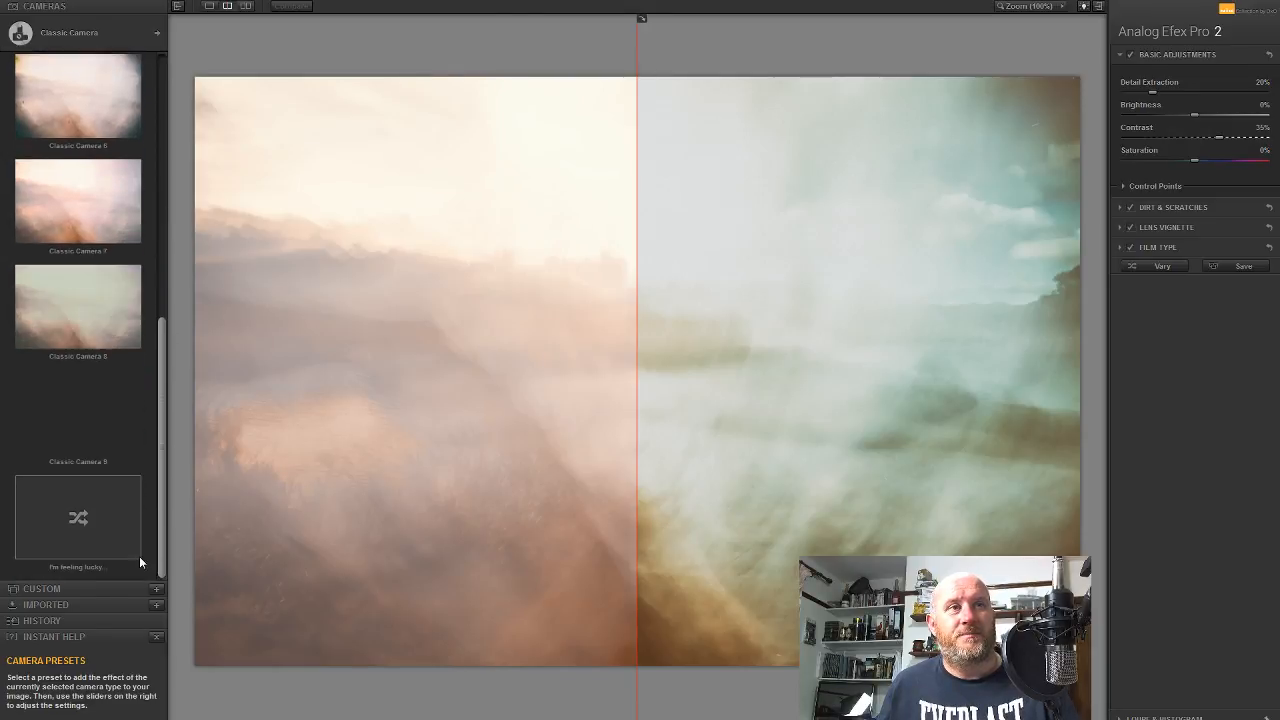
click(74, 591)
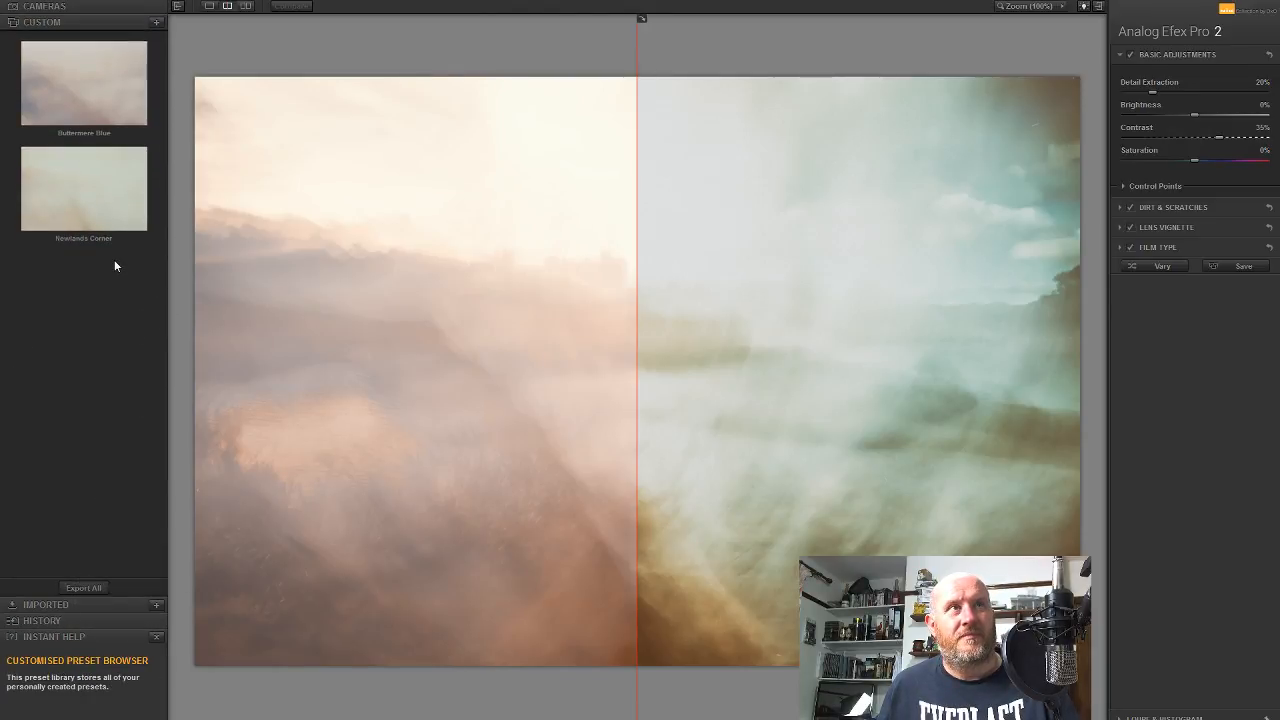
click(68, 600)
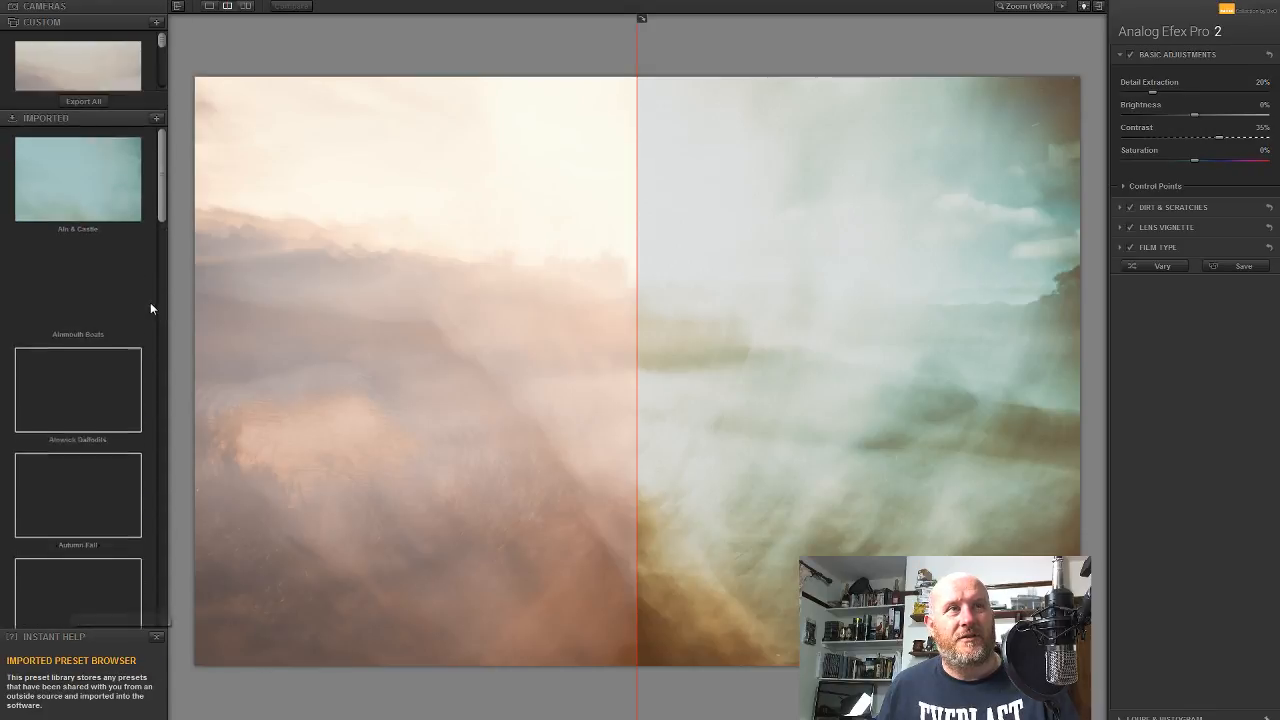
scroll(130, 330, down, 4)
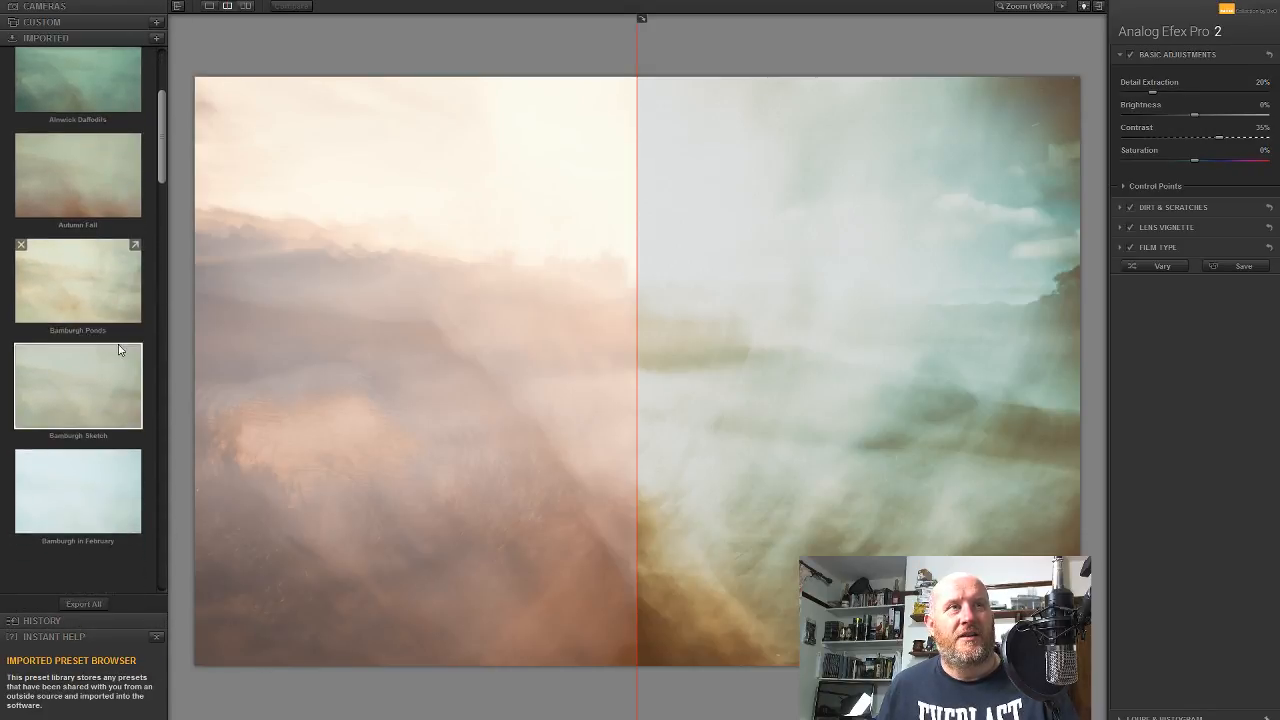
scroll(90, 409, down, 3)
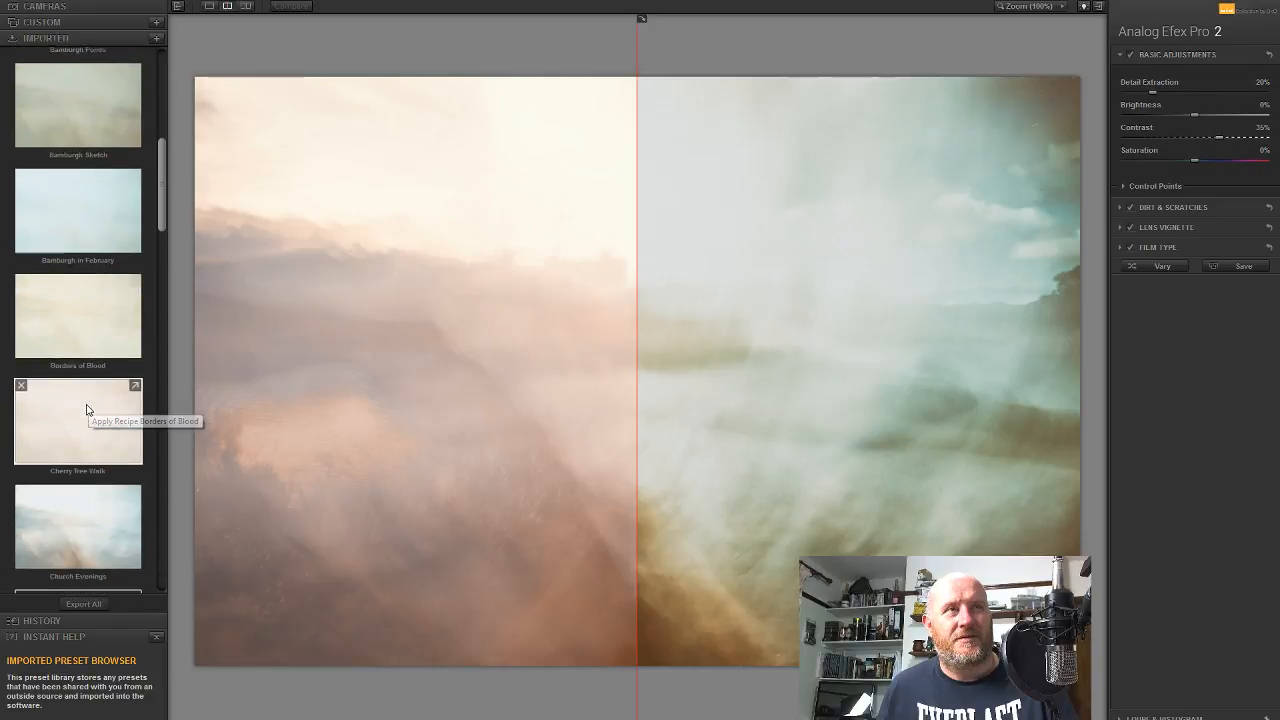
scroll(86, 409, down, 2)
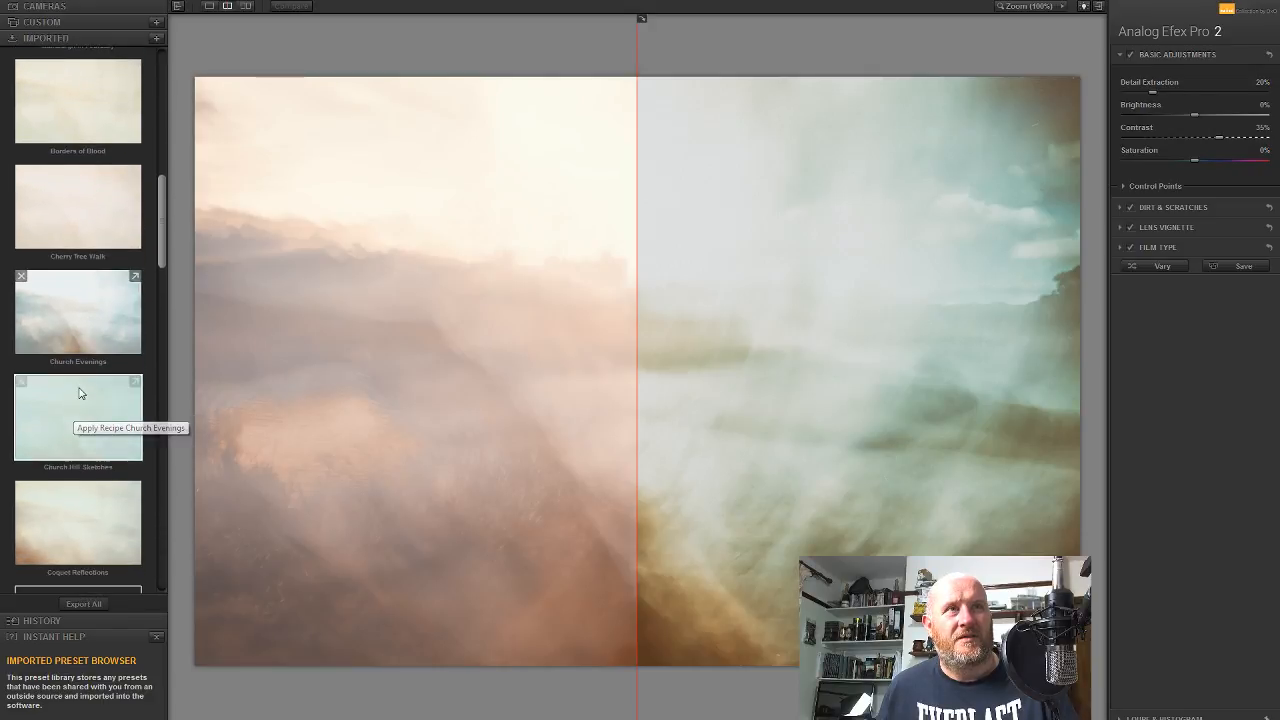
scroll(80, 393, down, 3)
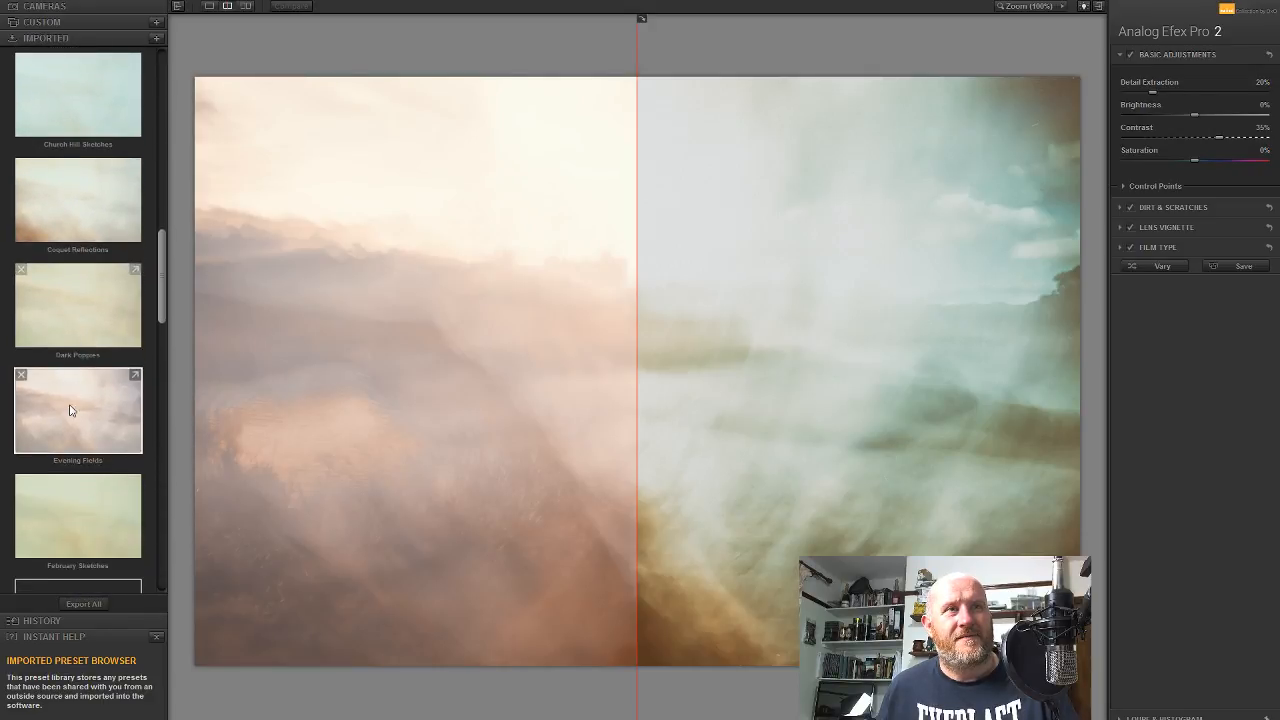
click(70, 410)
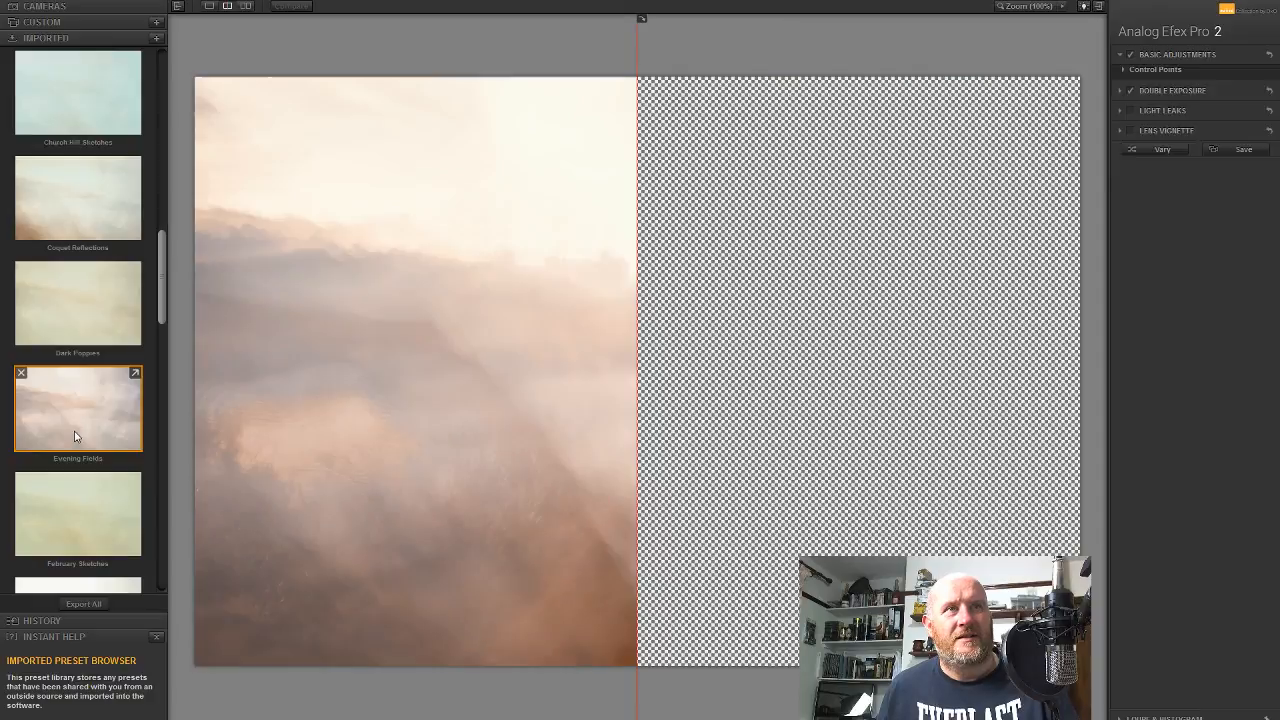
Switch to the Camera Kit, add Levels & Curves and Film Type, and remove Light Leaks
click(160, 7)
click(156, 33)
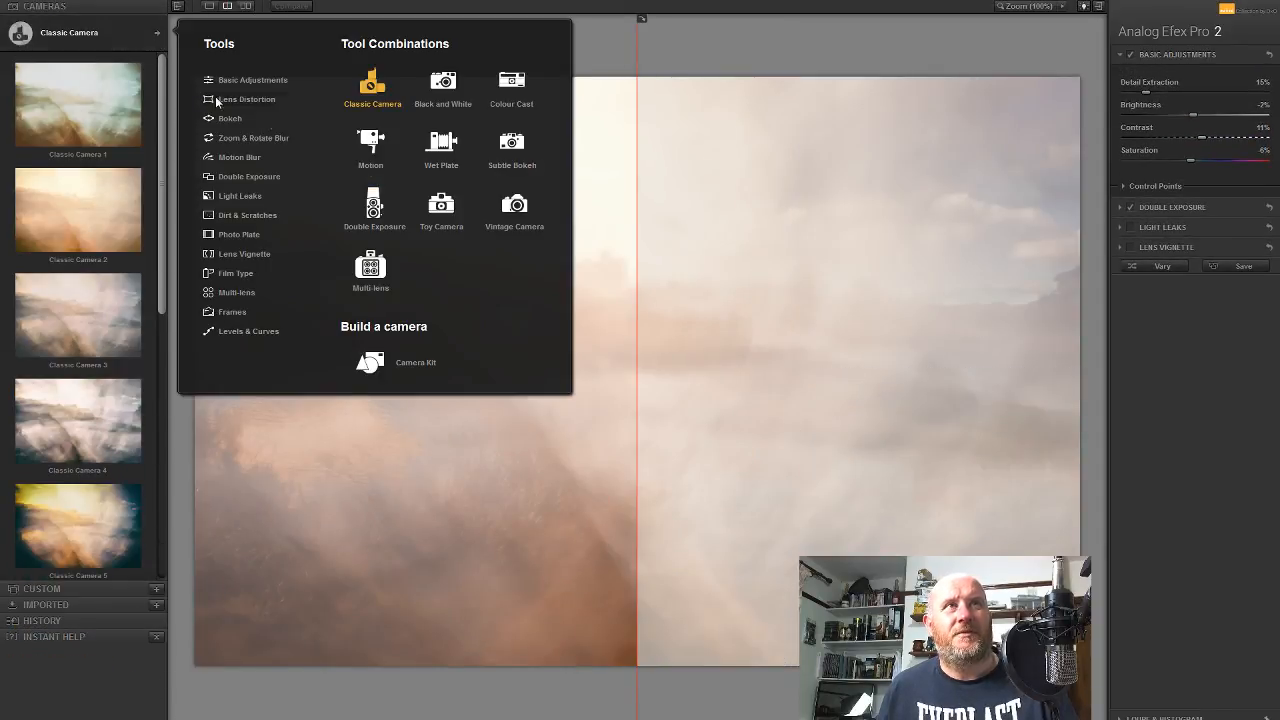
click(411, 366)
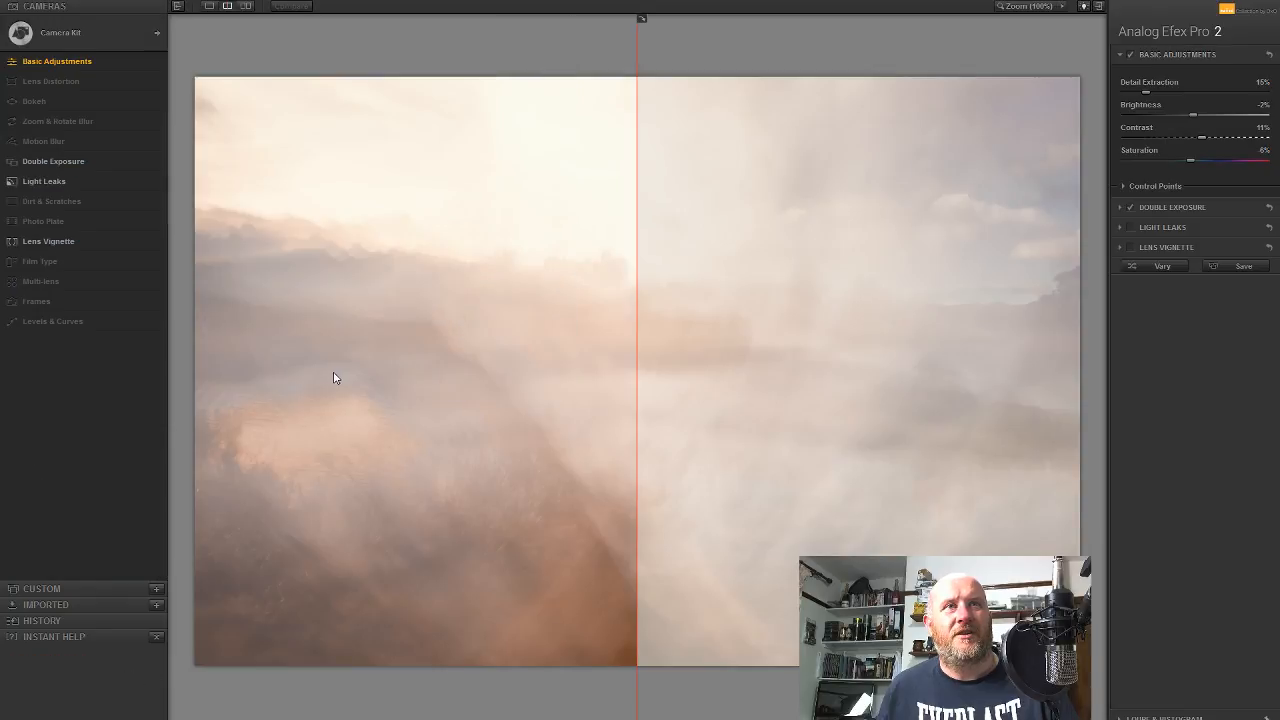
click(154, 320)
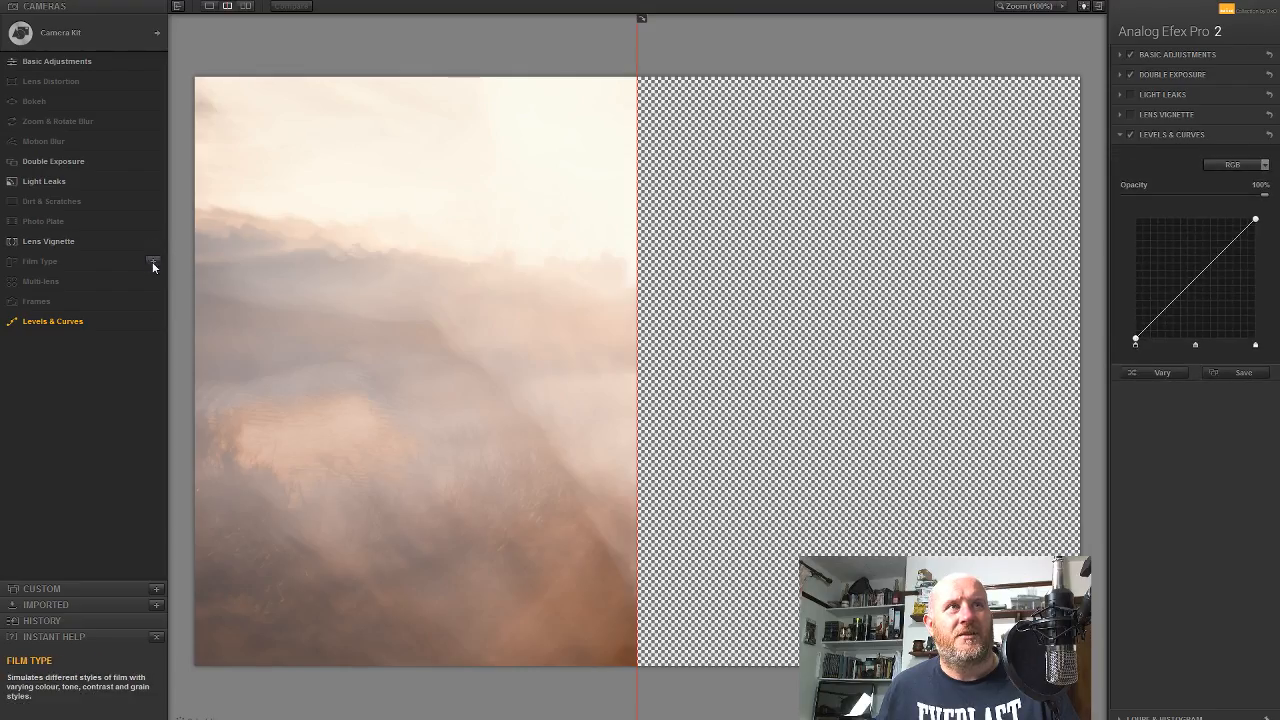
click(153, 264)
click(154, 180)
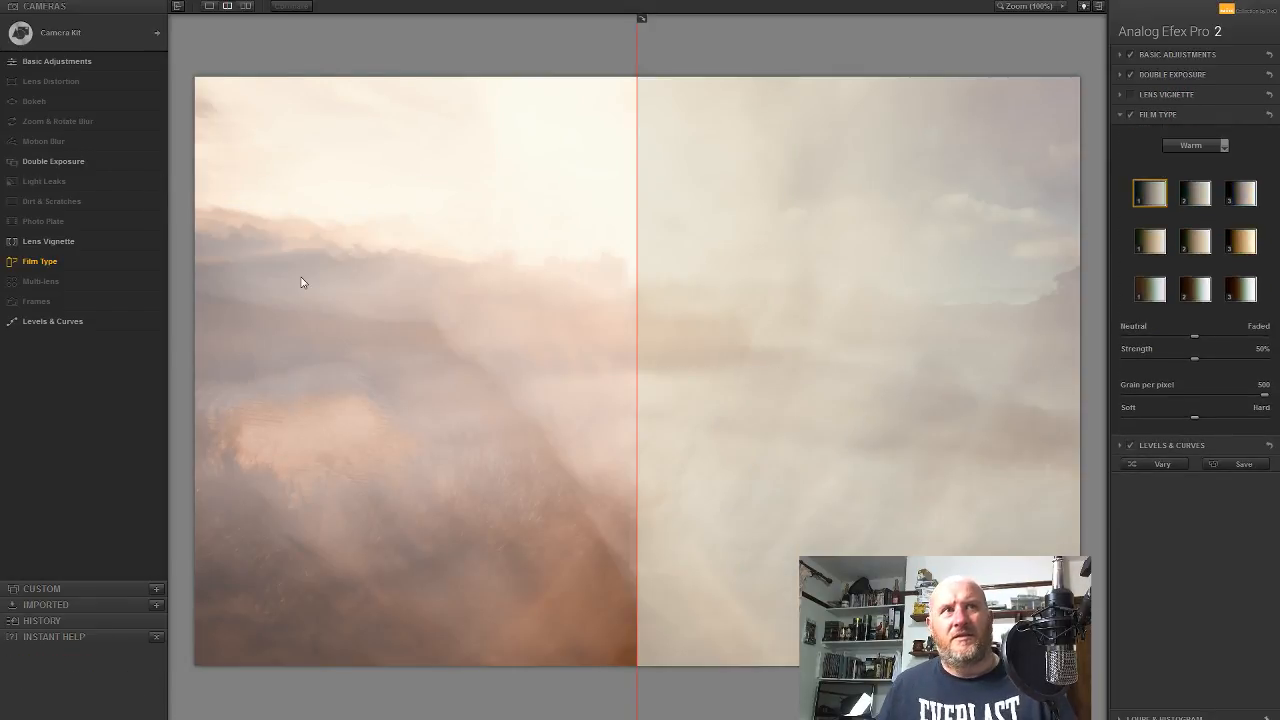
Move the split-preview divider to the image's left edge to show the whole effect, and disable Film Type
click(78, 604)
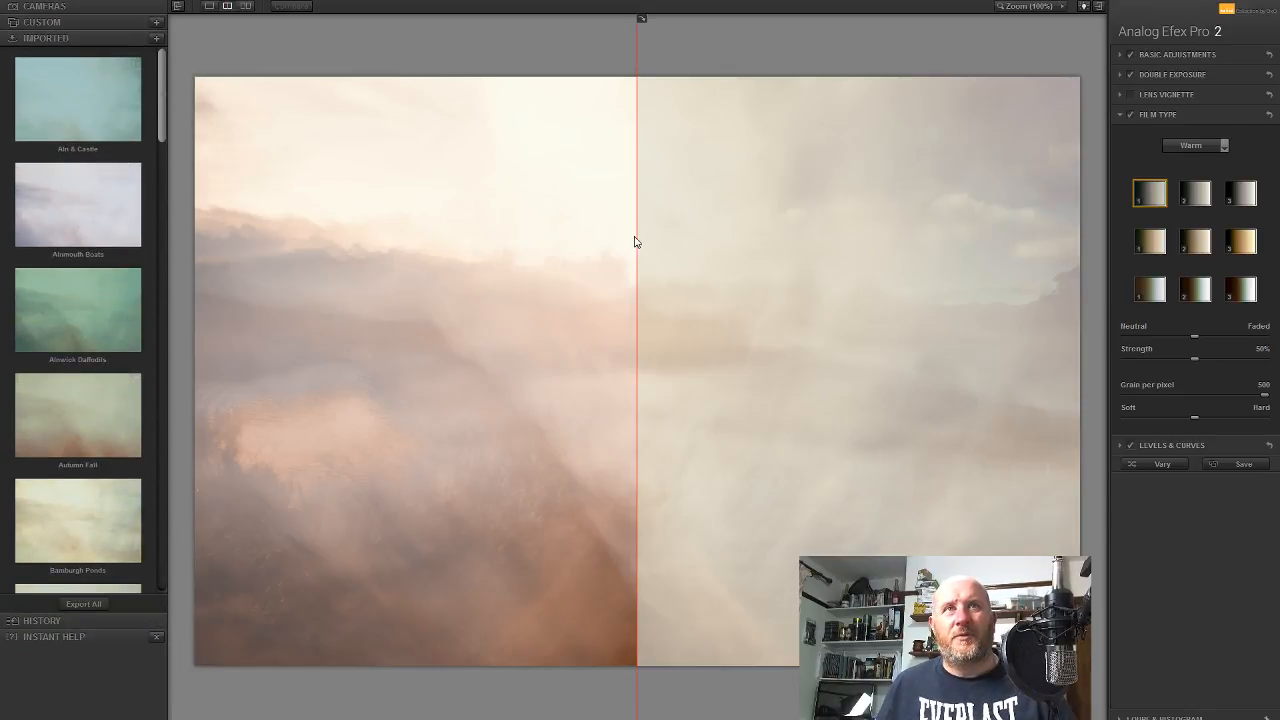
drag(636, 237, 197, 220)
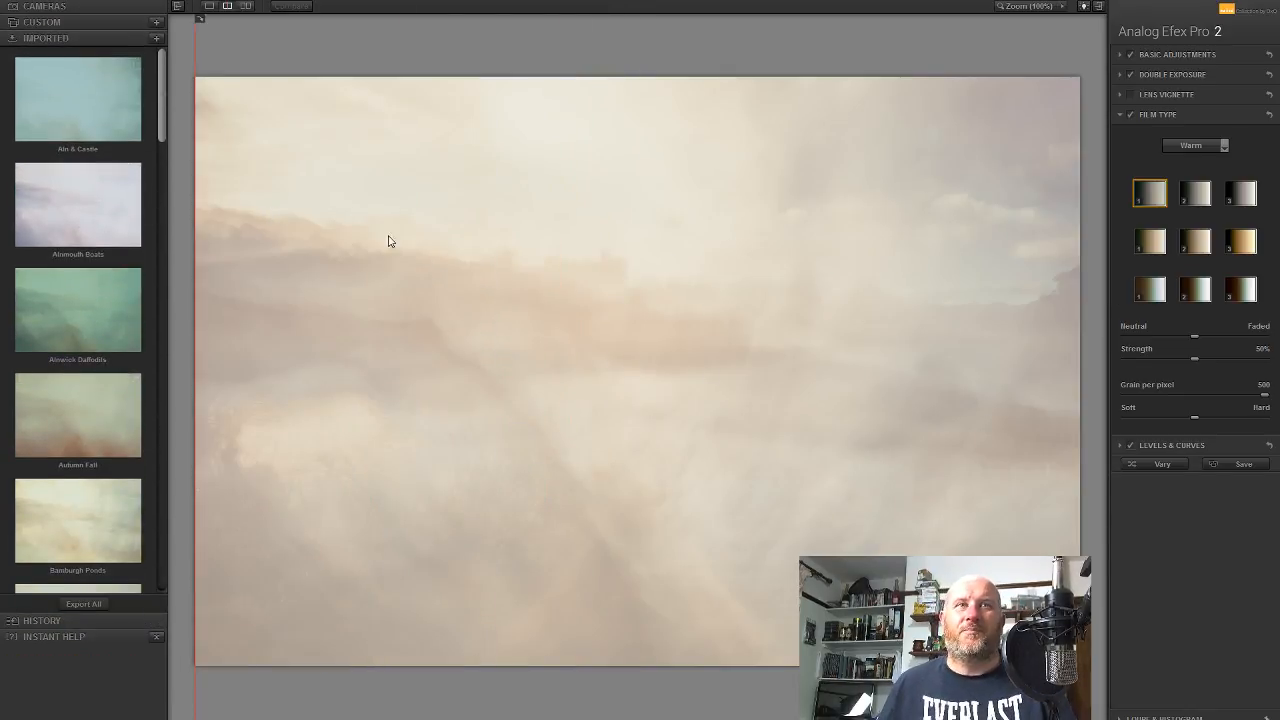
click(1130, 114)
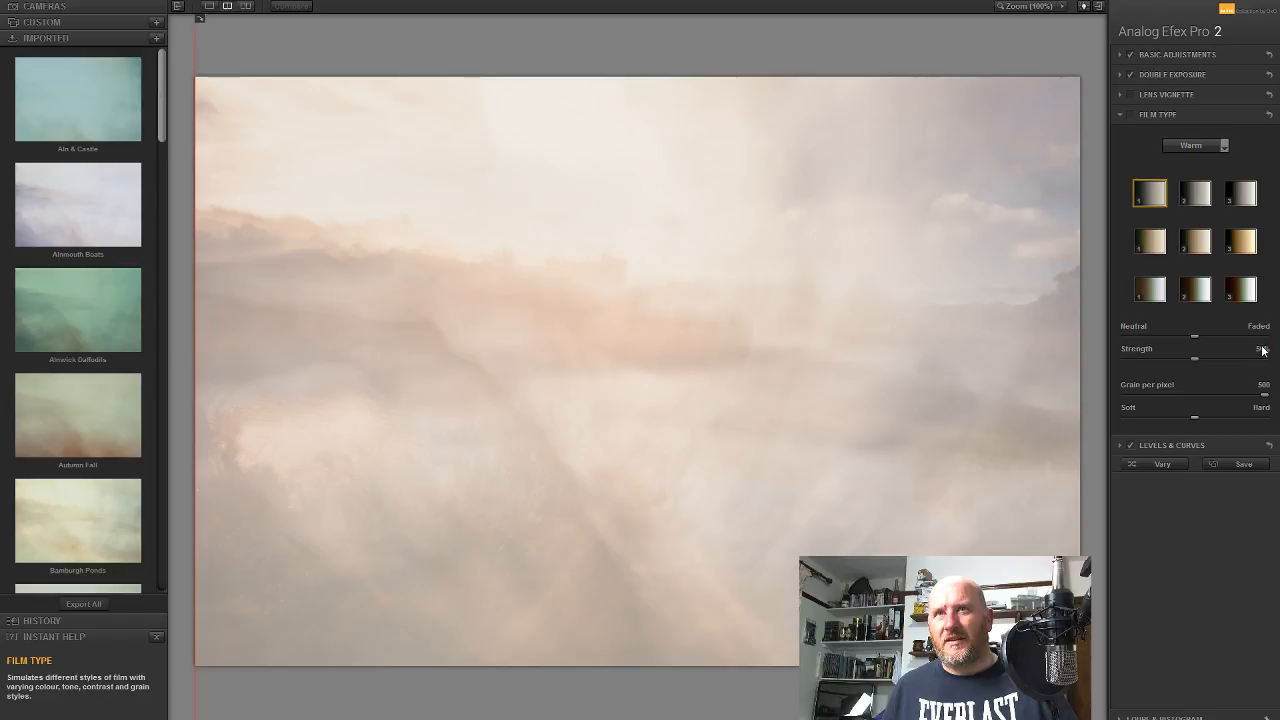
Shift the Double Exposure's second exposure slightly down and to the right, with Exposure Balance at 50% and Exposure at 36%
click(1156, 76)
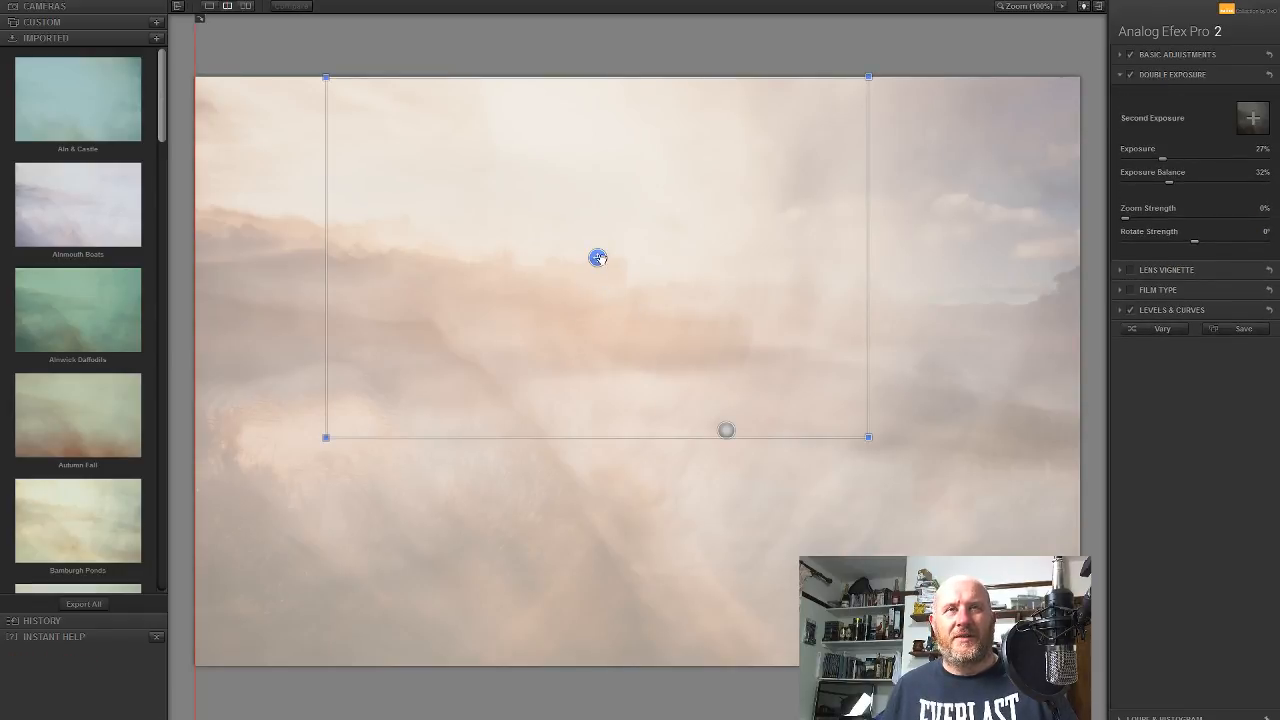
mouse_move(597, 258)
mouse_down()
mouse_move(563, 303)
mouse_move(563, 274)
mouse_move(611, 270)
mouse_up()
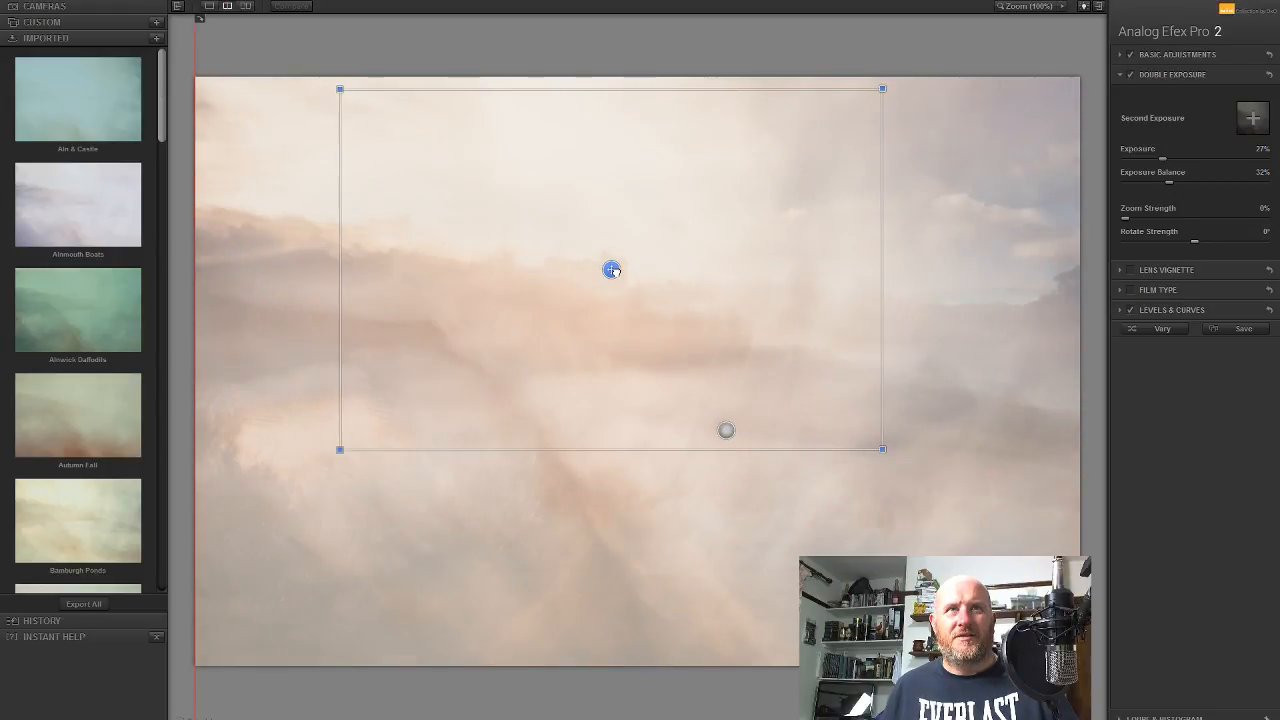
double_click(1170, 182)
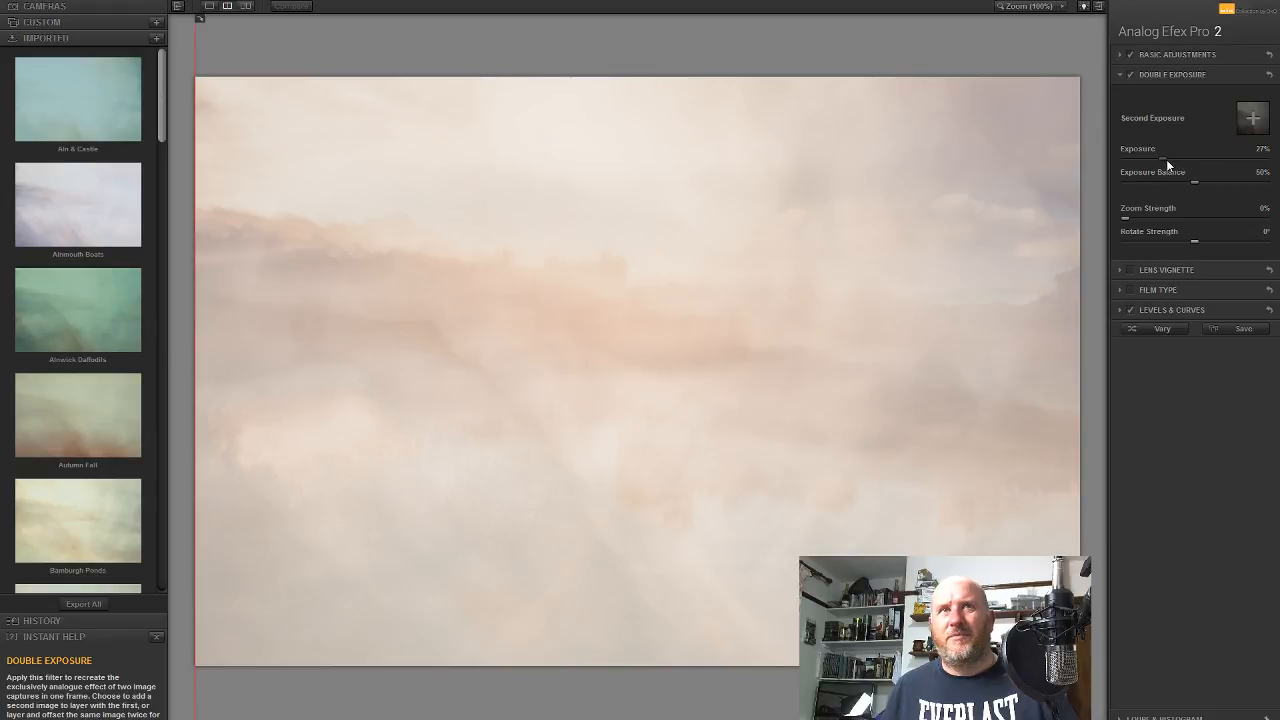
double_click(1167, 159)
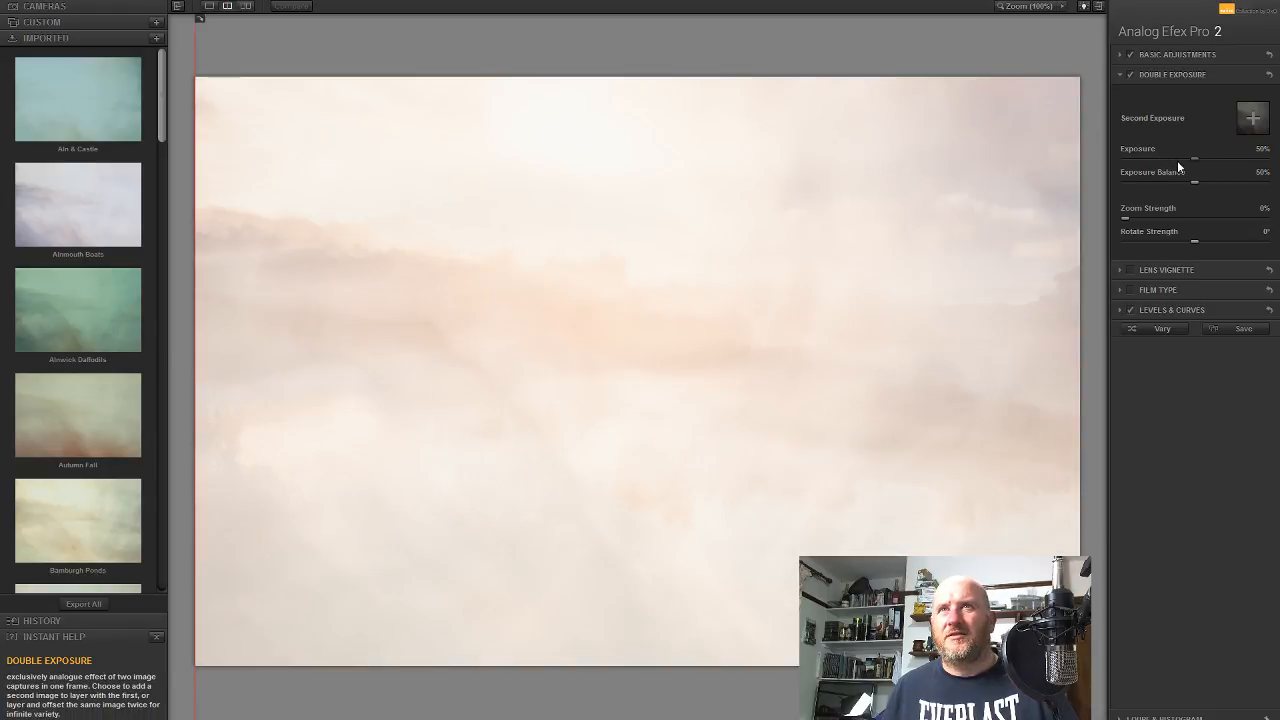
click(1176, 159)
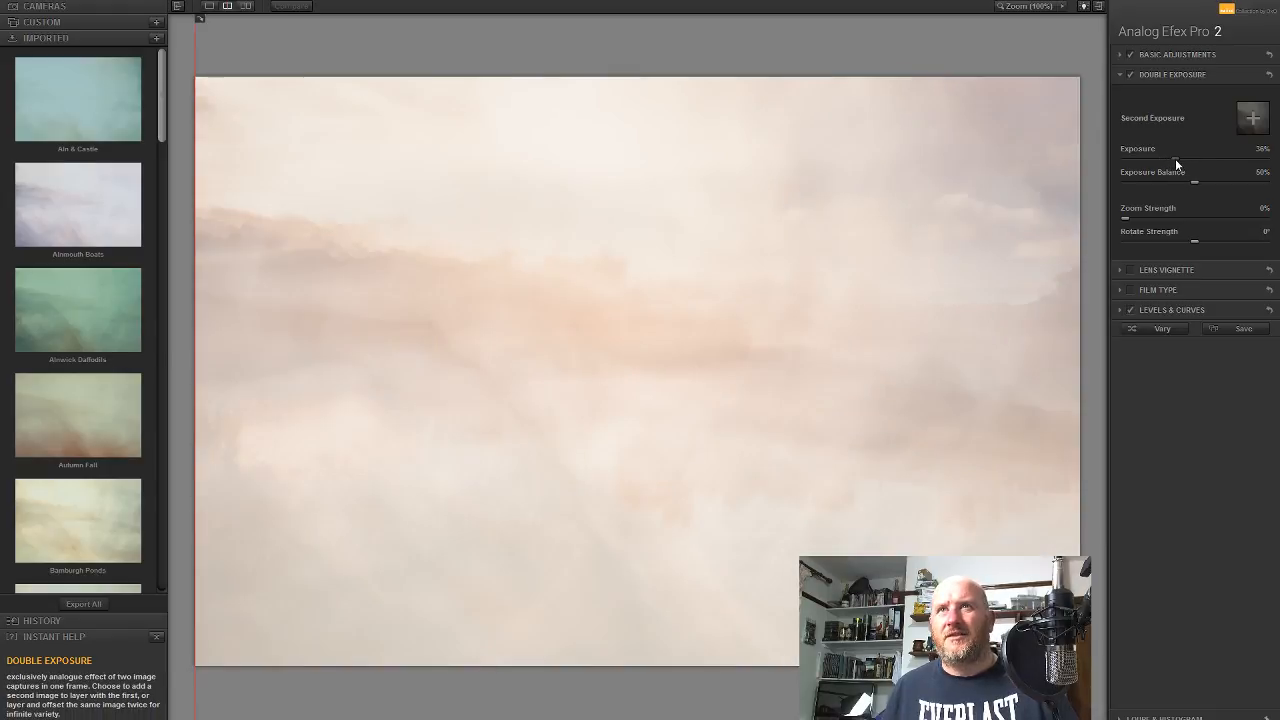
Set Brightness to -10% and Contrast to 1% in Basic Adjustments
click(1163, 55)
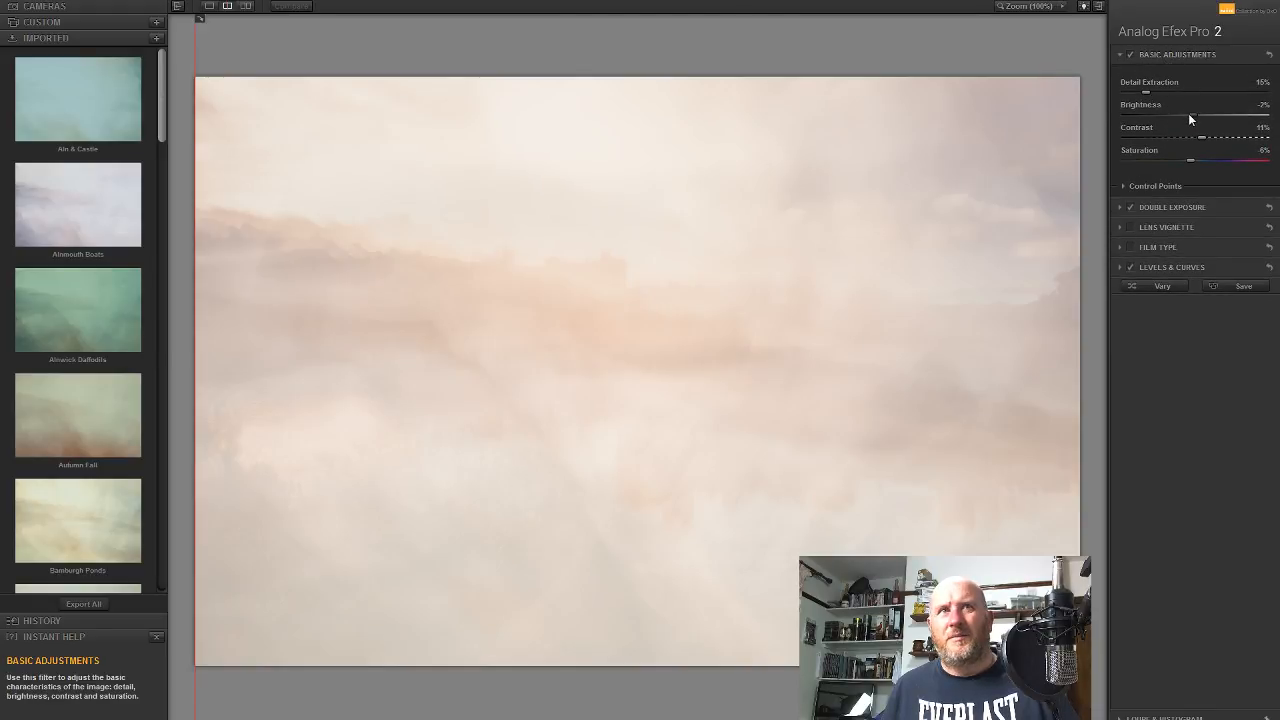
drag(1176, 114, 1174, 114)
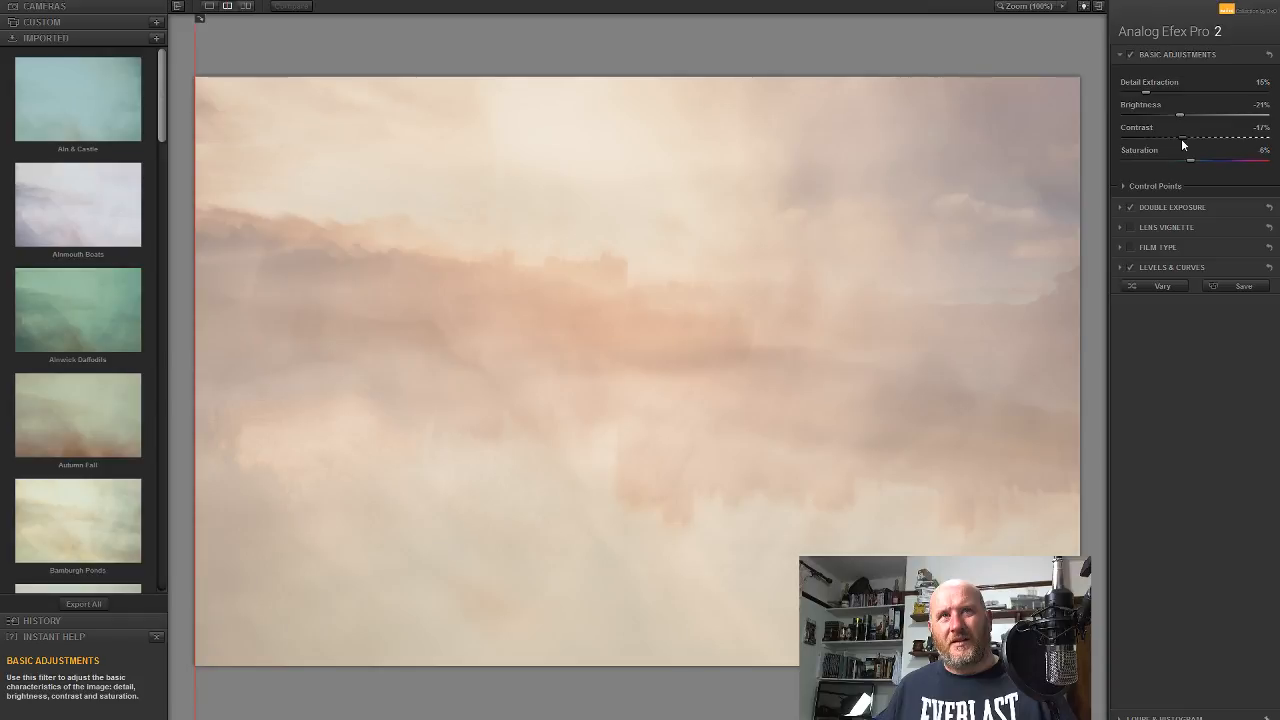
drag(1190, 140, 1193, 139)
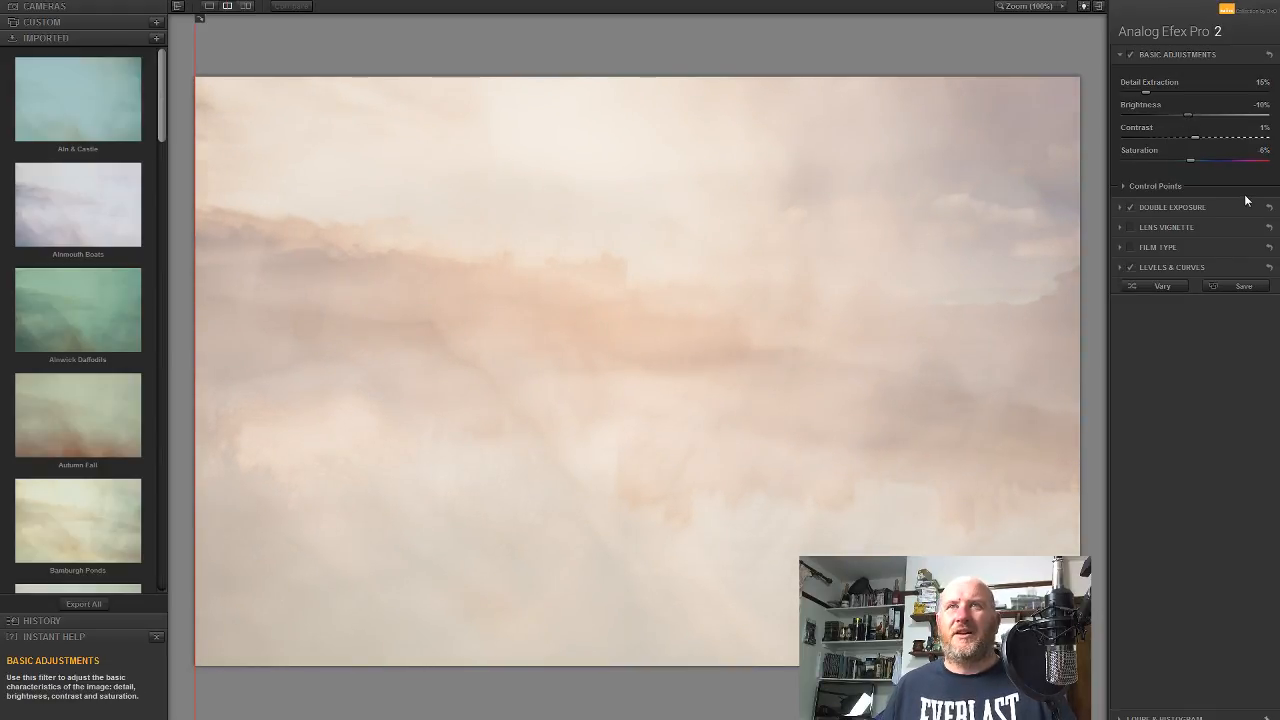
Enable Lens Vignette with an Amount of -15% and move its centre up and left, over the bright sky above the horizon
click(1130, 227)
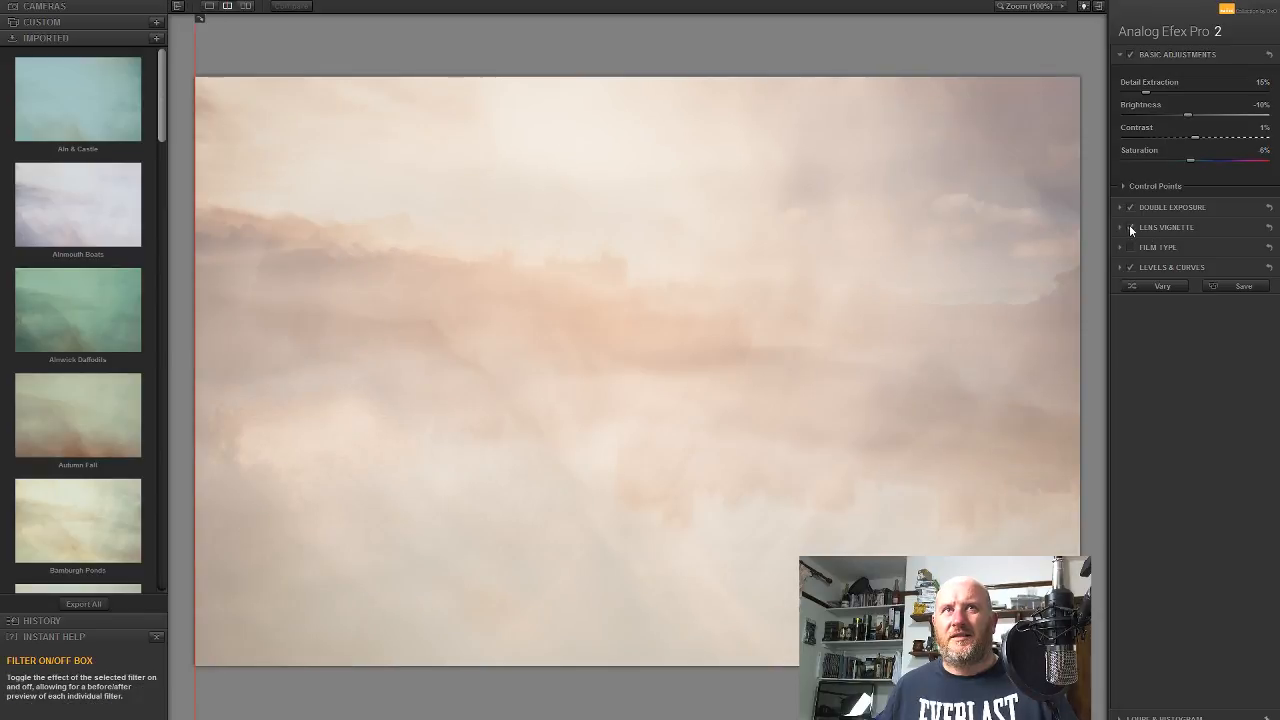
click(1187, 227)
drag(911, 143, 602, 323)
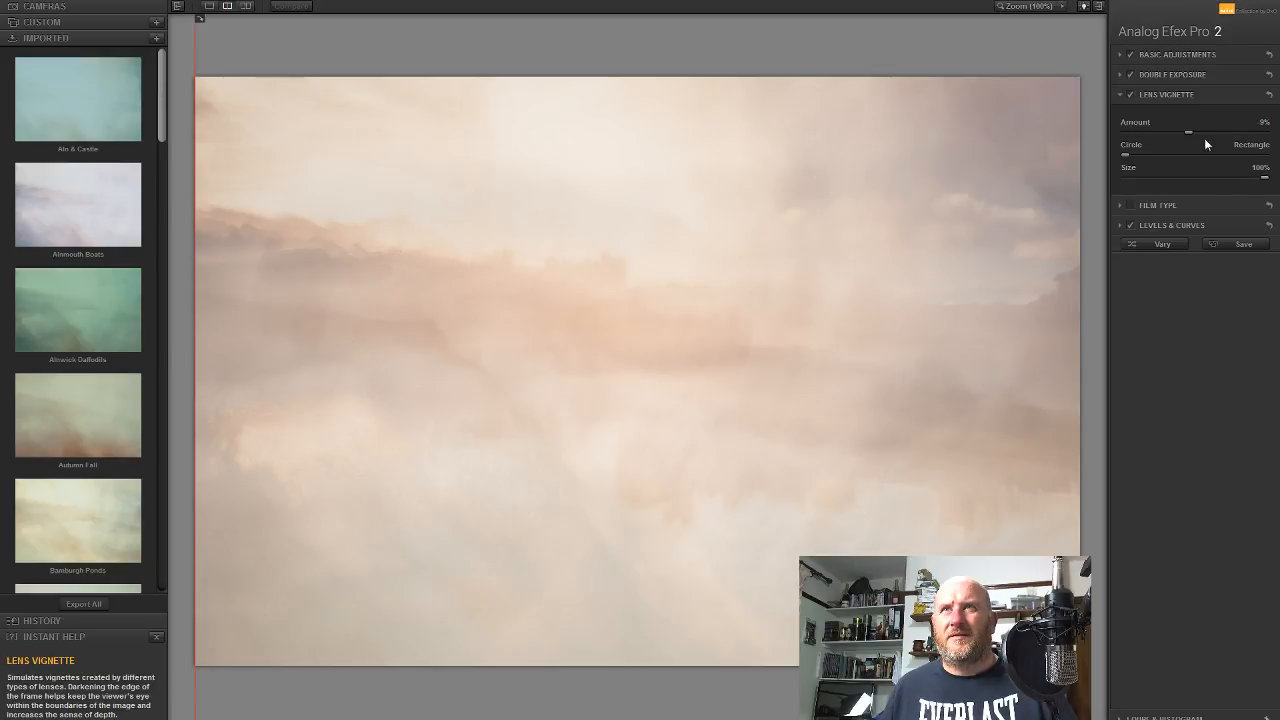
mouse_move(1182, 133)
mouse_down()
mouse_move(1194, 133)
mouse_move(1182, 135)
mouse_up()
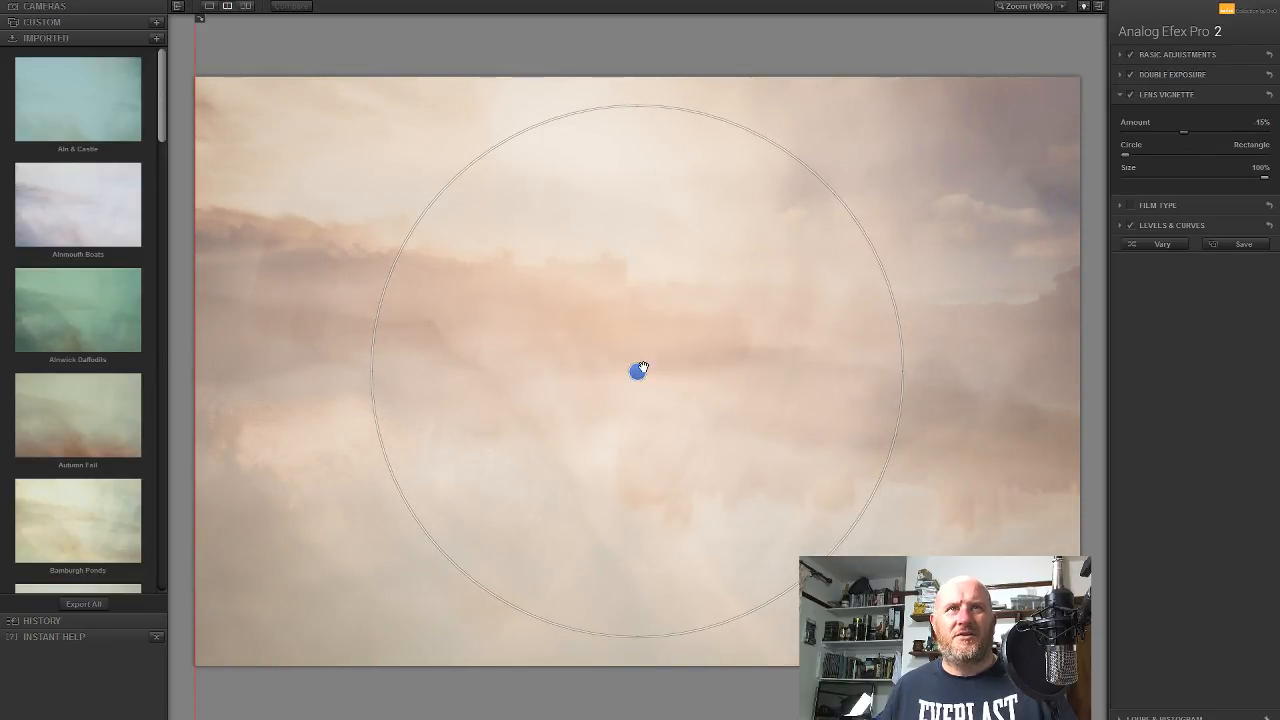
drag(637, 371, 578, 250)
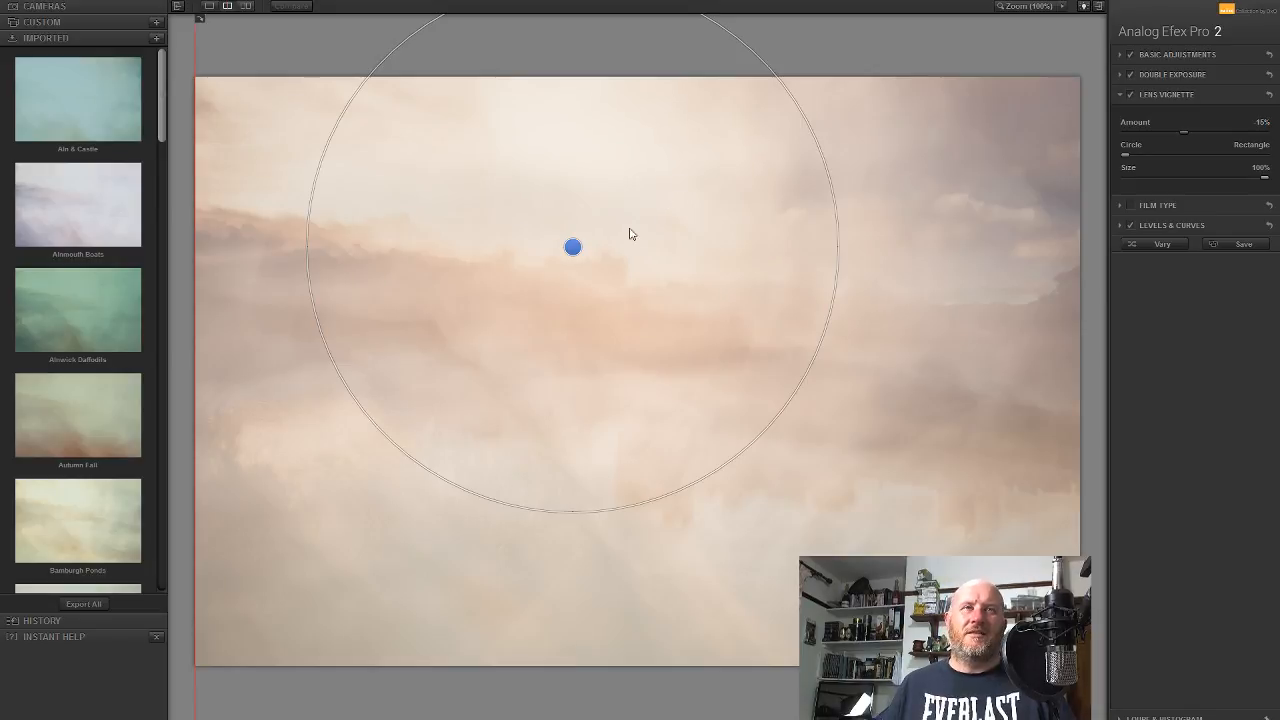
mouse_move(572, 247)
mouse_down()
mouse_move(566, 233)
mouse_move(566, 251)
mouse_up()
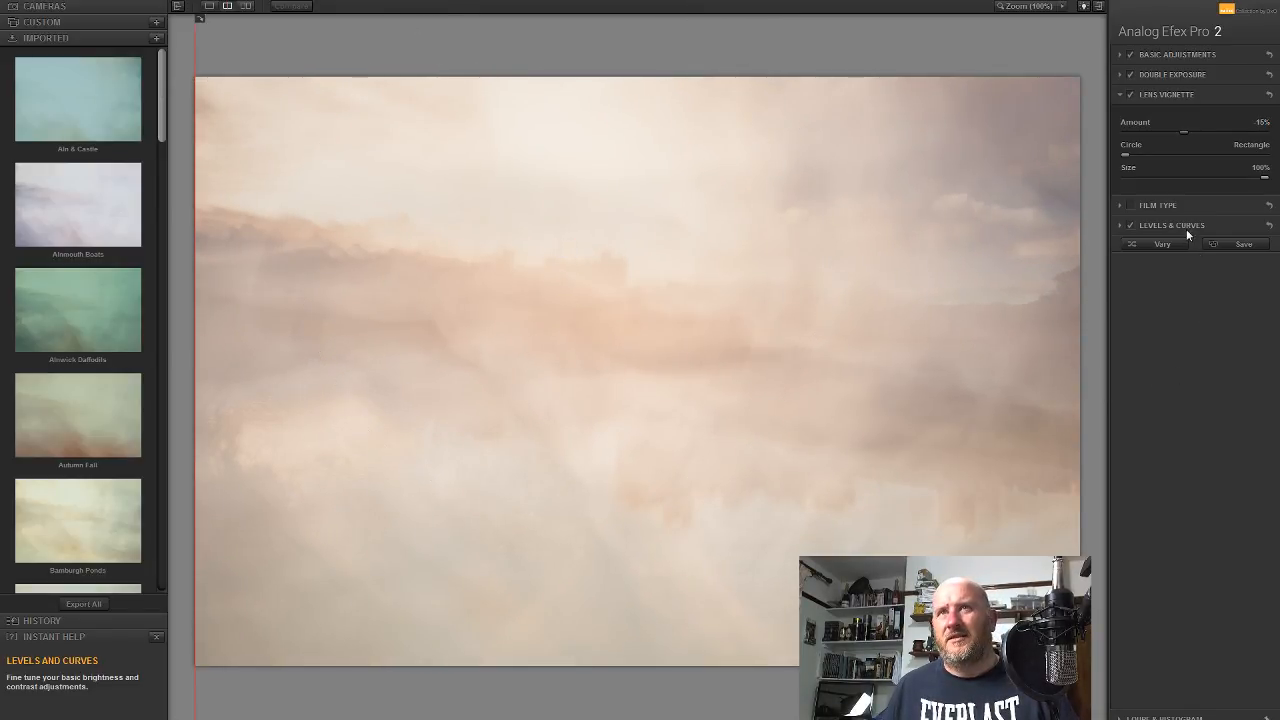
Enable Film Type and try the first film of the second and third rows in the Warm set
click(1150, 204)
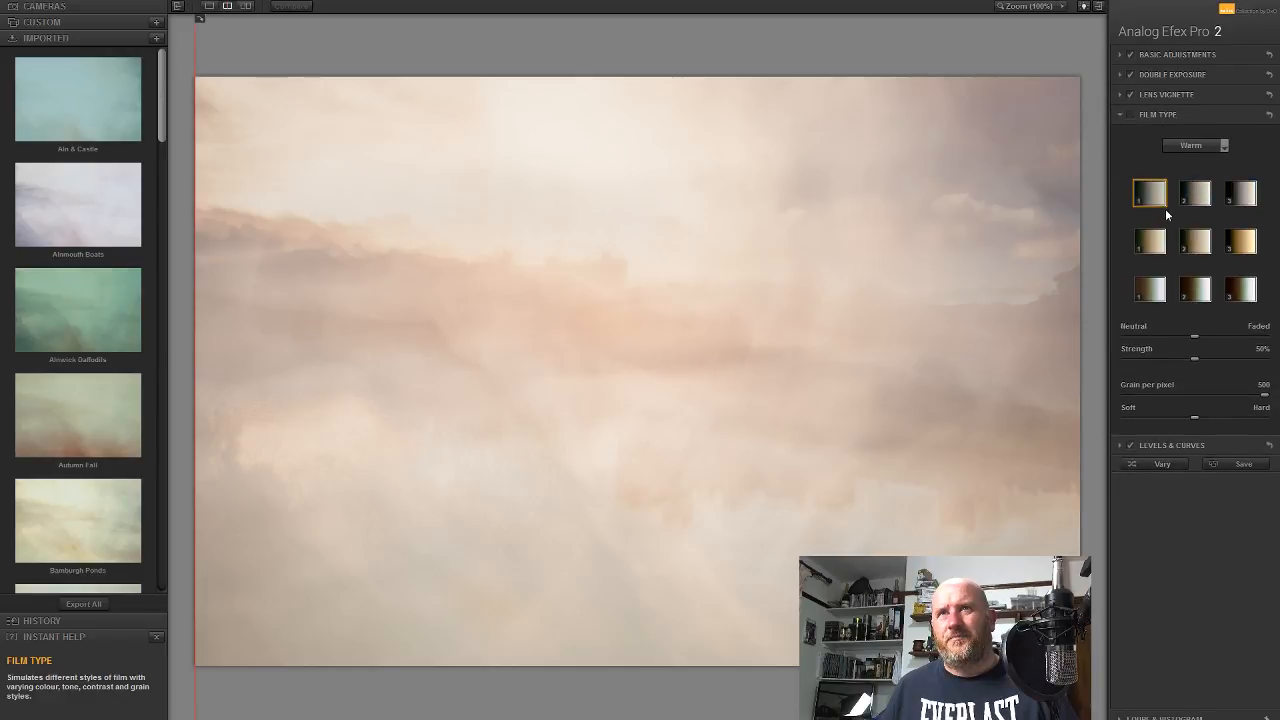
click(1130, 114)
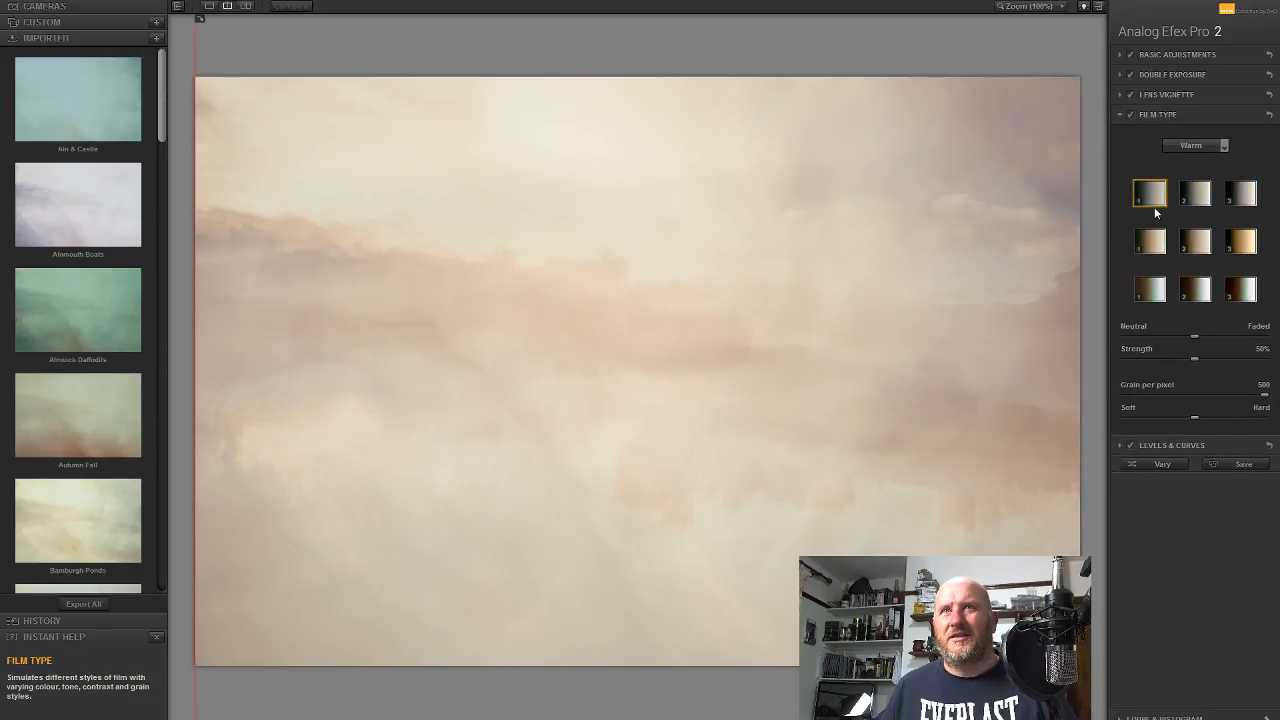
click(1152, 245)
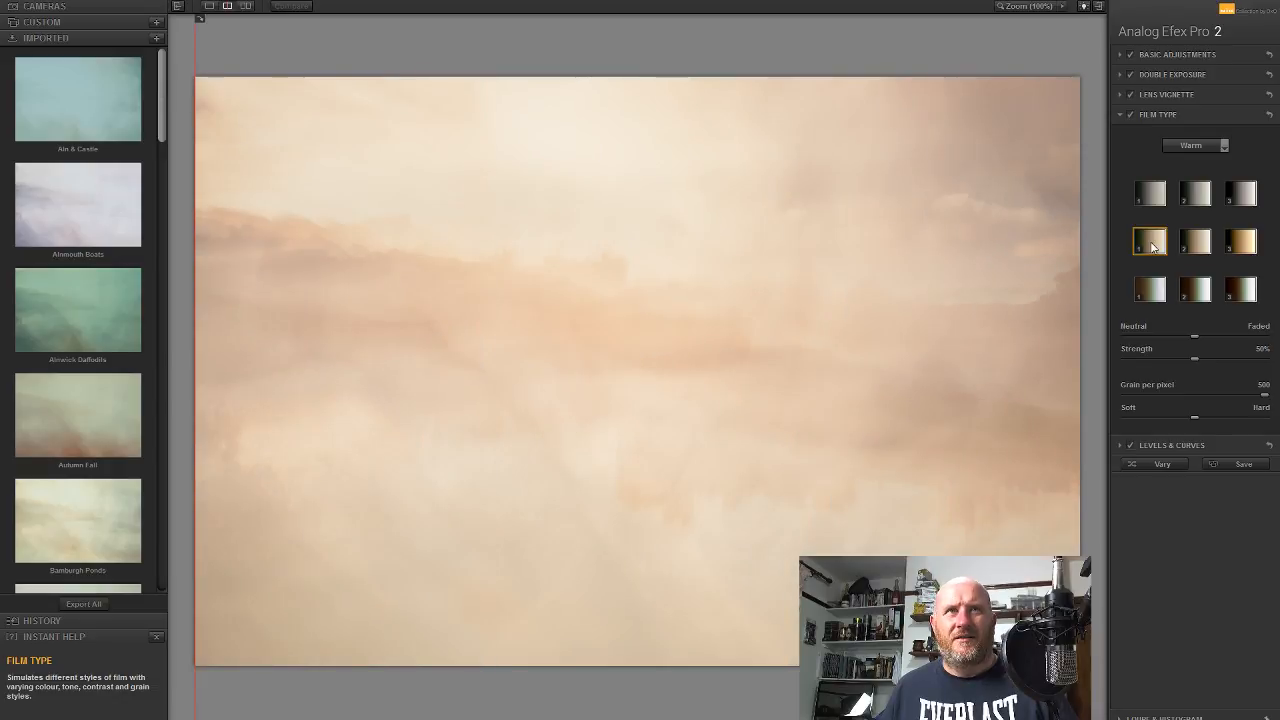
click(1152, 291)
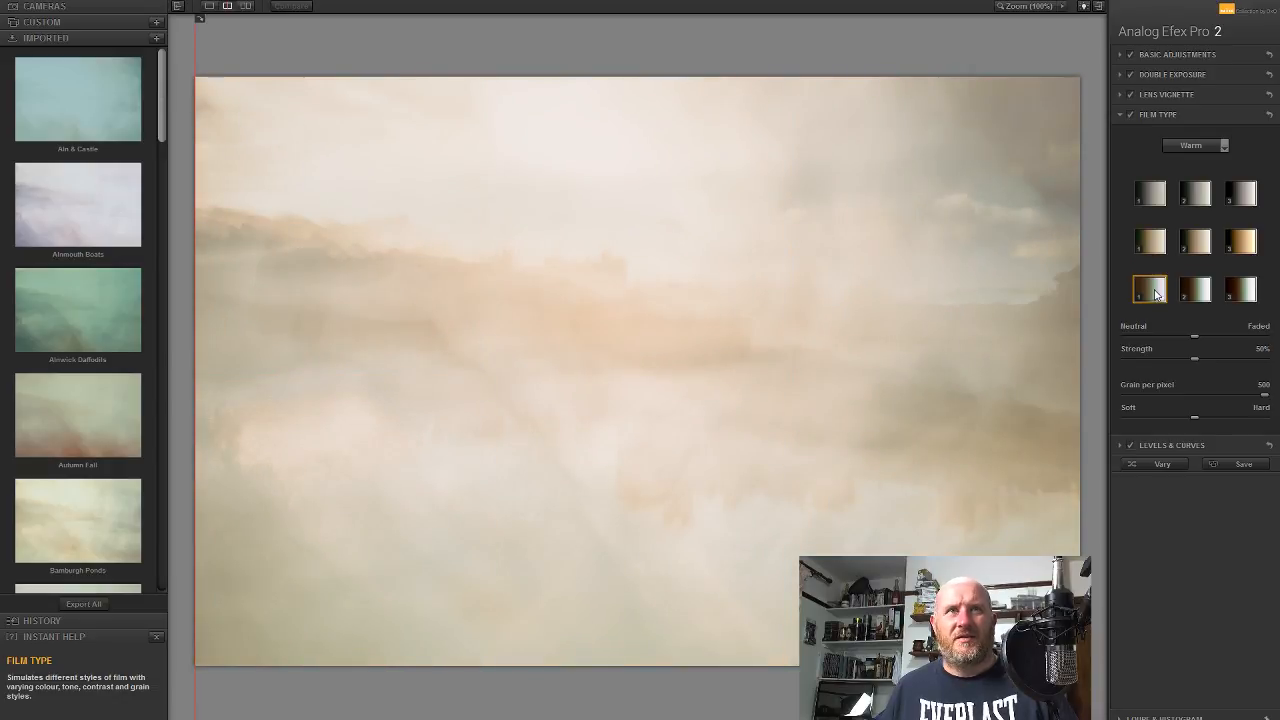
Switch Film Type to the Cool set, try the first purple film, and select the first green-tinted film
click(1193, 146)
click(1176, 181)
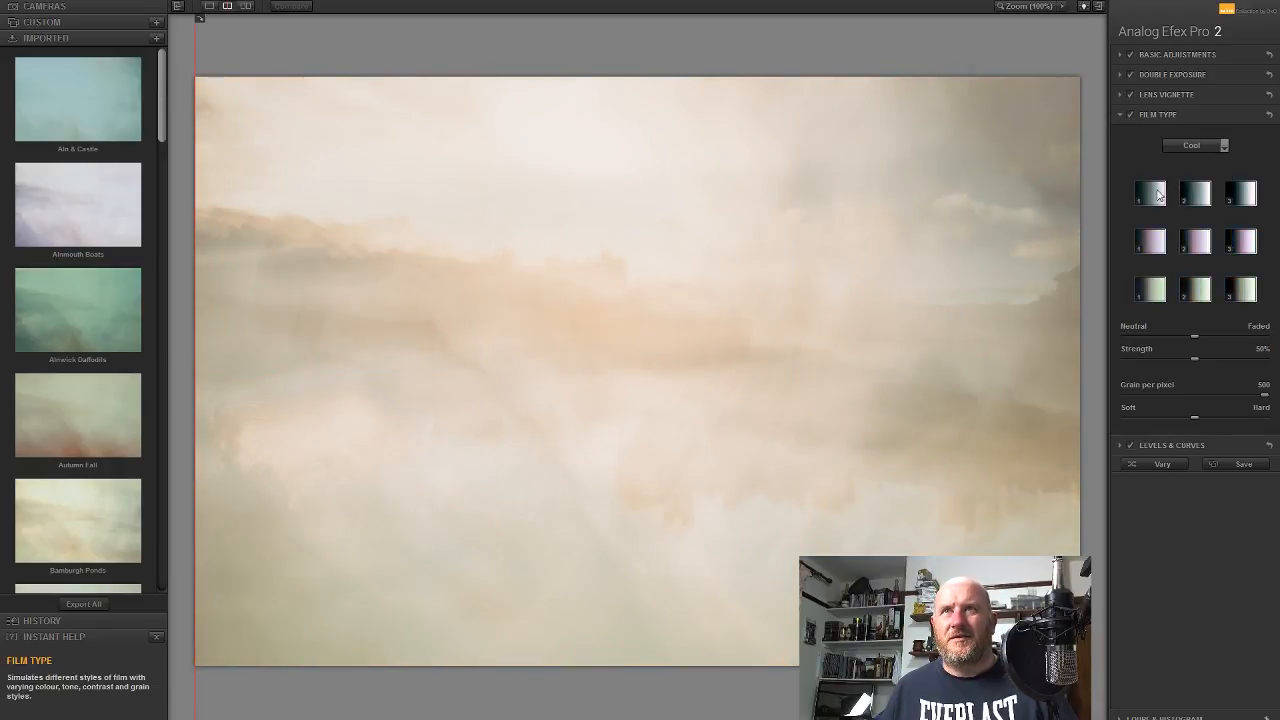
click(1156, 242)
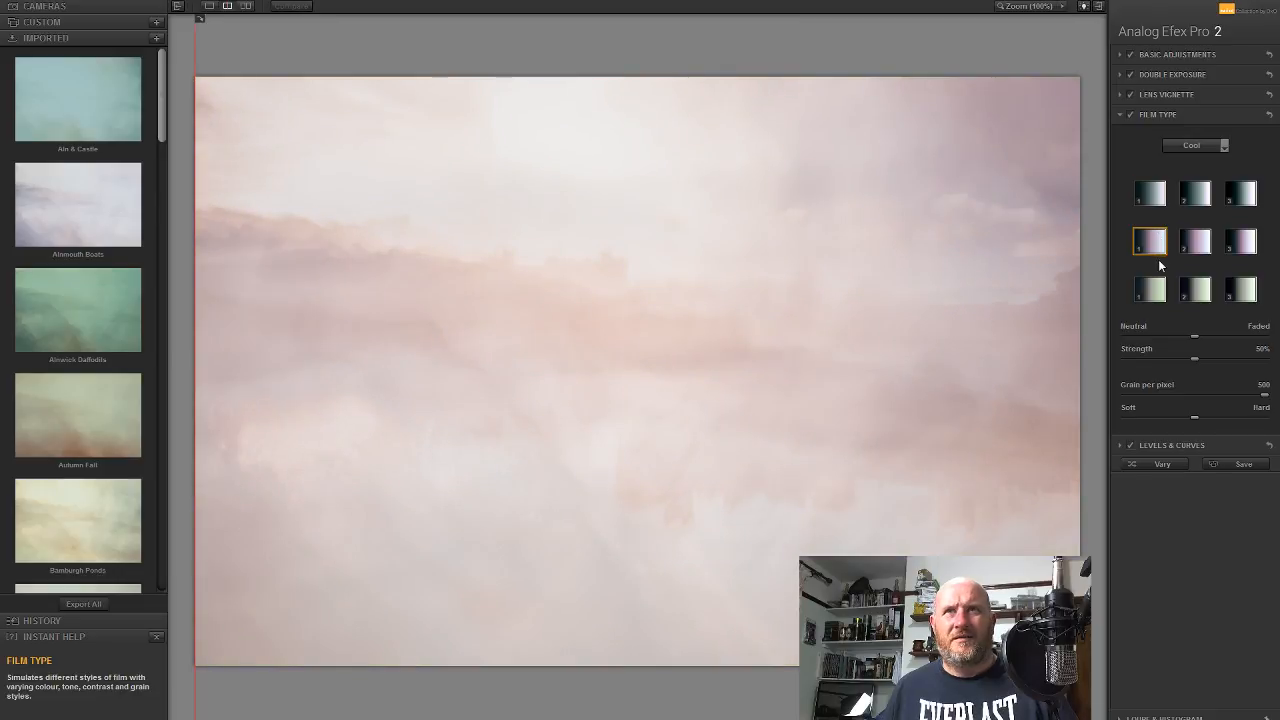
click(1154, 290)
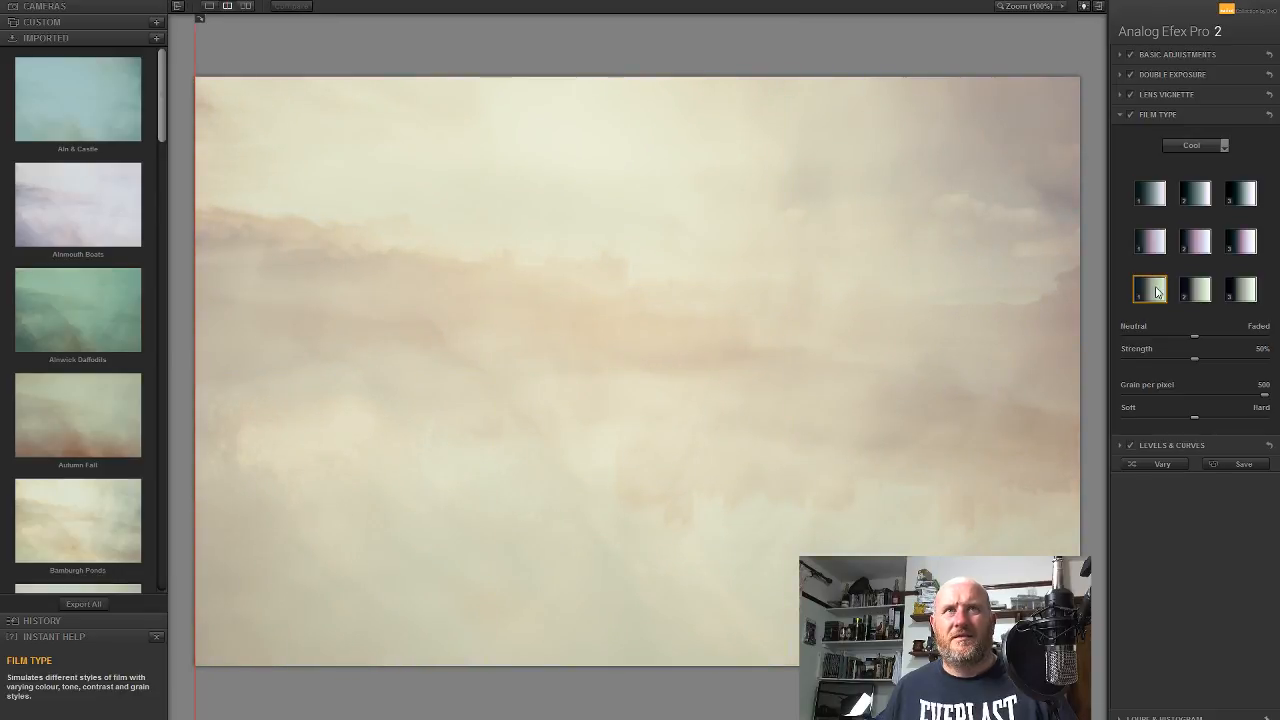
Switch Film Type to the Subtle set and try the first film in each of the rows
click(1193, 146)
click(1182, 170)
click(1152, 196)
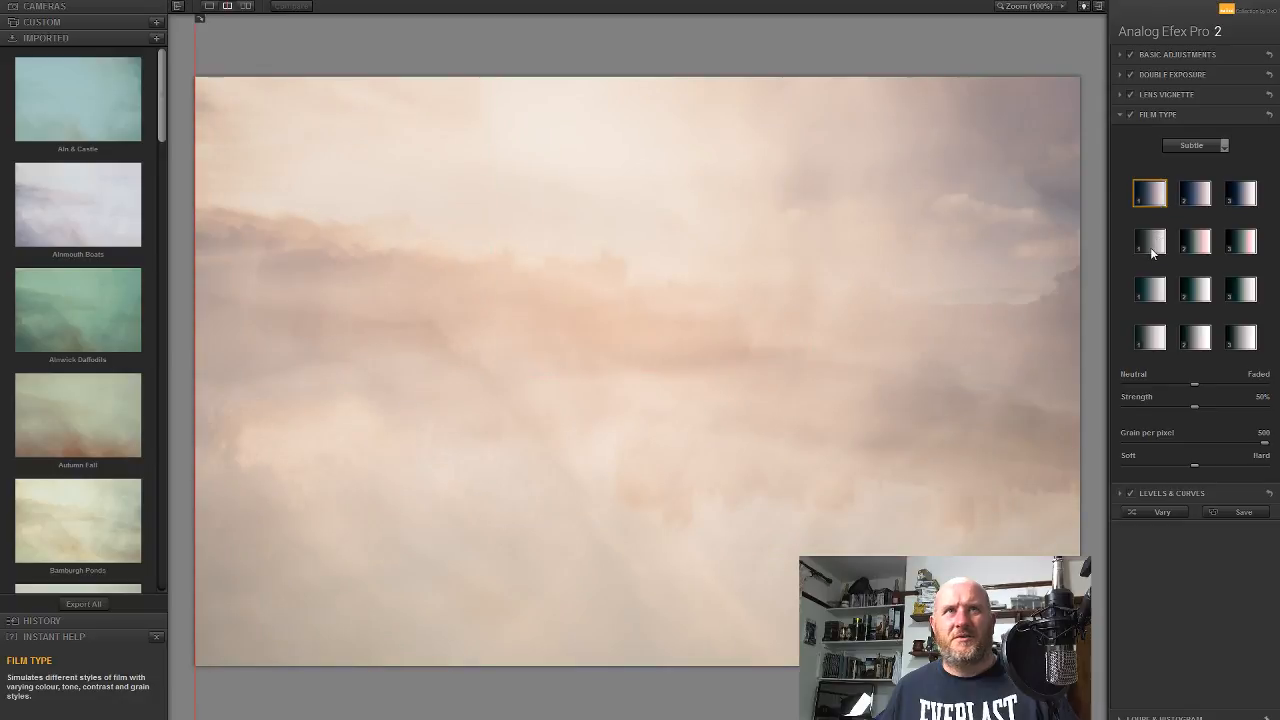
click(1150, 243)
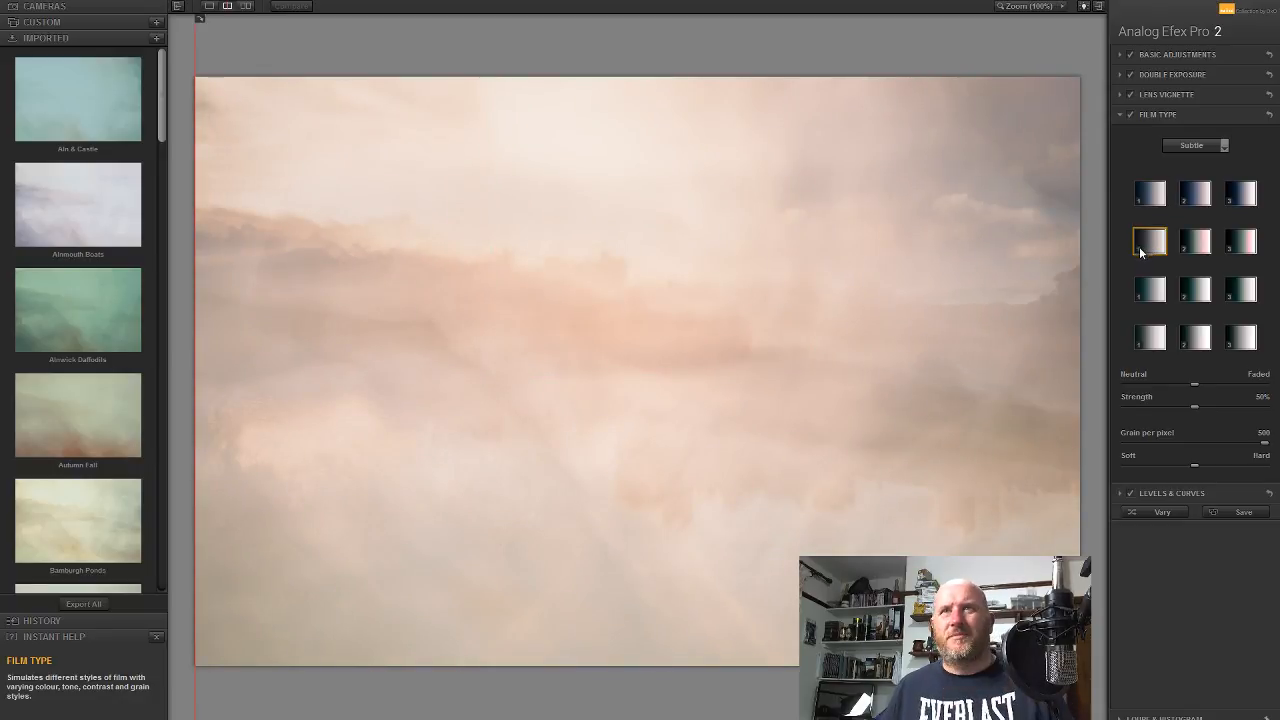
click(1151, 292)
click(1152, 340)
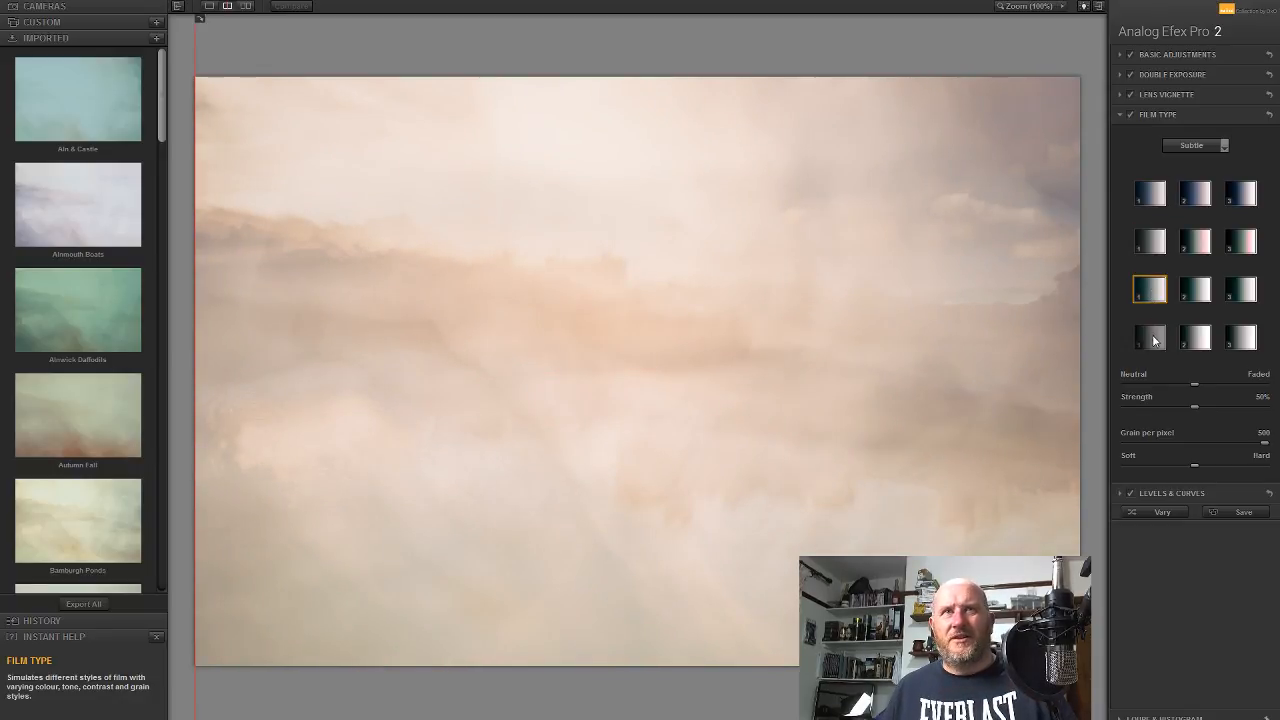
Return Film Type to the Warm set, choose the first film of the second row and raise Strength to 53%
click(1180, 145)
click(1174, 168)
click(1163, 251)
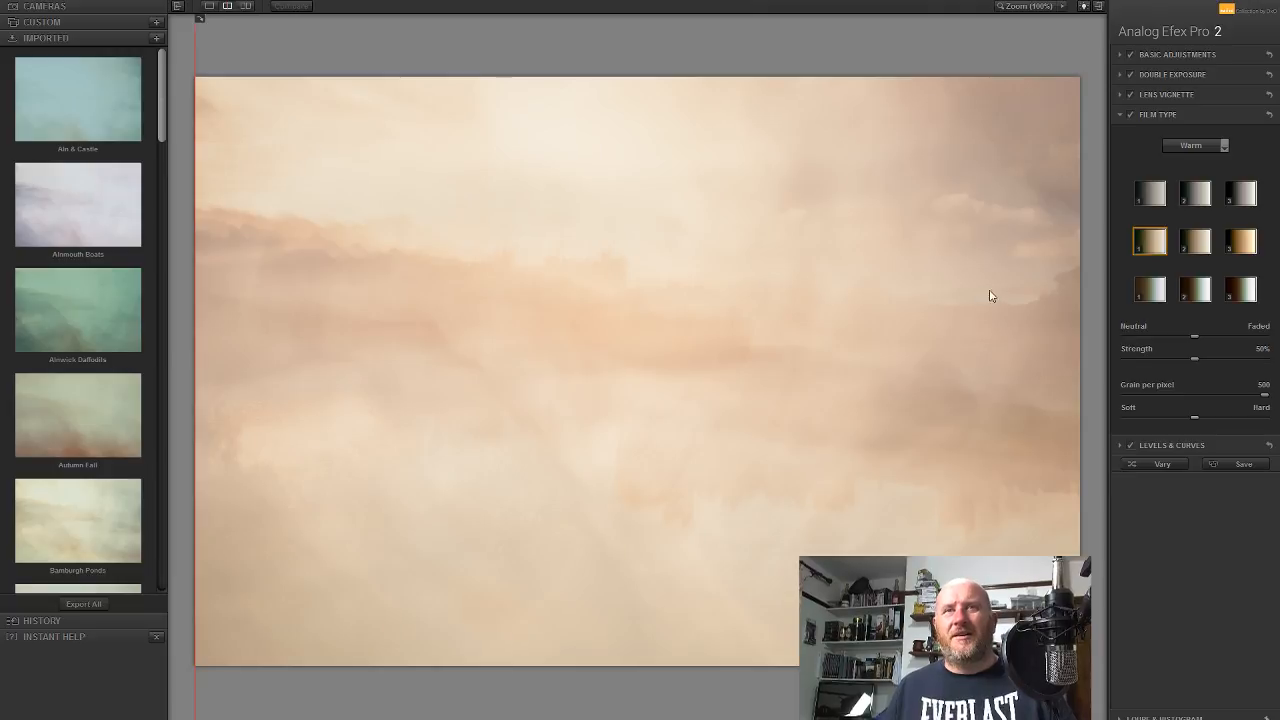
click(1234, 358)
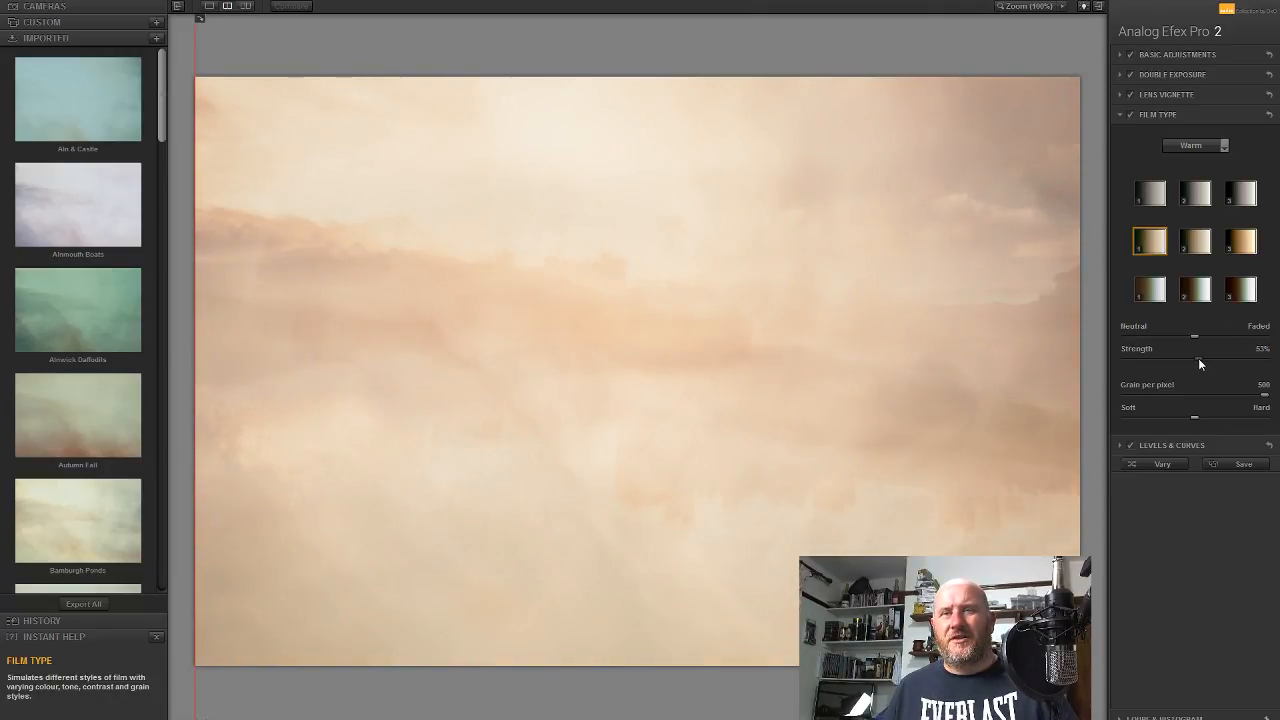
Compare the first films of the Subtle set, select the one in the first row, set Strength to 81% and shift it slightly towards Neutral
click(1194, 148)
click(1188, 199)
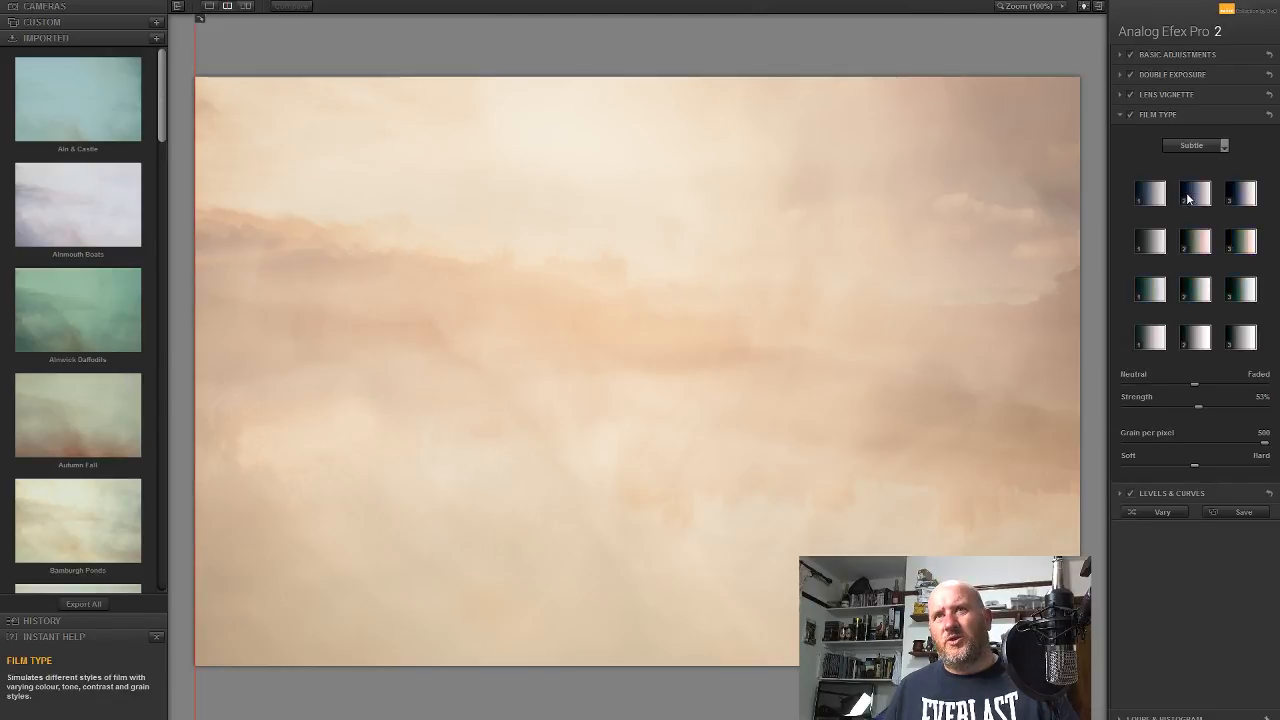
click(1147, 340)
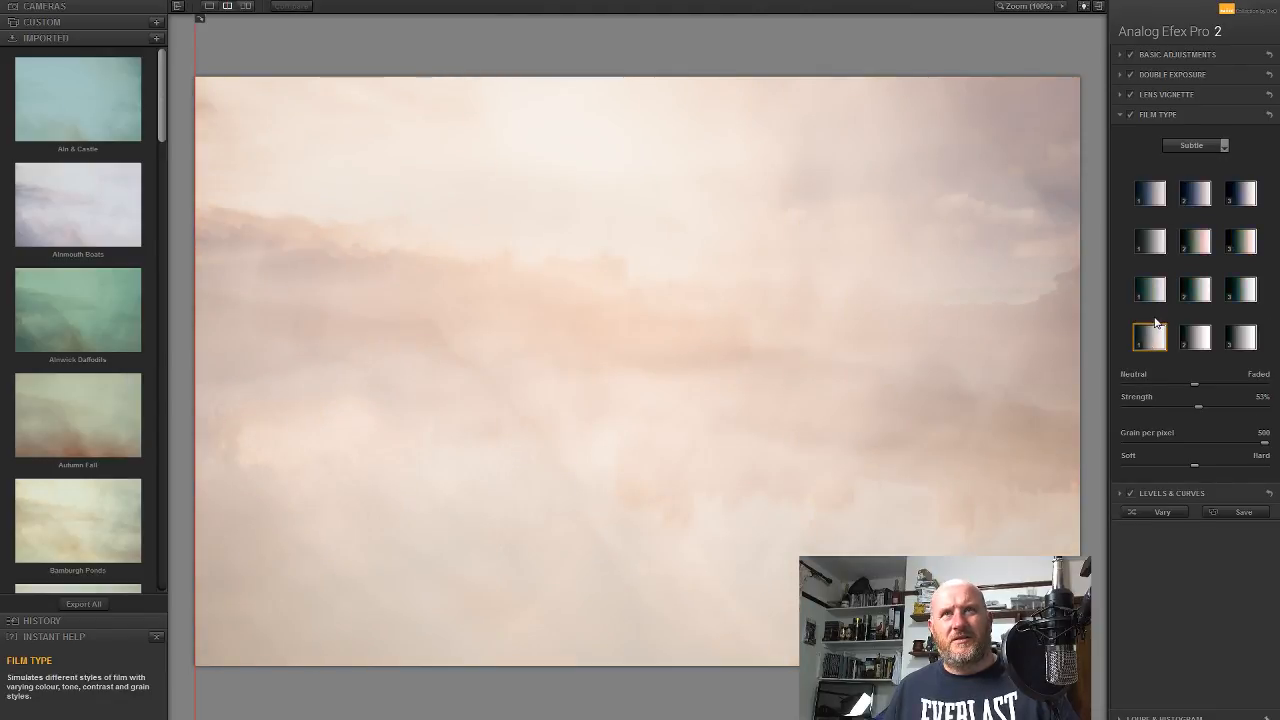
click(1153, 296)
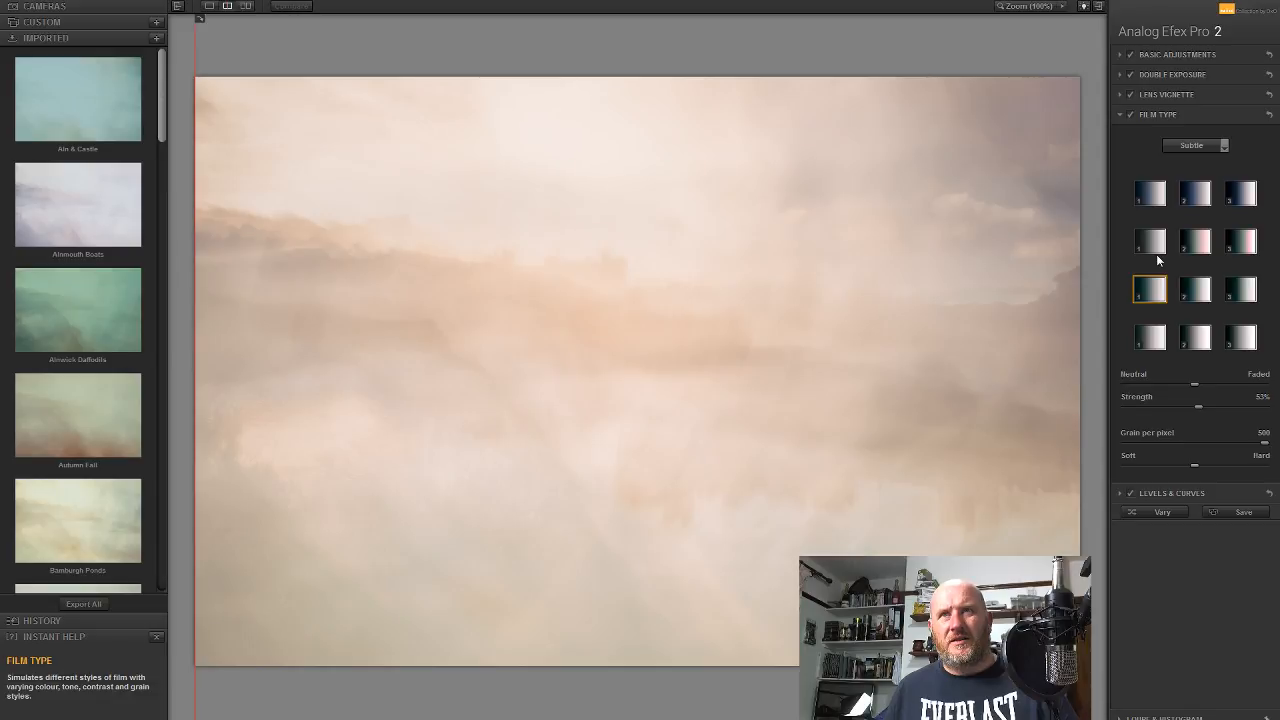
click(1152, 244)
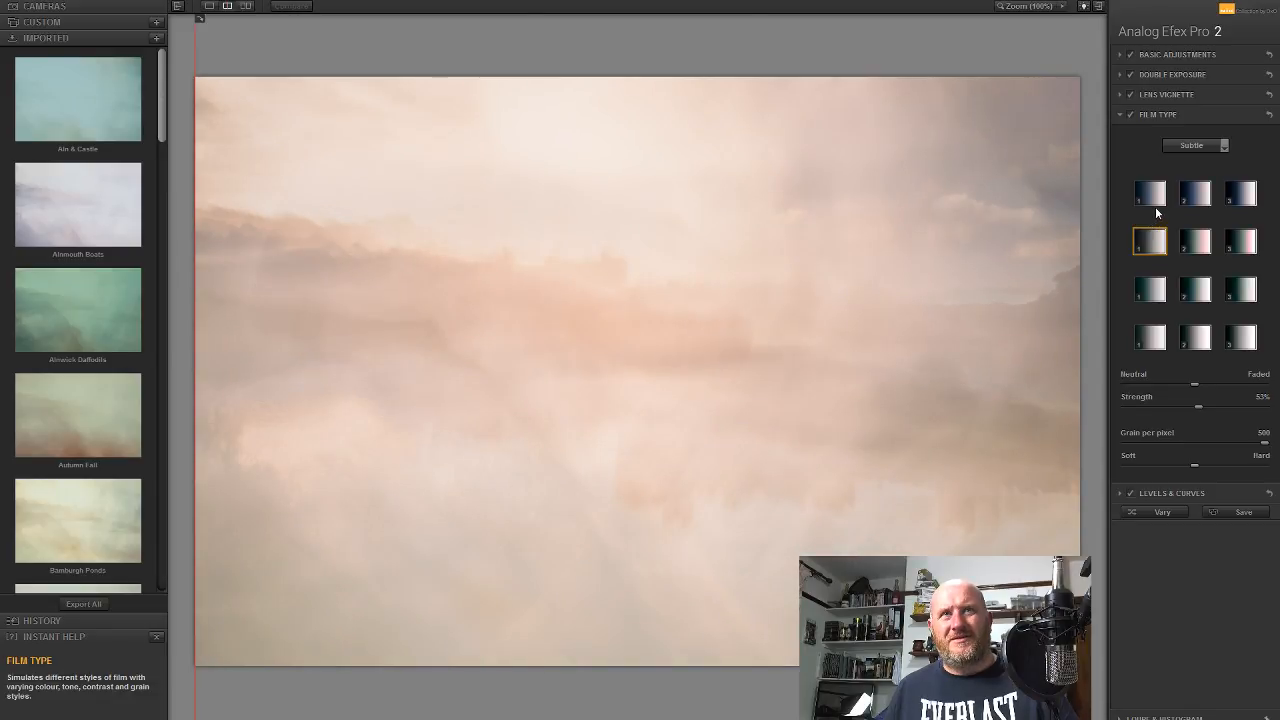
click(1155, 200)
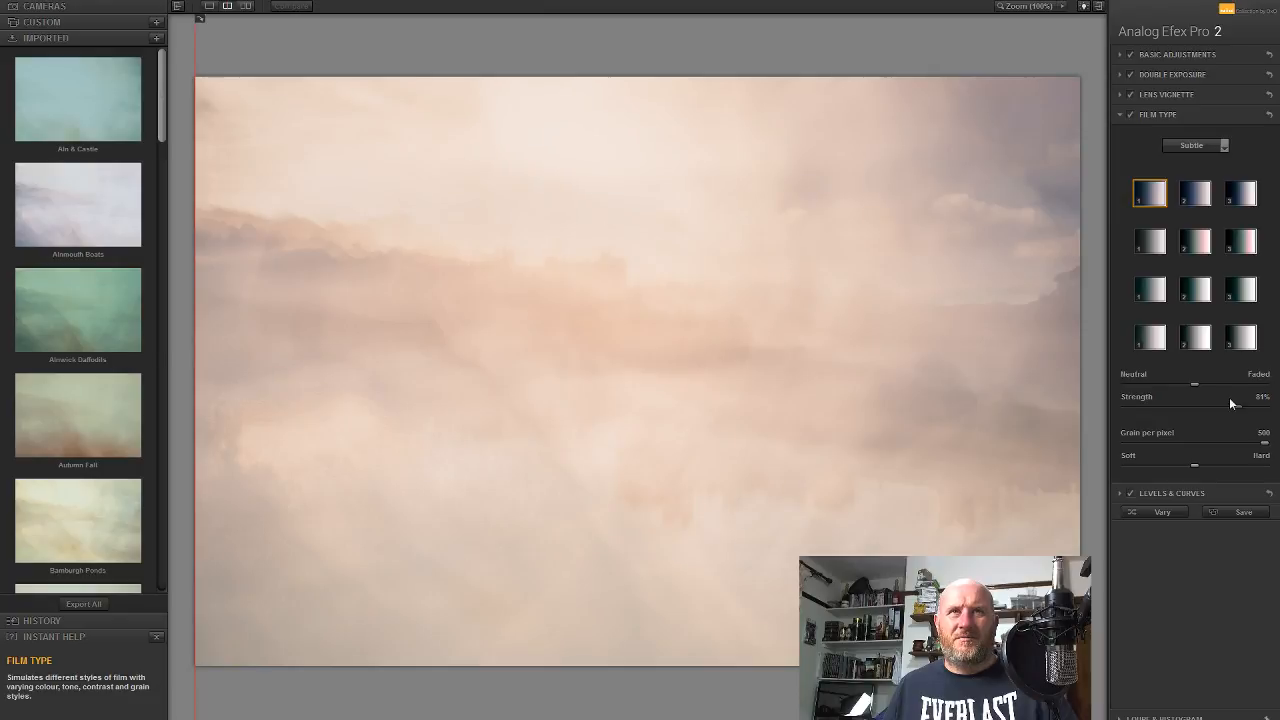
mouse_move(1195, 384)
mouse_down()
mouse_move(1247, 393)
mouse_move(1170, 386)
mouse_move(1183, 385)
mouse_up()
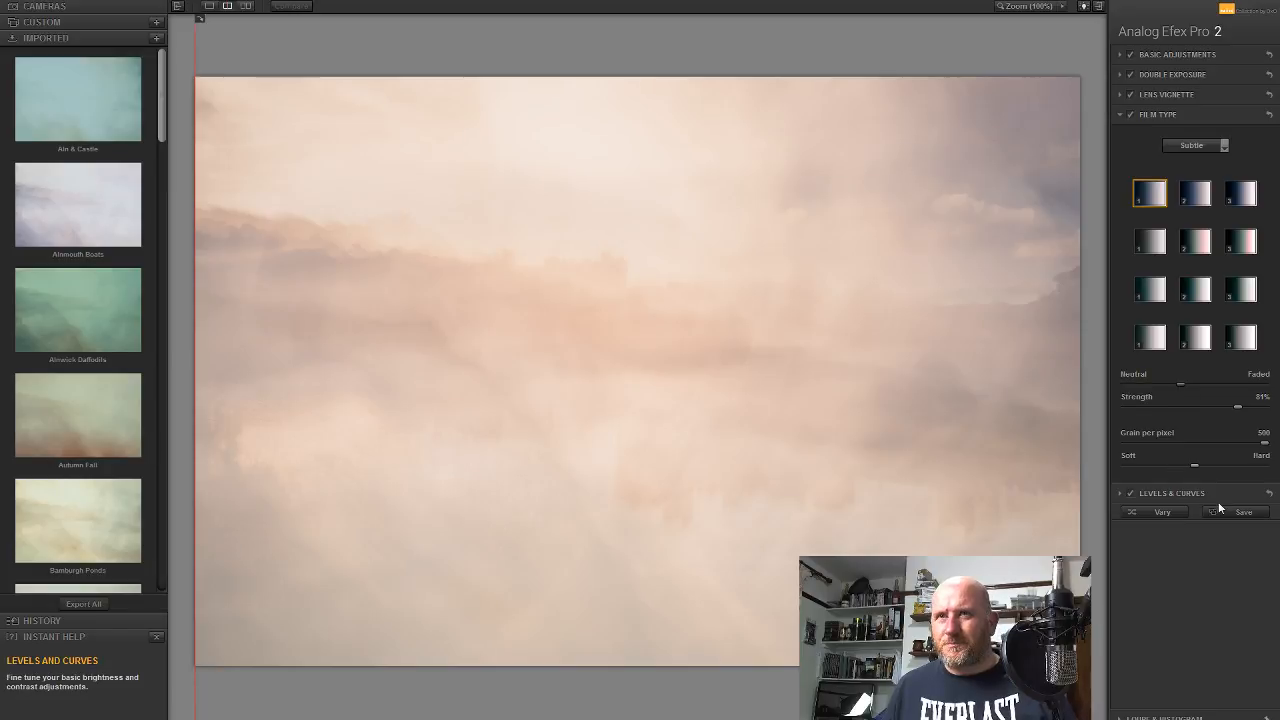
Shape the RGB curve in Levels & Curves with slightly lowered shadows, an anchor point in the highlights and a barely lowered white endpoint
click(1181, 492)
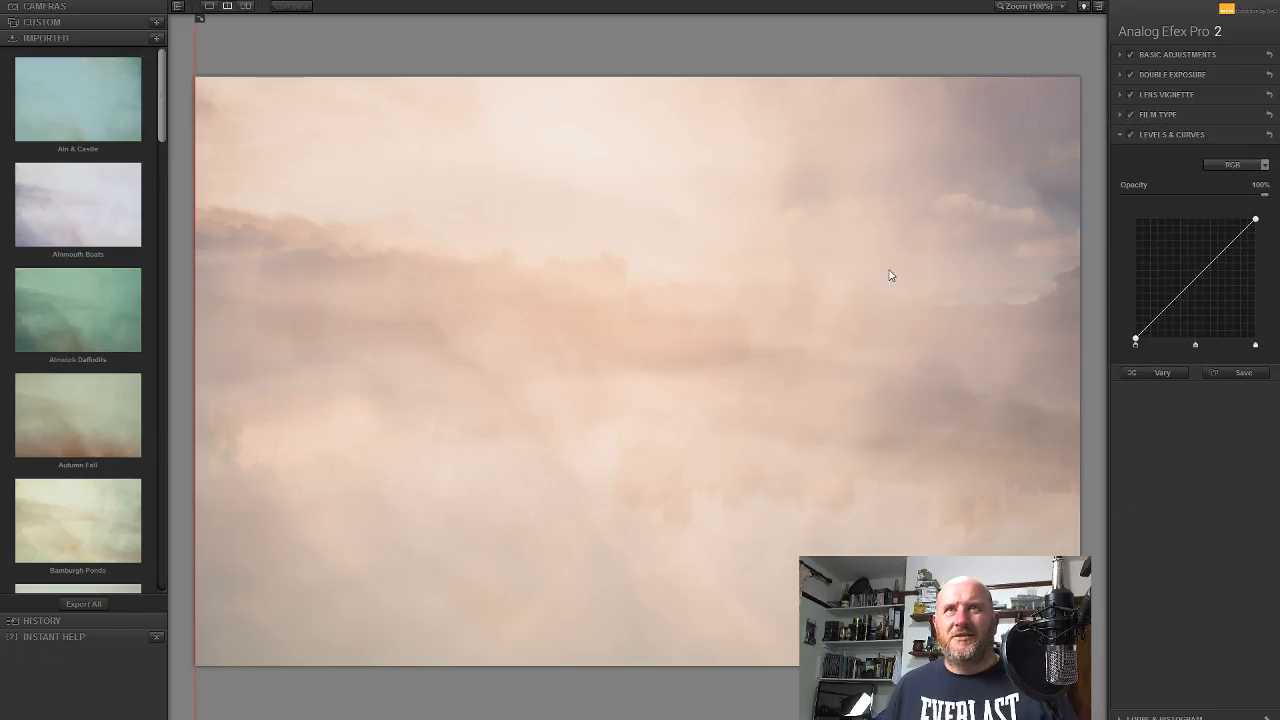
drag(1162, 311, 1161, 322)
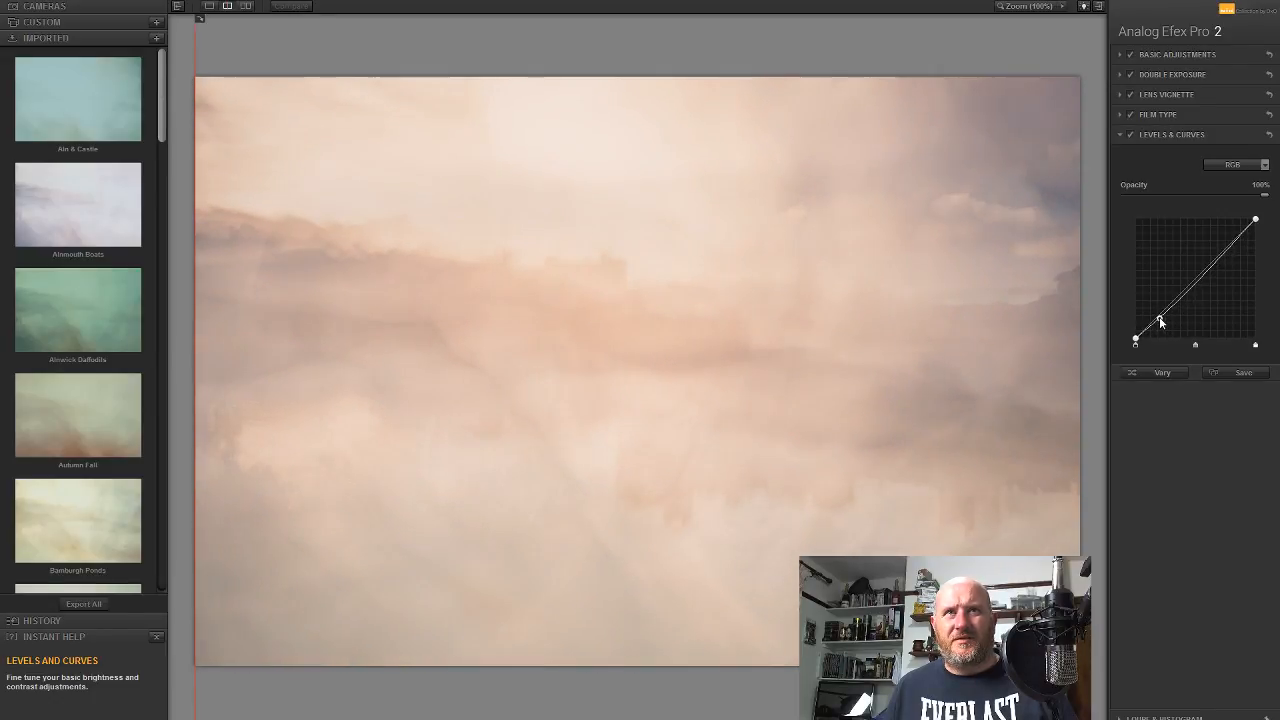
drag(1210, 255, 1217, 257)
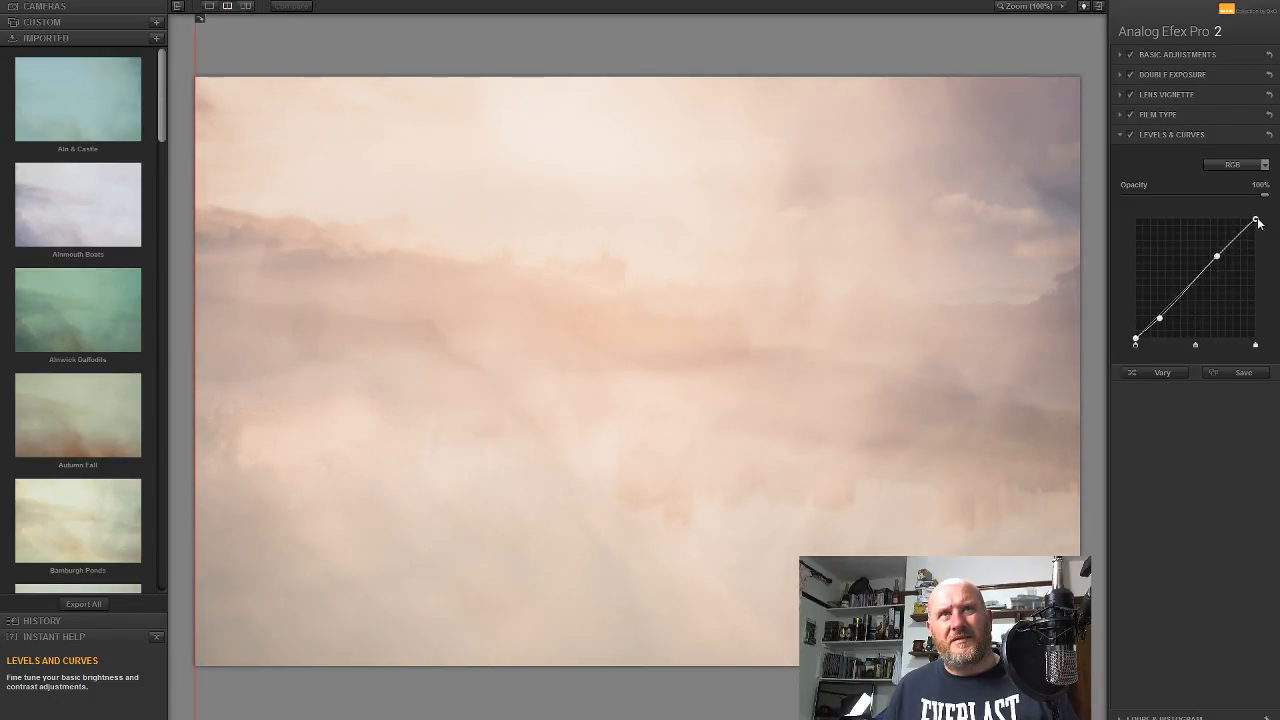
drag(1258, 220, 1262, 221)
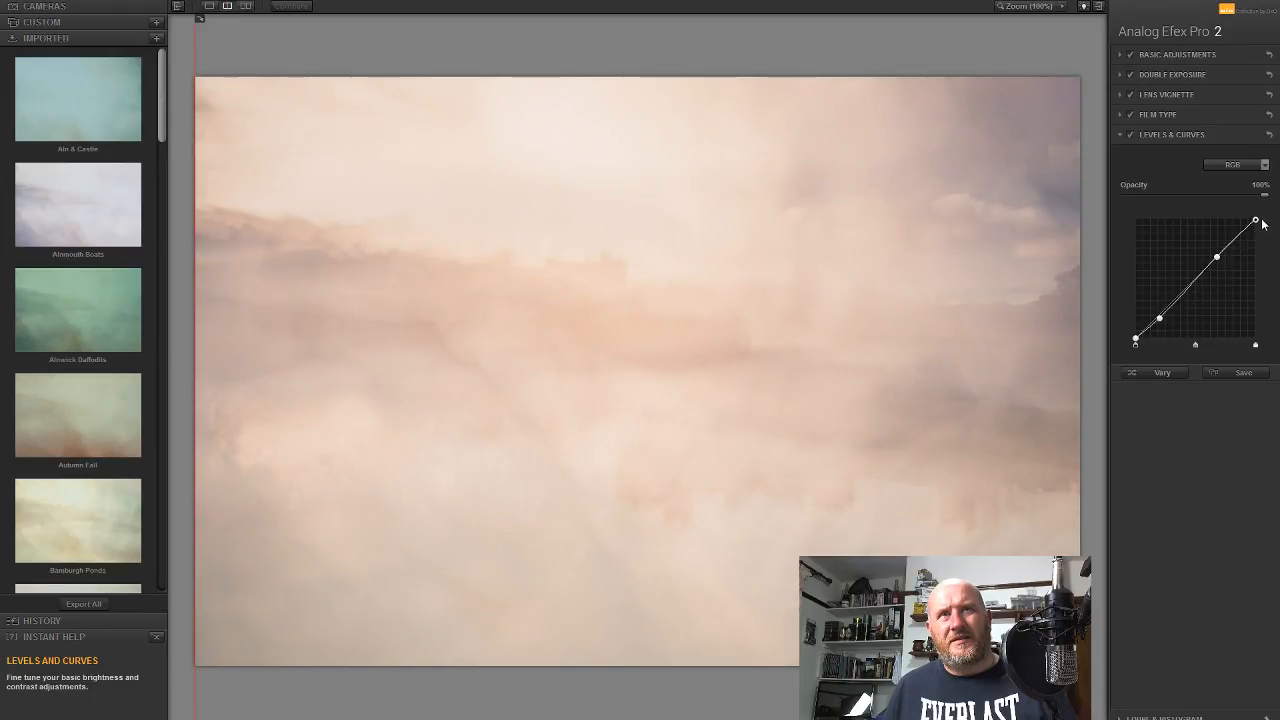
click(1264, 164)
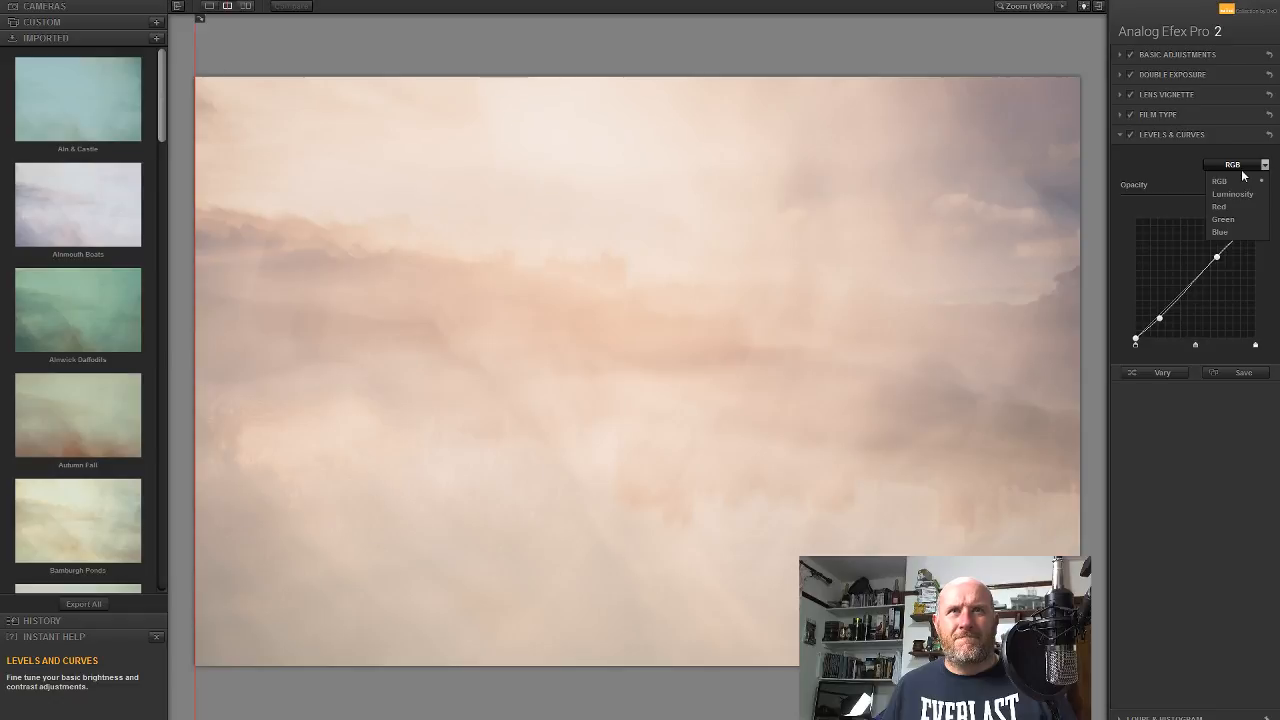
click(1208, 463)
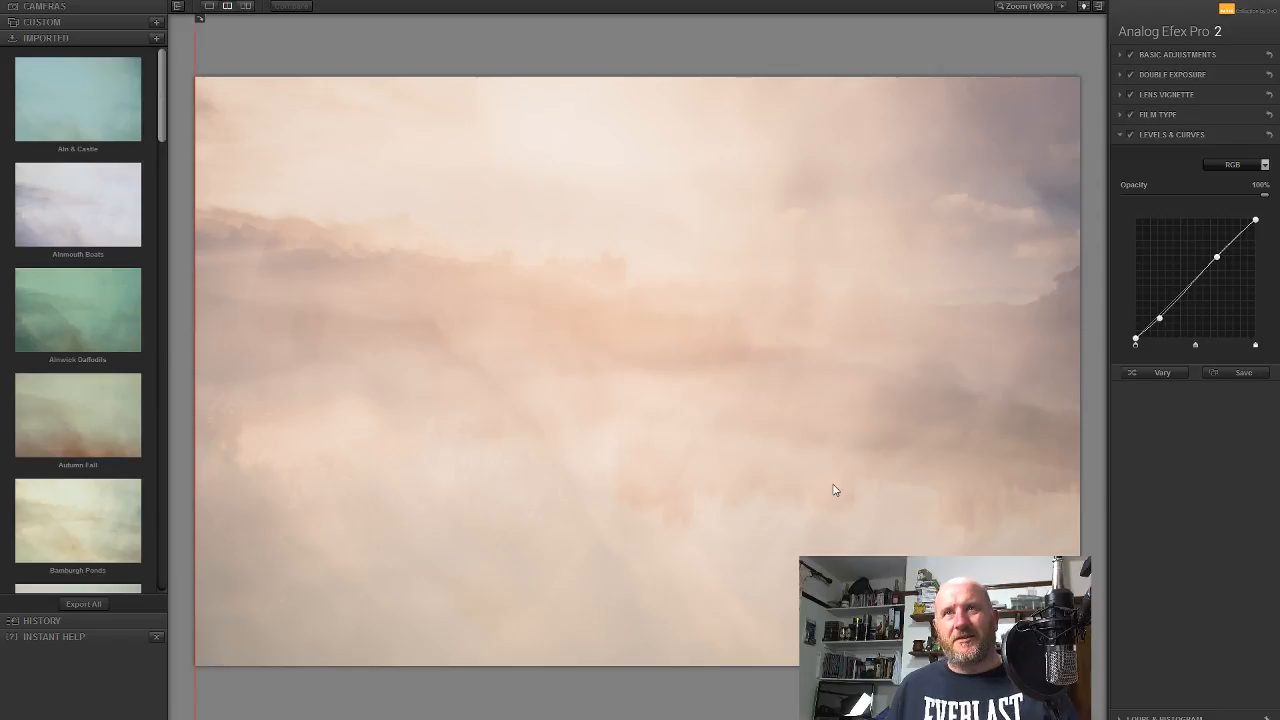
Enlarge the second exposure to 400%, move it slightly right, and shrink it until its frame nearly meets the image's upper edge
click(1159, 75)
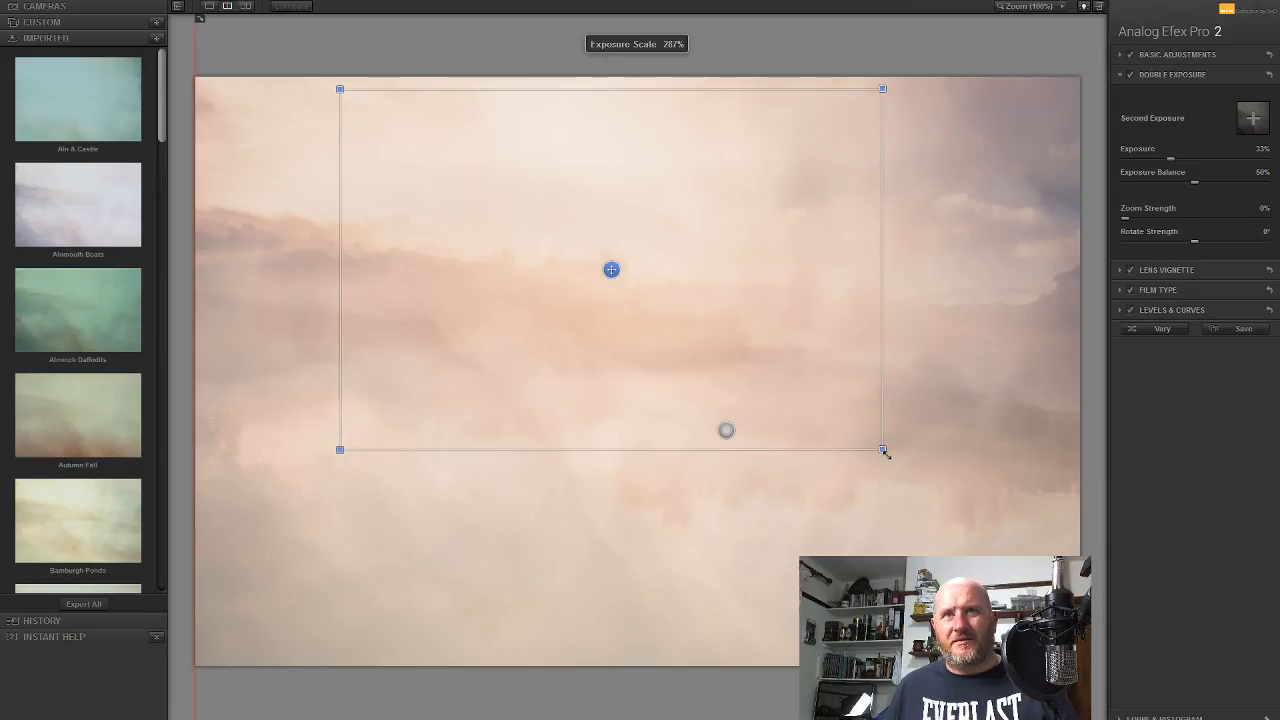
drag(884, 450, 998, 530)
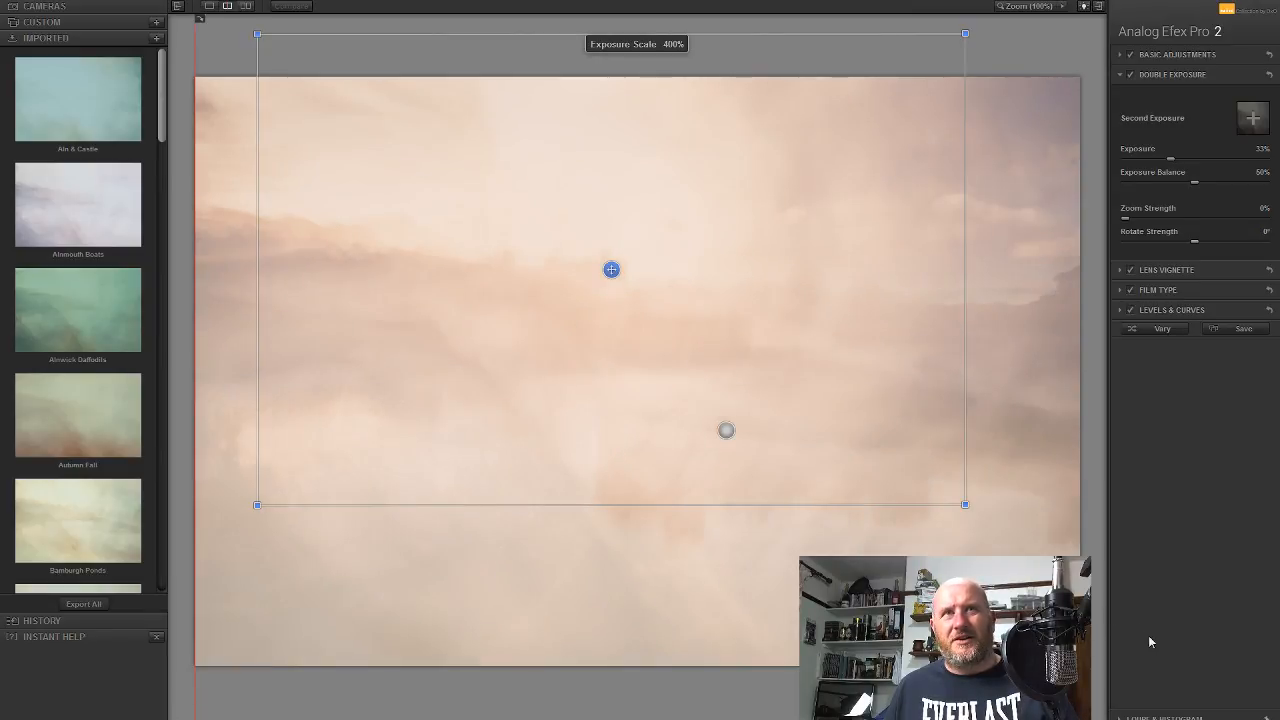
mouse_move(611, 269)
mouse_down()
mouse_move(849, 277)
mouse_move(406, 277)
mouse_move(357, 254)
mouse_move(643, 271)
mouse_move(632, 272)
mouse_up()
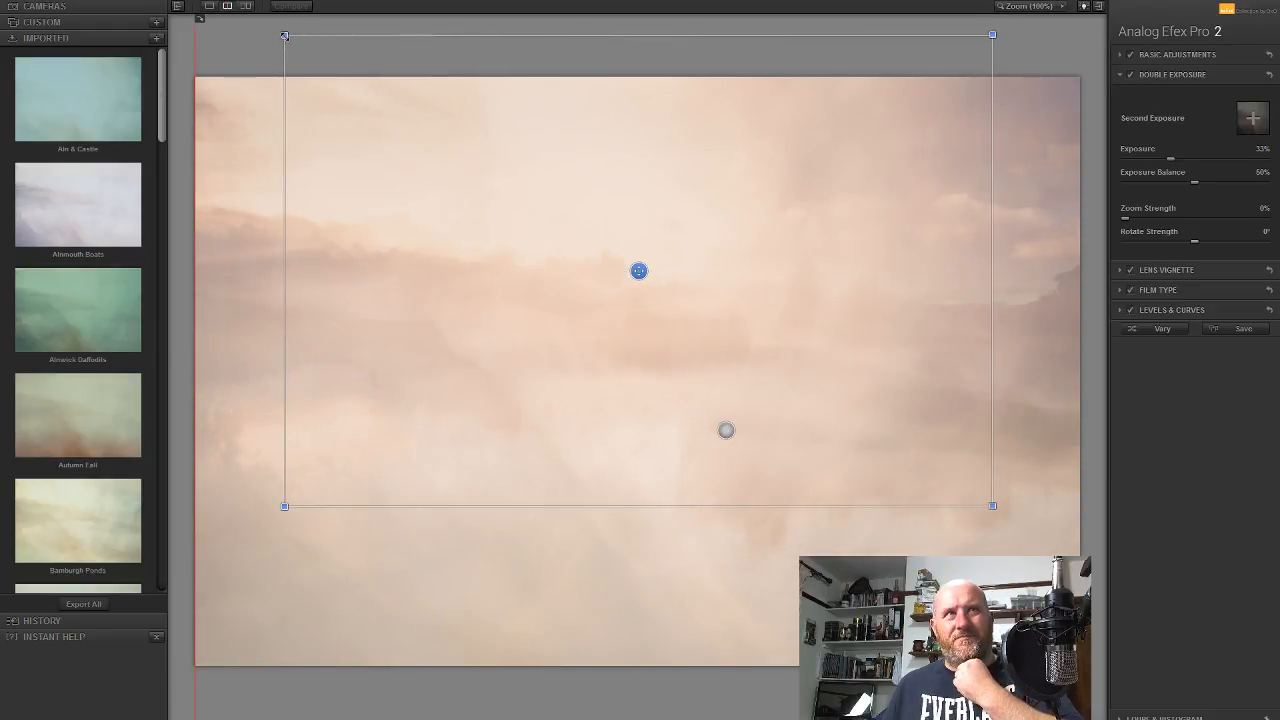
drag(285, 36, 328, 100)
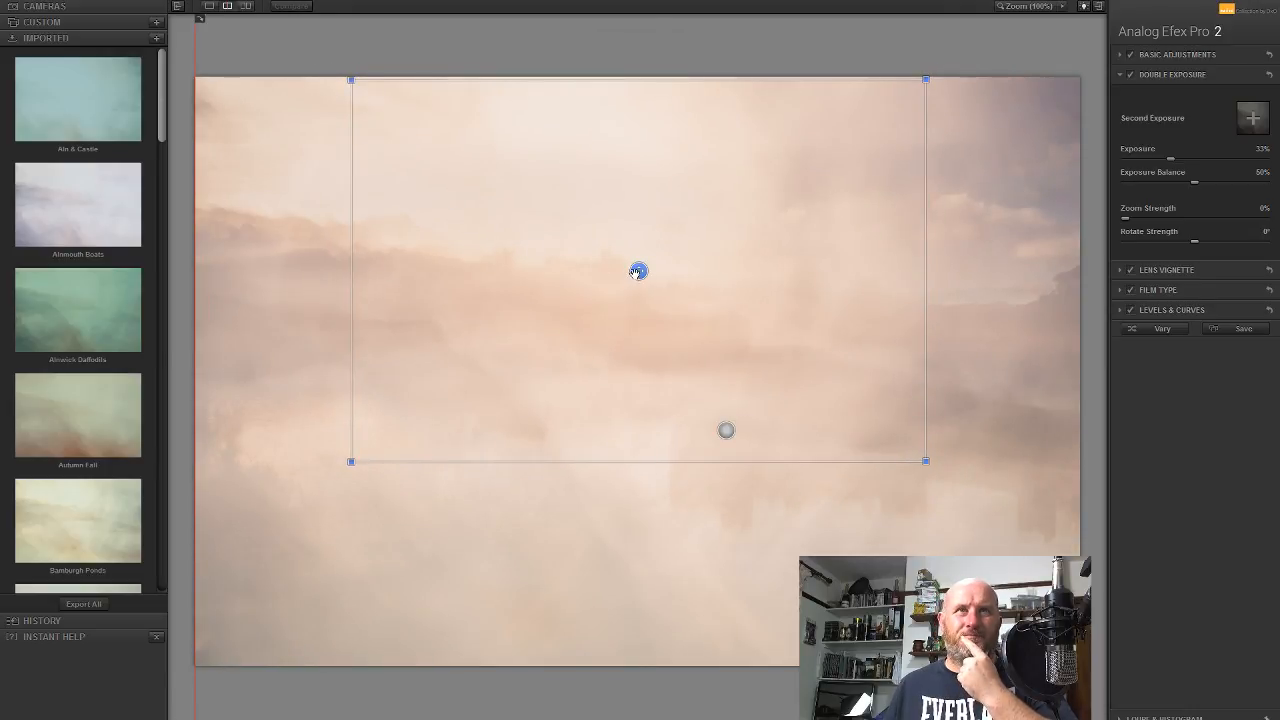
mouse_move(637, 271)
mouse_down()
mouse_move(646, 293)
mouse_move(639, 271)
mouse_up()
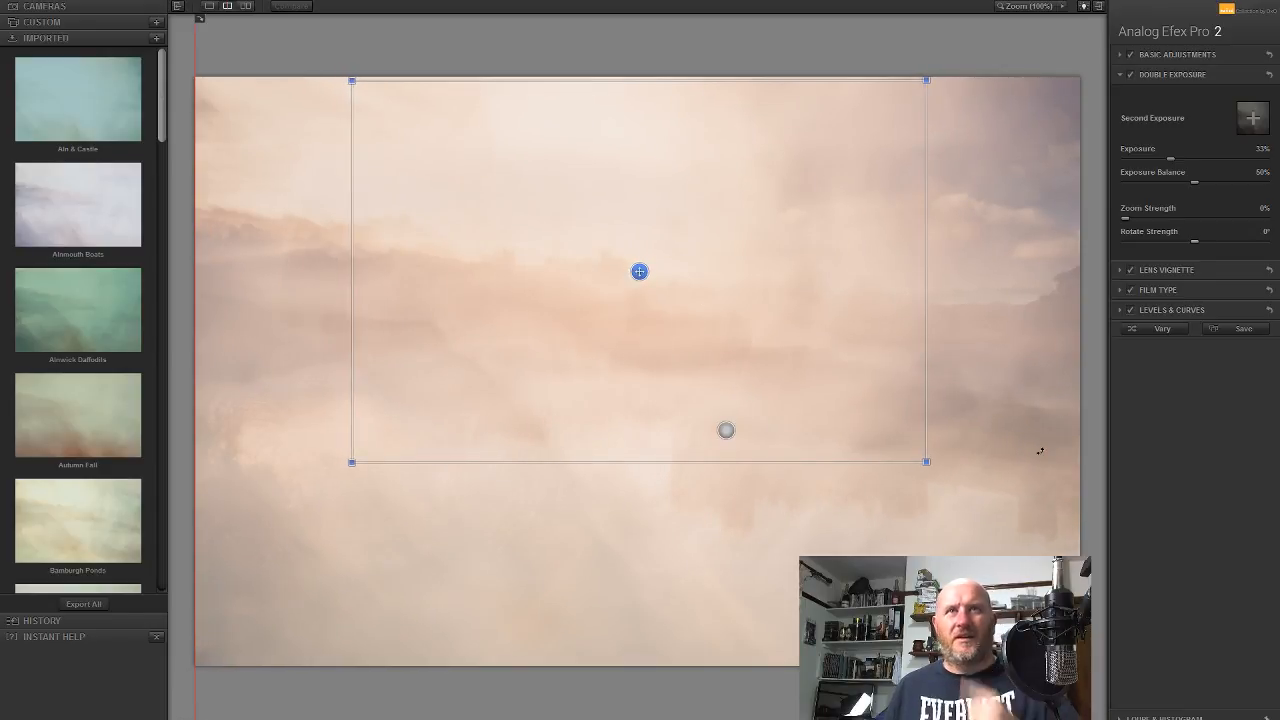
Set the double exposure's Rotate Strength to 220° and Zoom Strength to 63%, and move the effect's centre left over the mist
click(726, 430)
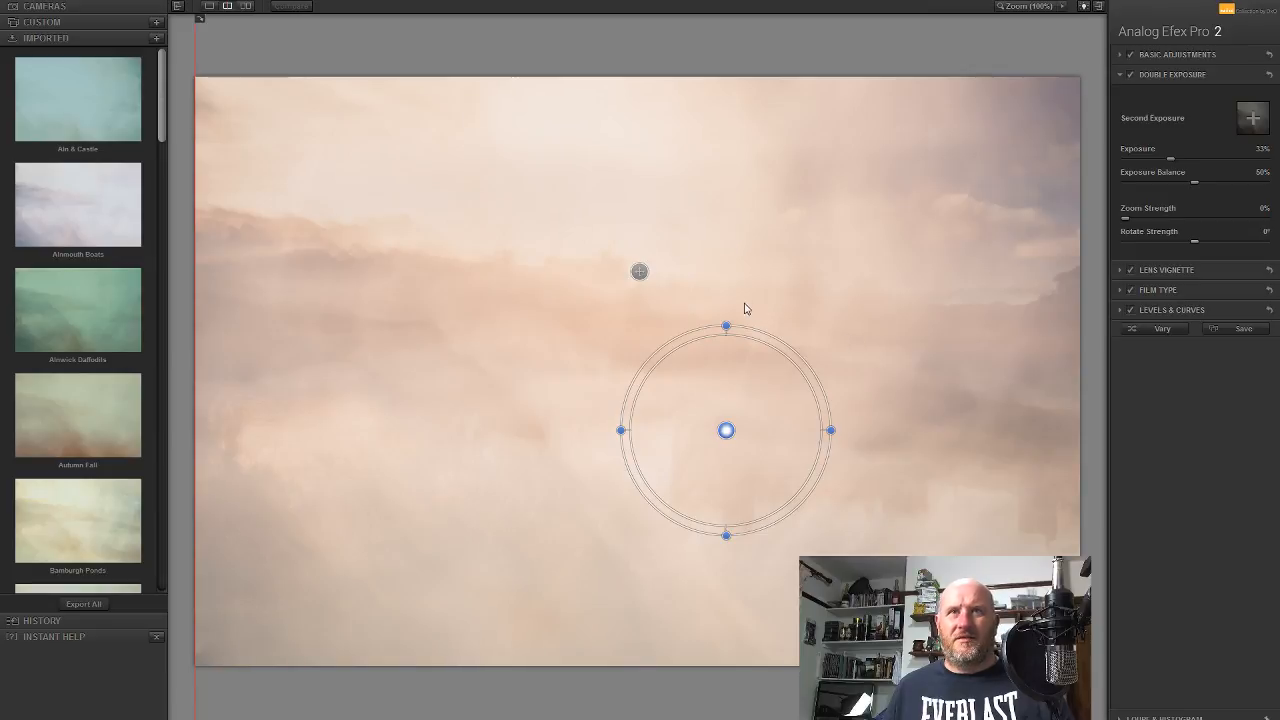
drag(726, 325, 674, 486)
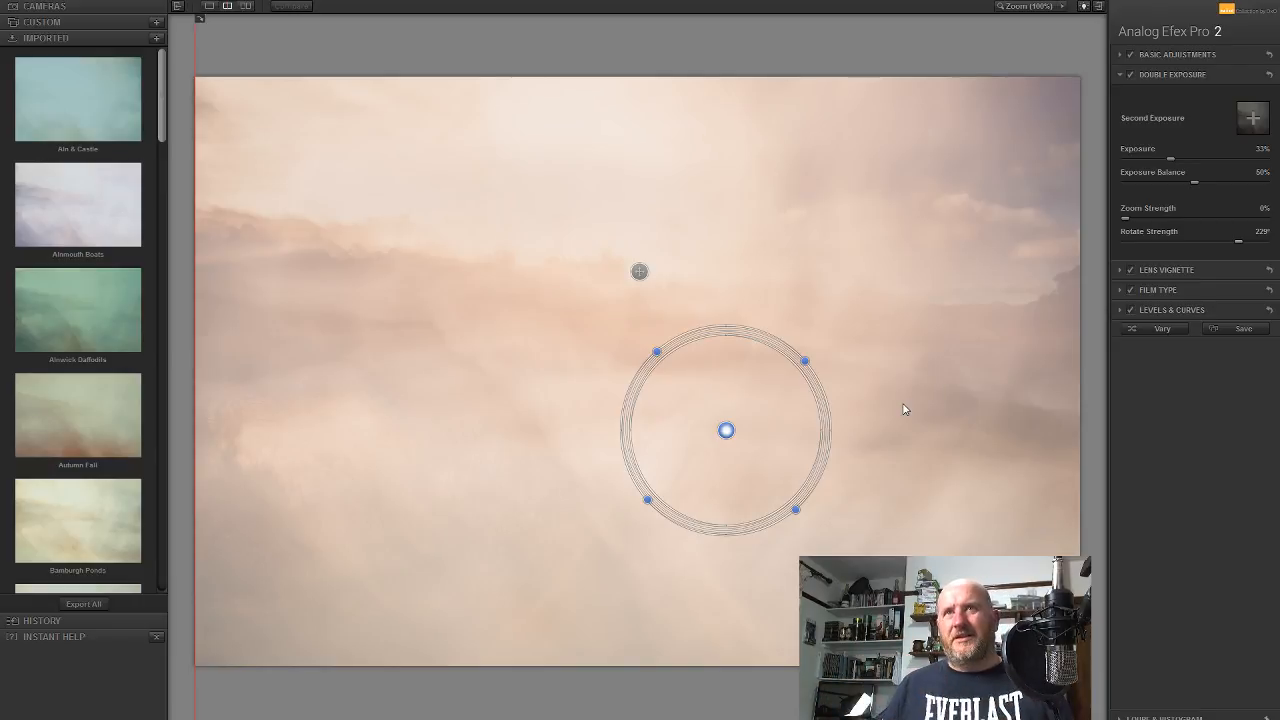
mouse_move(770, 434)
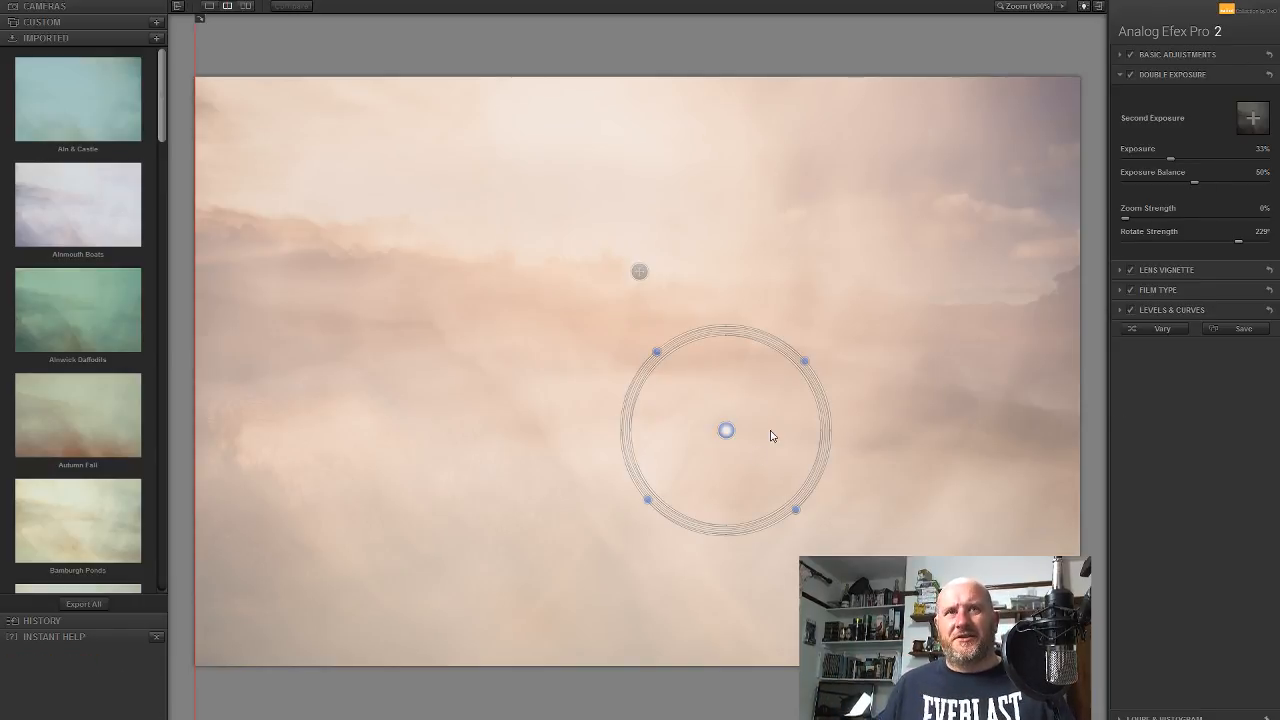
mouse_move(803, 361)
mouse_down()
mouse_move(766, 310)
mouse_move(683, 323)
mouse_move(563, 423)
mouse_move(803, 320)
mouse_move(797, 351)
mouse_move(817, 323)
mouse_move(826, 351)
mouse_move(811, 371)
mouse_move(908, 320)
mouse_move(897, 330)
mouse_up()
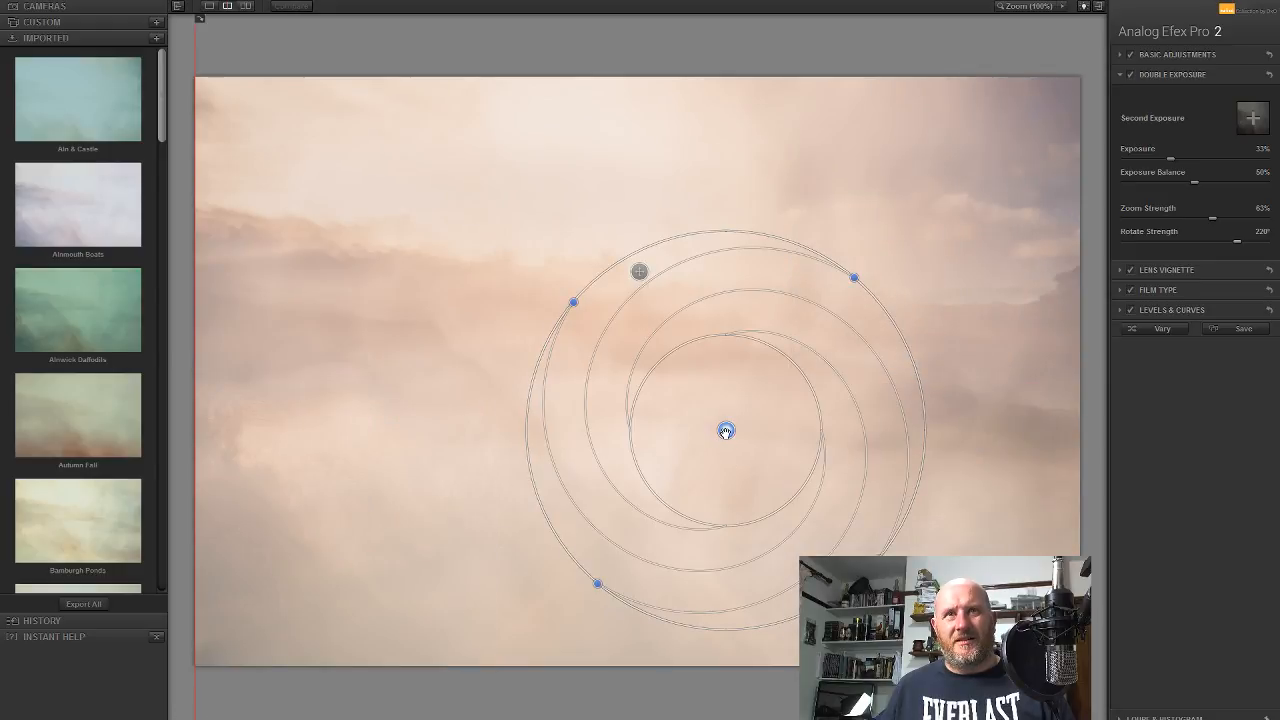
drag(726, 430, 469, 386)
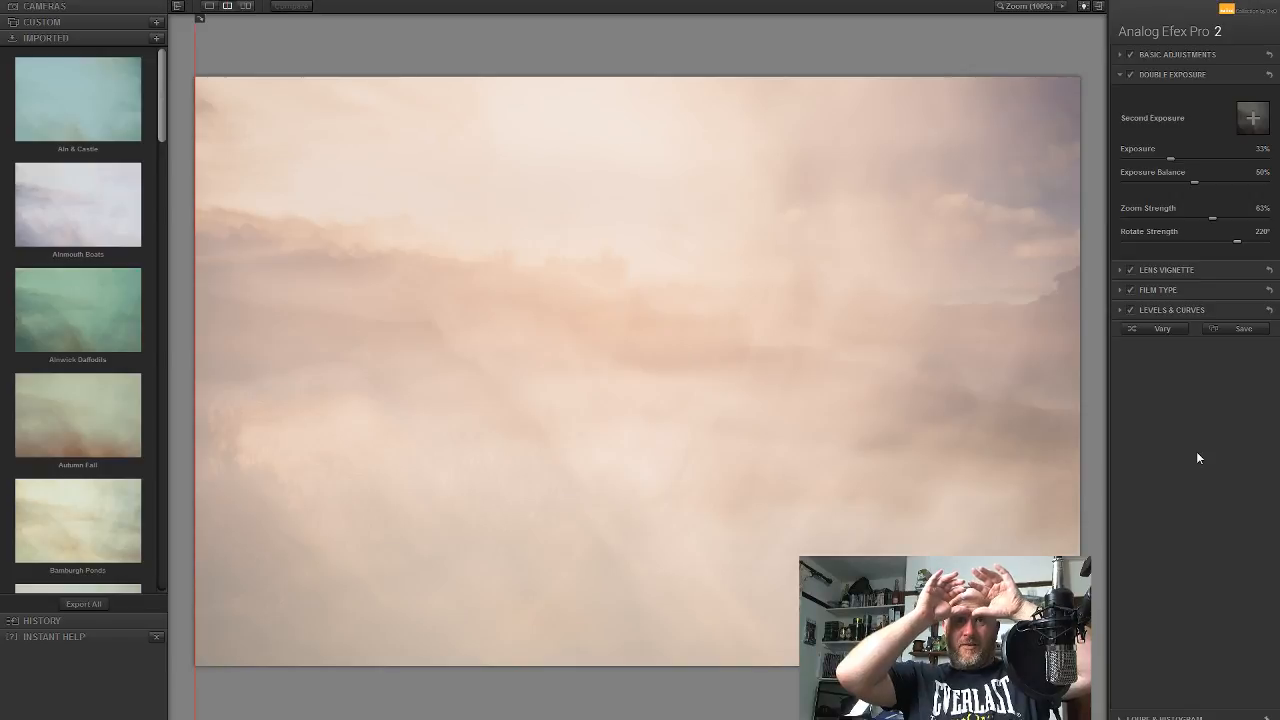
Apply the Analog Efex Pro 2 look, open the resulting layer in Viveza 2 and move the preview split line to the image's left edge
mouse_move(832, 474)
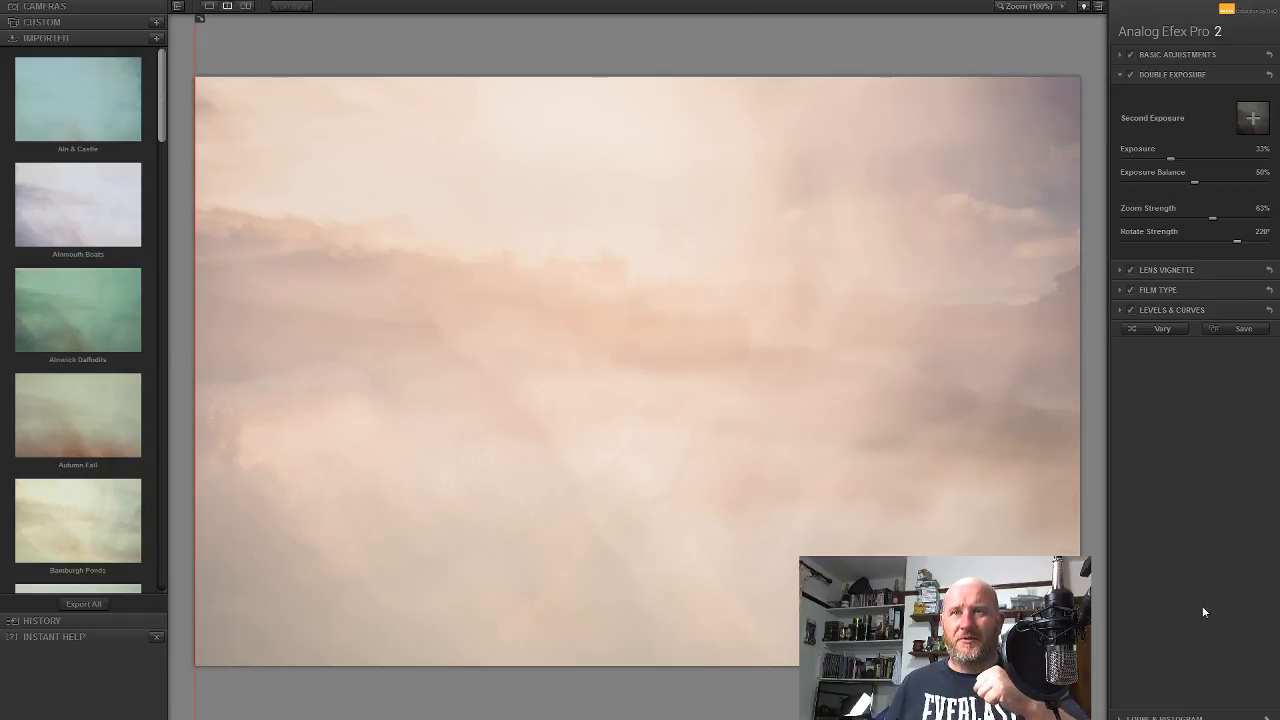
click(1220, 686)
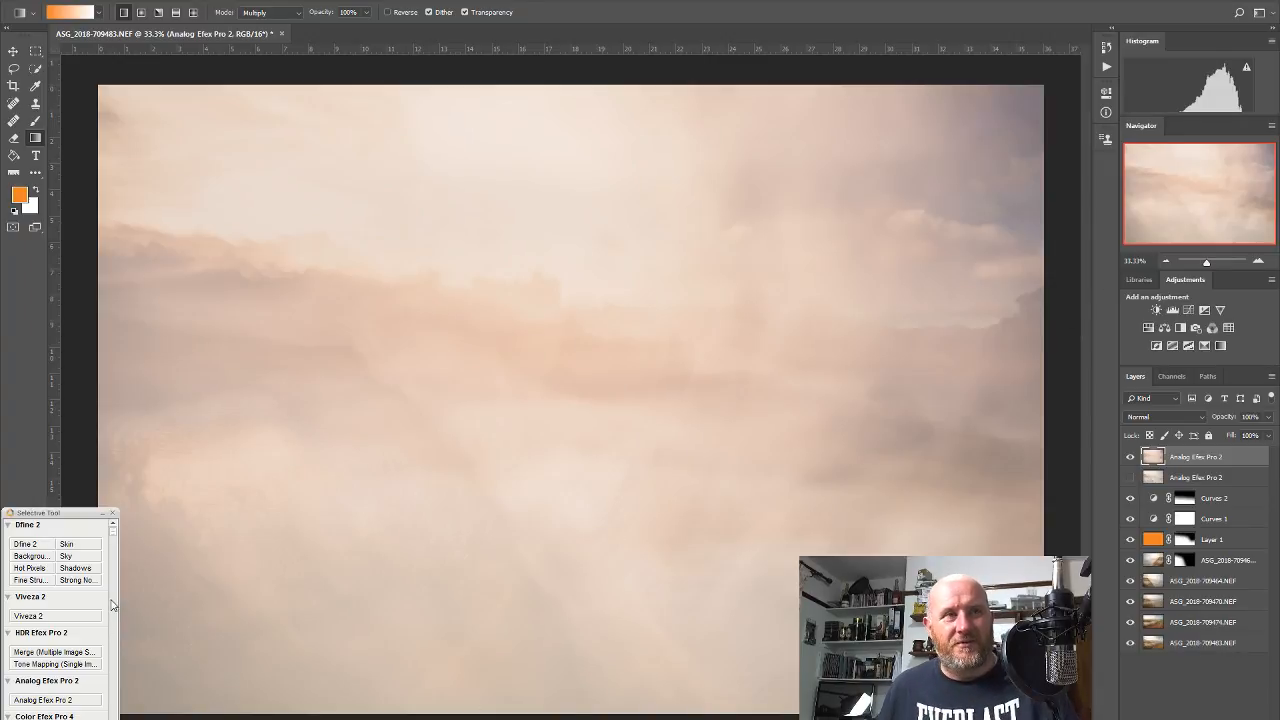
click(57, 616)
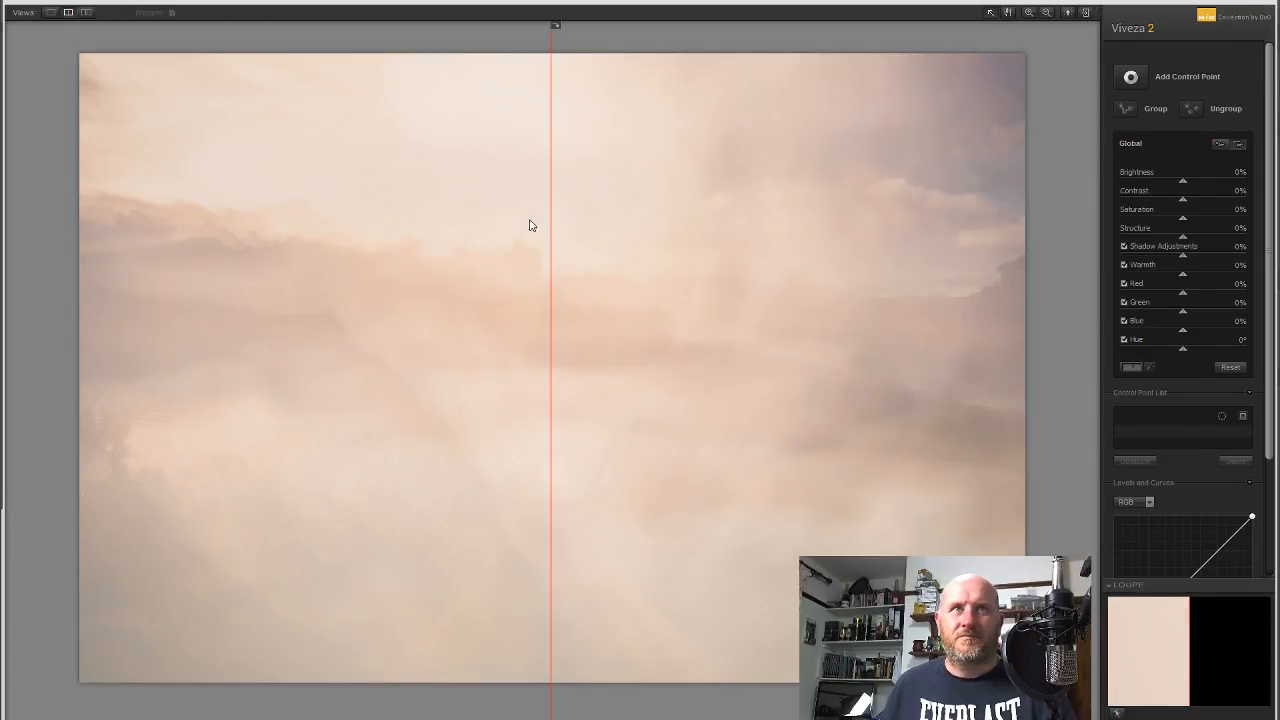
drag(549, 203, 104, 259)
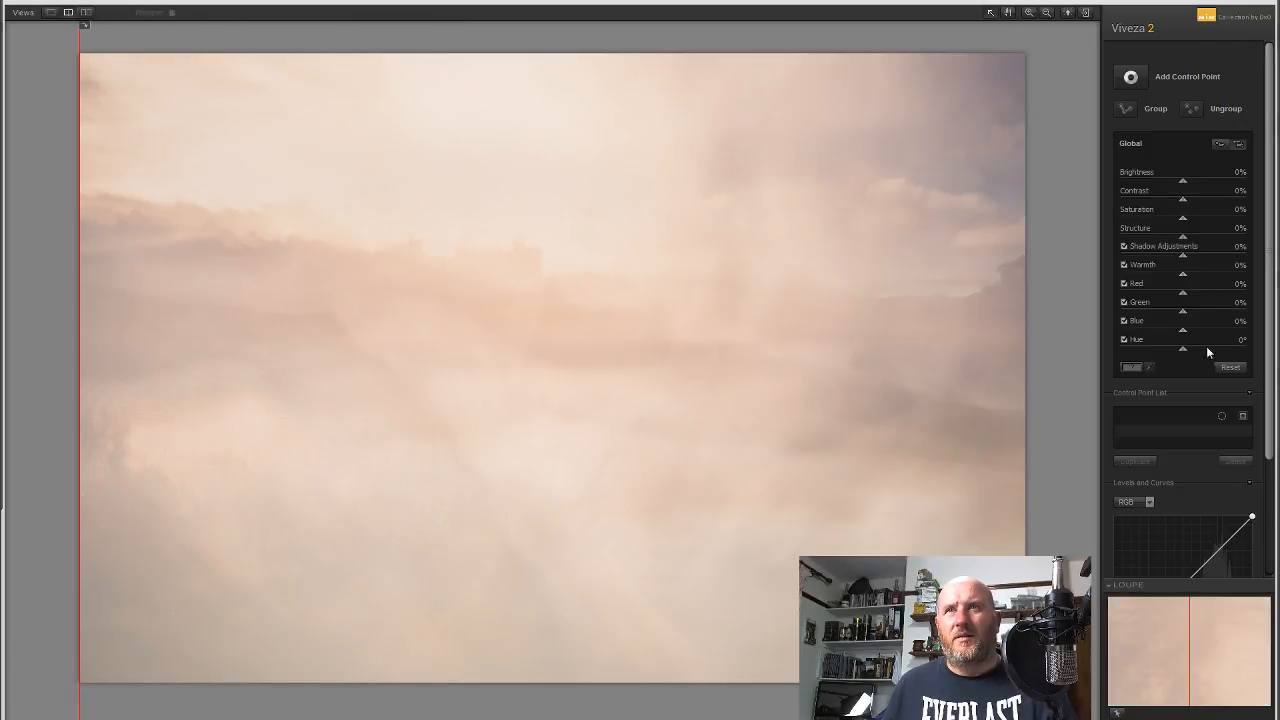
Try small global Hue and Green shifts, return both to 0, and set Blue to -14%
drag(1184, 350, 1186, 348)
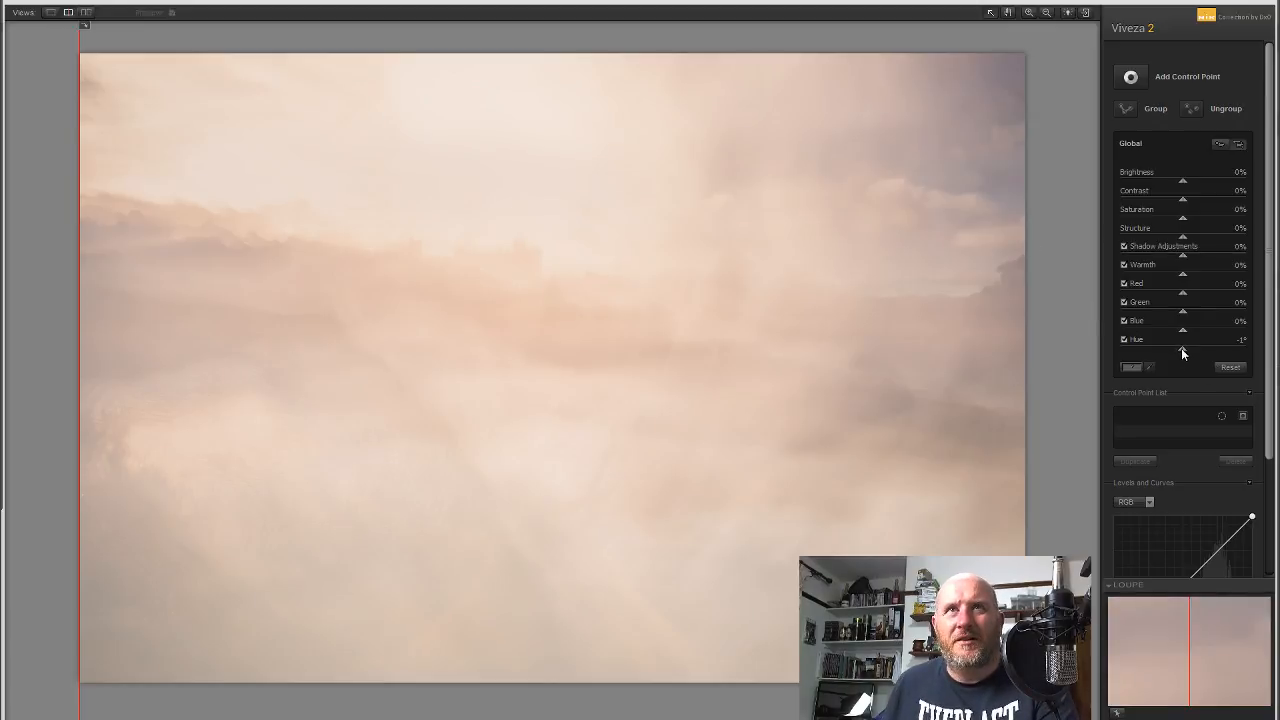
drag(1181, 348, 1193, 353)
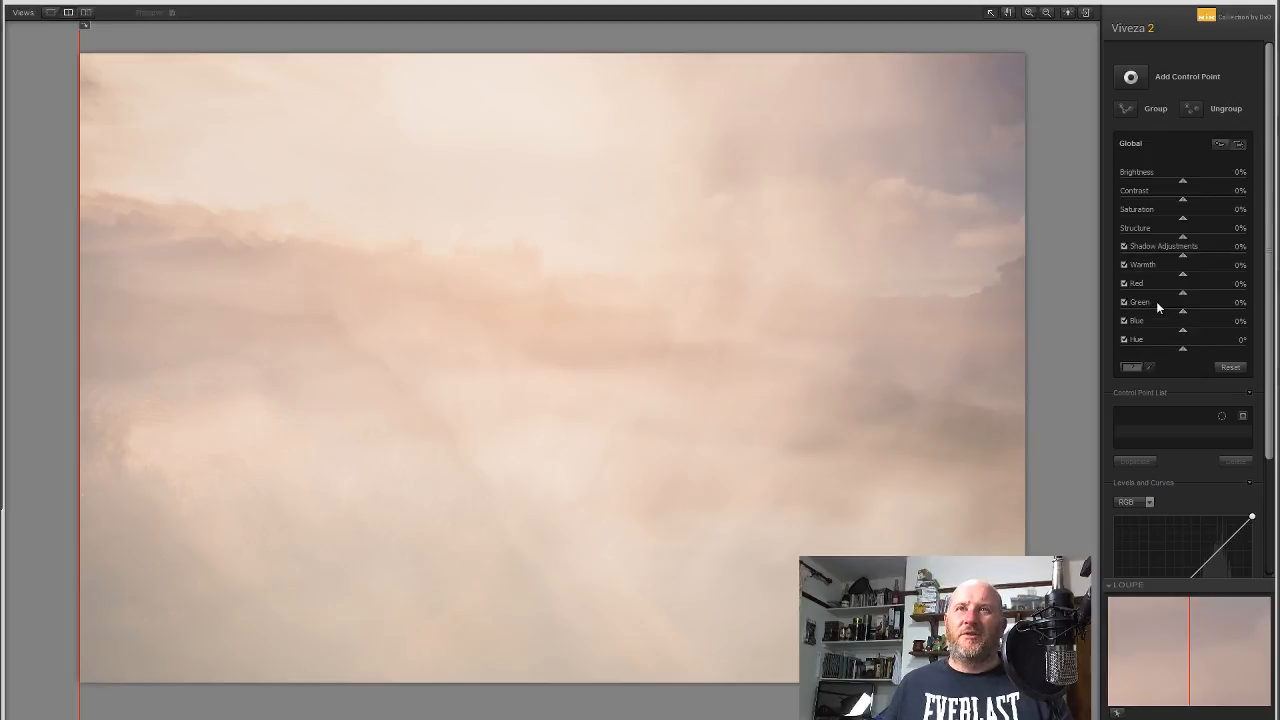
drag(1184, 331, 1174, 331)
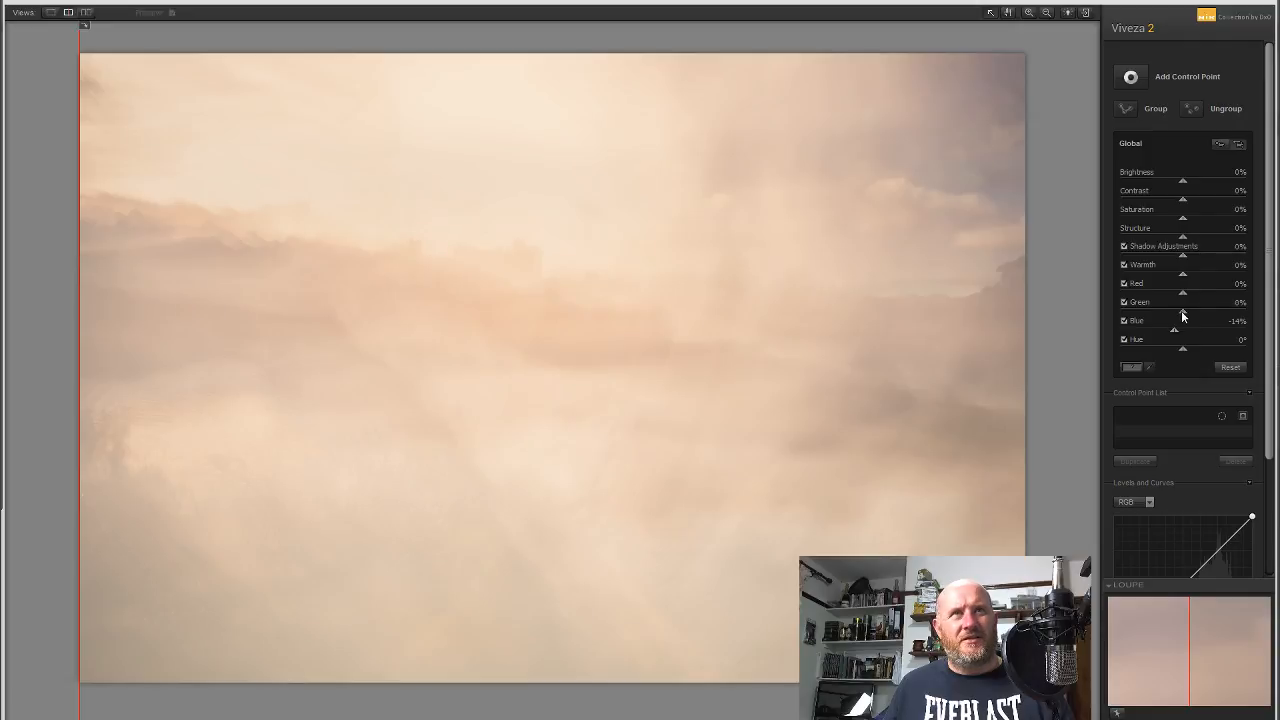
drag(1171, 316, 1187, 316)
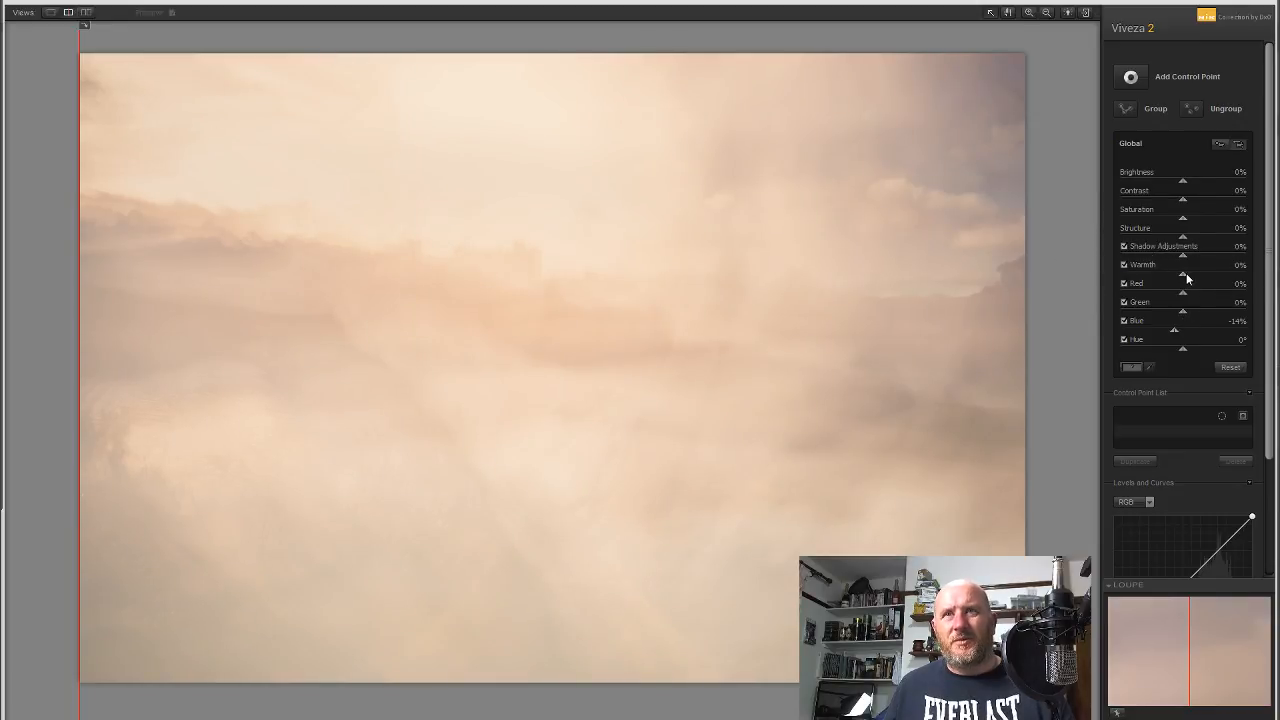
Try a global Structure boost of 16% and return it to 0%
drag(1185, 276, 1184, 276)
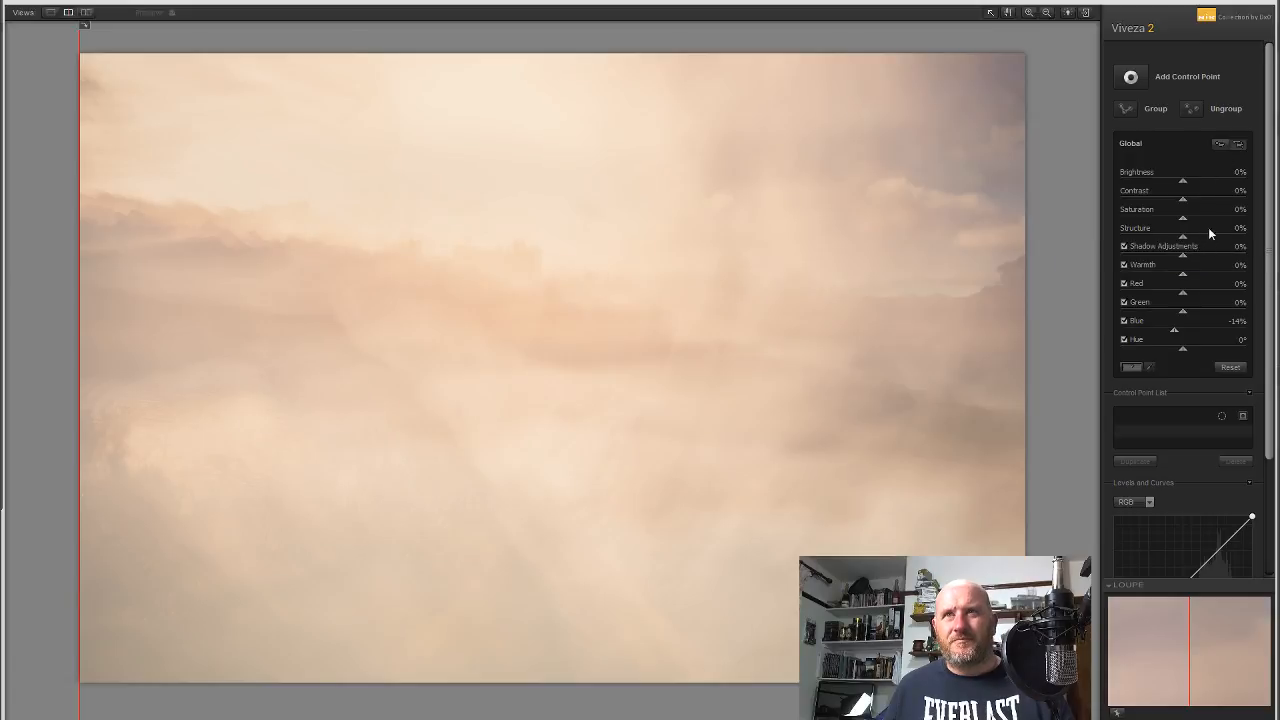
drag(1146, 238, 1185, 241)
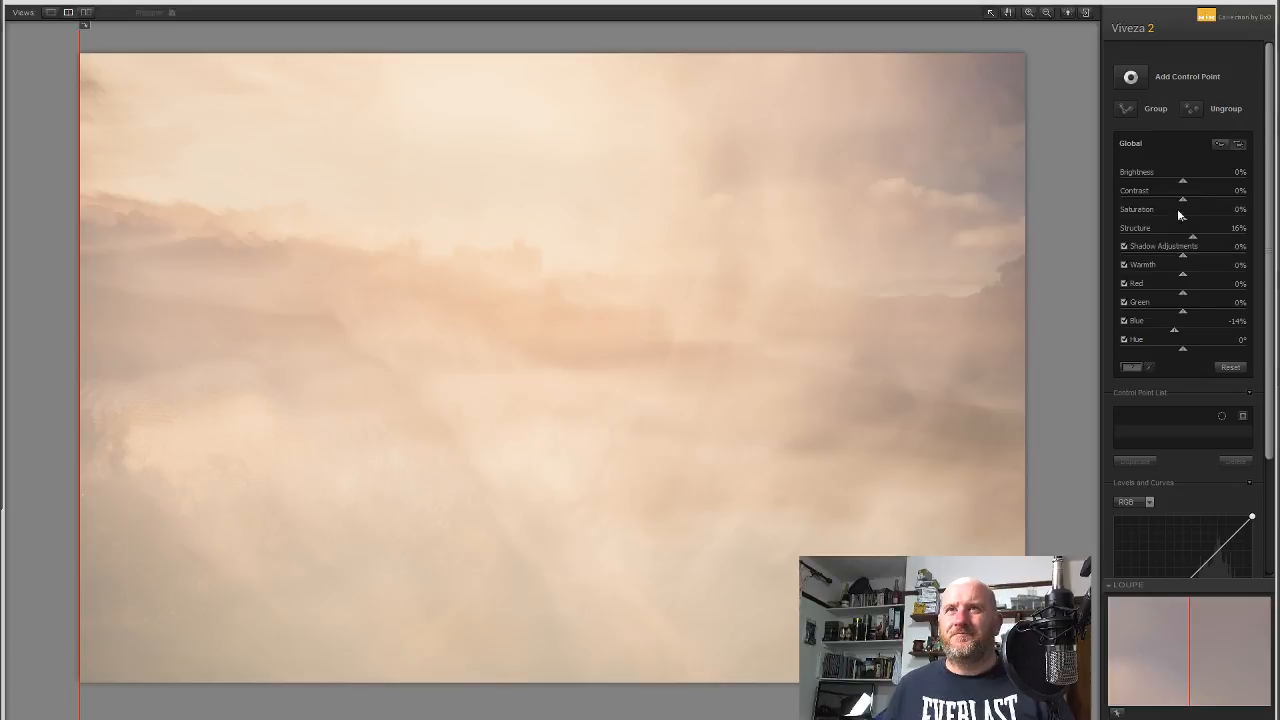
drag(1177, 235, 1189, 240)
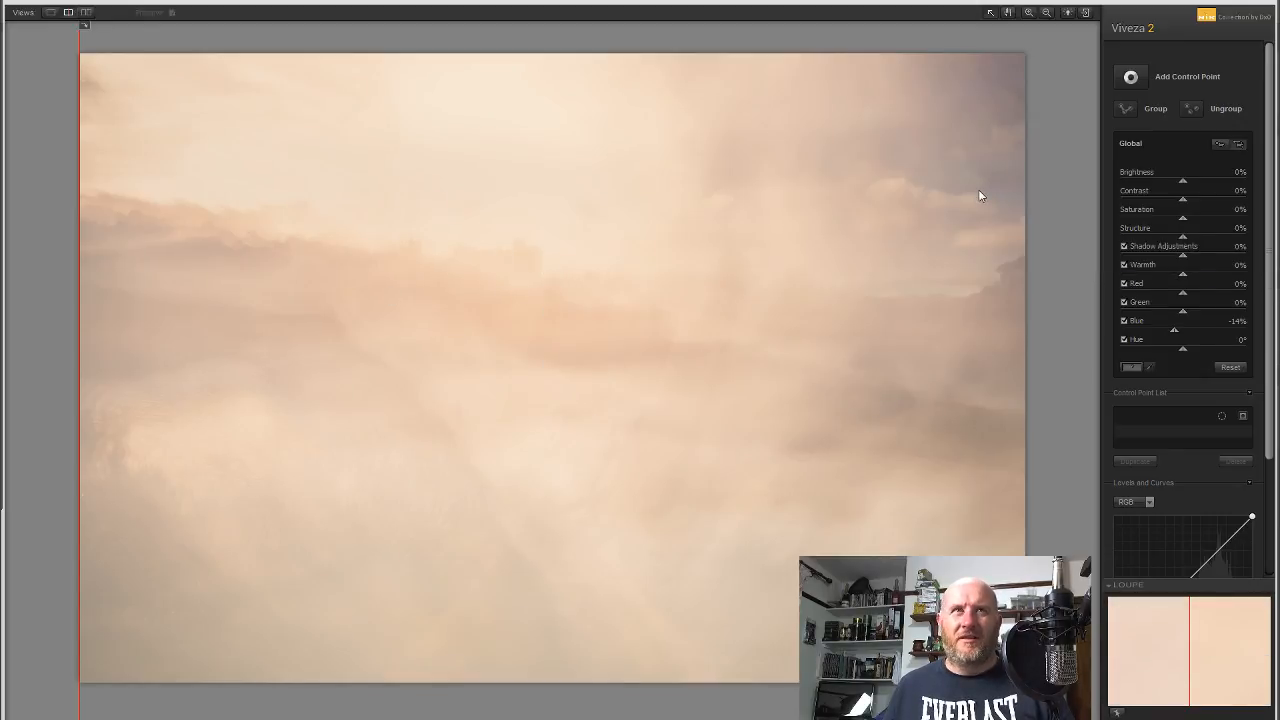
Add a control point on the cloud edge just above the image's centre, set its Structure to 28%, and check its selection mask
click(1141, 81)
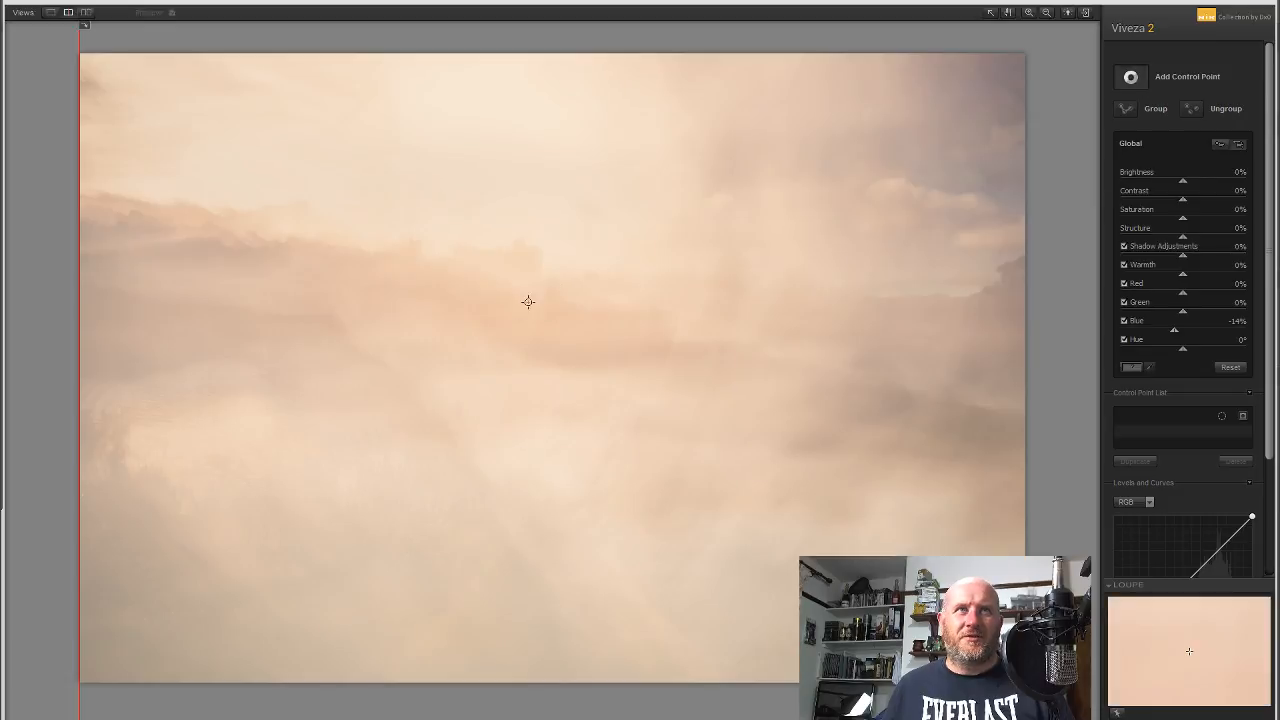
click(529, 258)
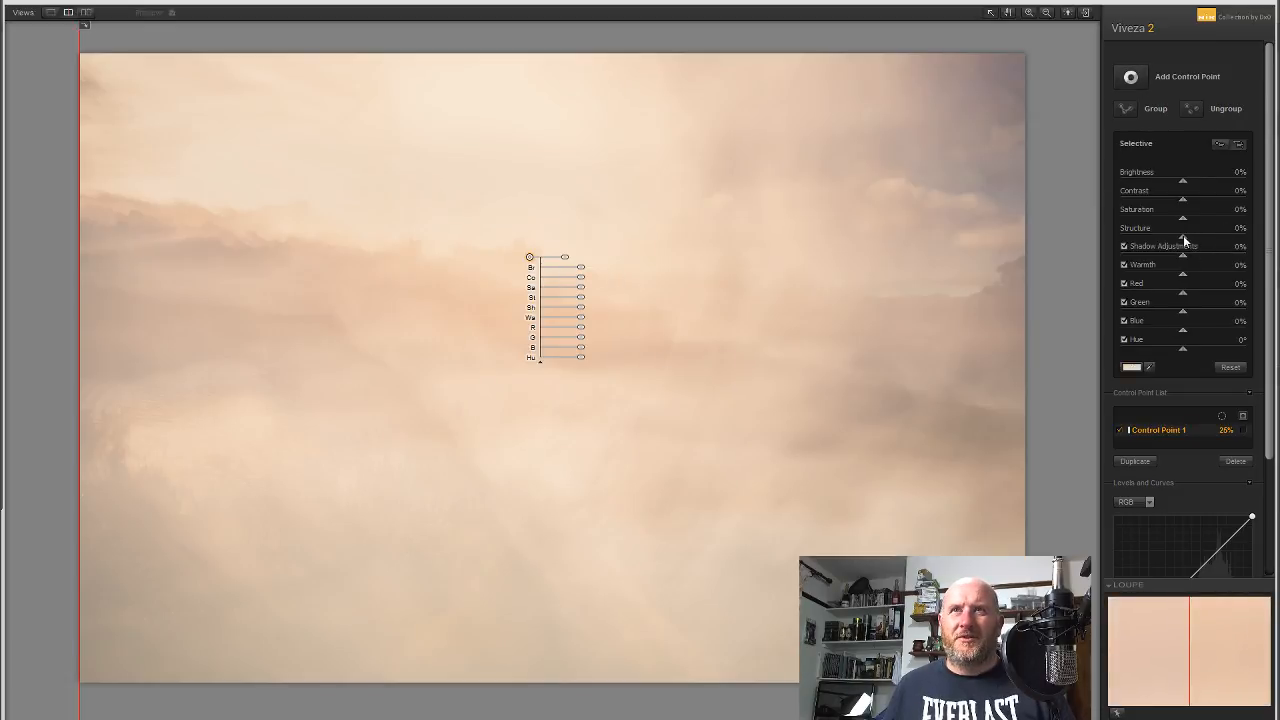
drag(1183, 237, 1204, 241)
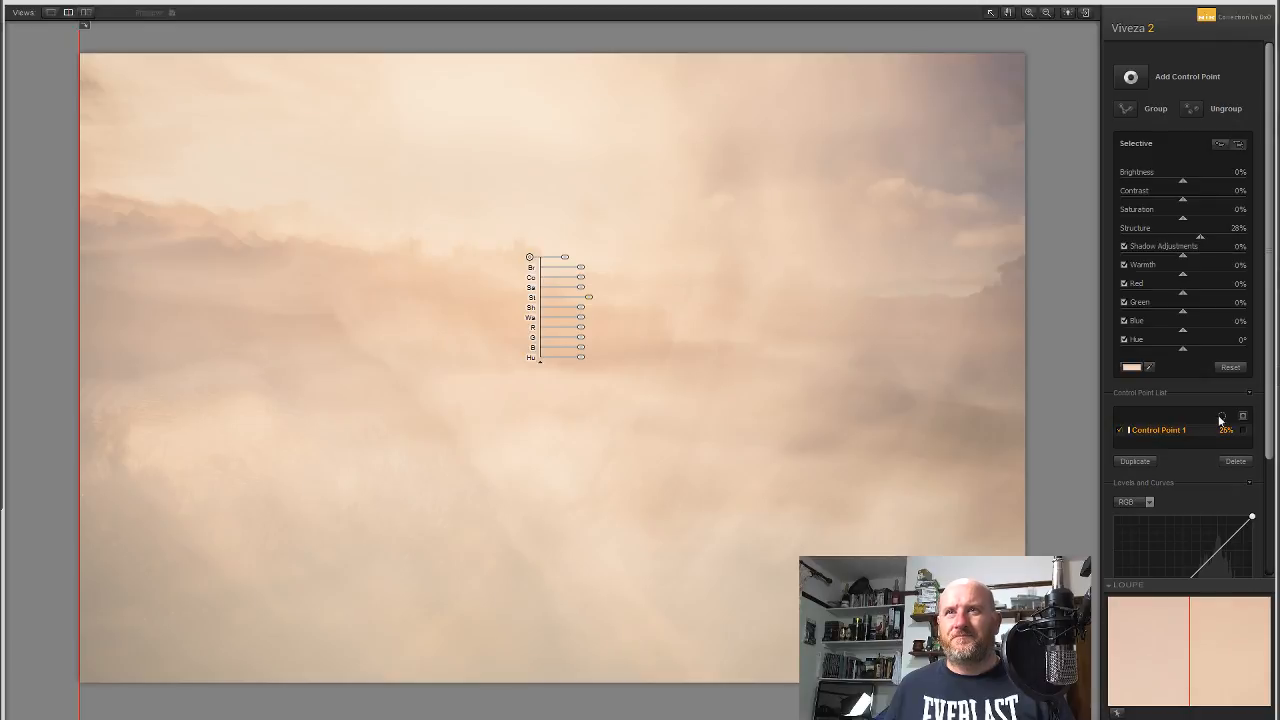
click(1244, 431)
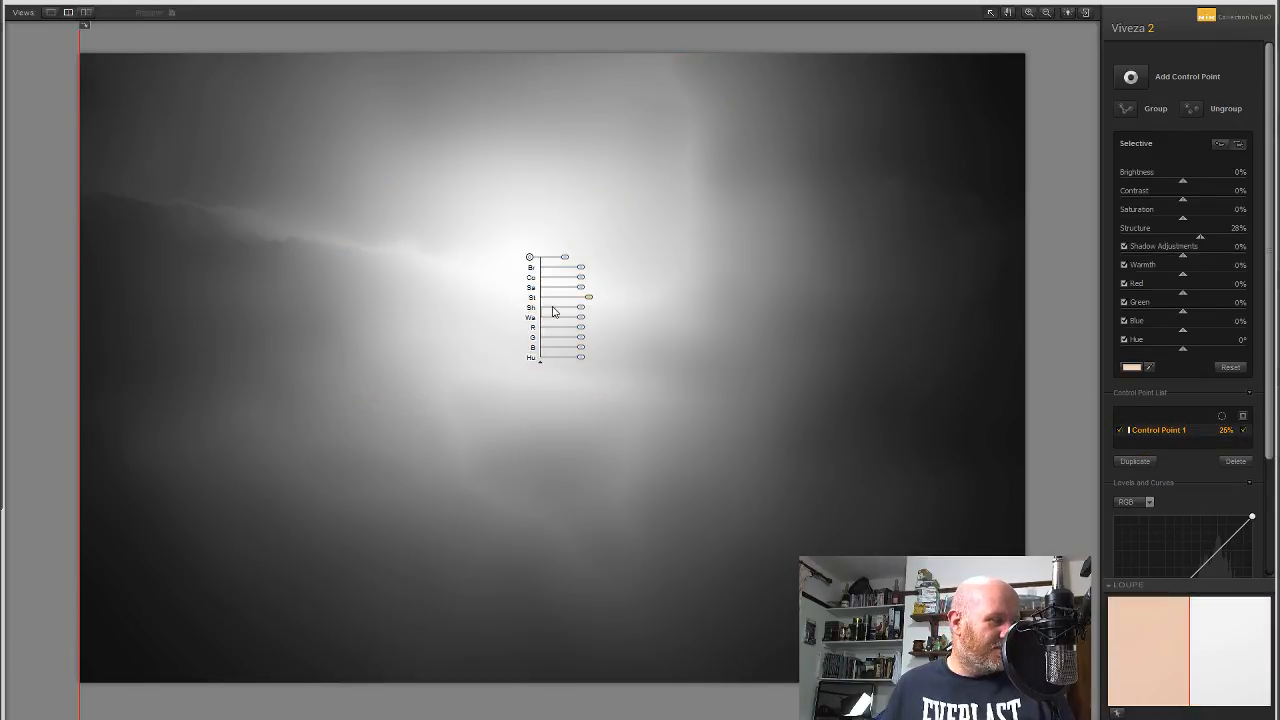
click(1245, 432)
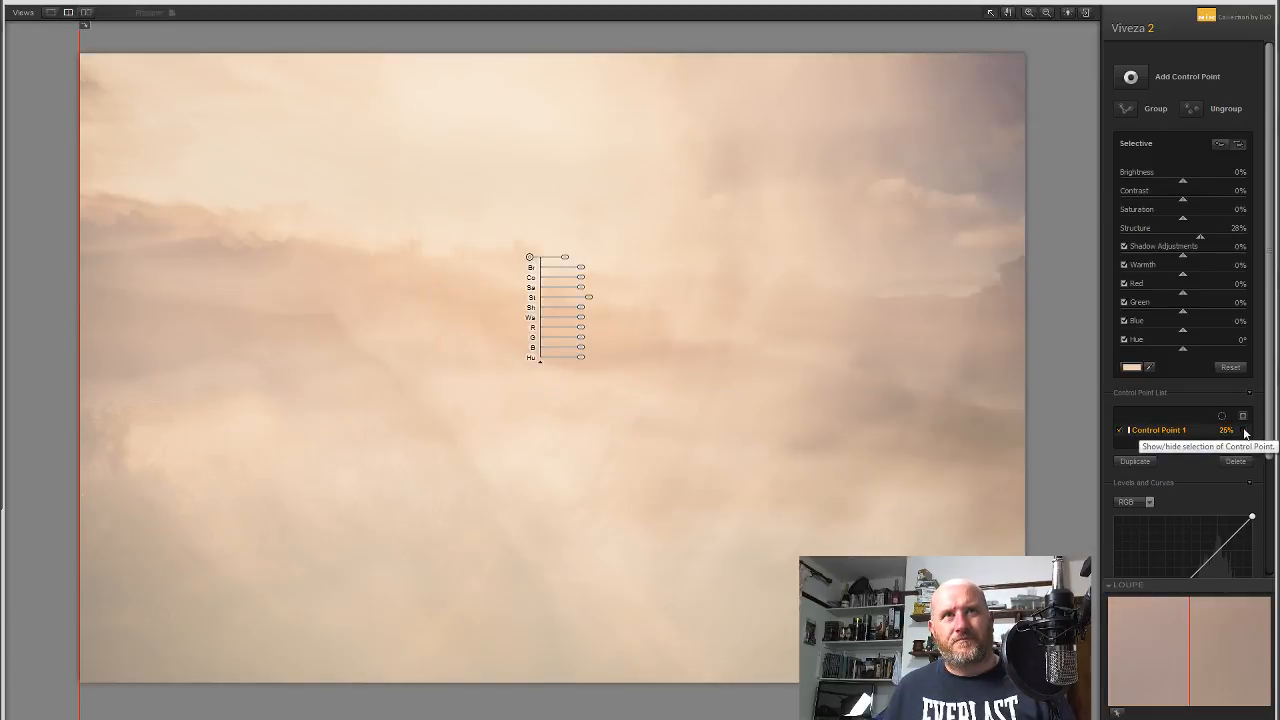
Set Control Point 1's Contrast to 14% and the global Contrast to 12%
click(1049, 200)
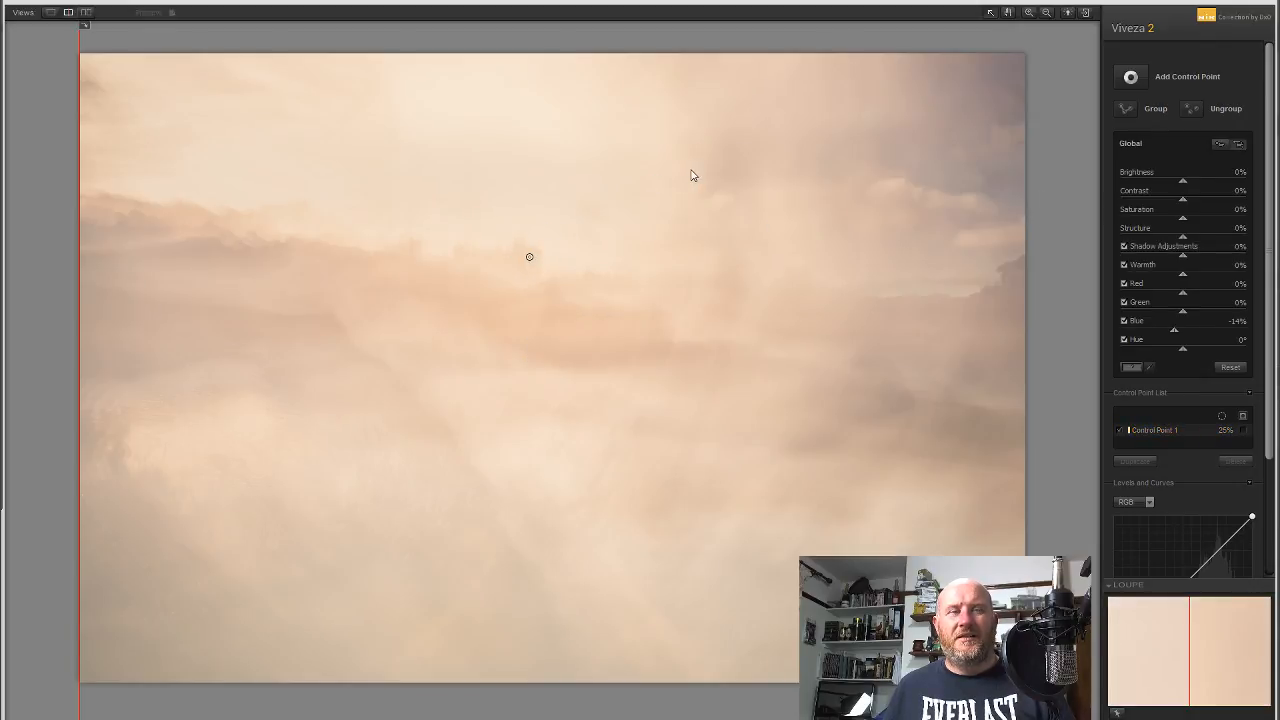
click(529, 257)
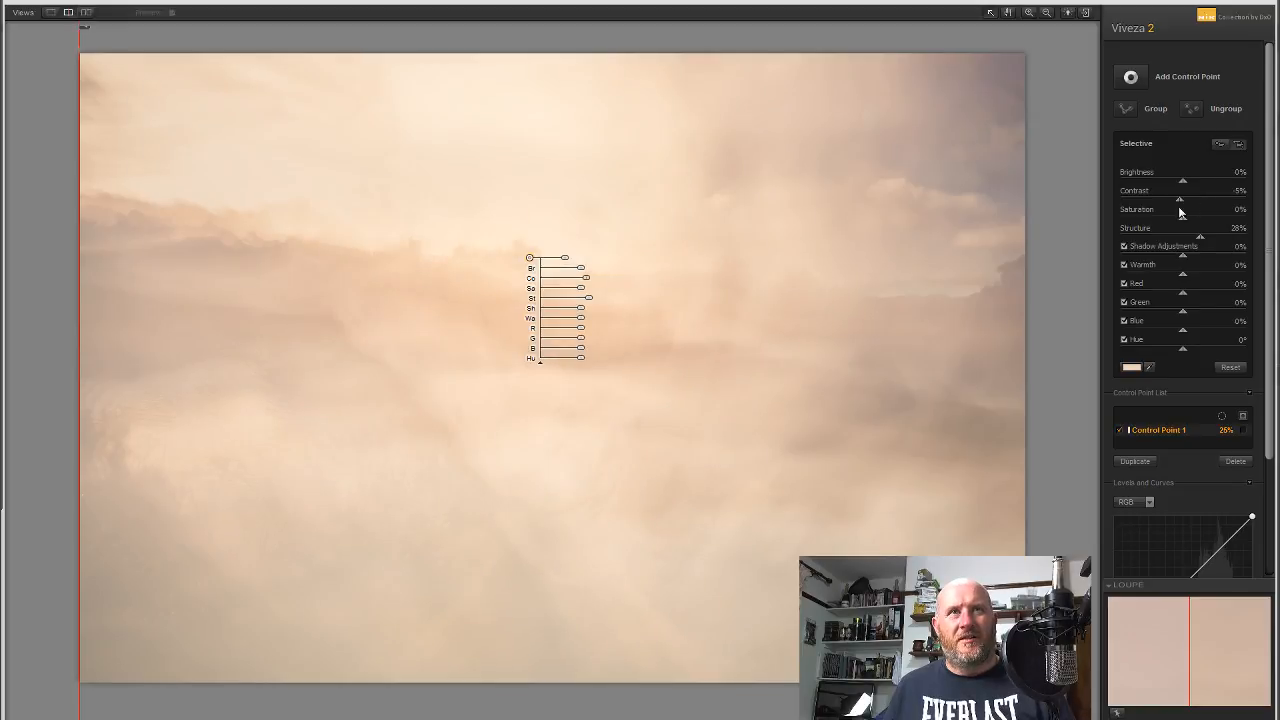
drag(1191, 201, 1191, 204)
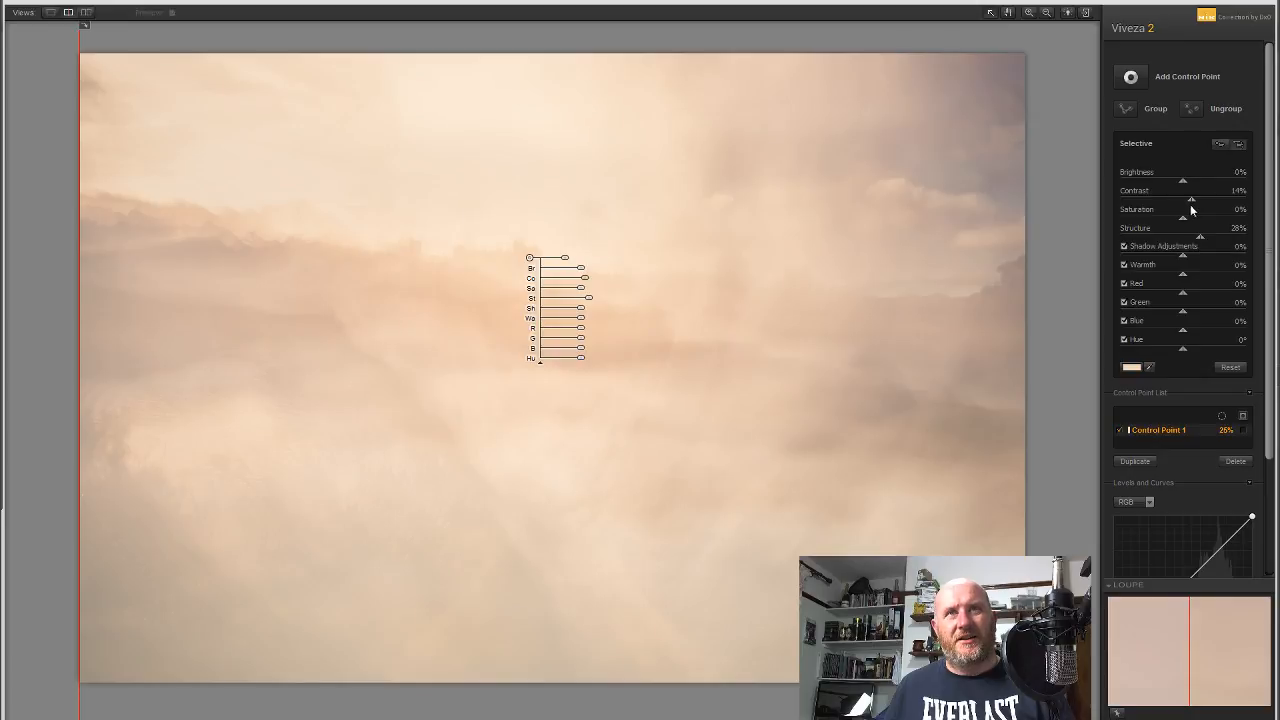
click(1059, 236)
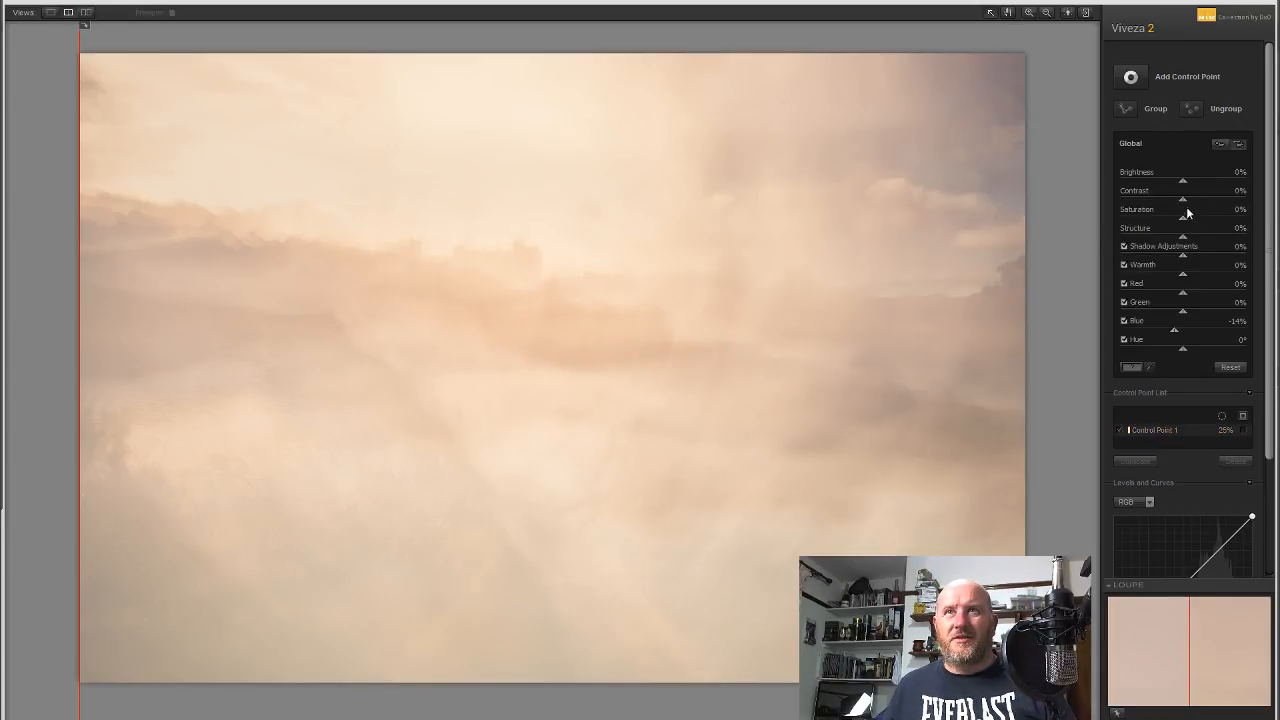
drag(1183, 199, 1190, 202)
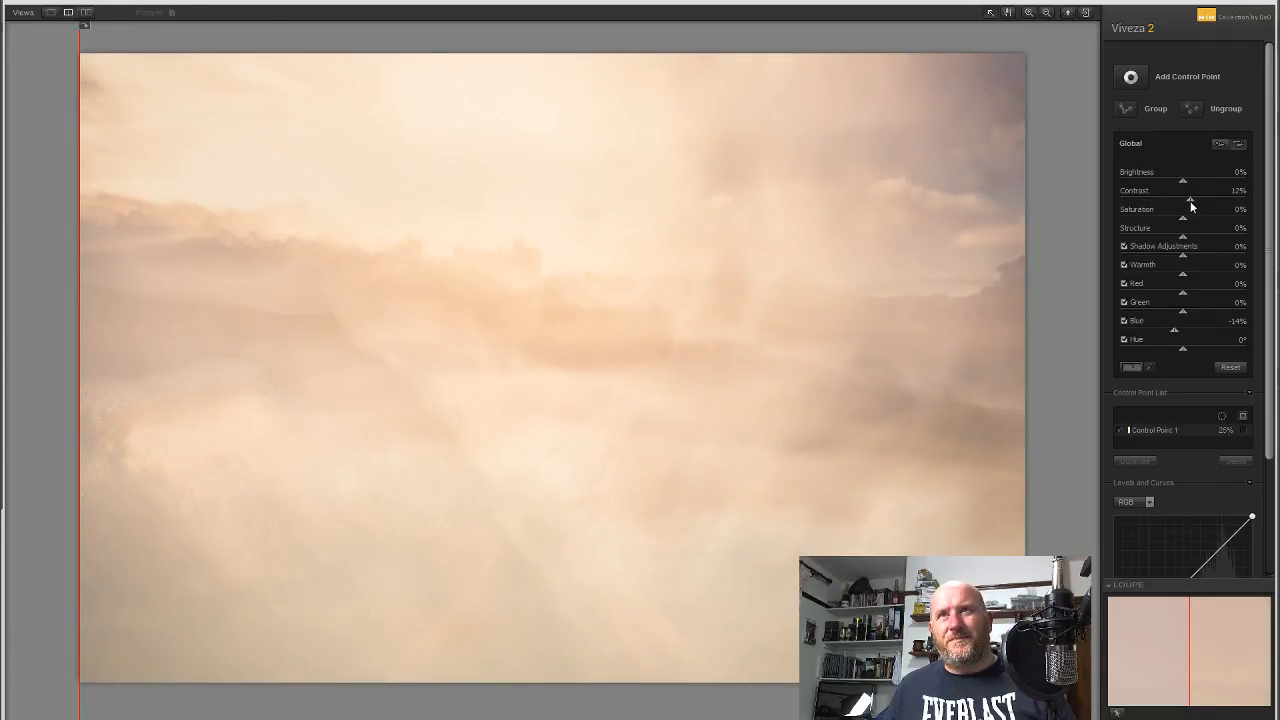
mouse_move(1182, 217)
mouse_down()
mouse_move(1159, 219)
mouse_move(1184, 223)
mouse_up()
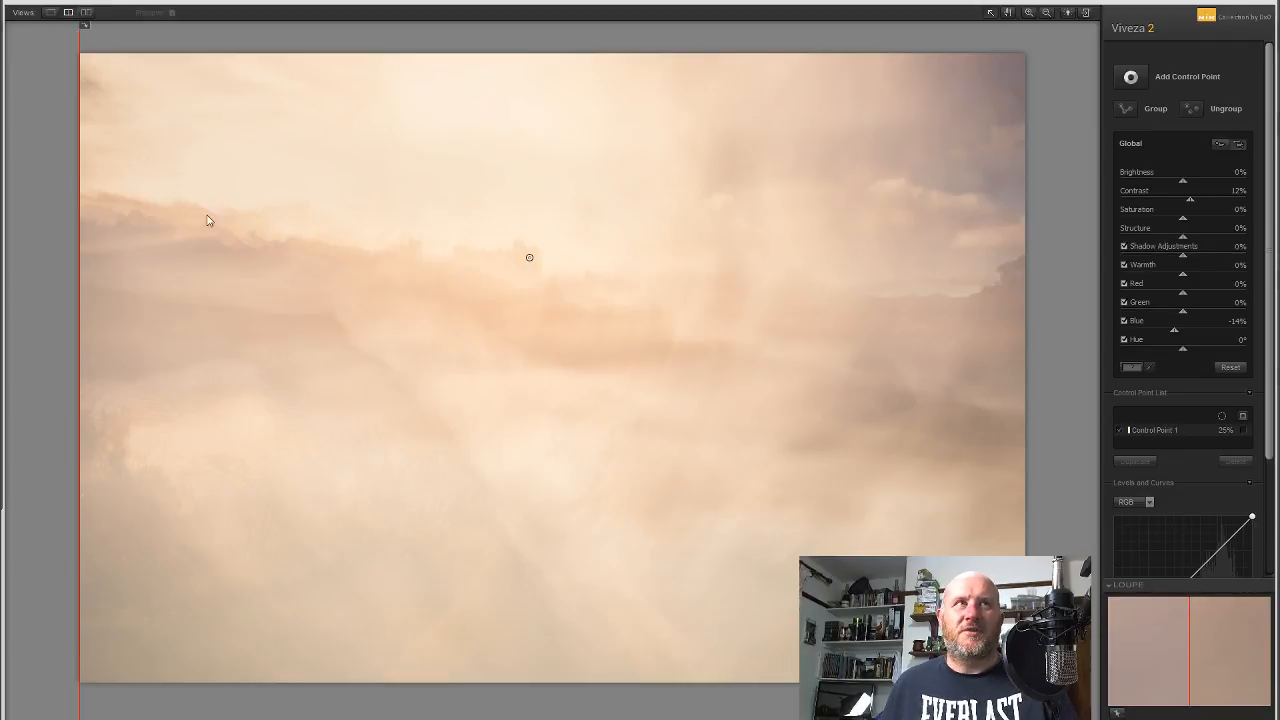
Sweep the preview split line across the image to compare before and after, and apply the Viveza 2 adjustments
drag(77, 183, 175, 234)
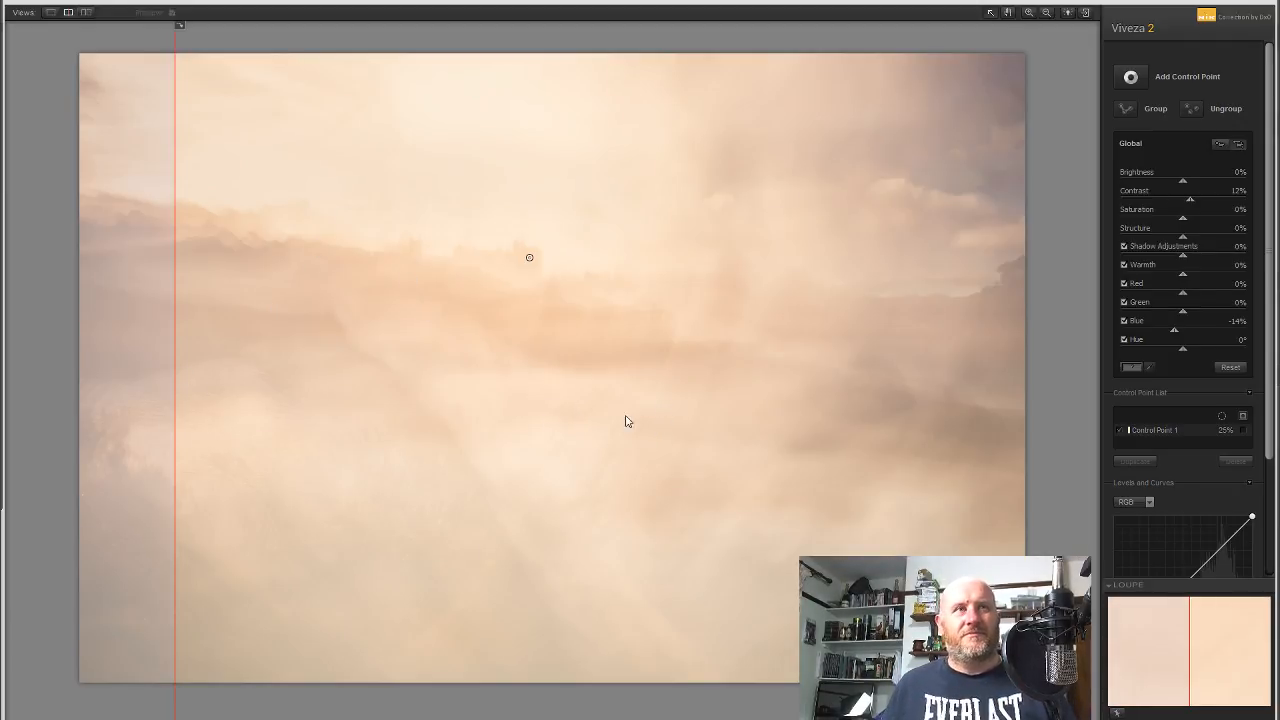
drag(176, 323, 969, 349)
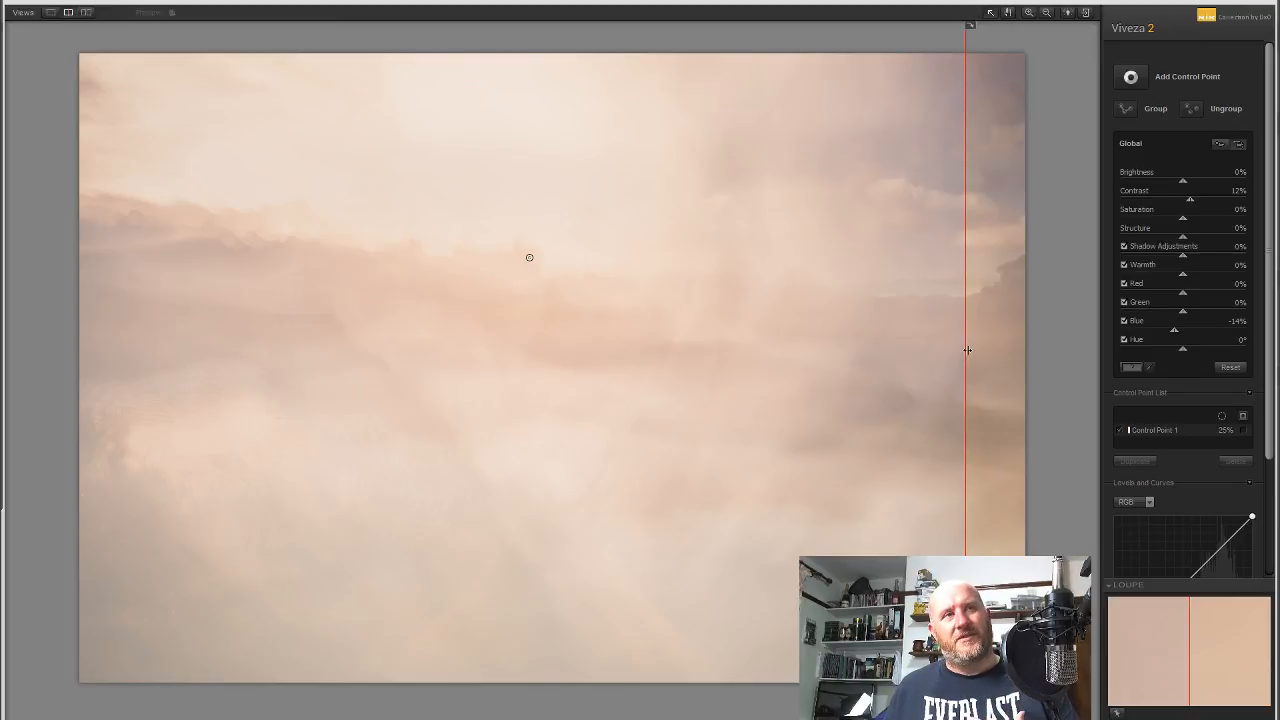
drag(969, 349, 121, 298)
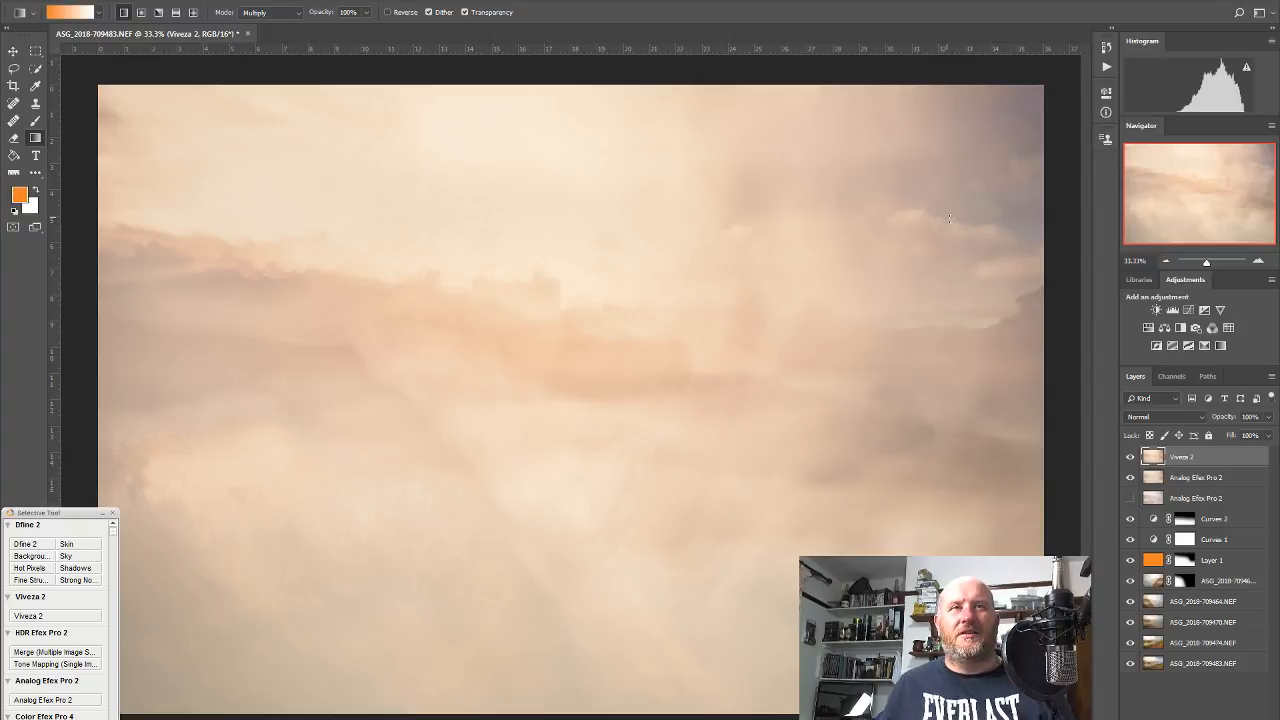
Switch the Viveza 2 layer's visibility off and on repeatedly to compare the image with and without its adjustments
click(1130, 457)
click(1130, 457)
click(1130, 457)
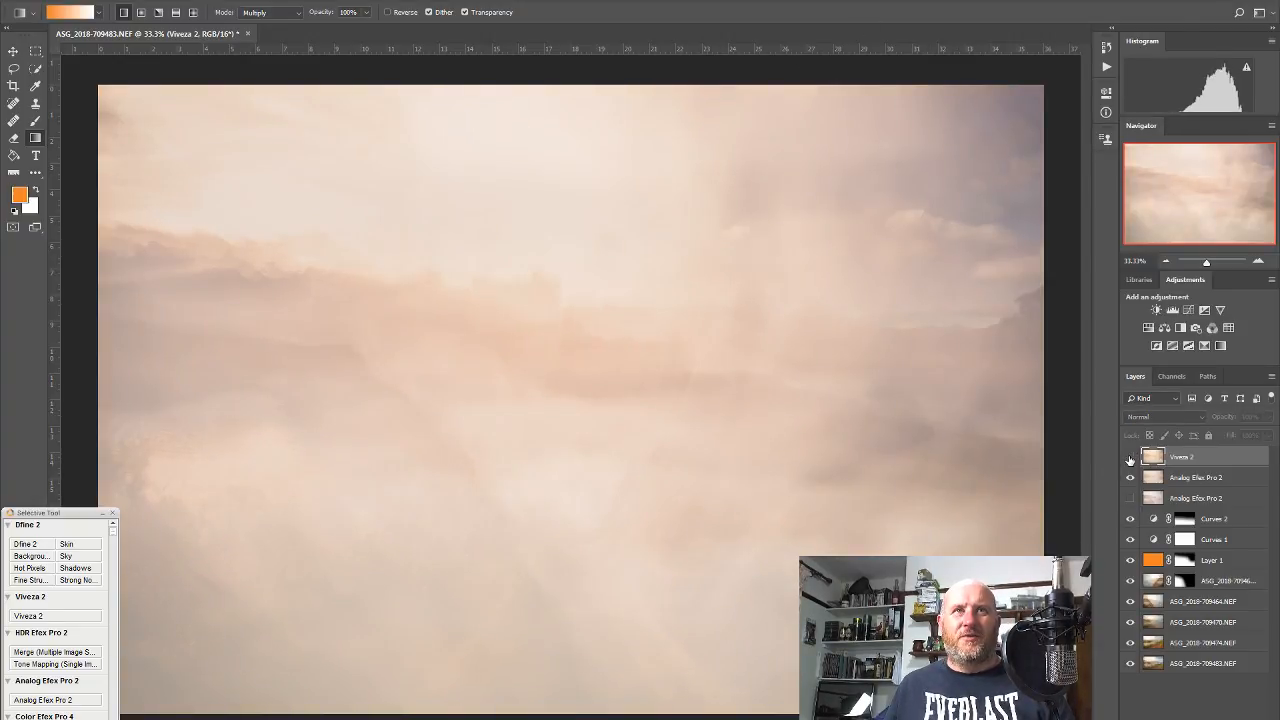
click(1130, 457)
click(1130, 457)
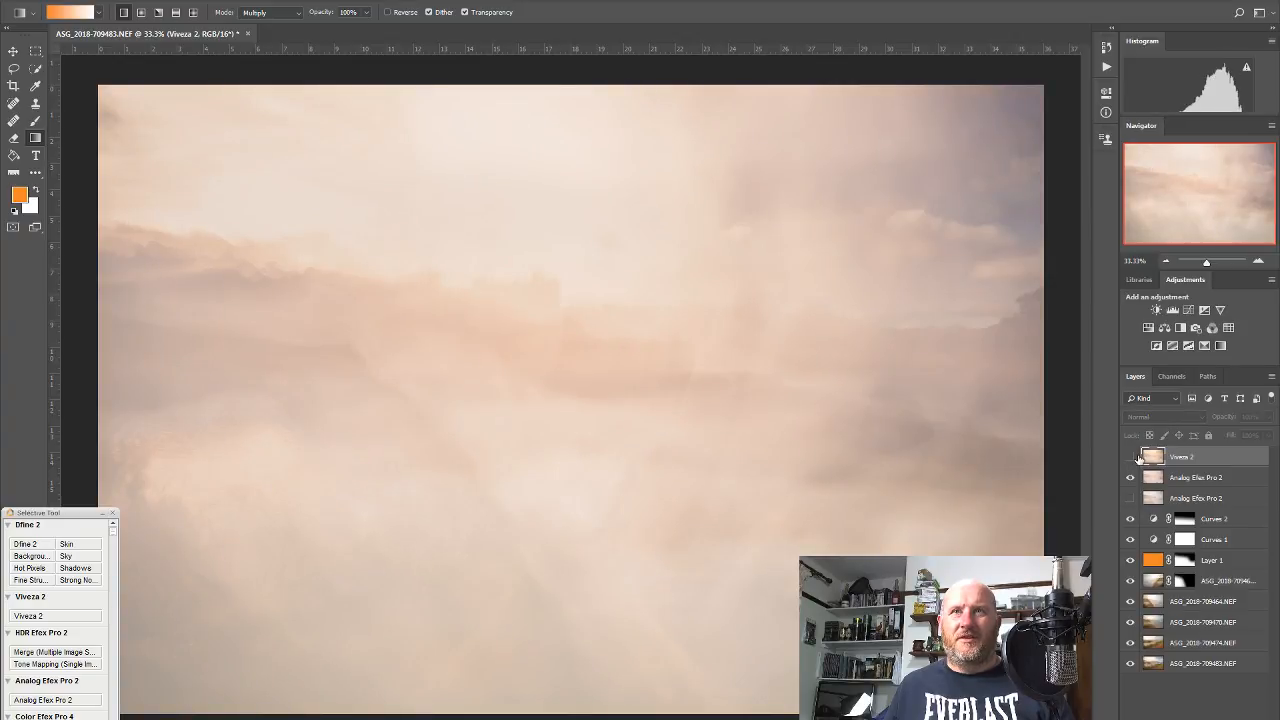
click(1130, 457)
Try successive blend modes on the Viveza 2 layer, from the darkening modes through Lighten, Lighter Color, Hard Light and Hard Mix to Exclusion
click(1170, 416)
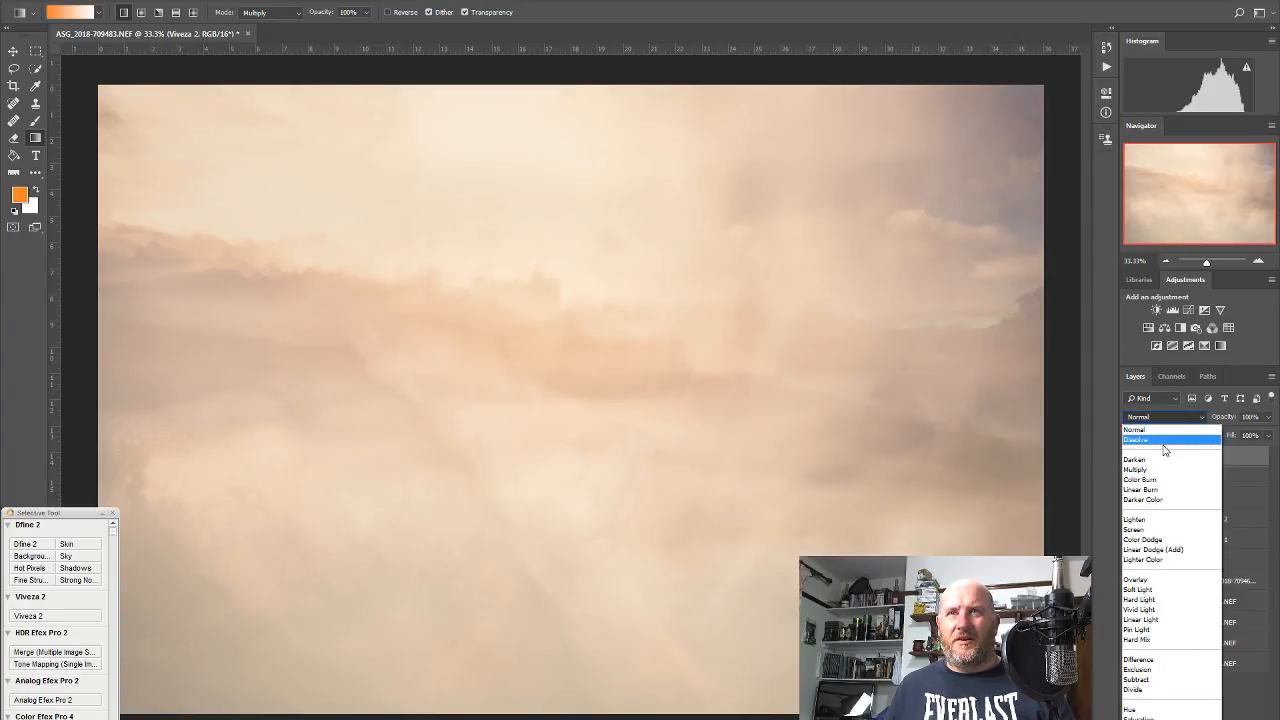
click(1164, 459)
key(Down)
key(Down)
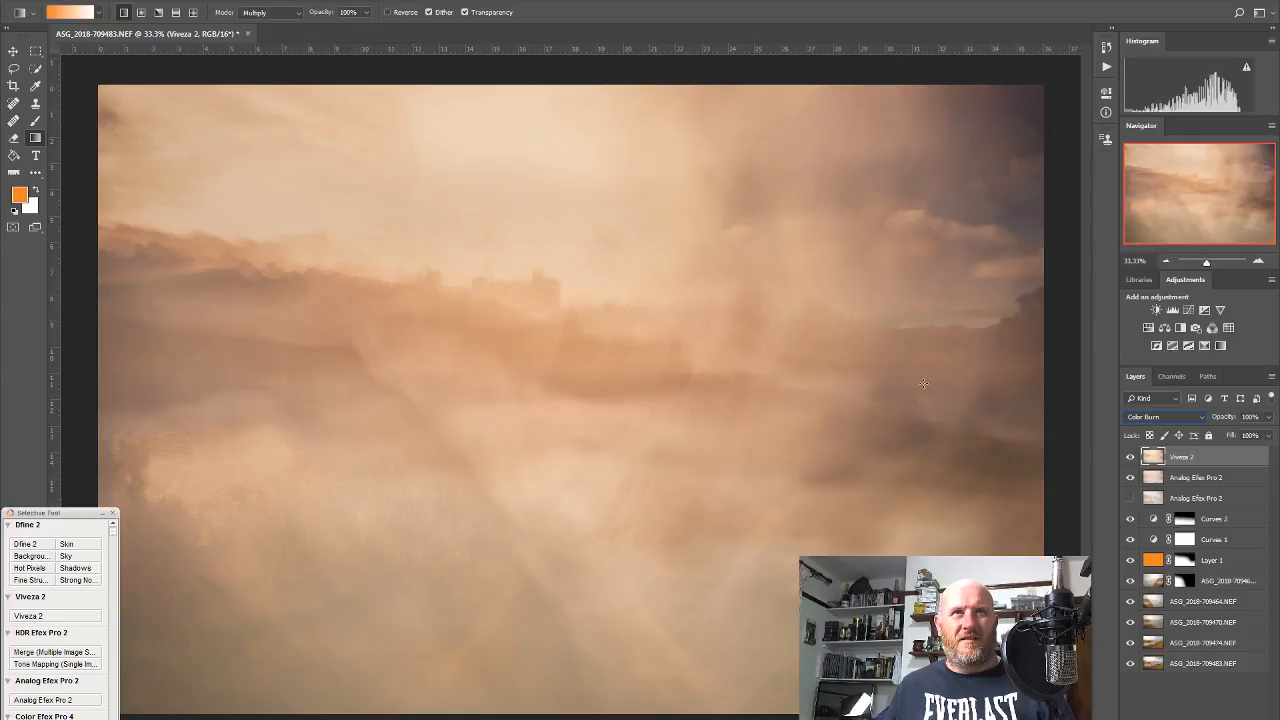
key(Down)
key(Down)
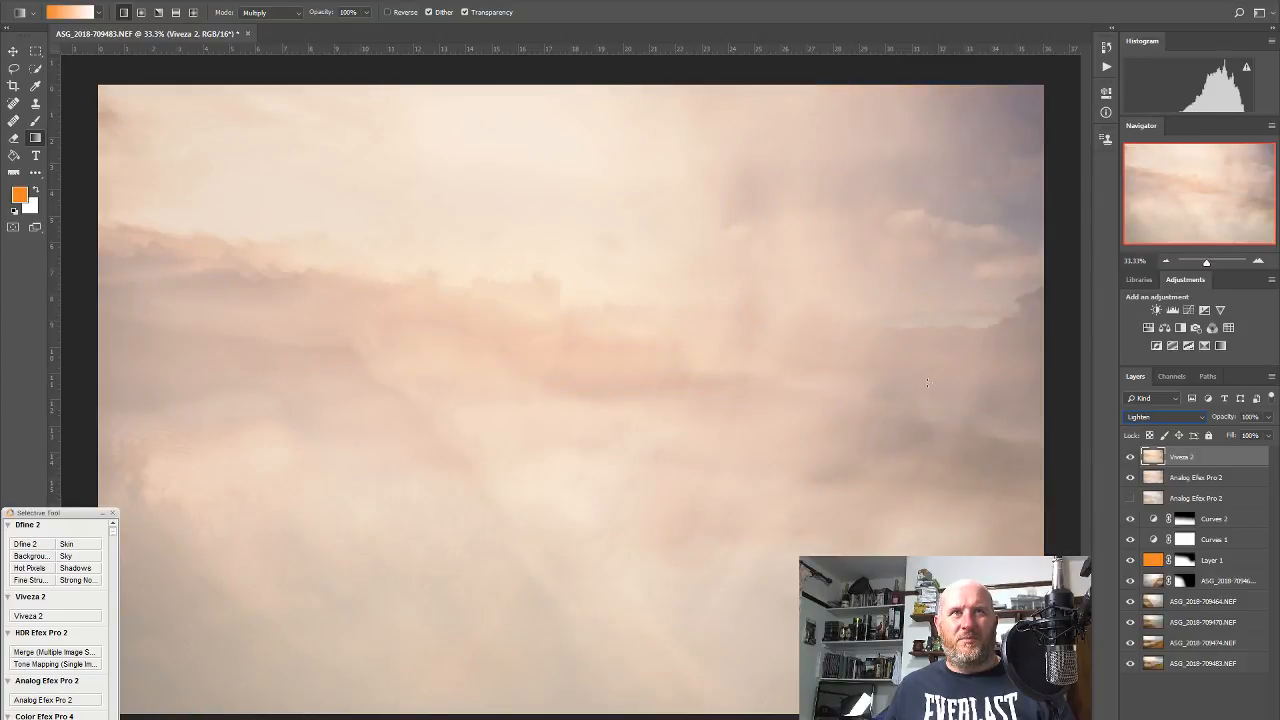
key(Down)
key(Down)
key(Down)
key(Down)
key(Down)
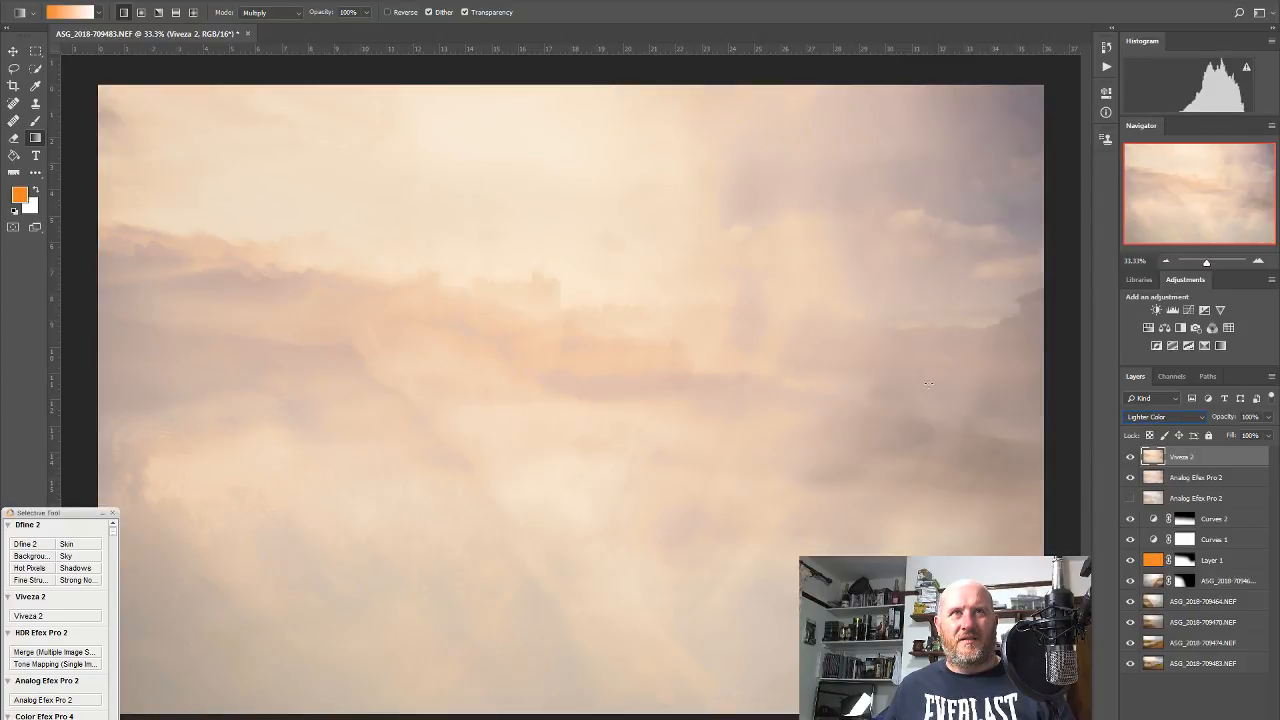
key(Down)
key(Down)
key(Down)
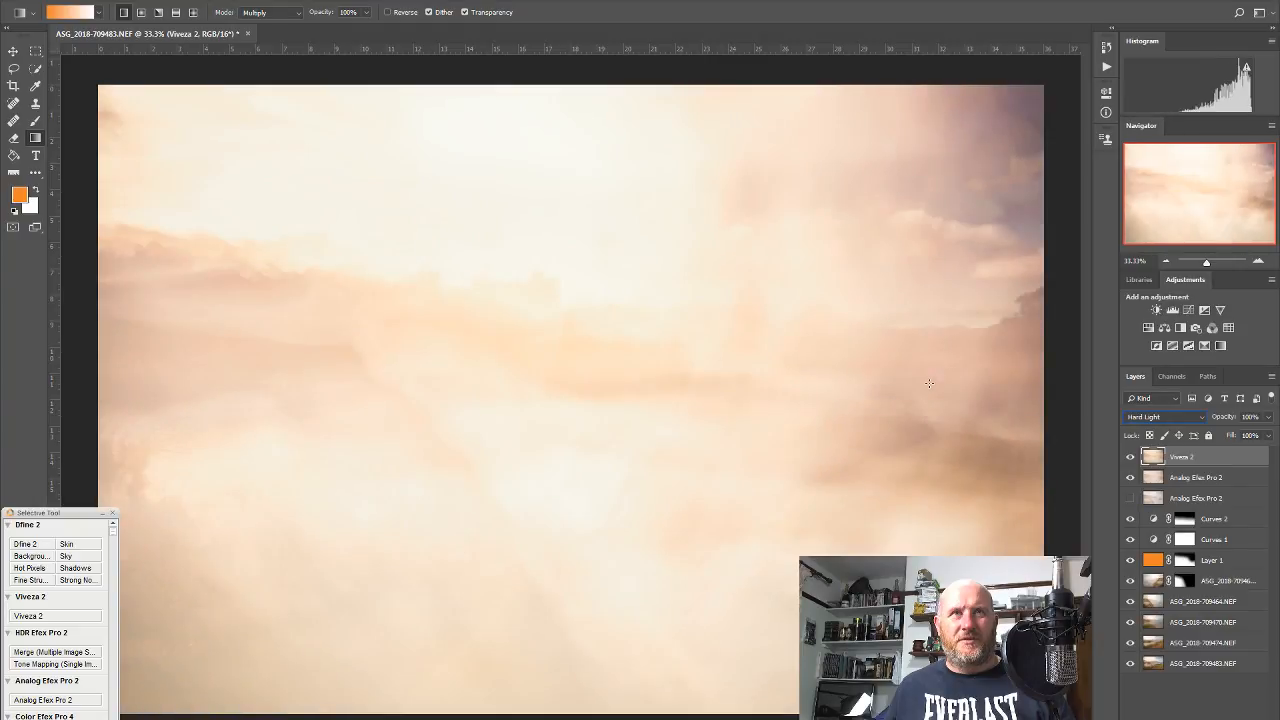
key(Down)
key(Down)
key(Down)
key(Down)
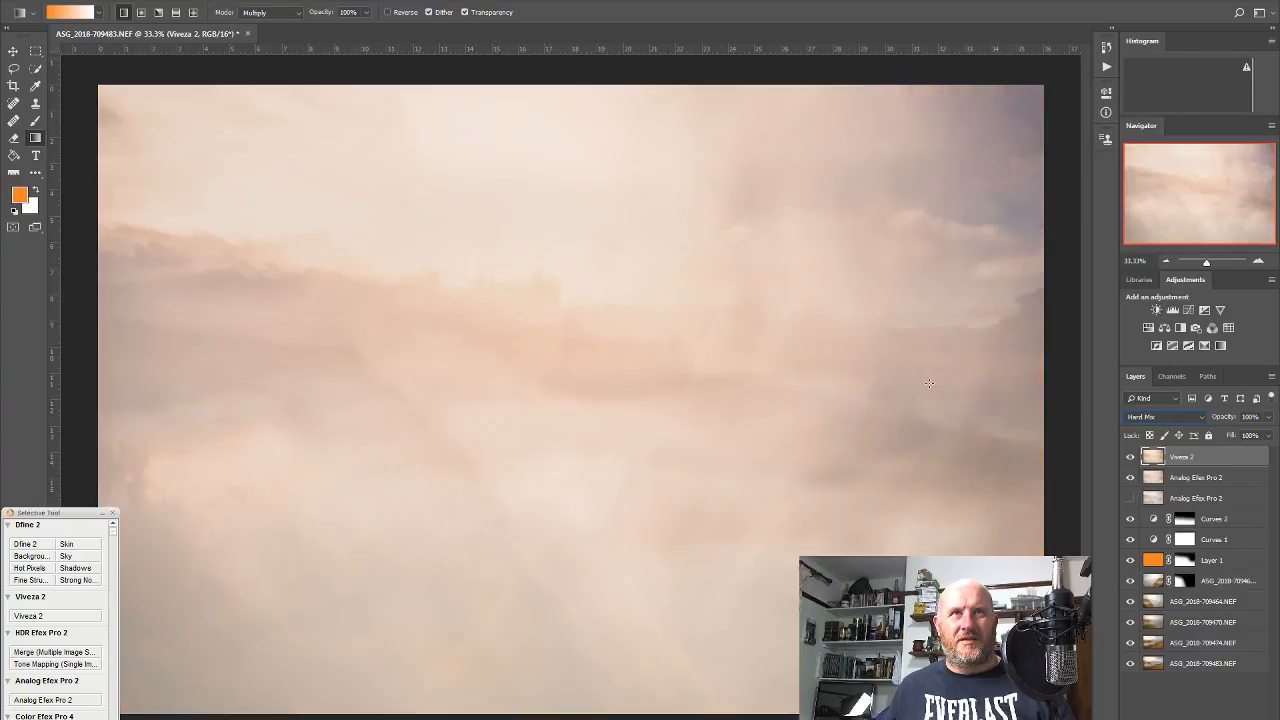
key(Down)
key(Down)
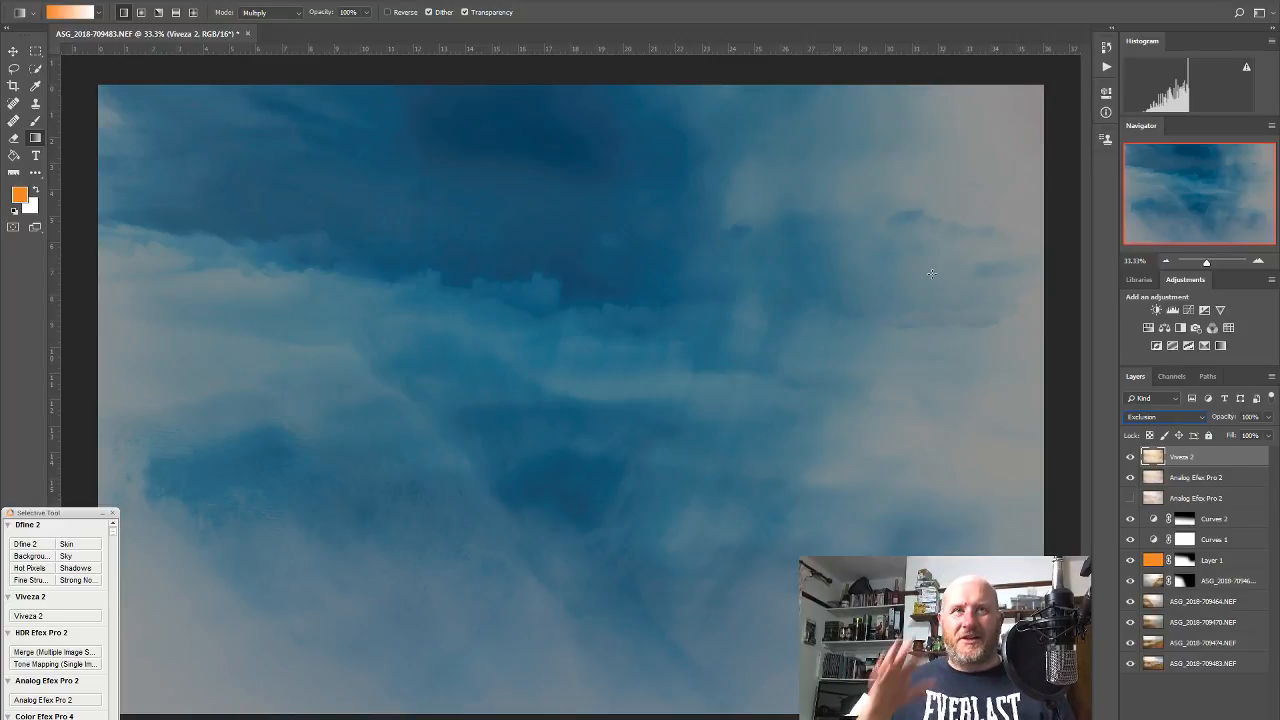
Try the remaining blend modes on the Viveza 2 layer, from Subtract through to Luminosity
click(1168, 416)
click(1138, 679)
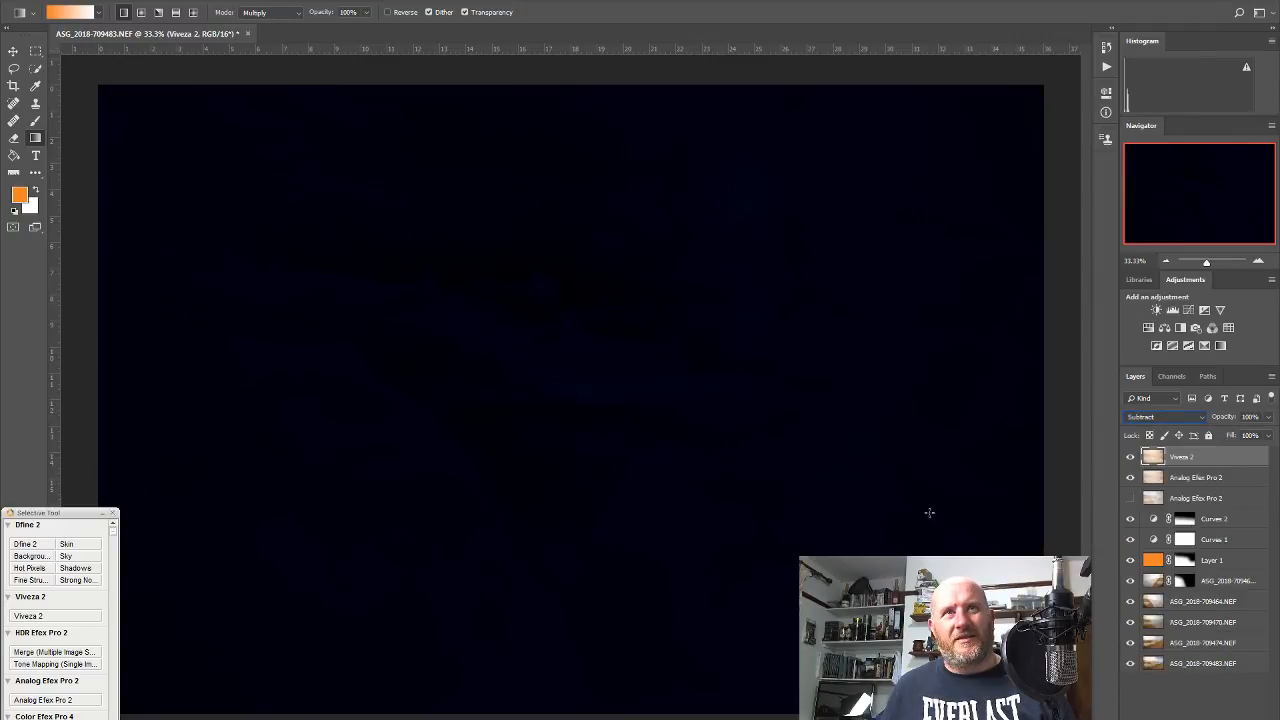
key(Down)
key(Down)
key(Down)
key(Down)
key(Down)
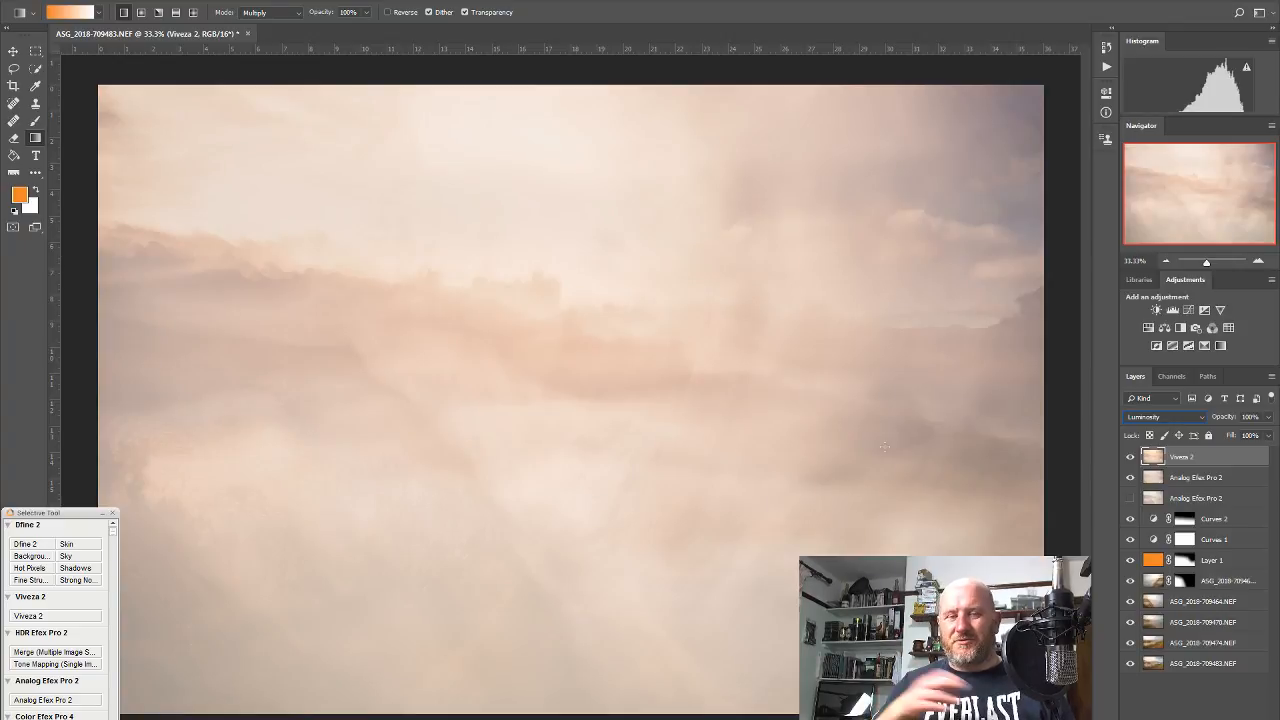
Try Darken blending on the Viveza 2 layer and return its blend mode to Normal
click(1140, 417)
click(1134, 459)
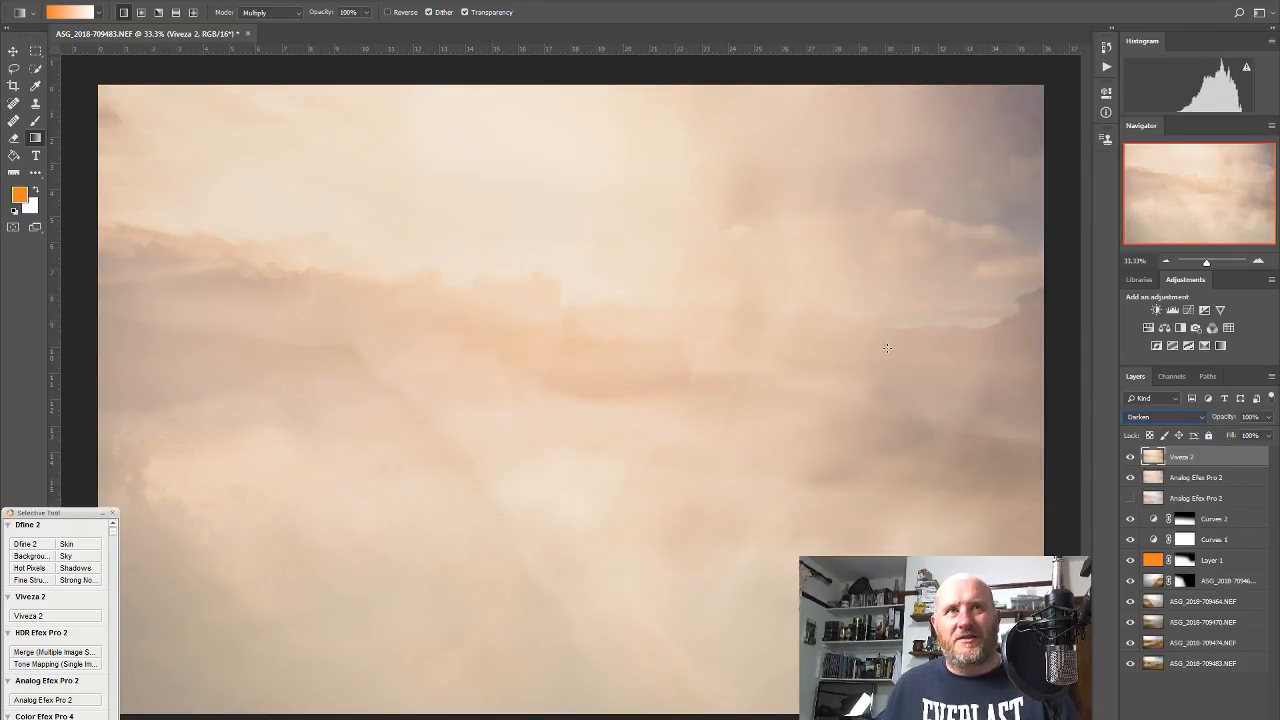
click(1160, 416)
click(1156, 432)
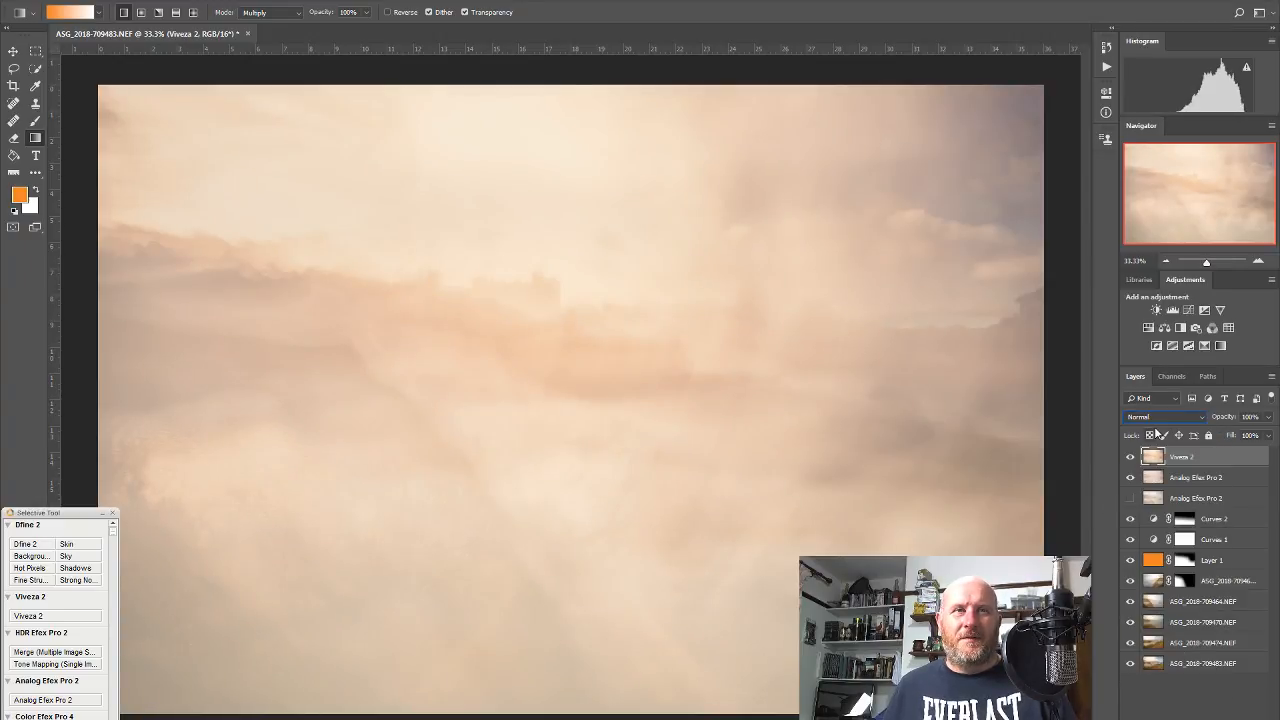
Check the Viveza 2 layer's effect by hiding and showing it, and add a white layer mask to it
click(1131, 457)
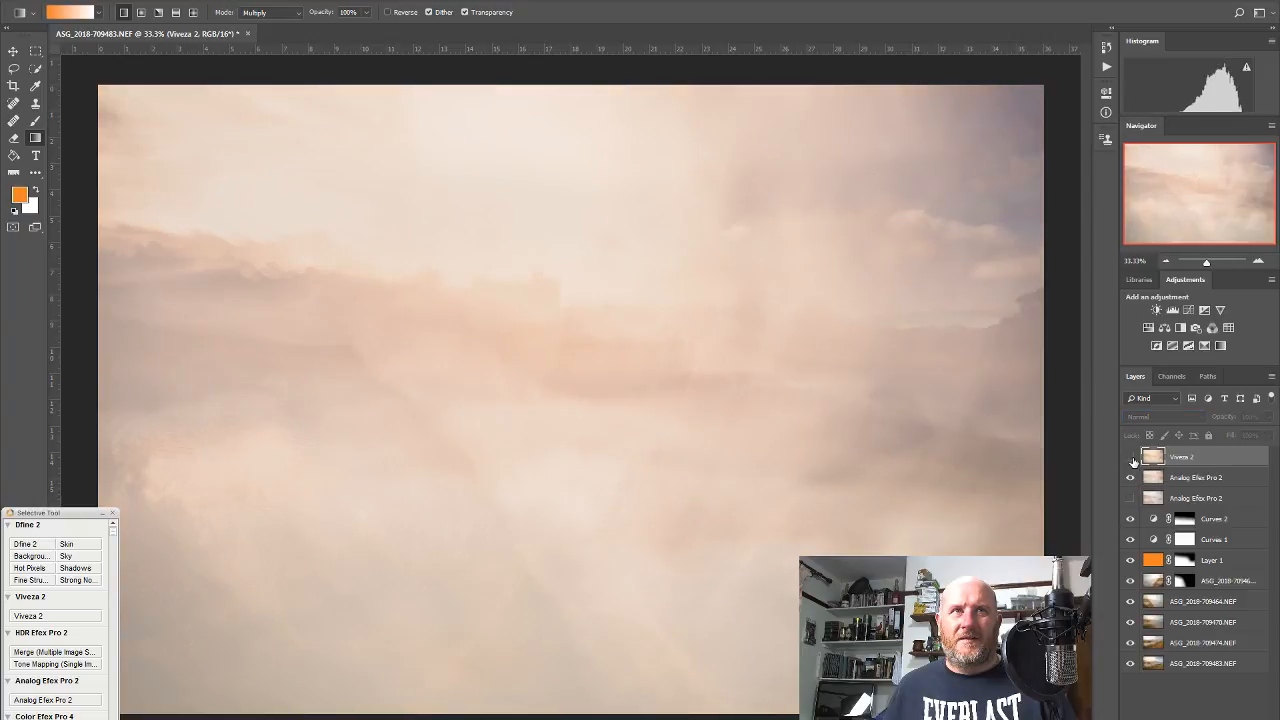
click(1131, 457)
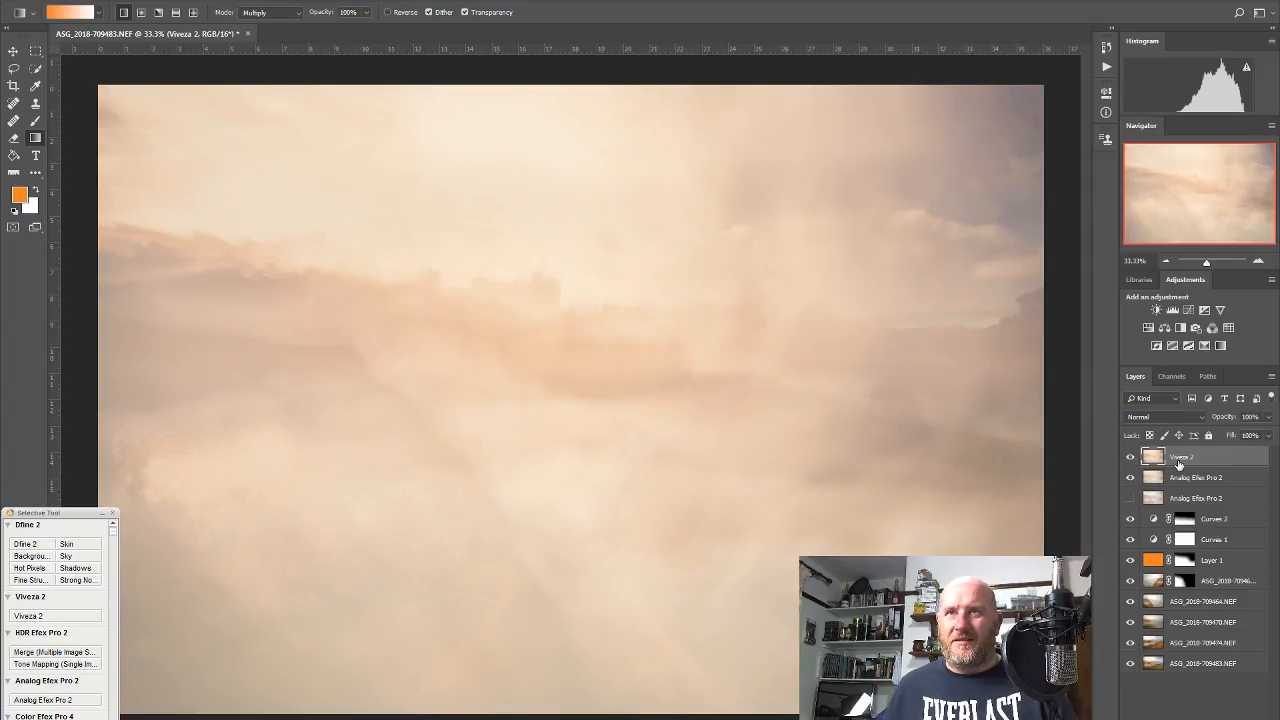
click(1178, 717)
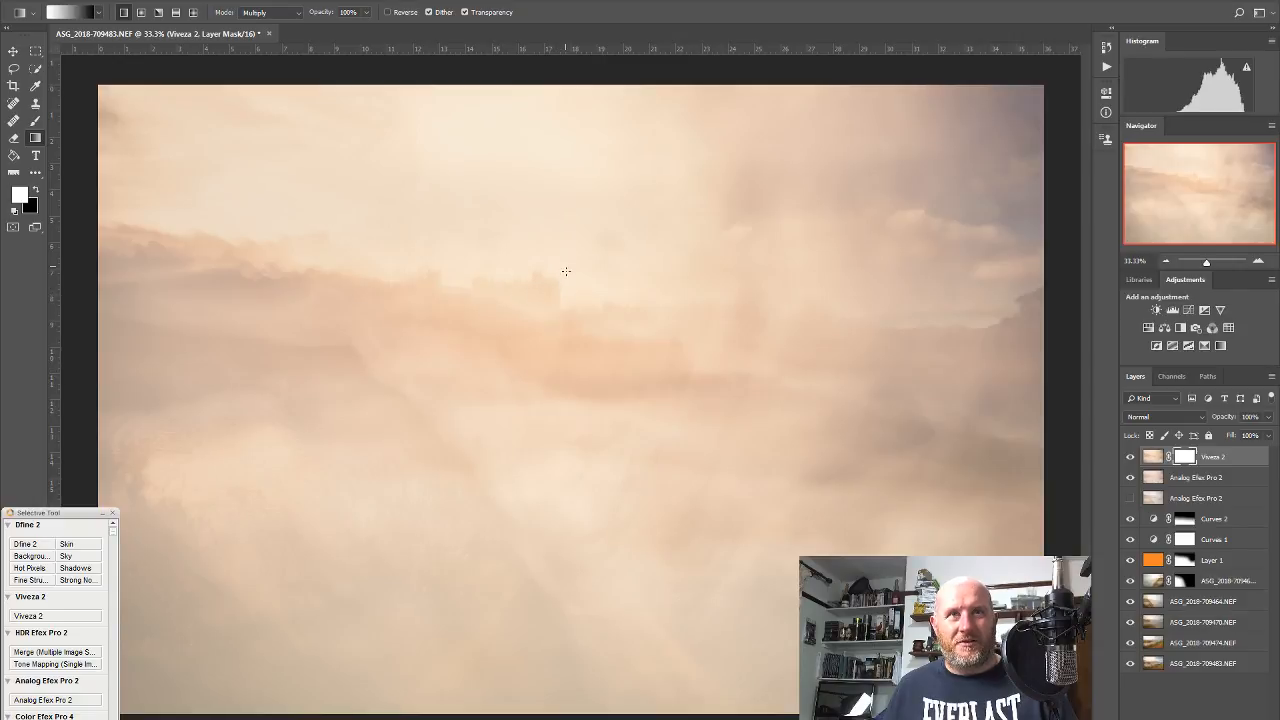
Try a vertical white-to-black gradient on the Viveza 2 mask, from the central cloud edge down to the lower mist, and undo it
drag(566, 271, 558, 575)
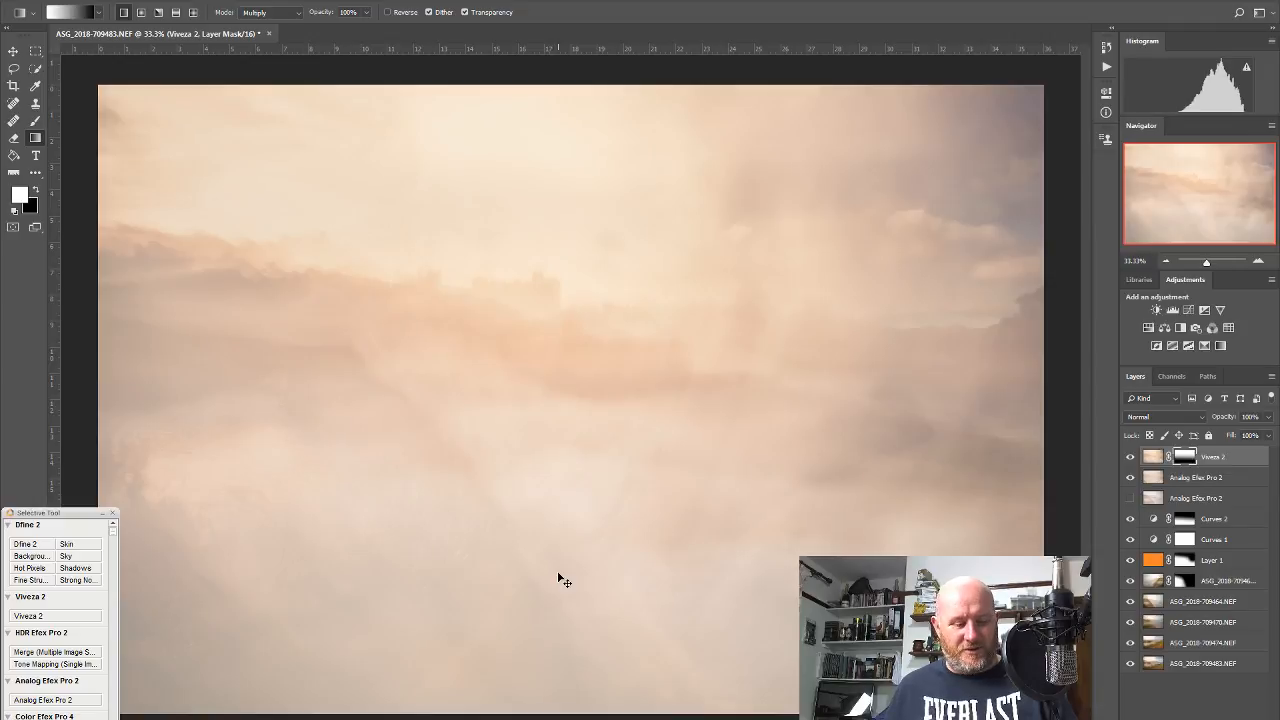
key(ctrl+z)
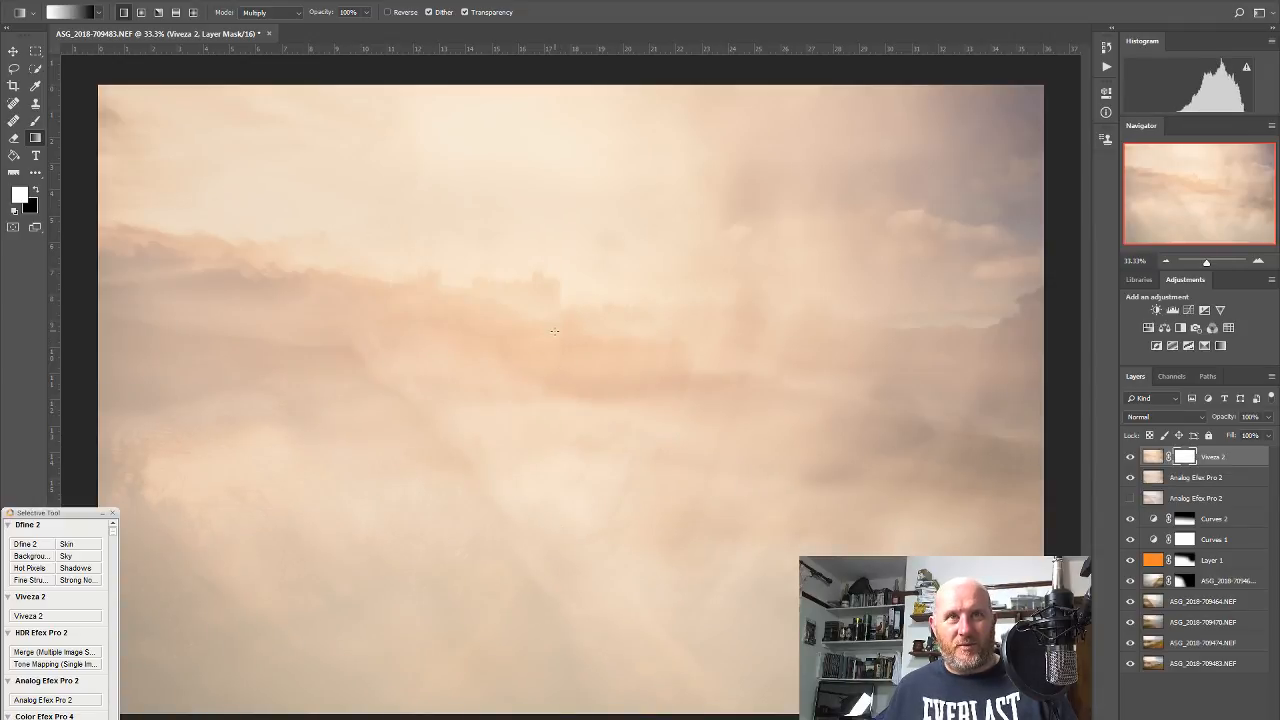
Draw a vertical white-to-black gradient on the Viveza 2 mask, from the central cloud edge to the image's lower edge, and compare the layer hidden and shown
drag(554, 332, 537, 716)
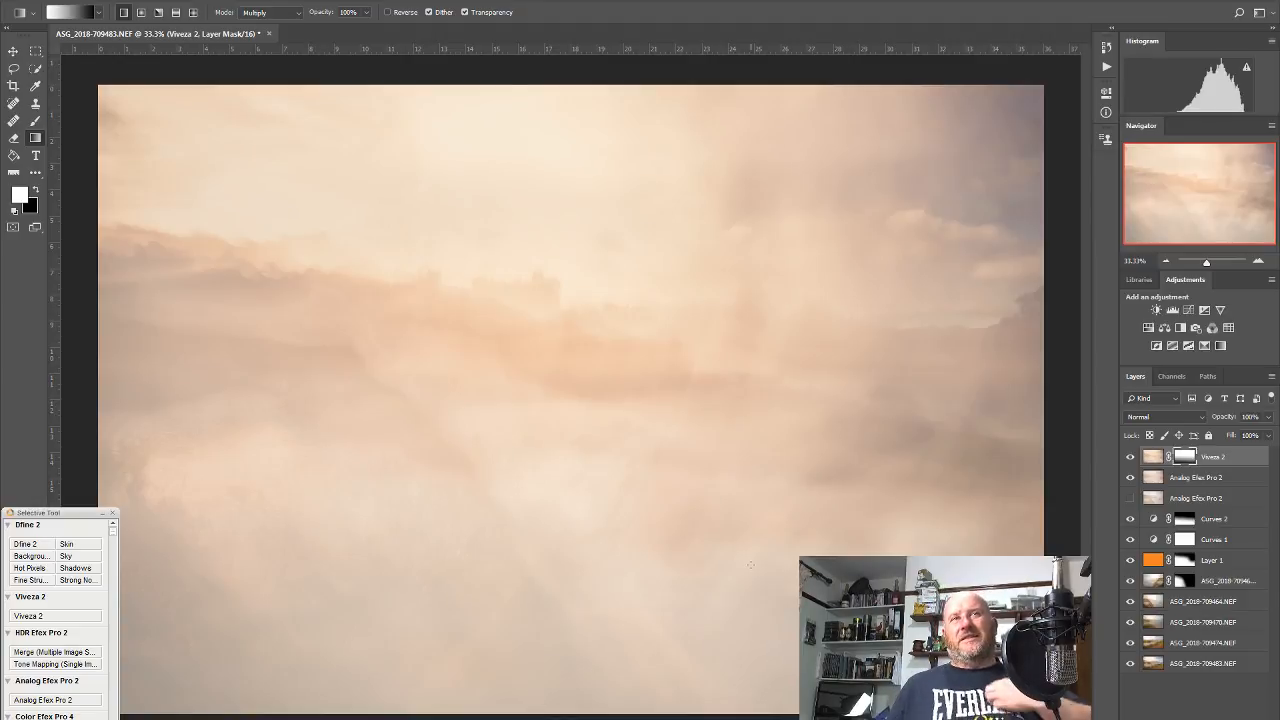
click(1130, 457)
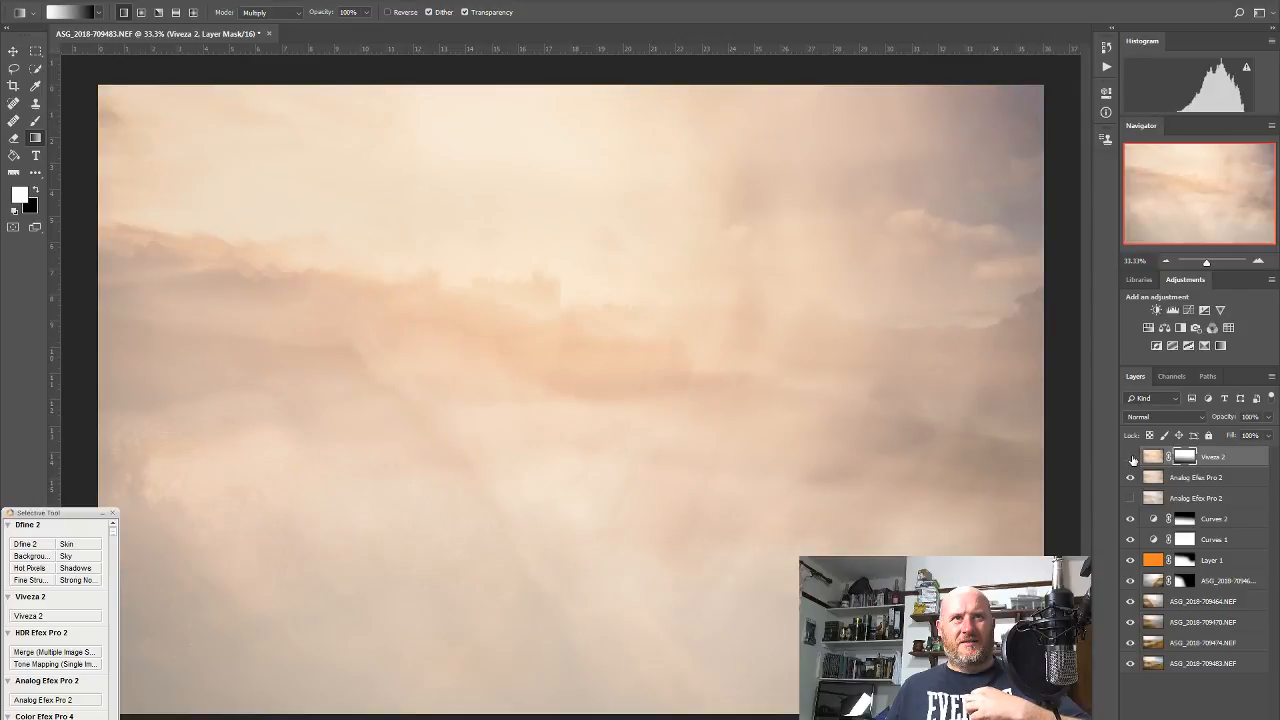
click(1132, 459)
click(1132, 459)
click(1132, 459)
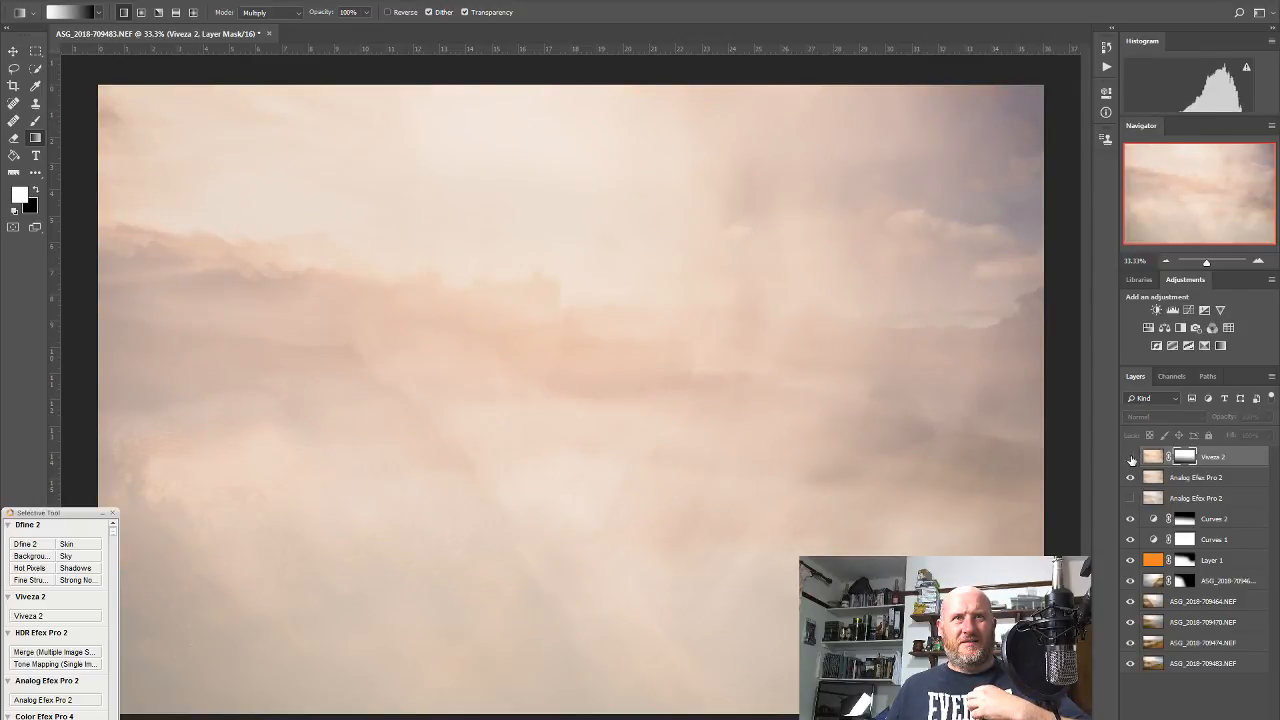
click(1132, 459)
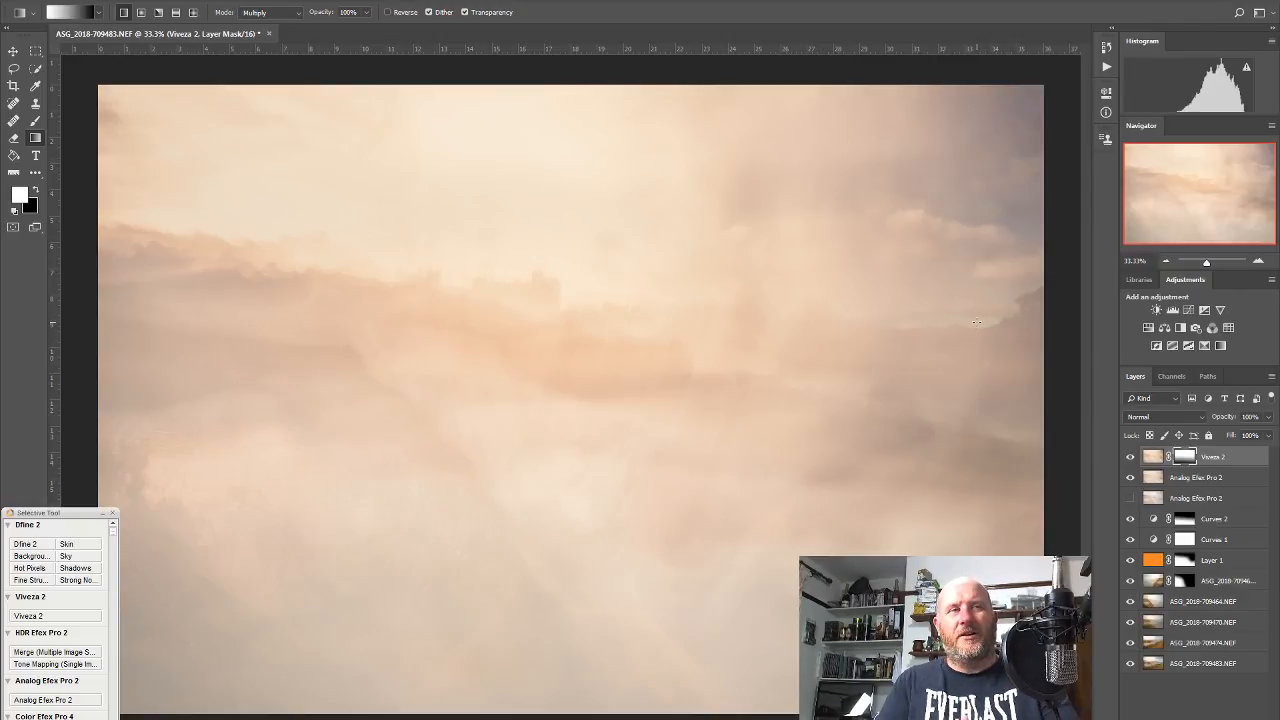
click(47, 2)
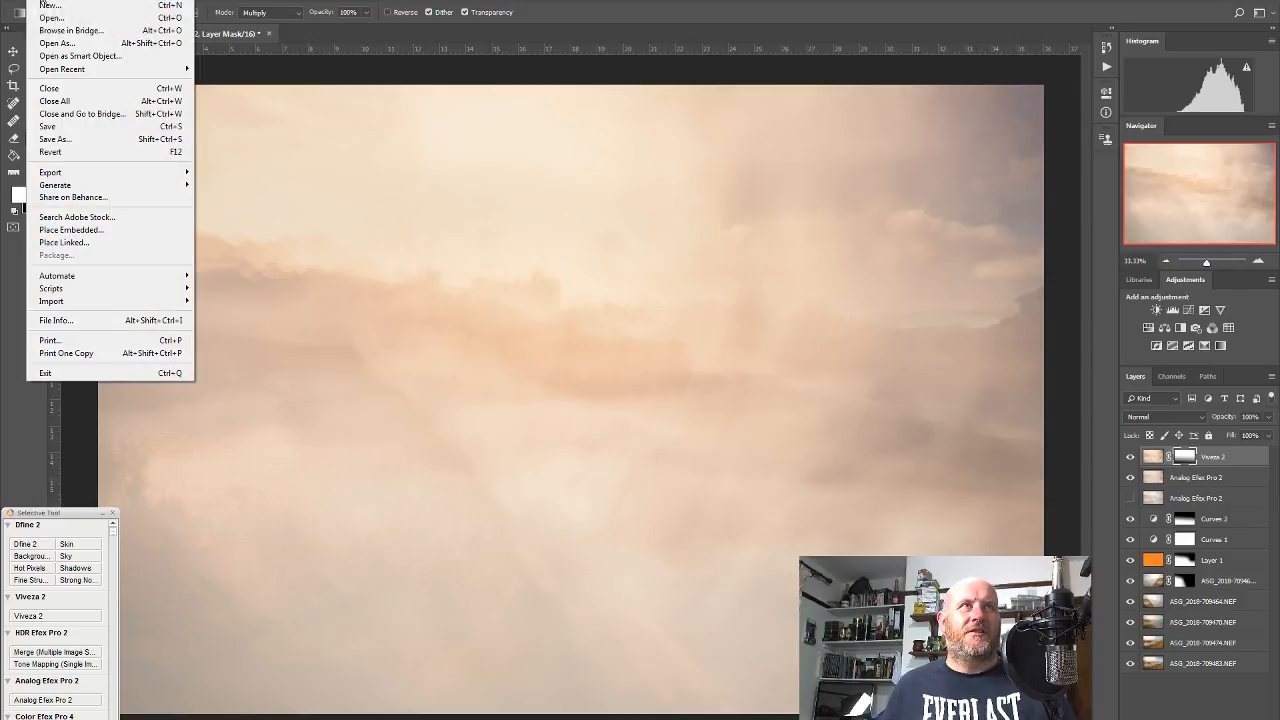
click(74, 126)
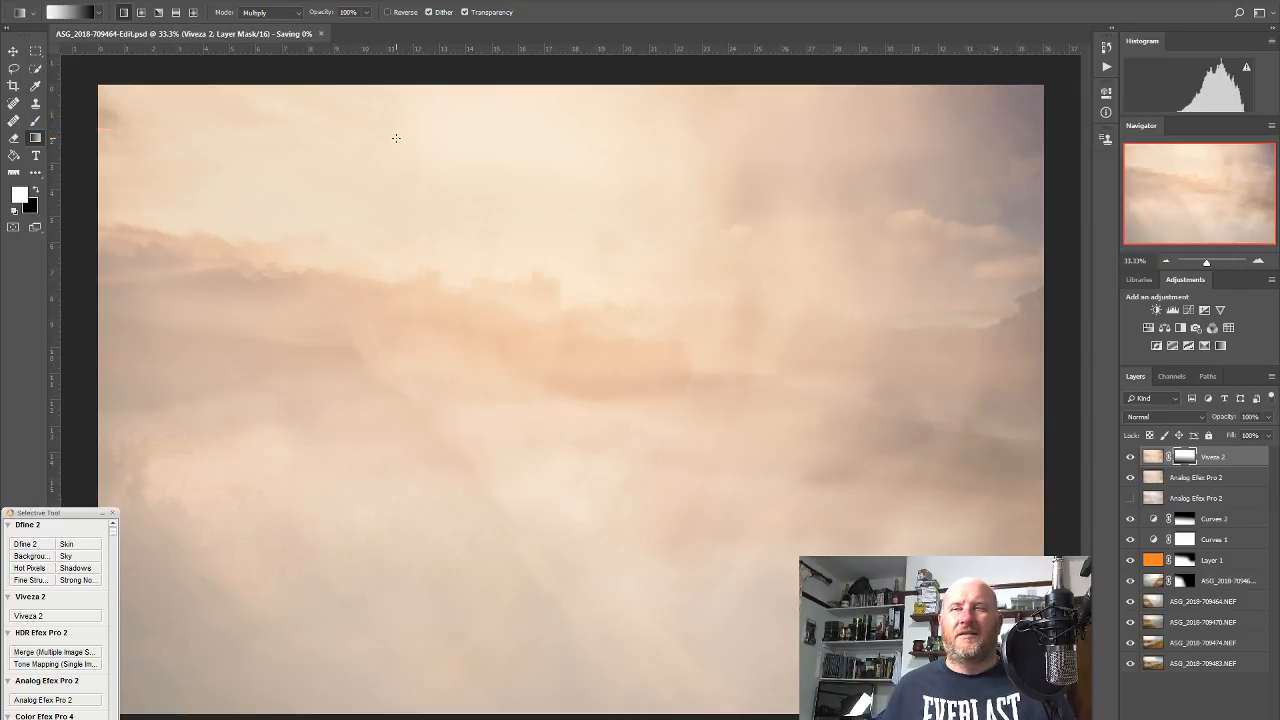
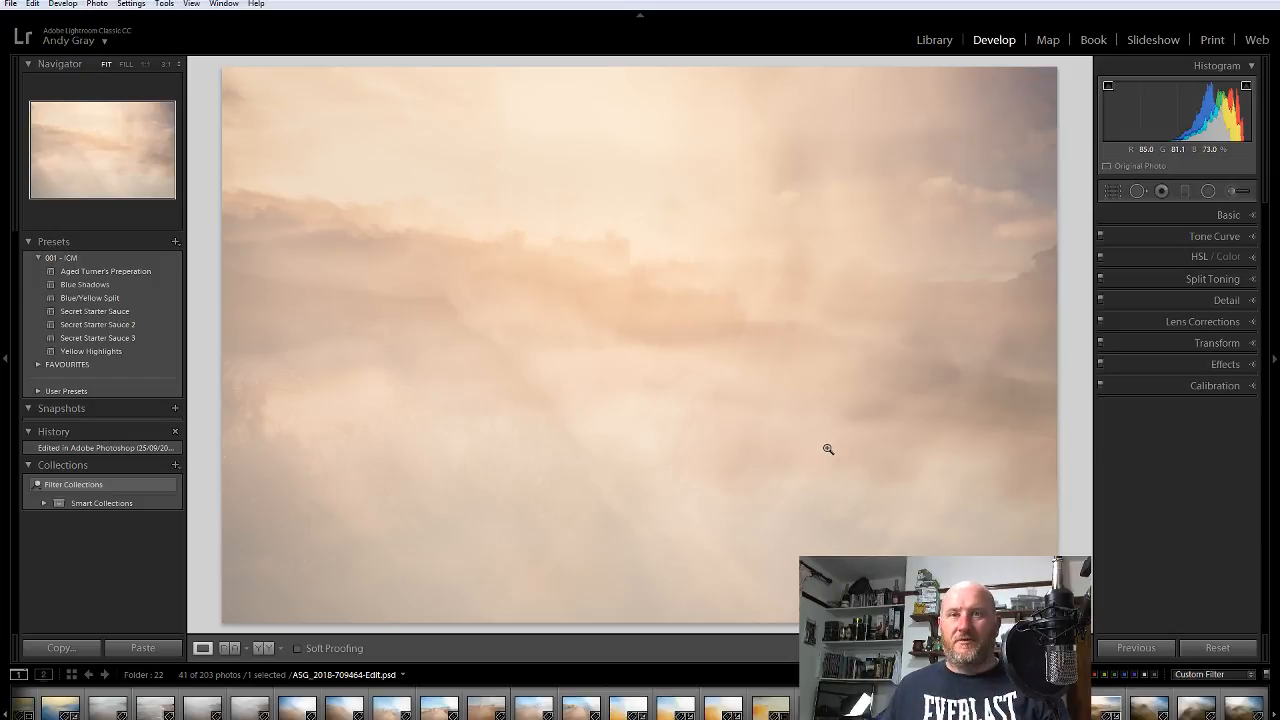
key(3)
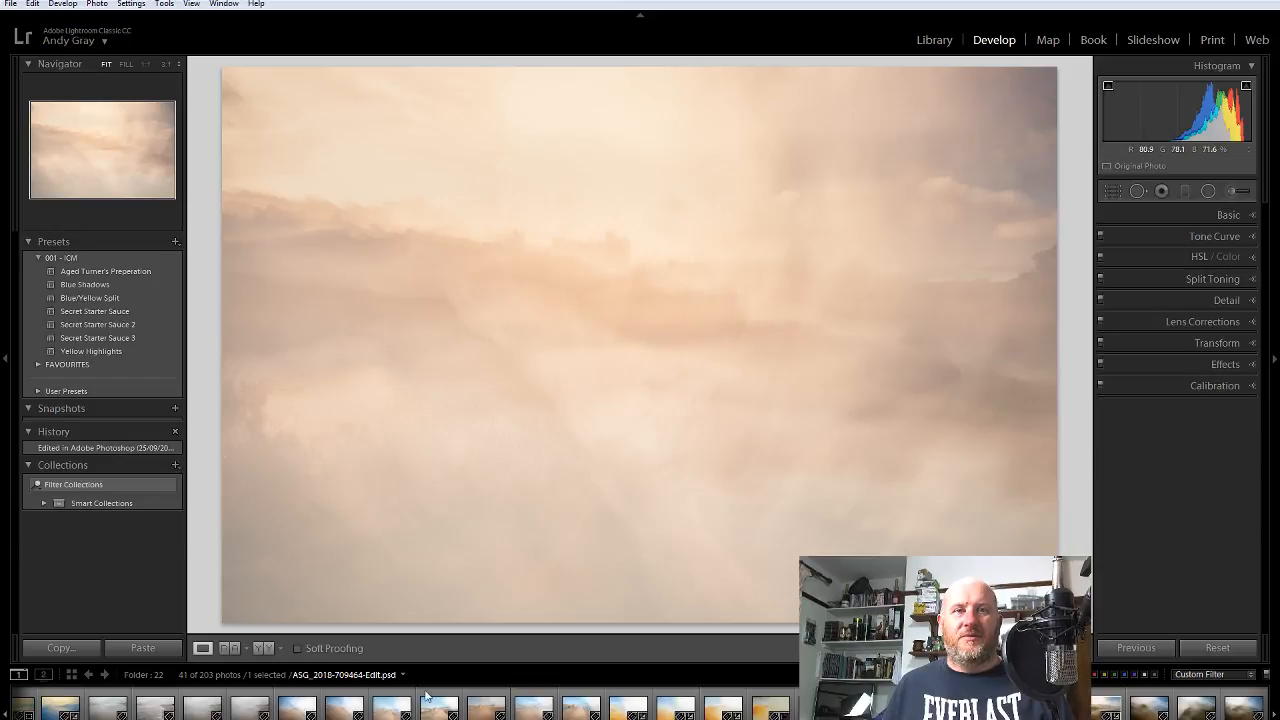
Switch back to Photoshop, turn on Proof Colors with the ArtFibre300-percep-P600-ASG setup, and enable the gamut warning
key(alt+Tab)
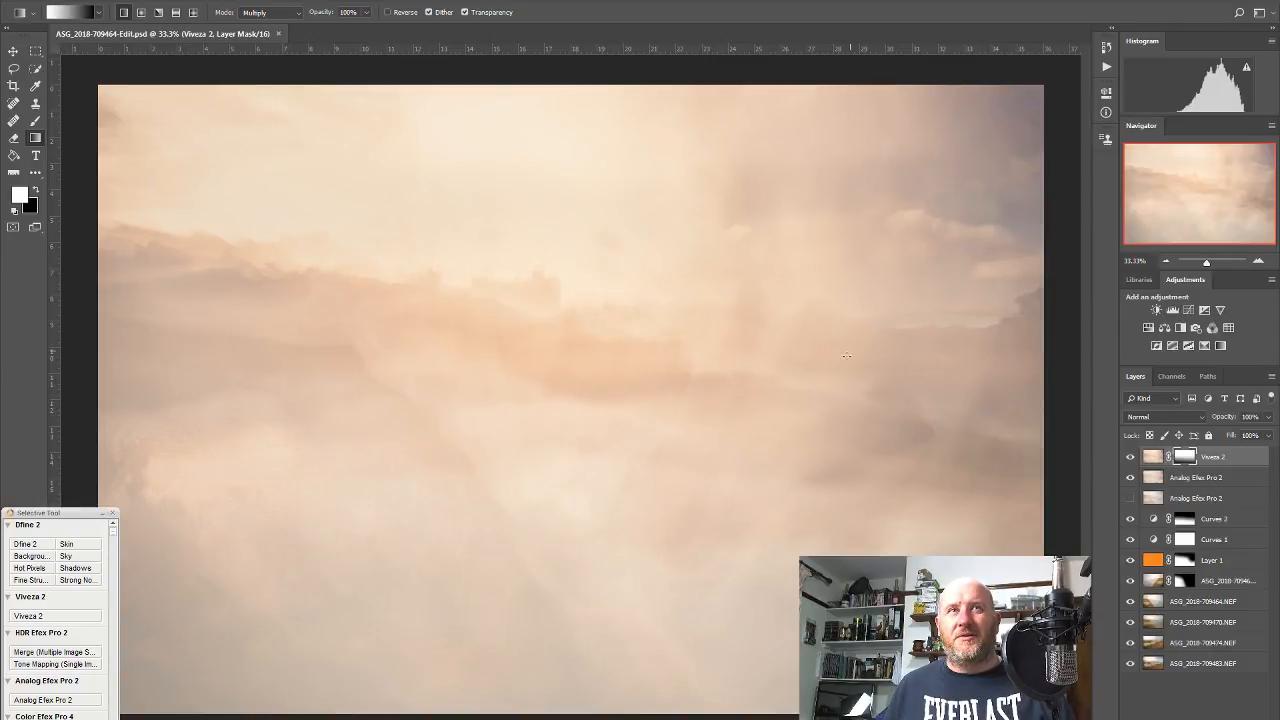
click(290, 0)
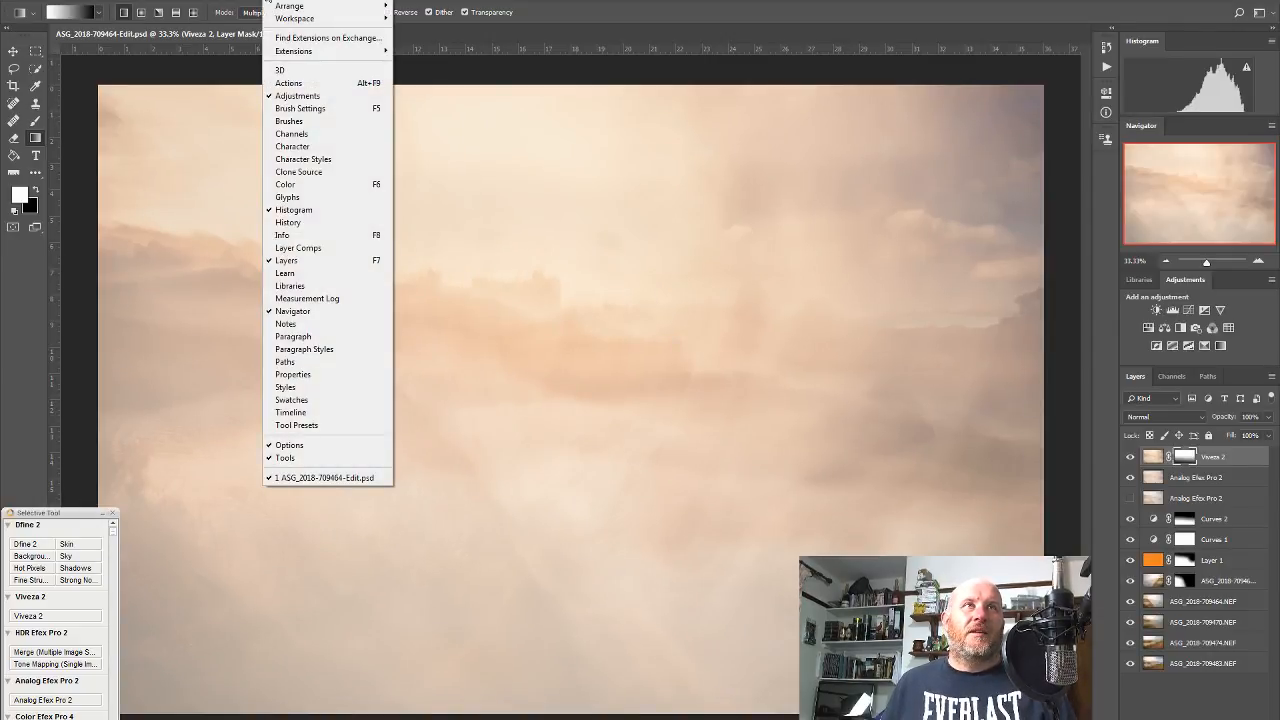
mouse_move(258, 0)
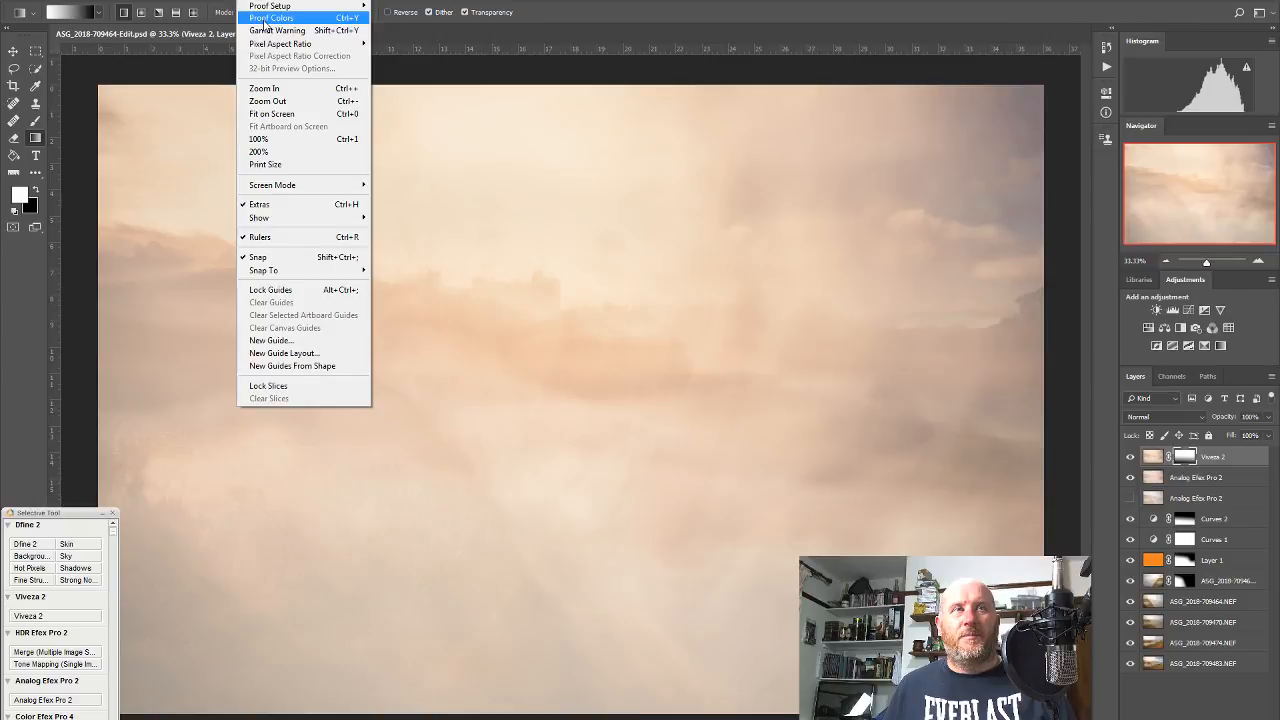
click(264, 18)
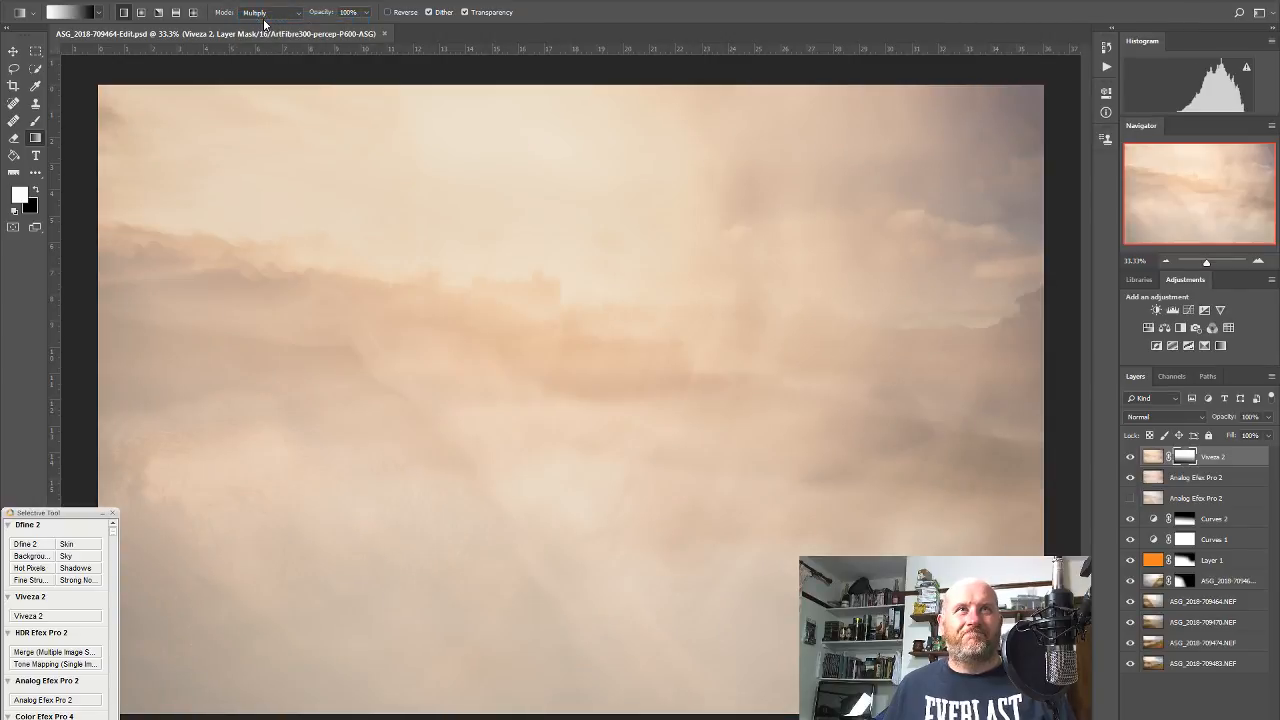
click(272, 2)
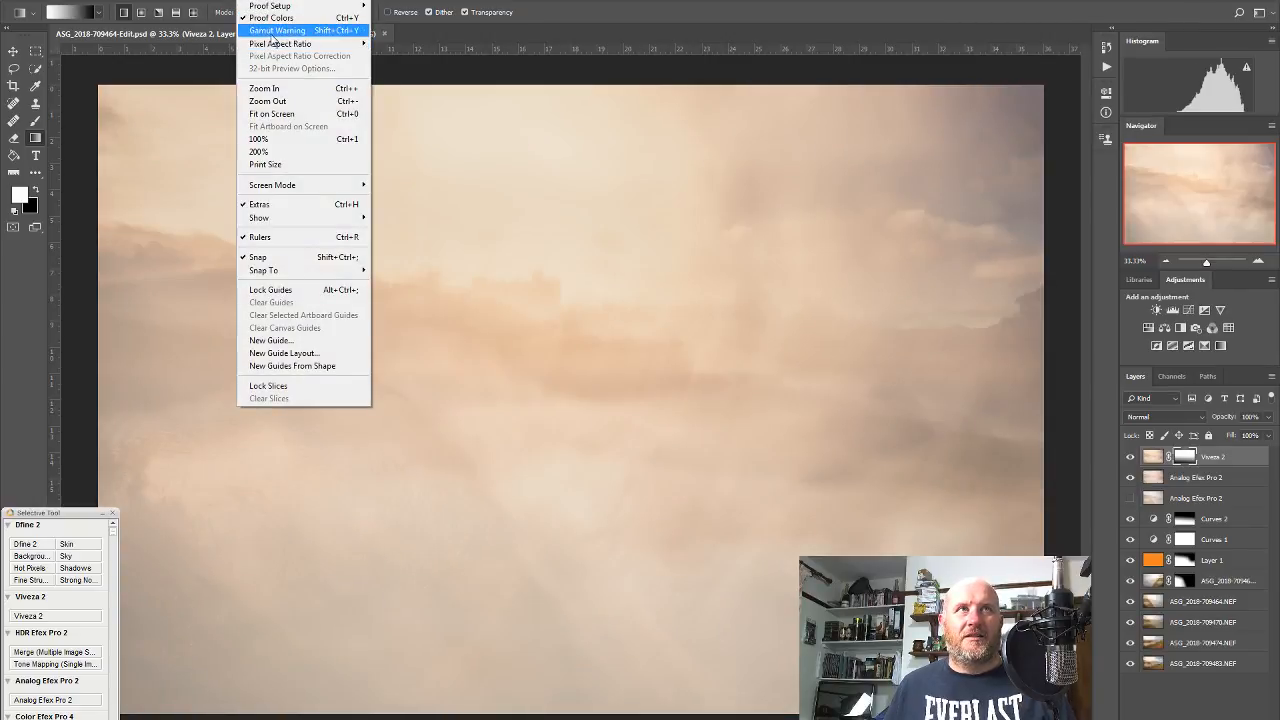
click(272, 33)
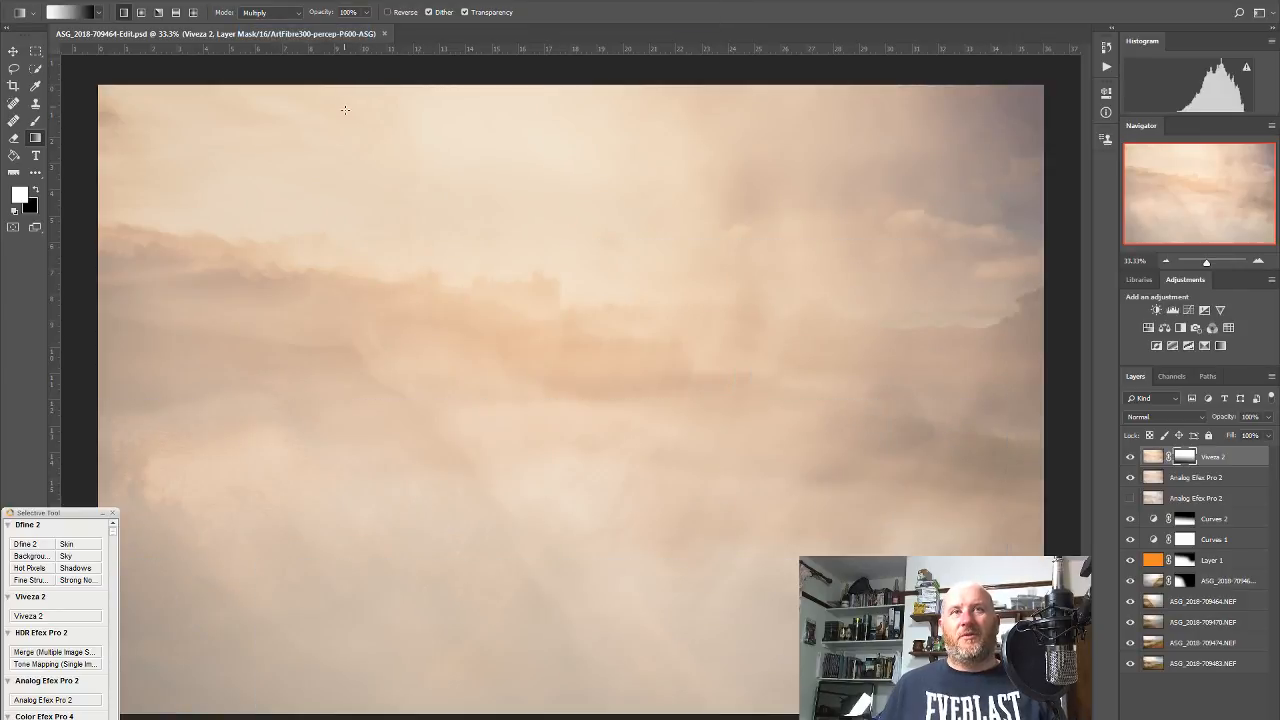
Soft-proof the image with the NSTBW 315-percep-P600-ASG setup and check it with the Viveza 2 layer hidden and shown
click(262, 2)
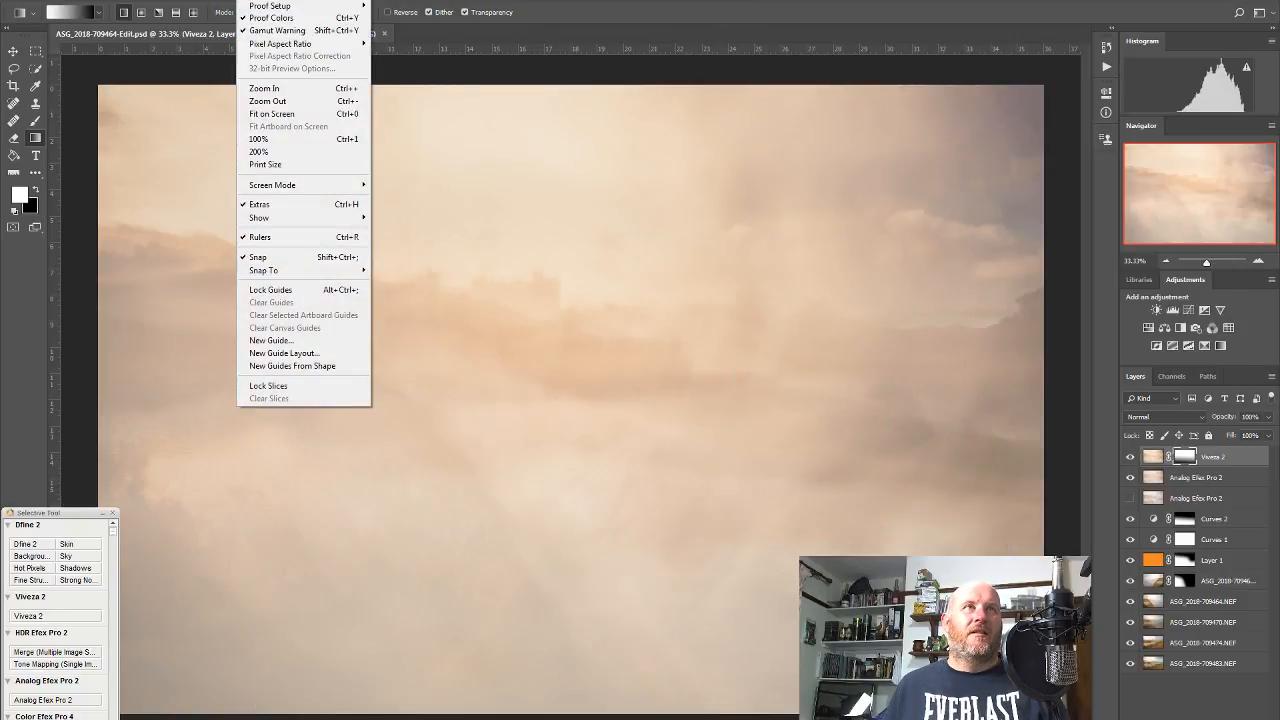
mouse_move(258, 8)
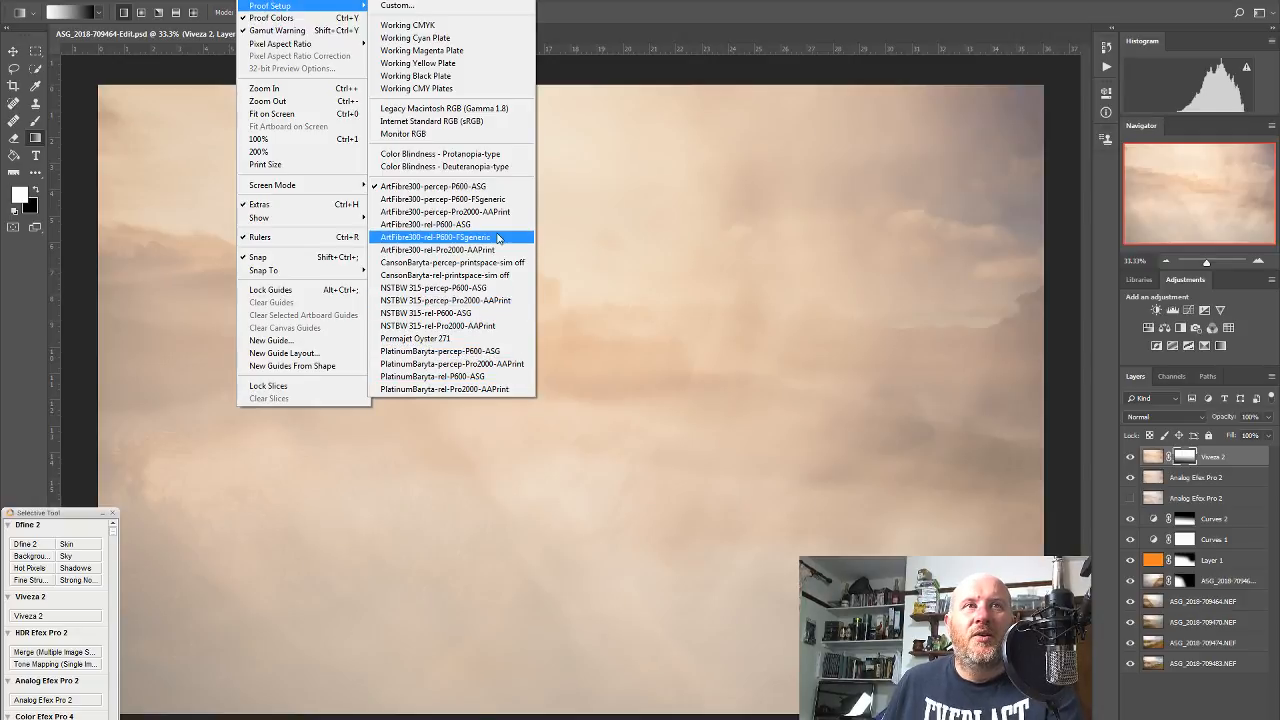
click(431, 288)
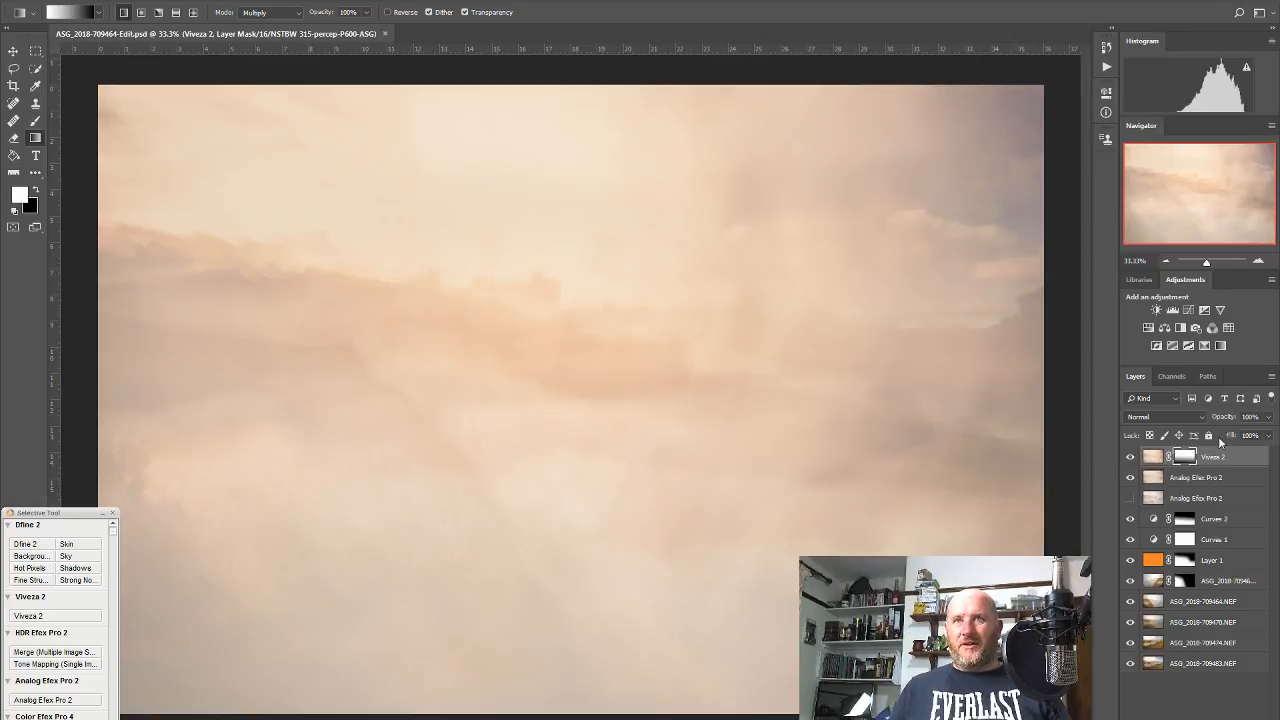
click(1131, 458)
click(1131, 458)
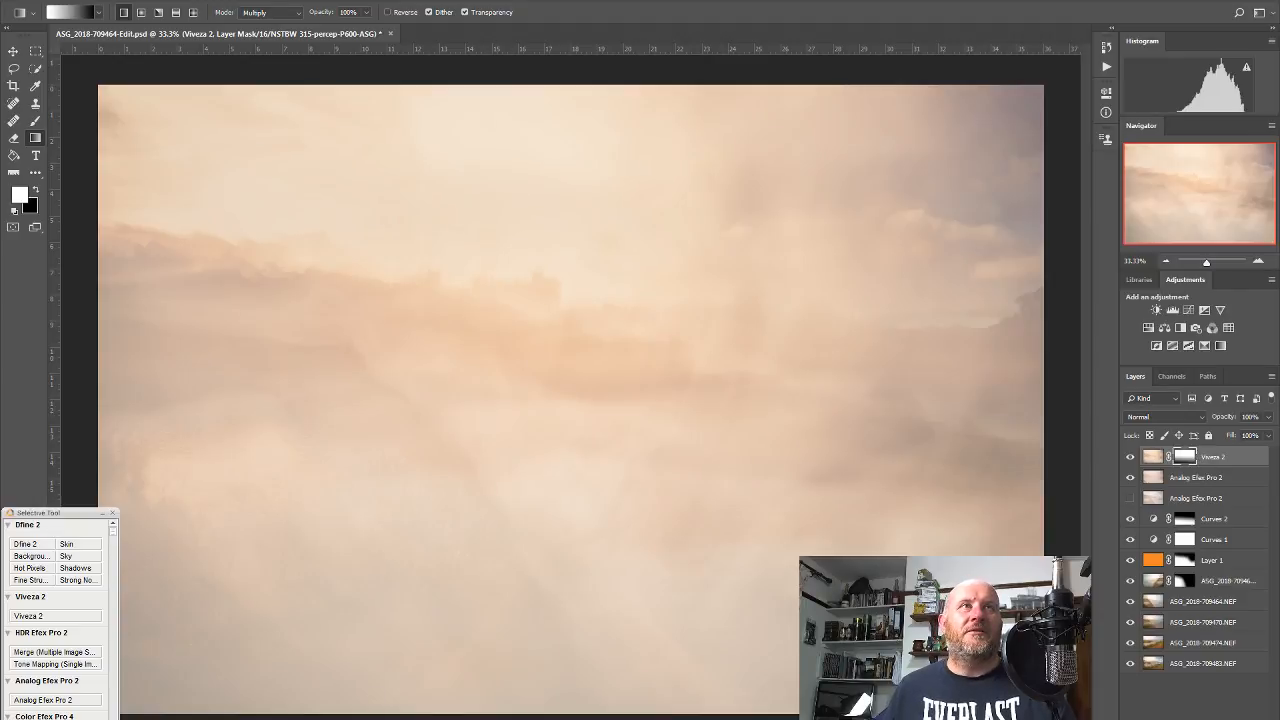
Preview the image with the PlatinumBaryta-percep-P600-ASG proof setup, followed by ArtFibre300-rel-P600-ASG
click(252, 1)
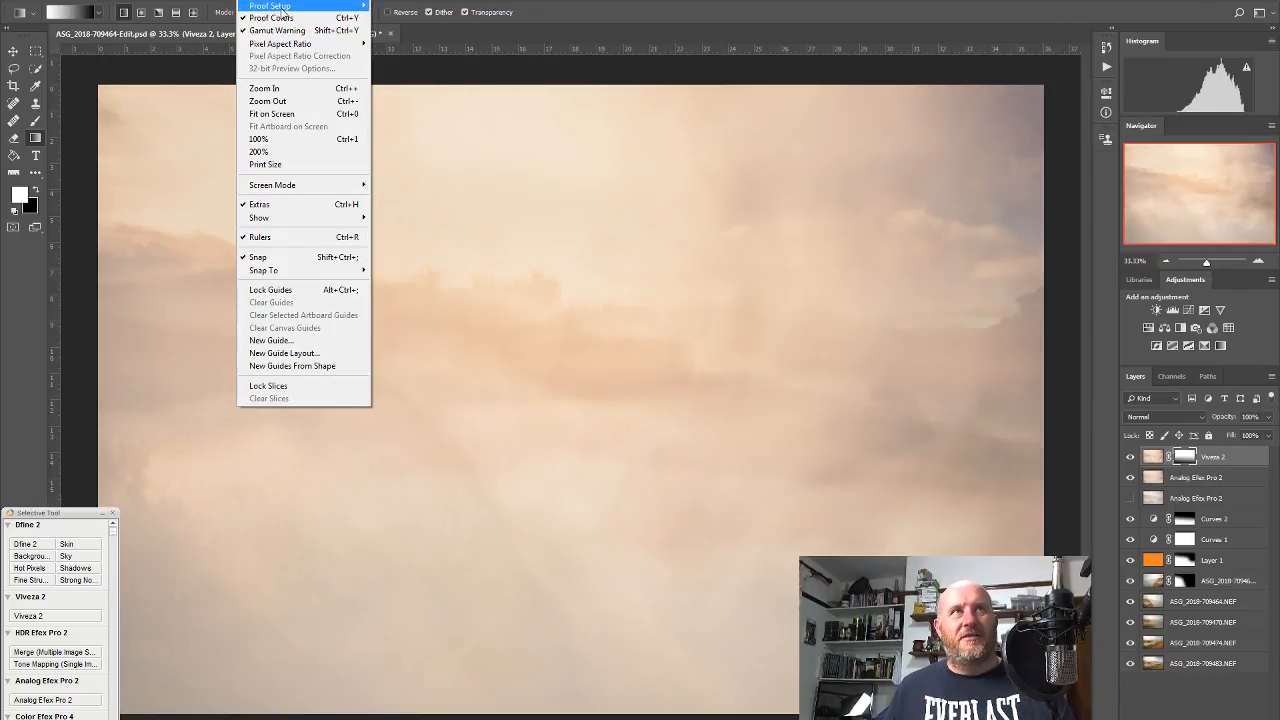
mouse_move(280, 6)
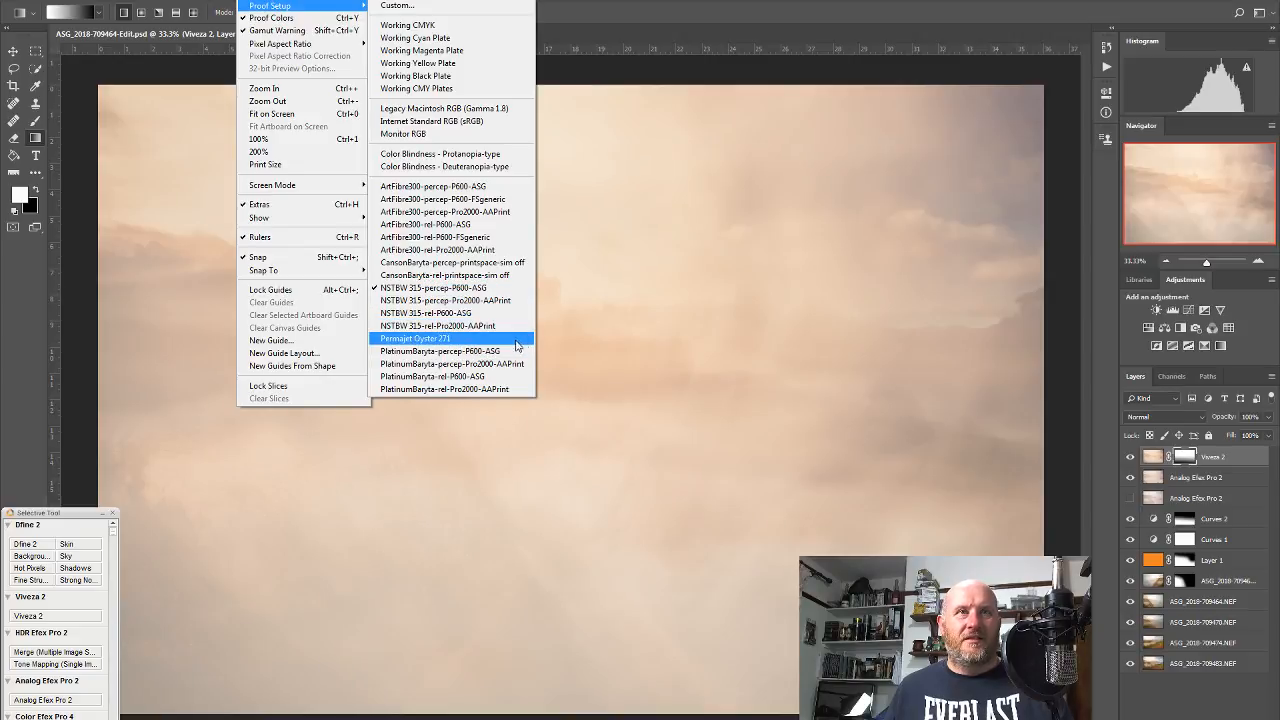
click(452, 350)
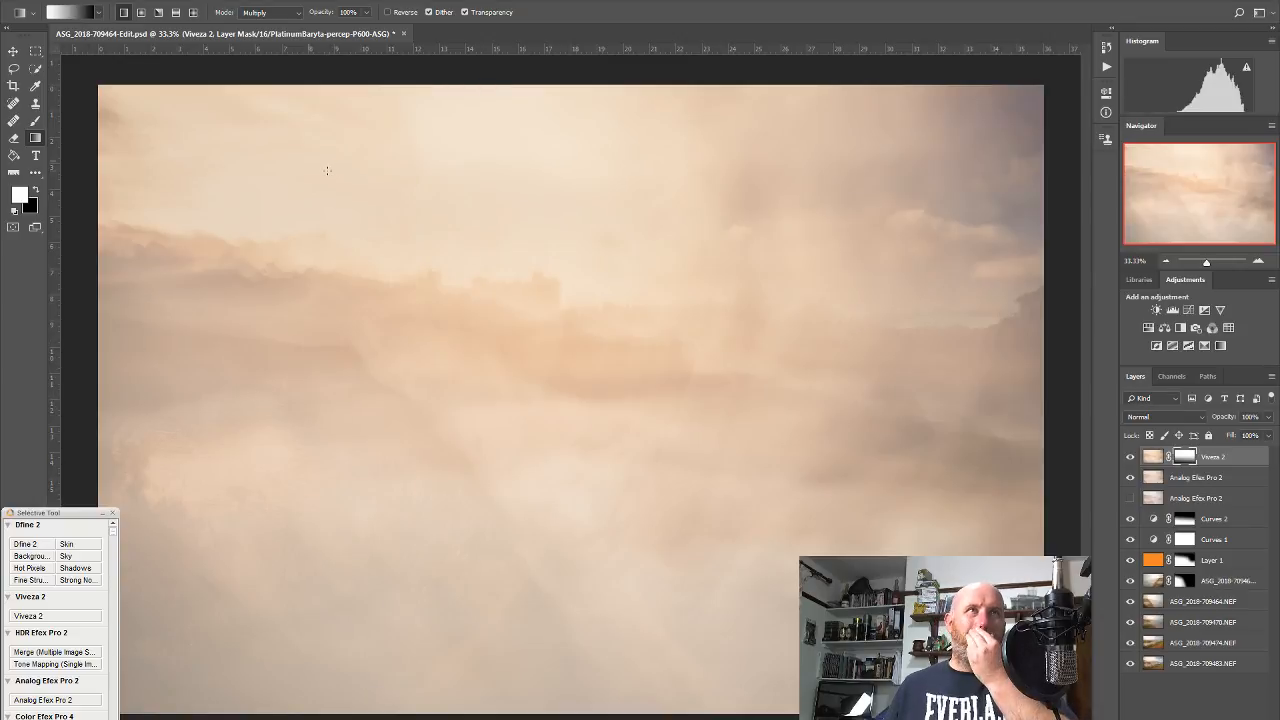
click(246, 2)
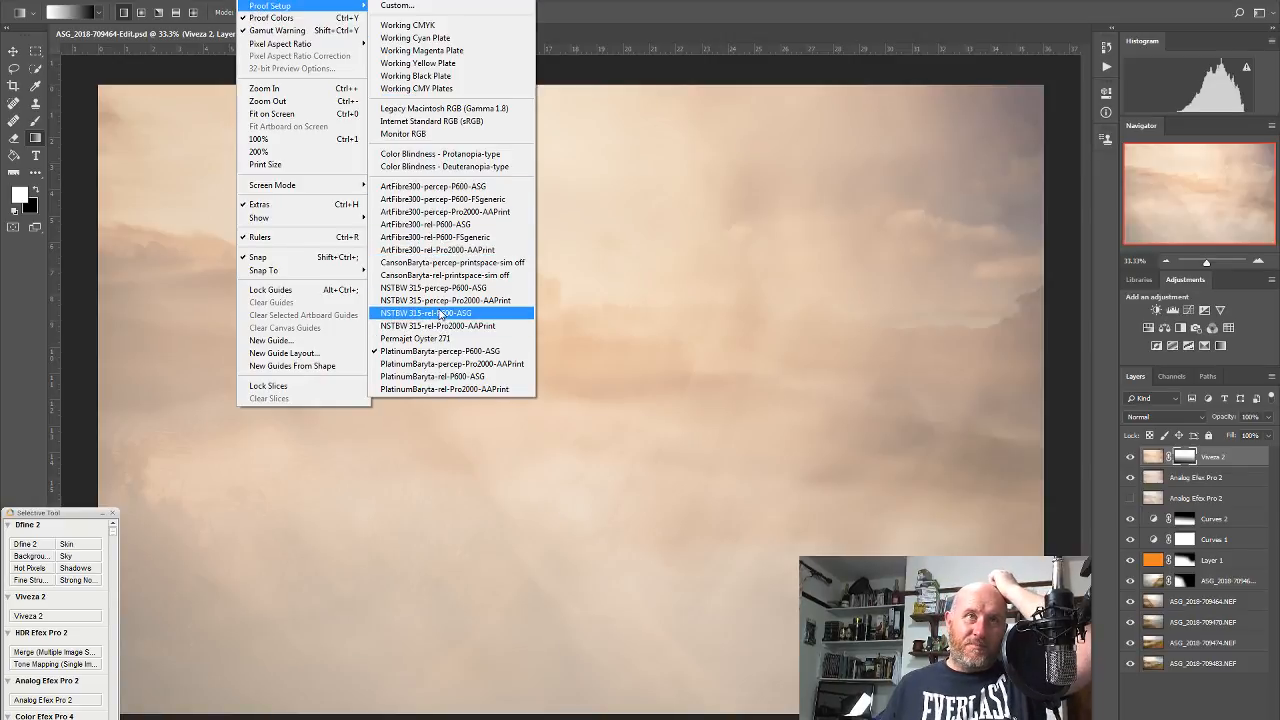
click(457, 226)
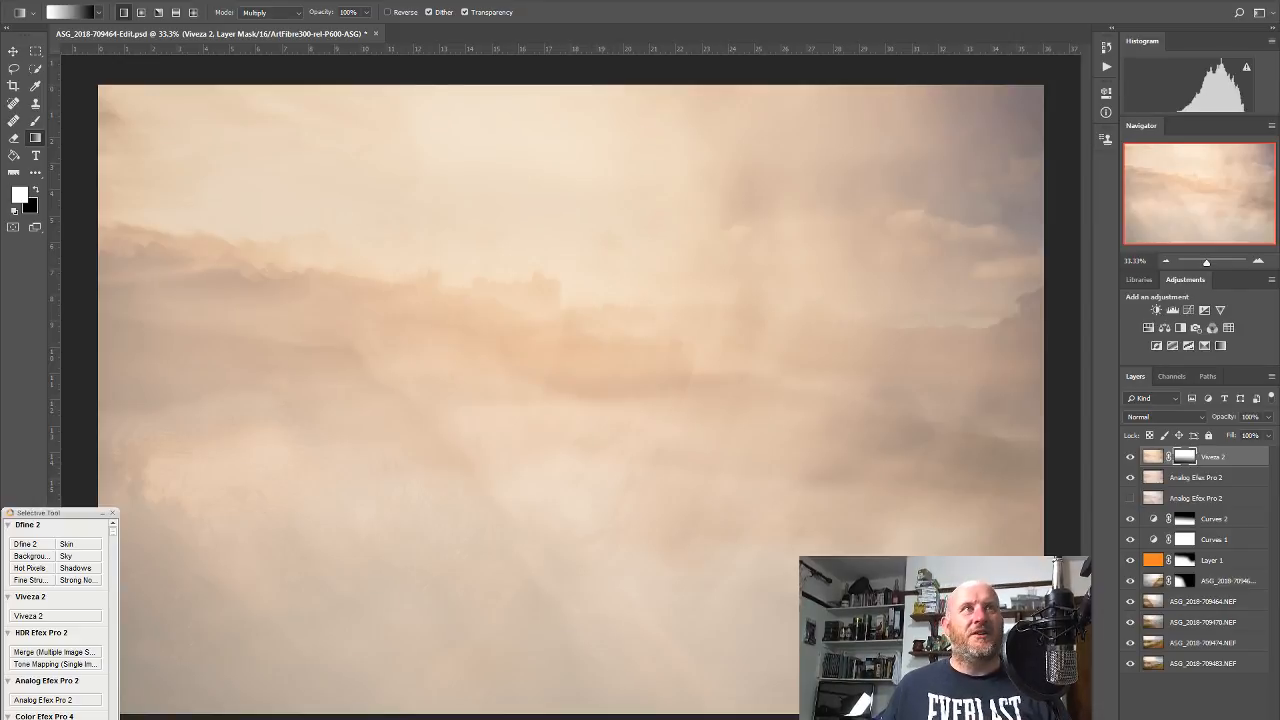
Set the proof setup to NSTBW 315-rel-P600-ASG
click(258, 1)
mouse_move(262, 8)
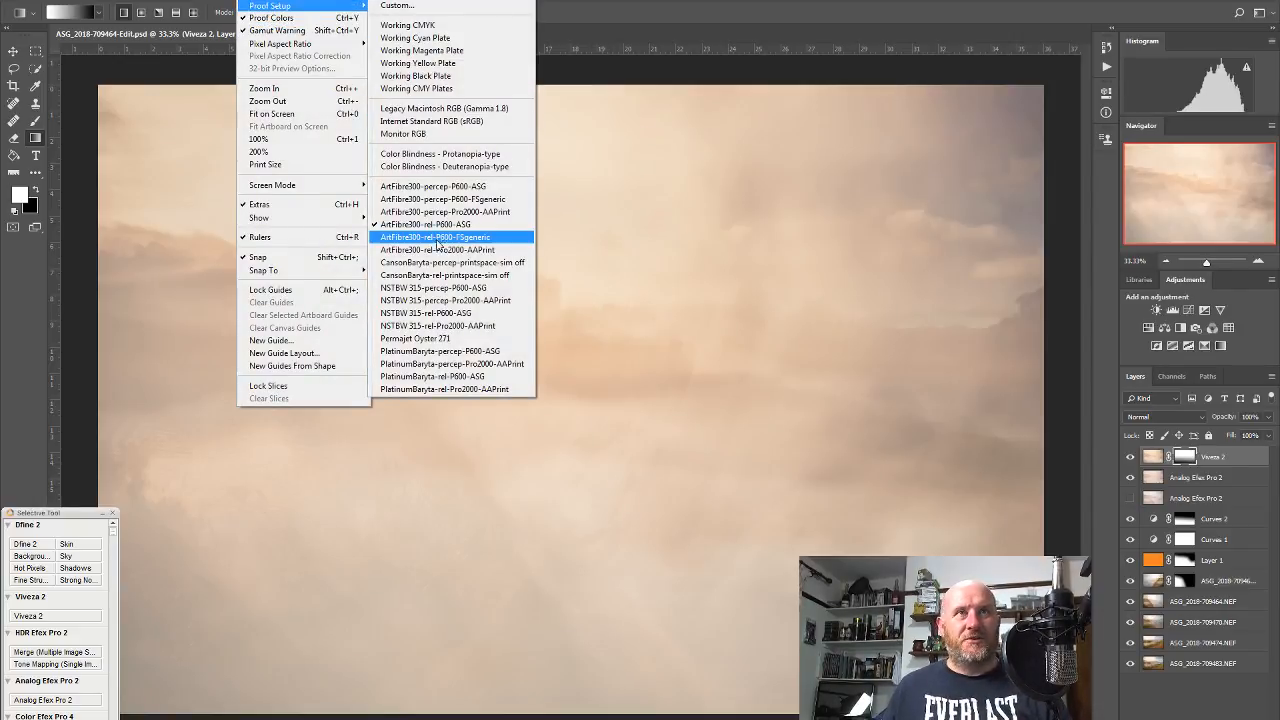
click(458, 314)
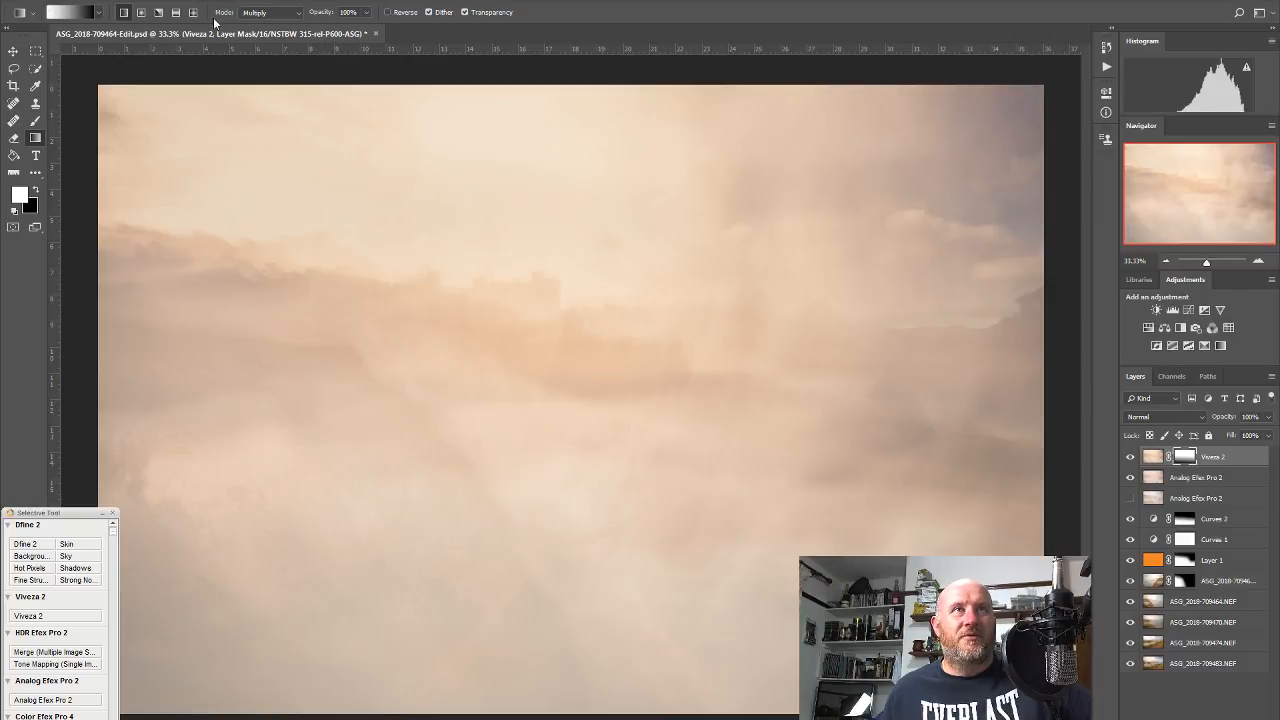
Convert the image to the 1FS_NSTBrightWhite_Epson-P600_Gray-A.icm profile using Relative Colorimetric intent, black point compensation and flattening
click(40, 0)
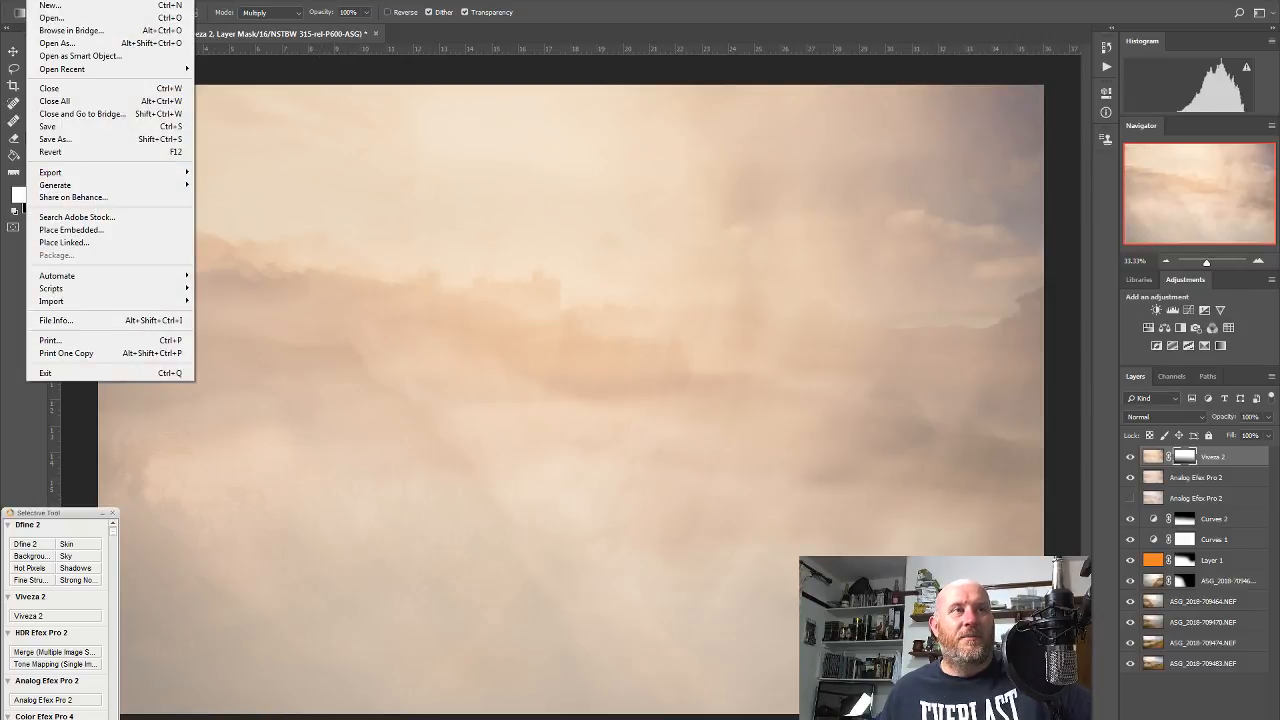
mouse_move(60, 3)
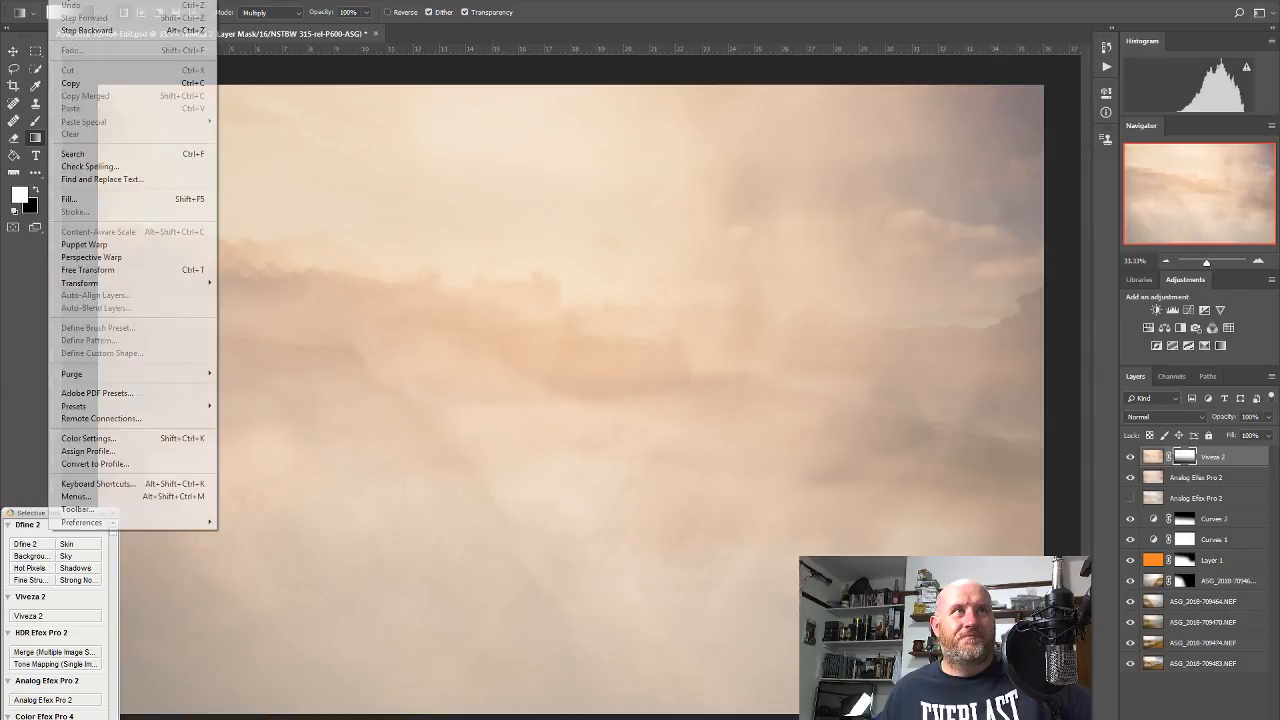
click(150, 464)
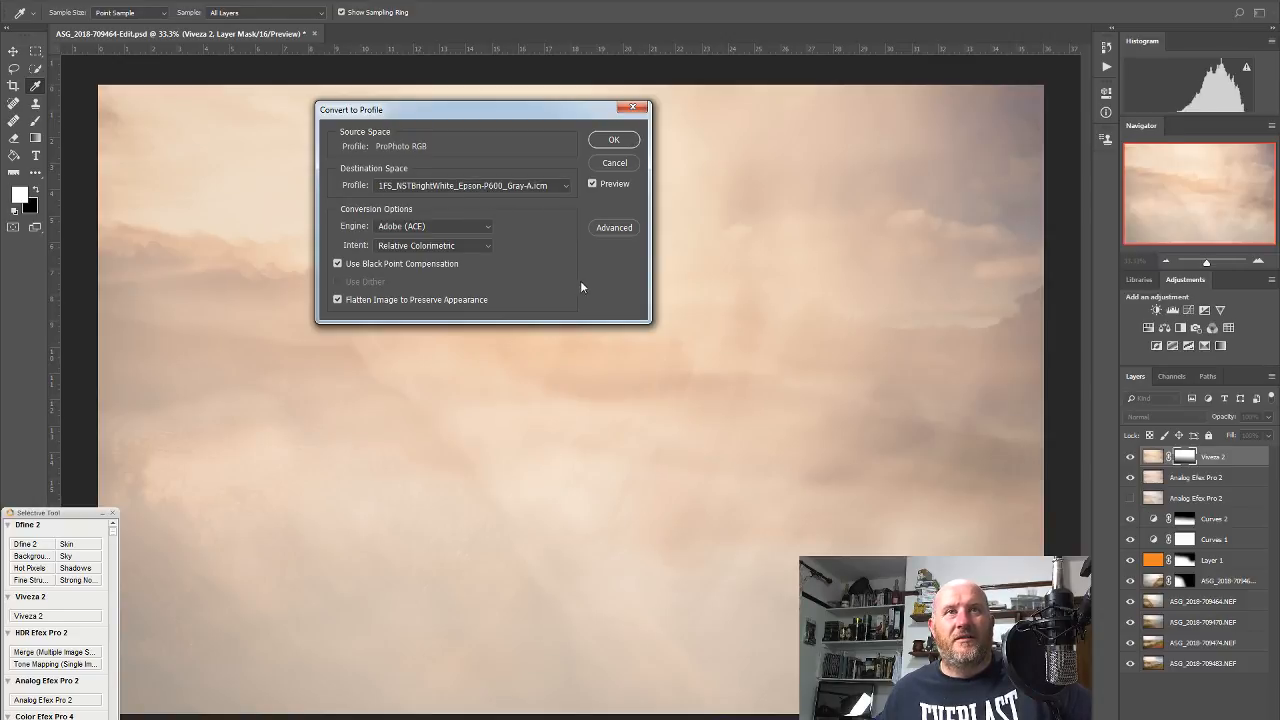
click(614, 139)
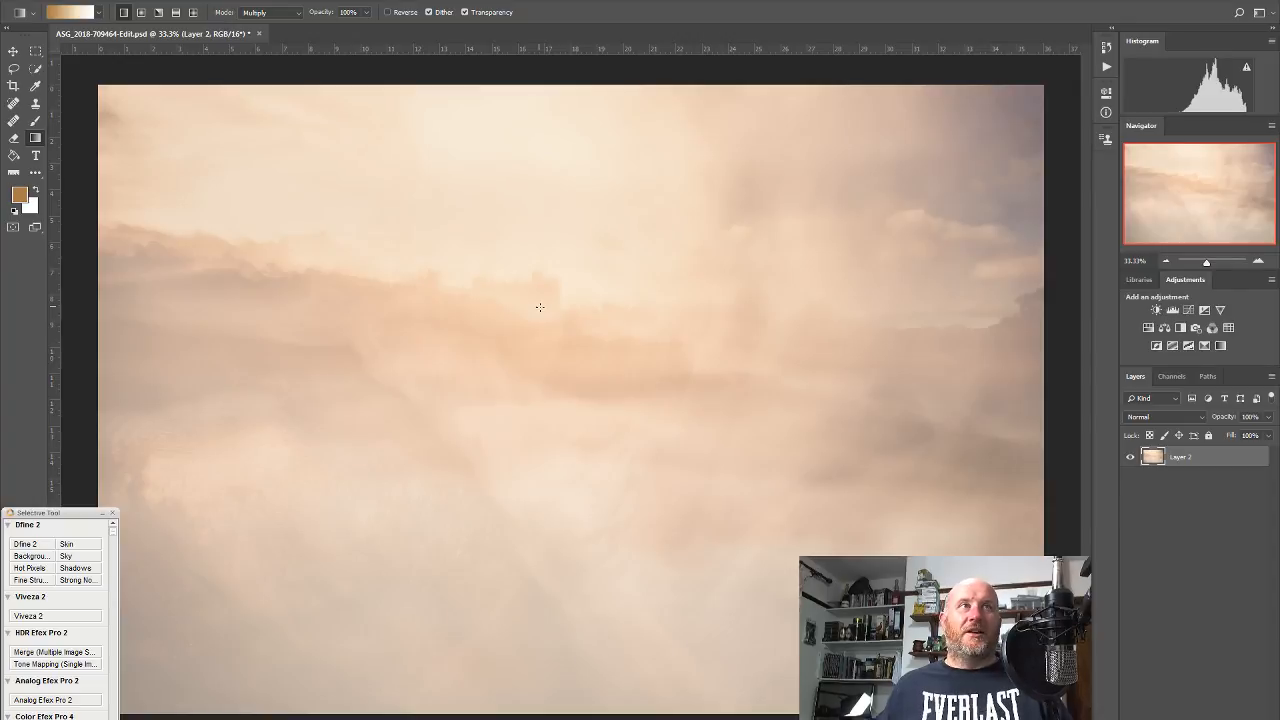
click(260, 33)
click(622, 273)
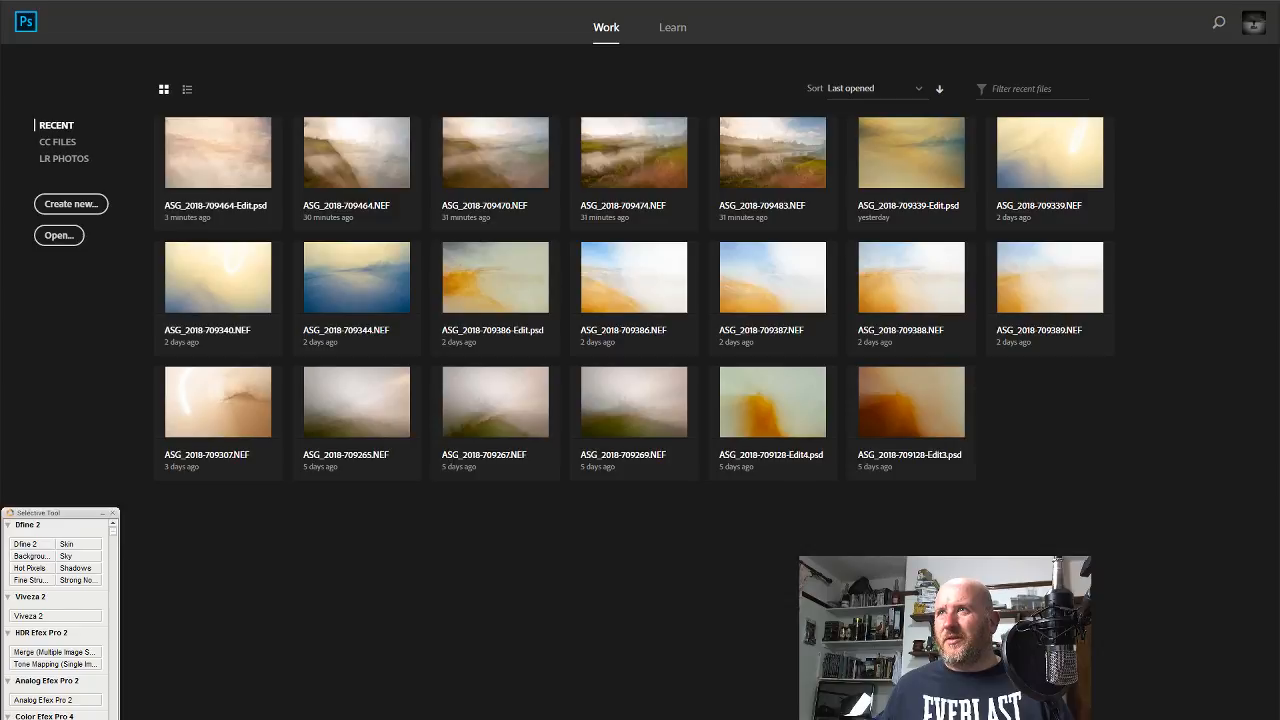
drag(598, 310, 514, 331)
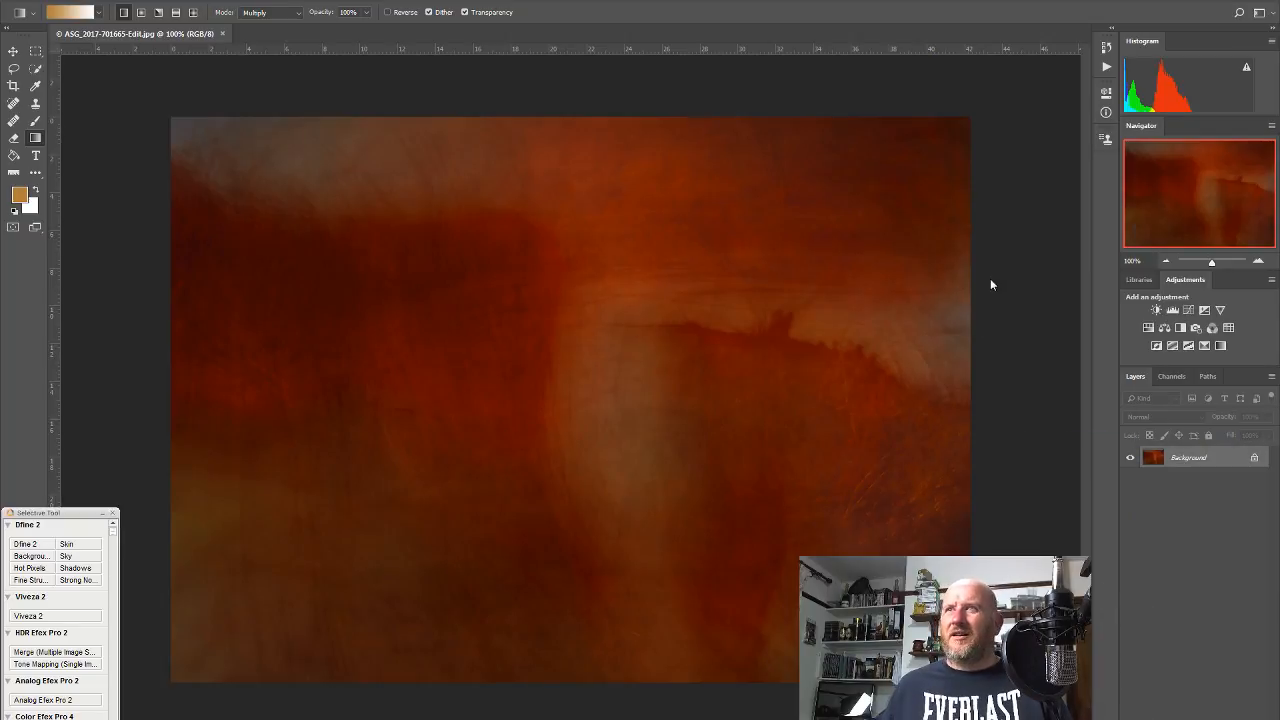
click(248, 0)
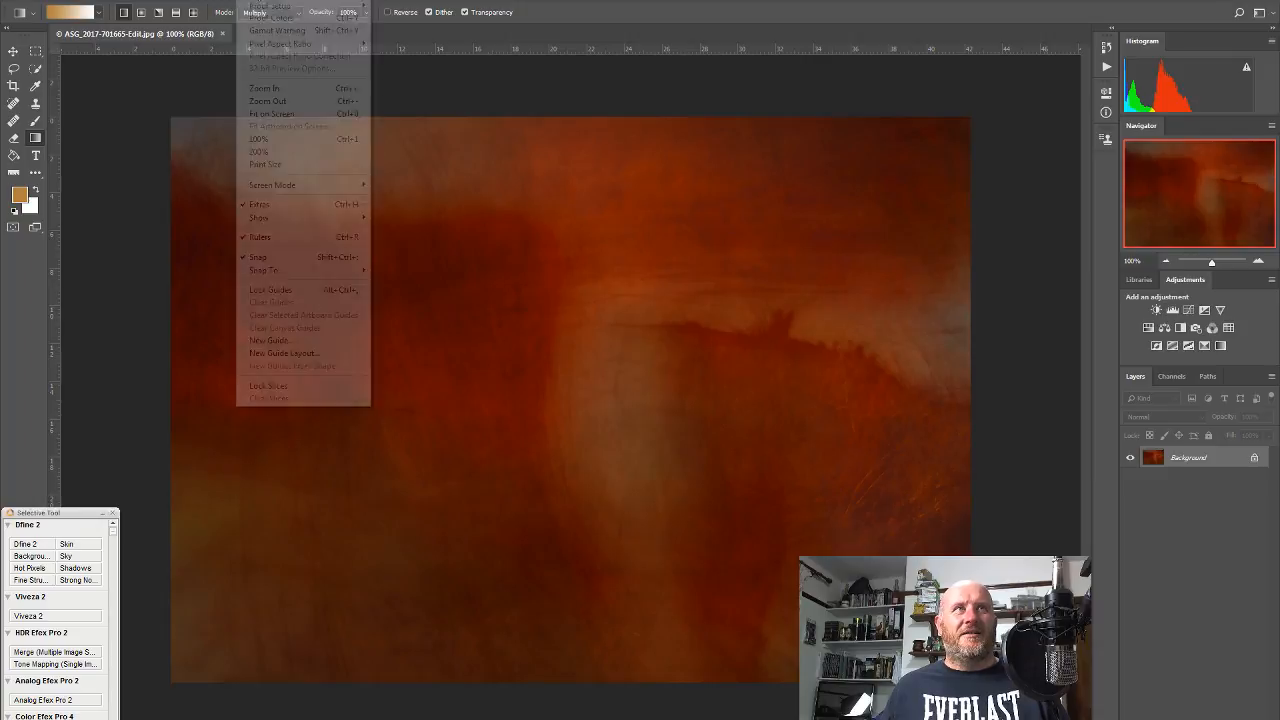
mouse_move(266, 2)
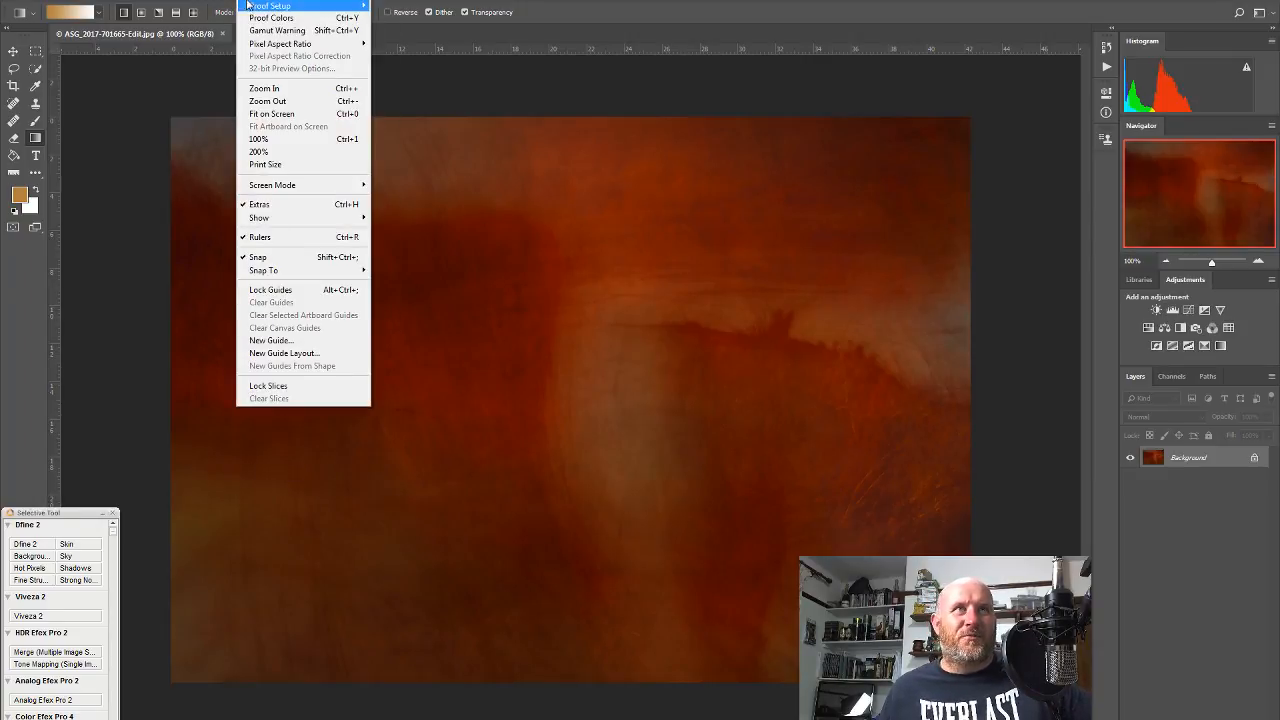
click(249, 18)
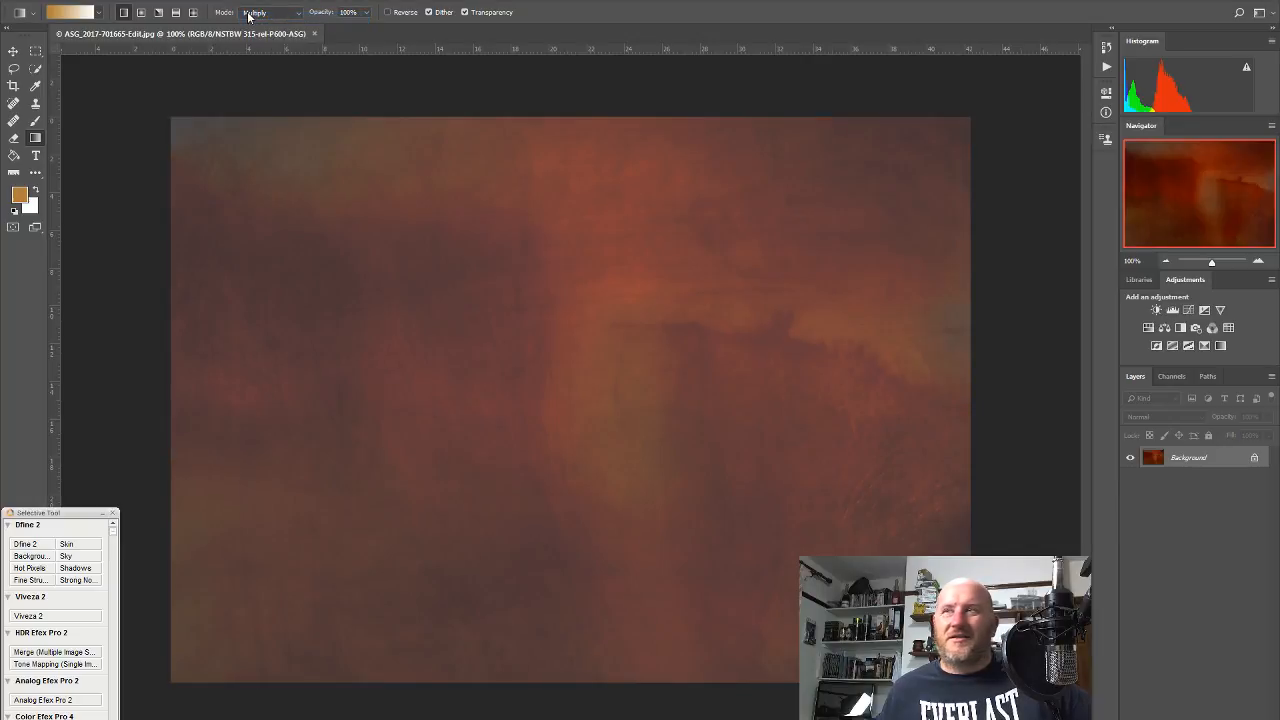
click(280, 3)
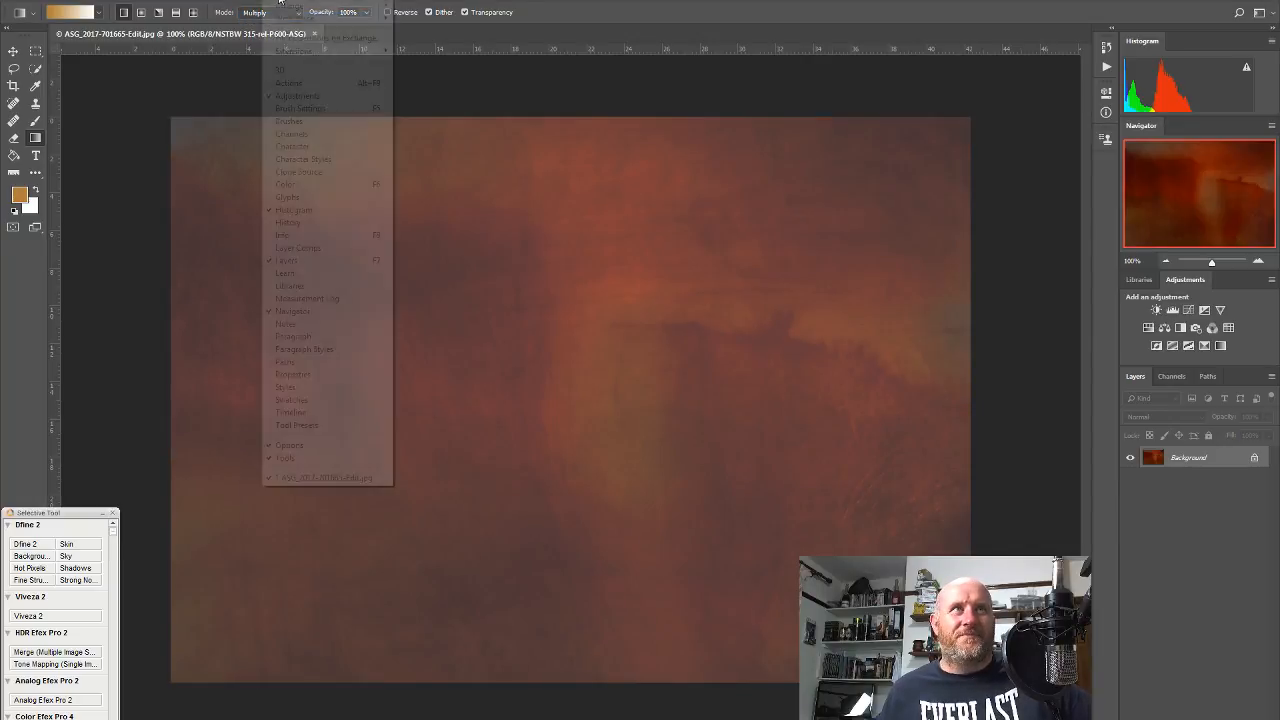
click(911, 2)
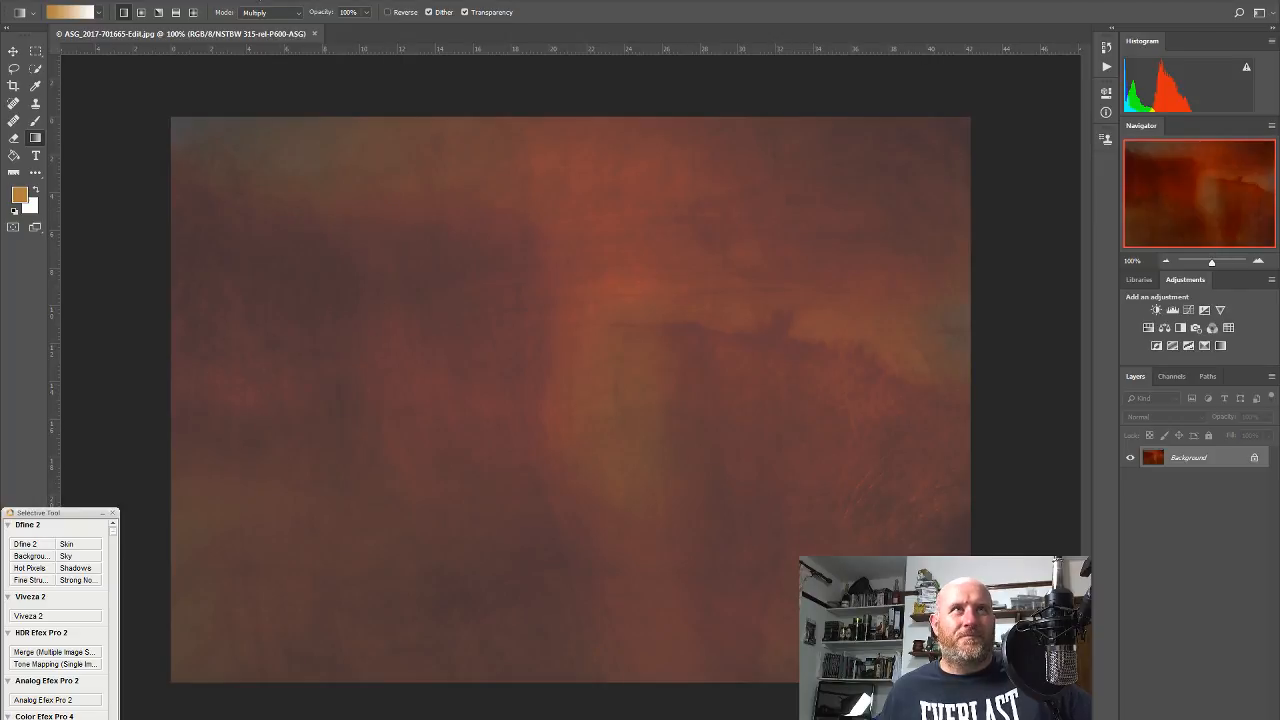
click(250, 3)
click(257, 36)
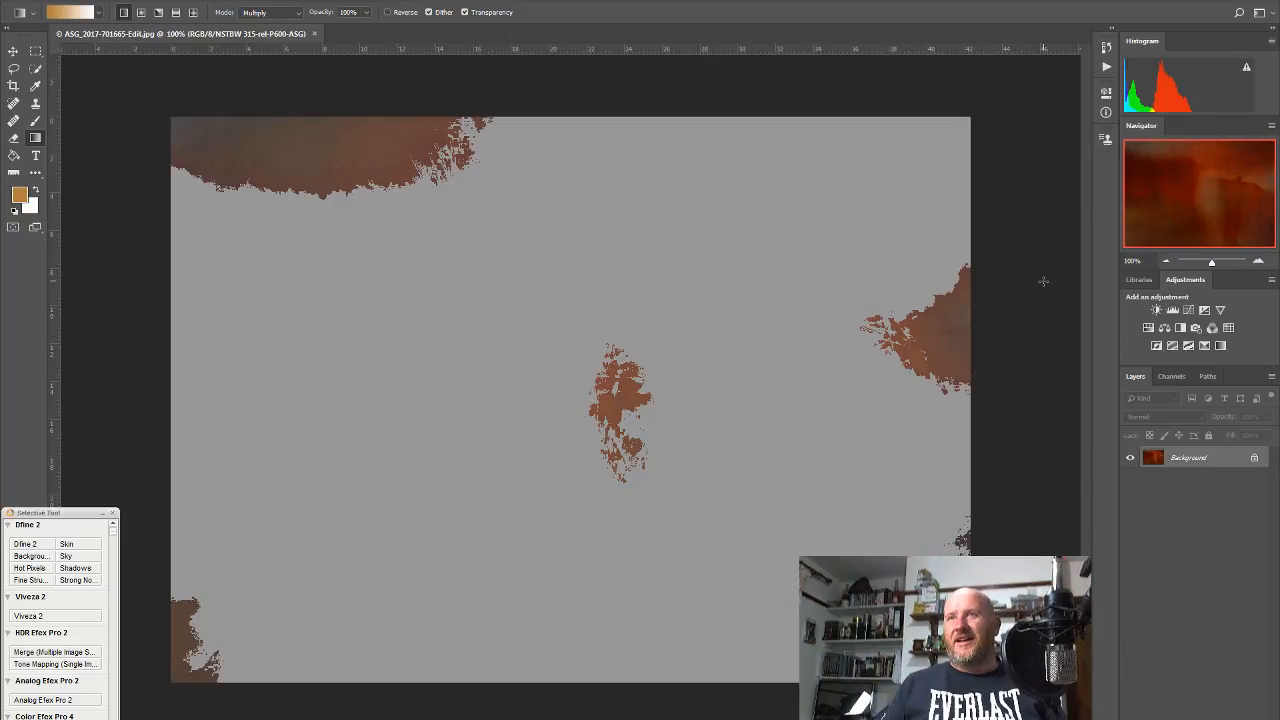
Preview the image with the ArtFibre300-percep-P600-FSgeneric proof setup
click(250, 0)
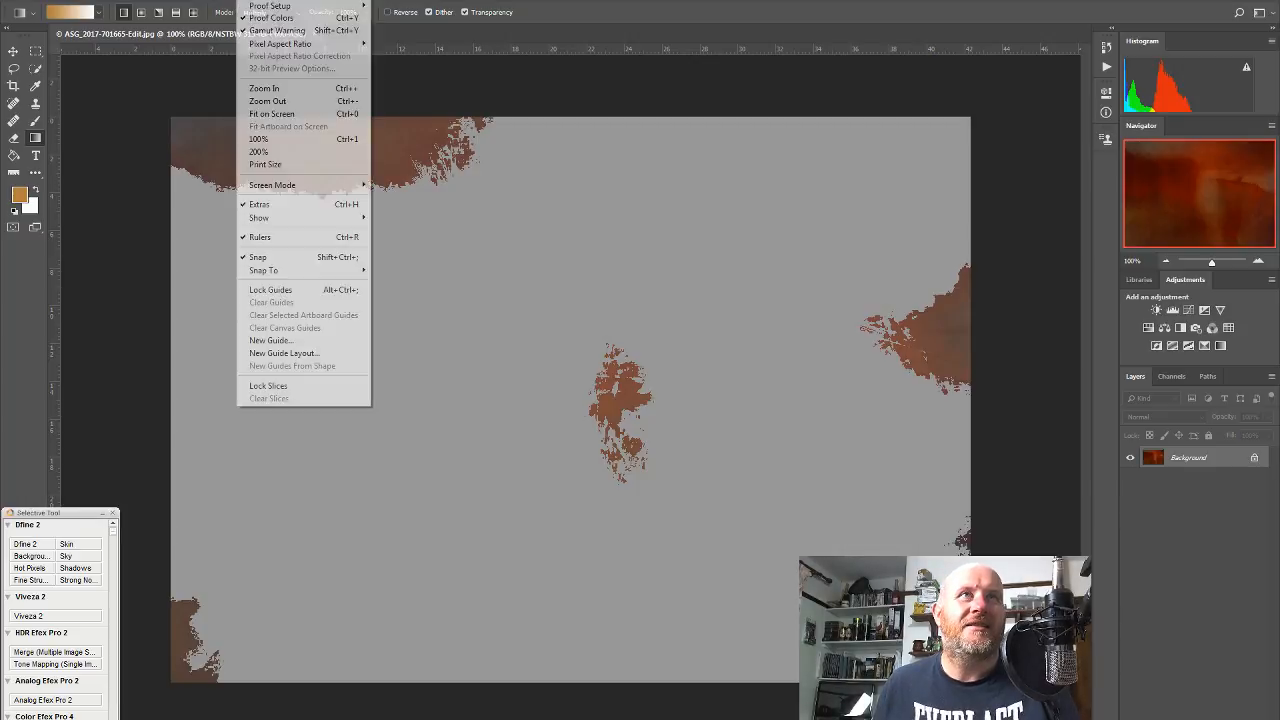
mouse_move(270, 11)
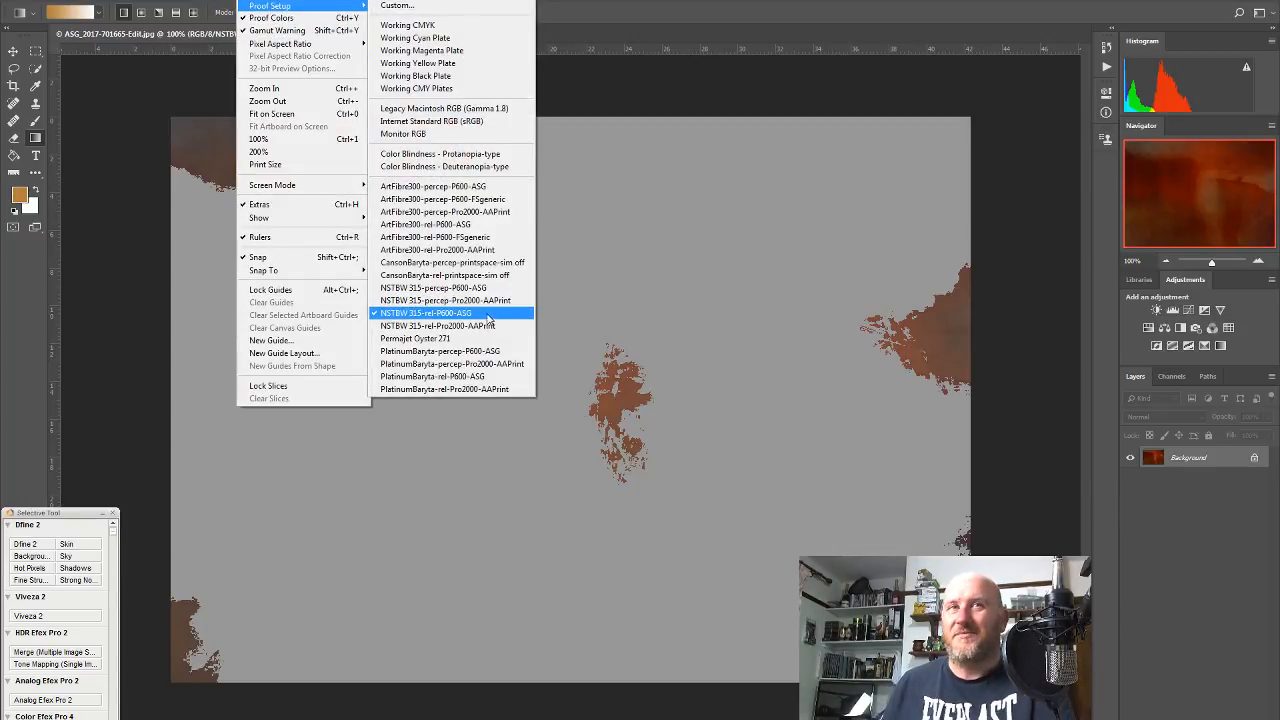
click(474, 200)
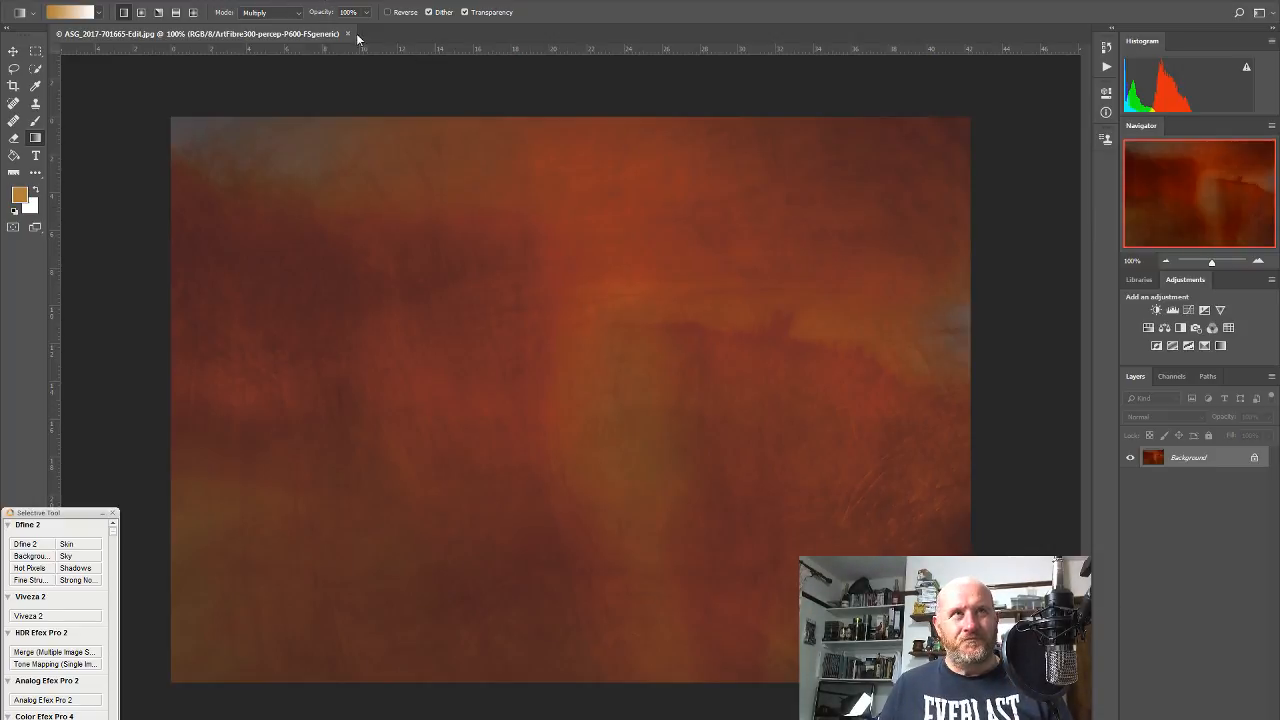
Compare the original image with its ArtFibre300 soft proof by switching proof colours off and on twice, ending with them on
click(247, 1)
click(256, 17)
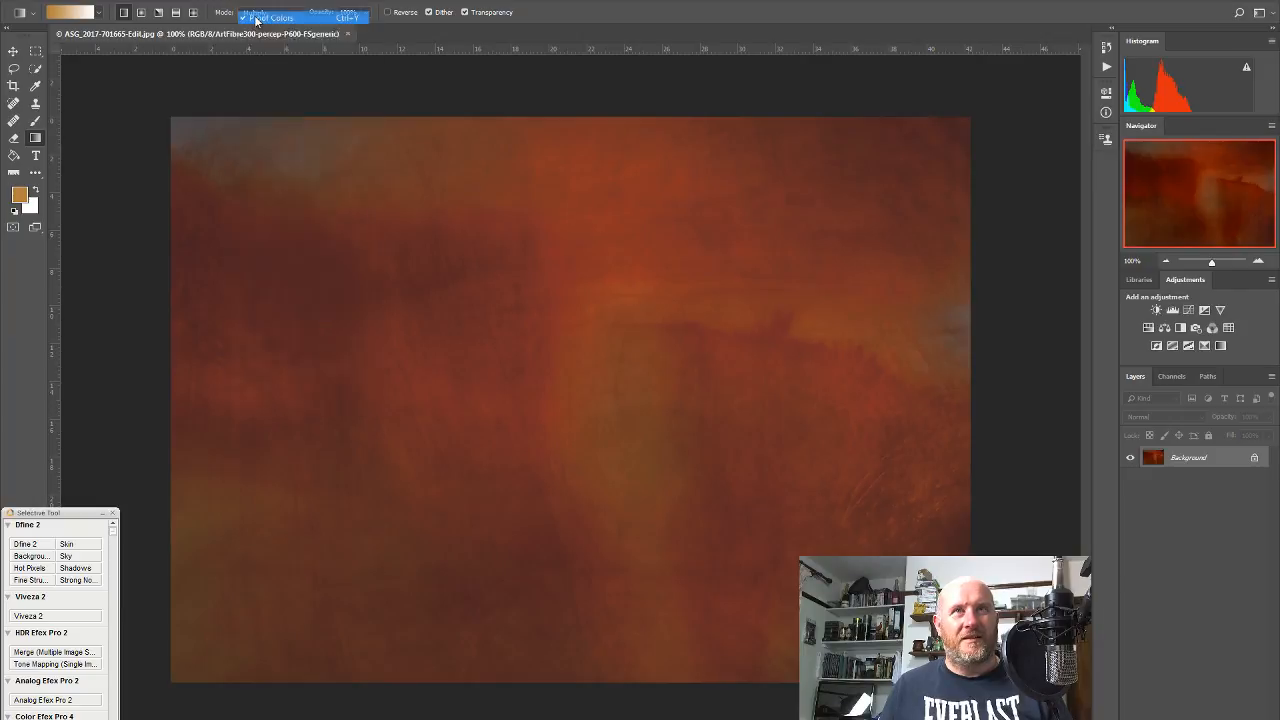
click(248, 1)
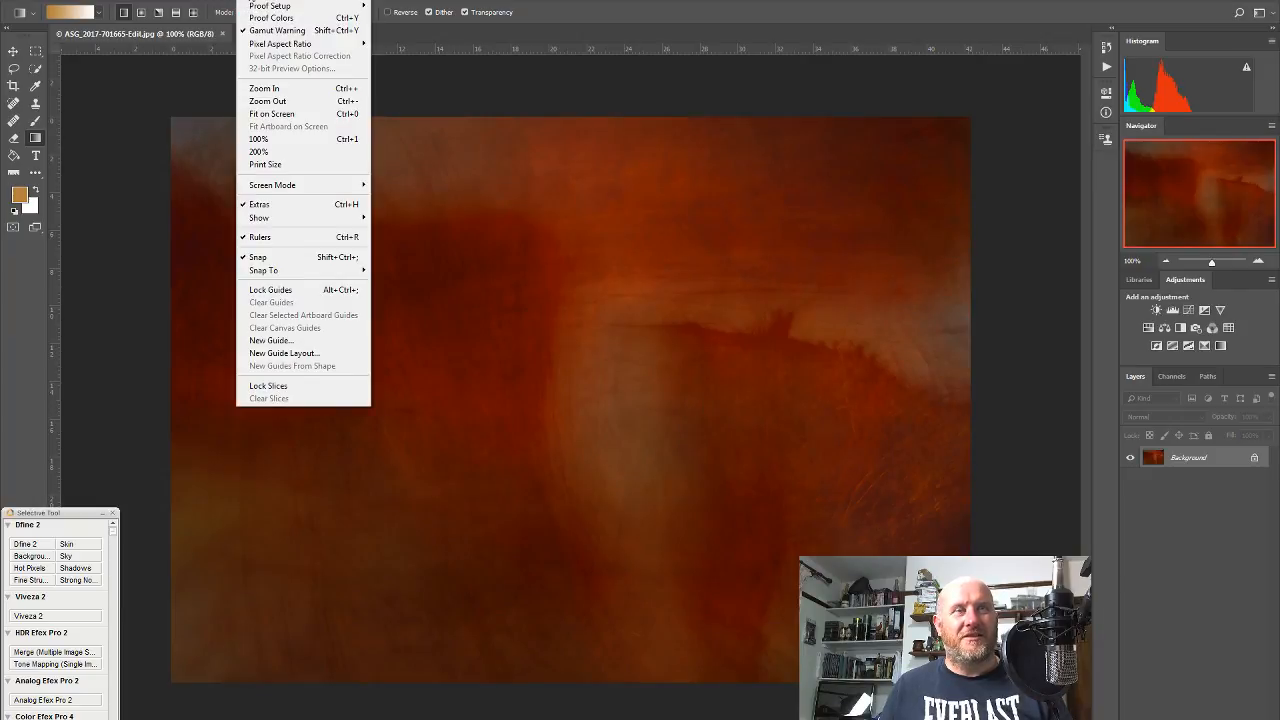
click(268, 18)
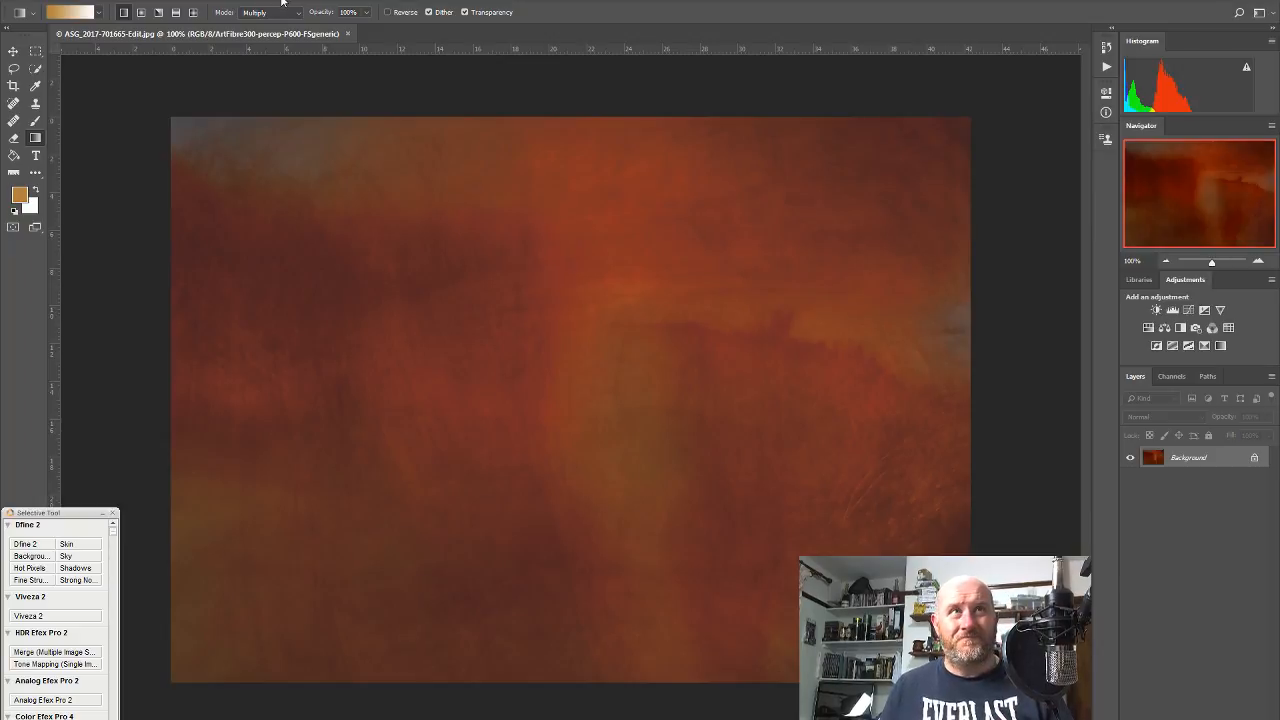
click(283, 2)
mouse_move(284, 6)
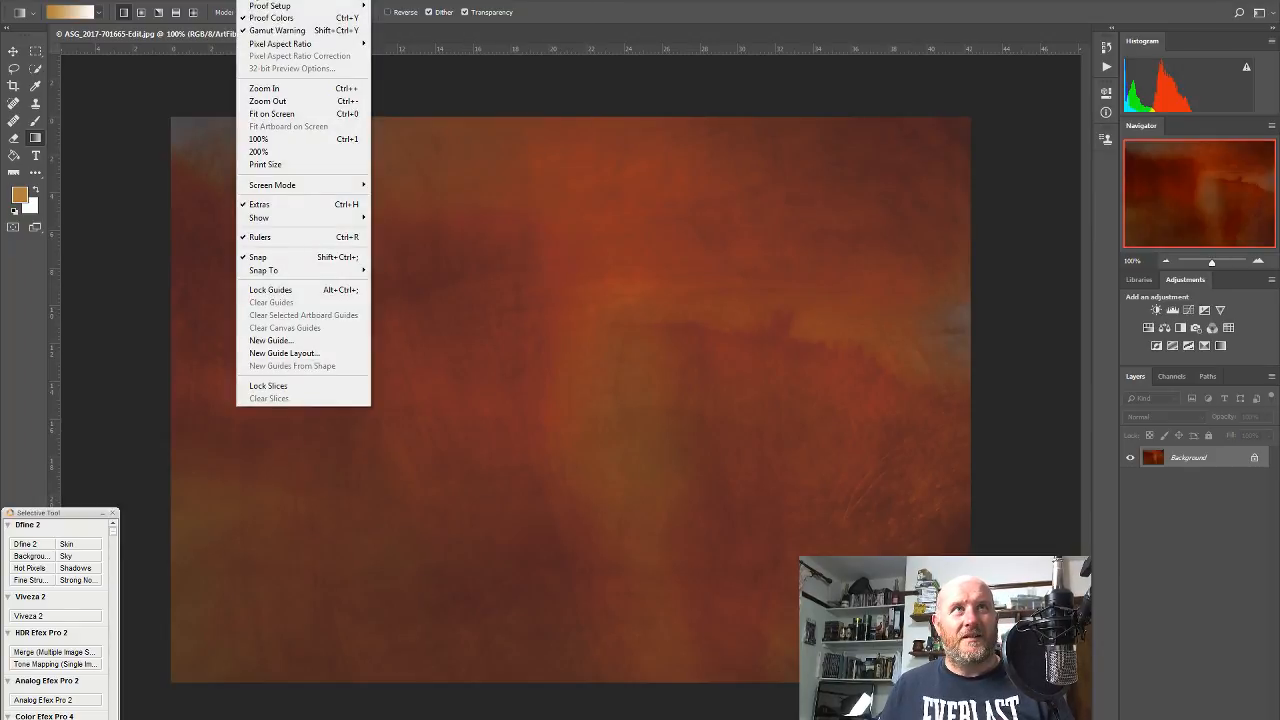
click(257, 18)
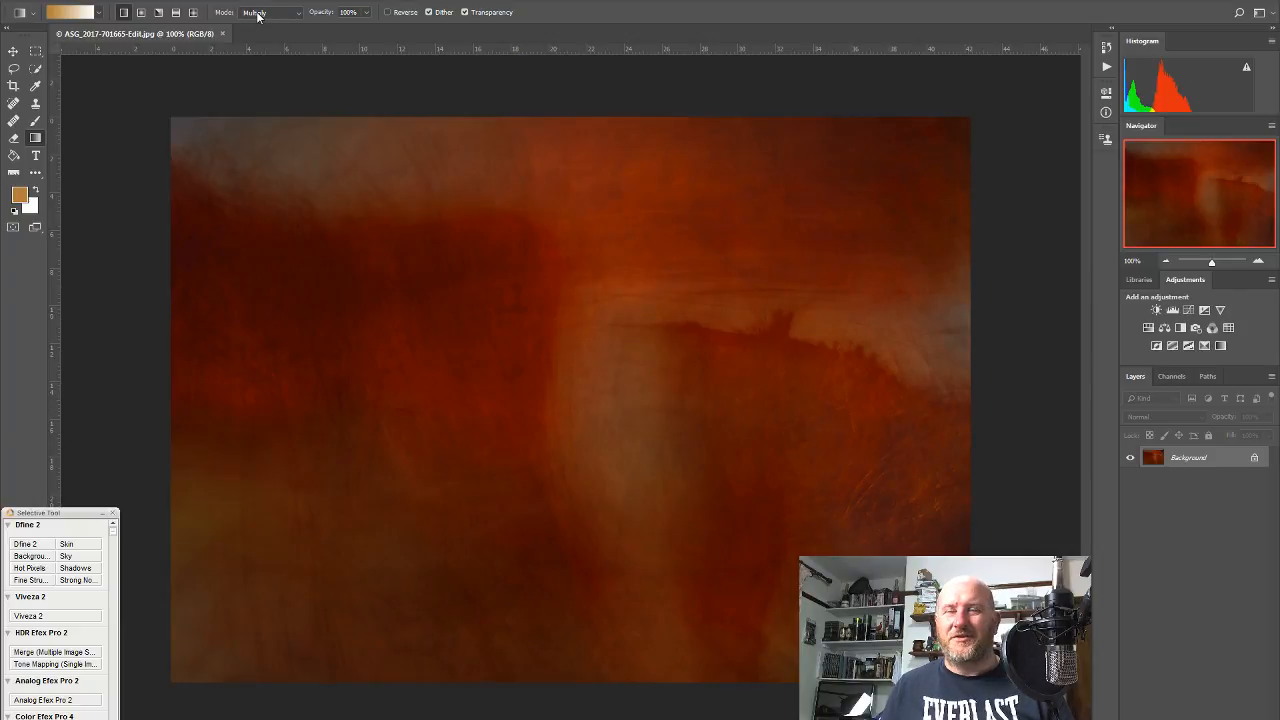
click(247, 3)
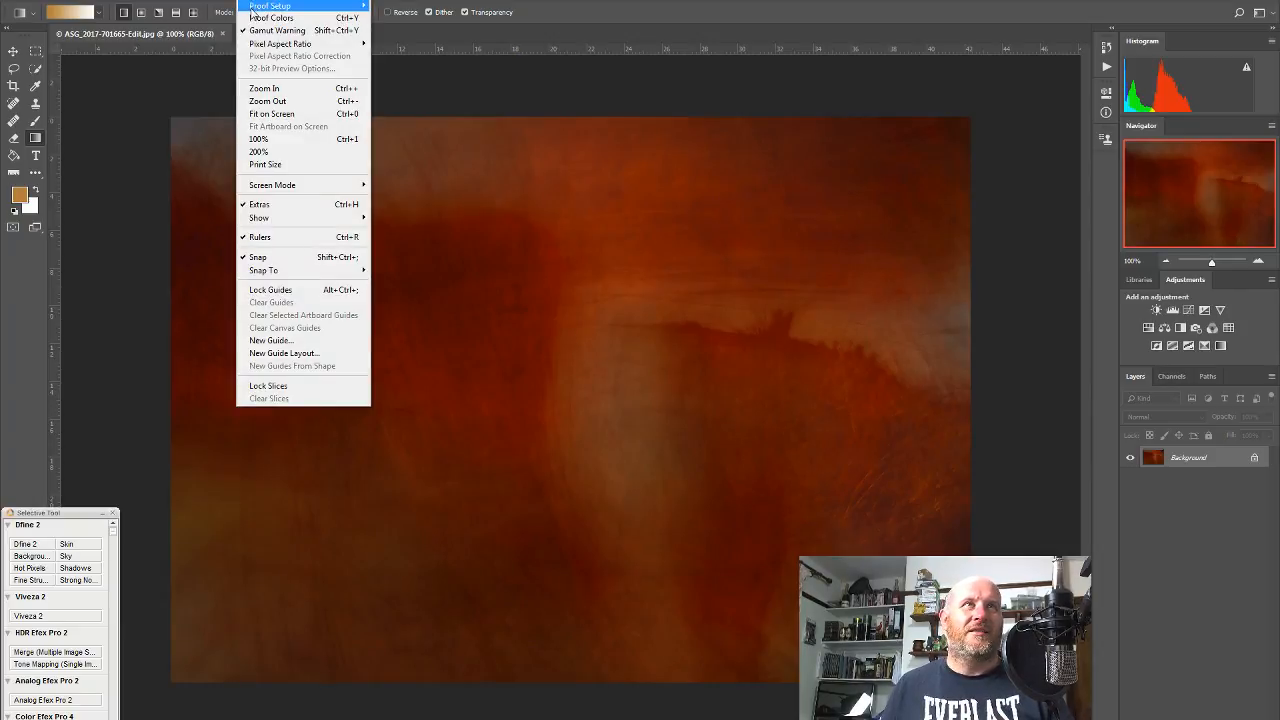
click(252, 18)
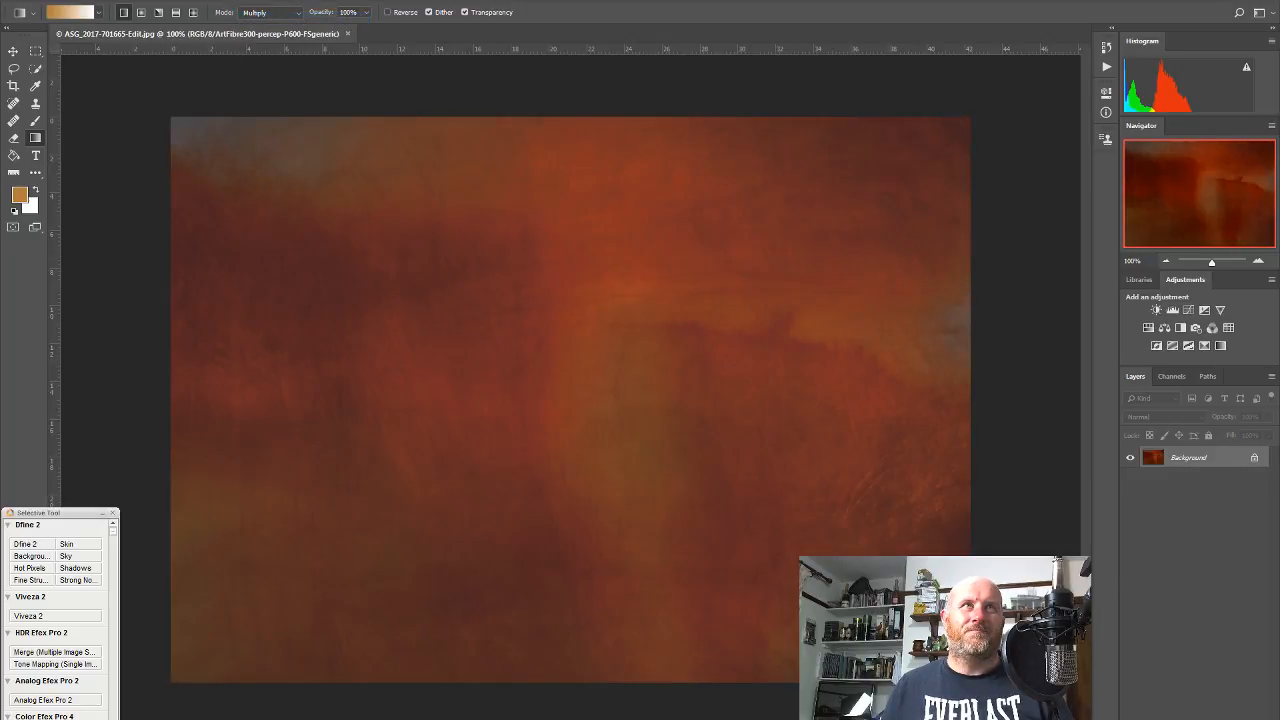
Preview the image with the PlatinumBaryta-percep-P600-ASG proof setup, followed by PlatinumBaryta-rel-P600-ASG
click(255, 3)
mouse_move(260, 7)
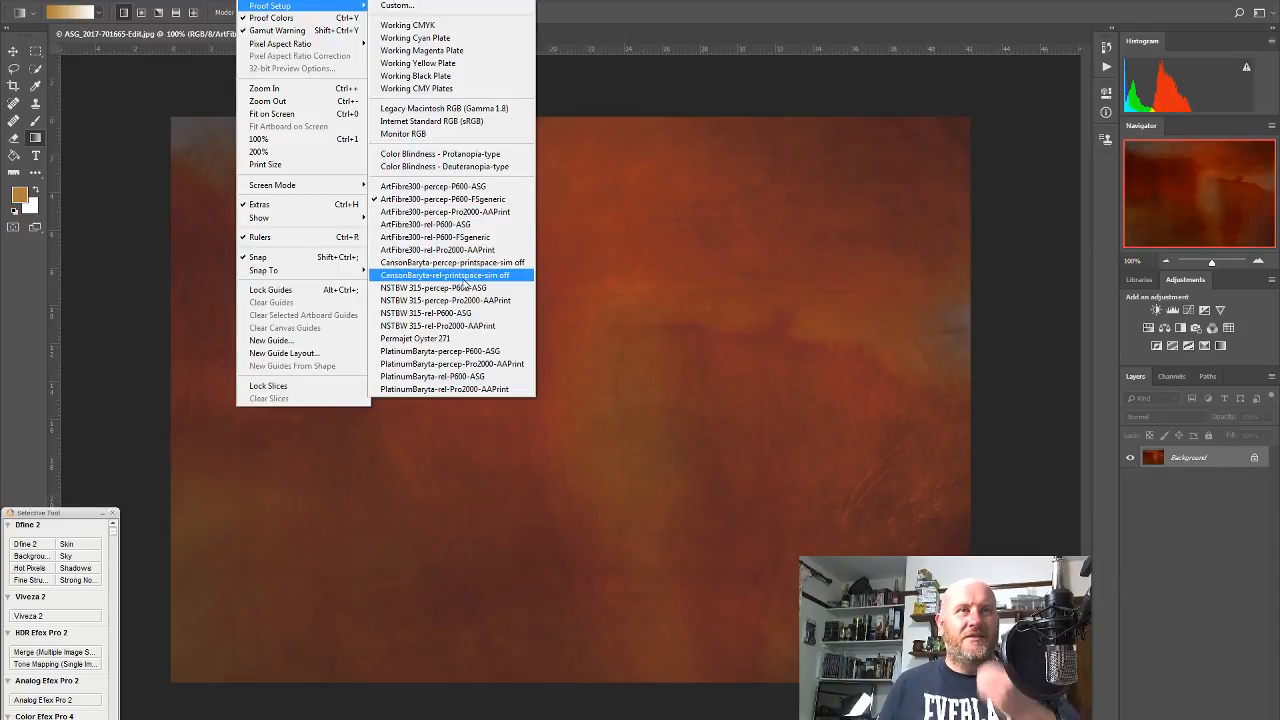
click(442, 350)
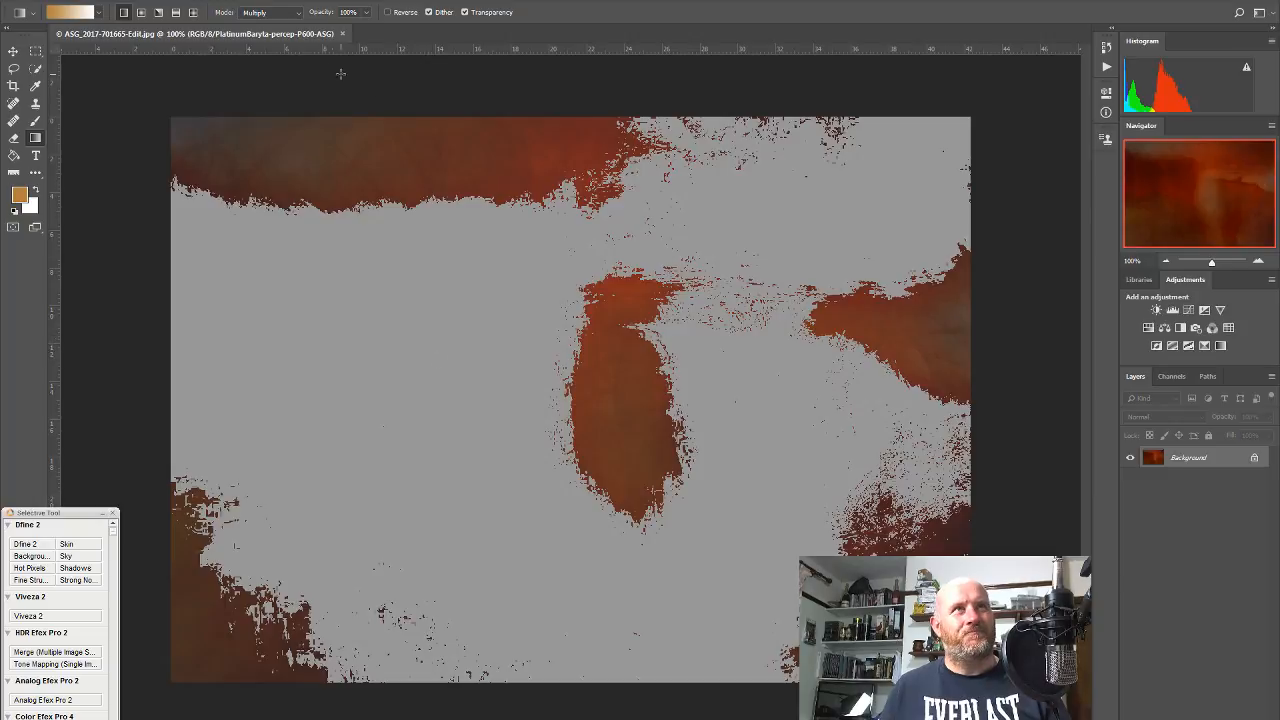
click(270, 1)
mouse_move(260, 6)
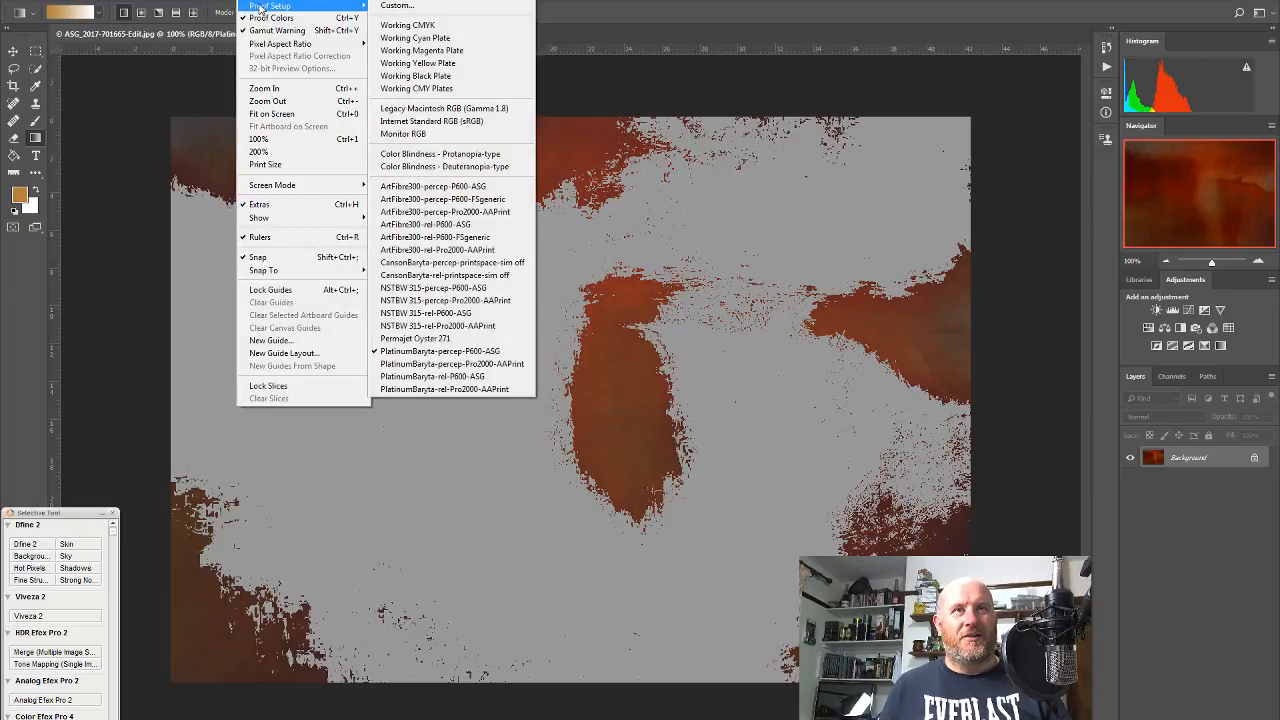
click(441, 377)
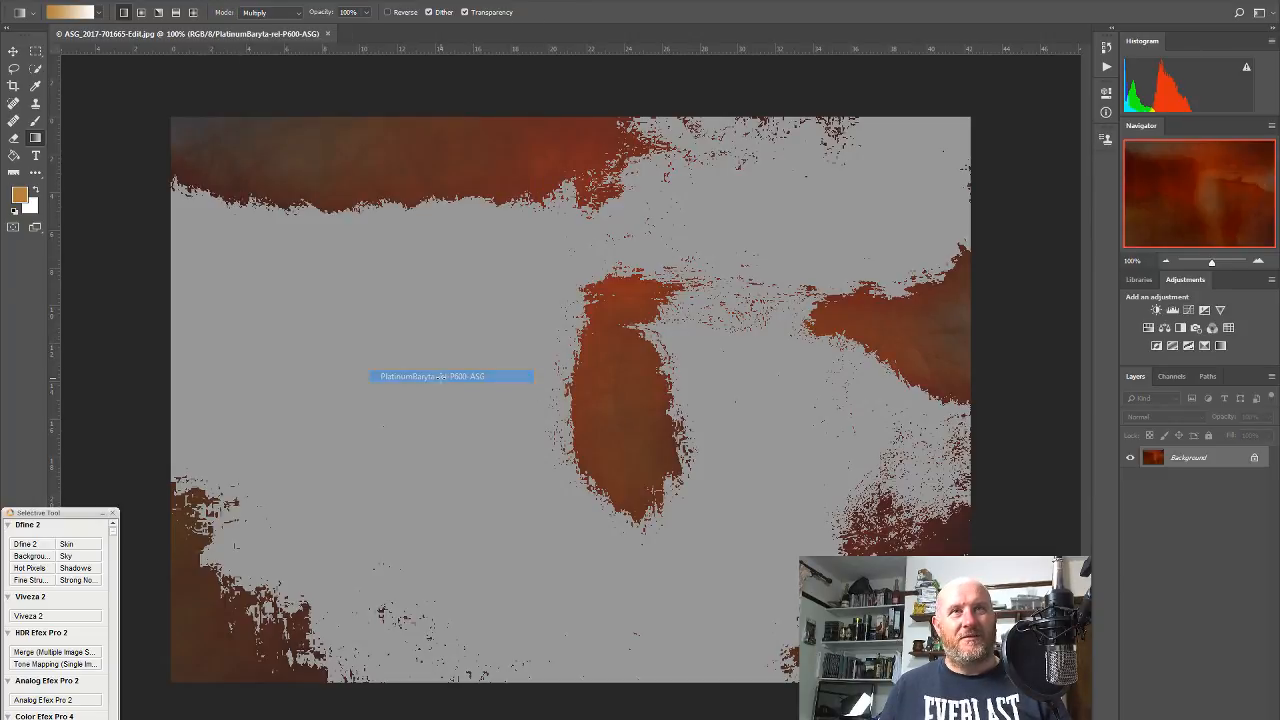